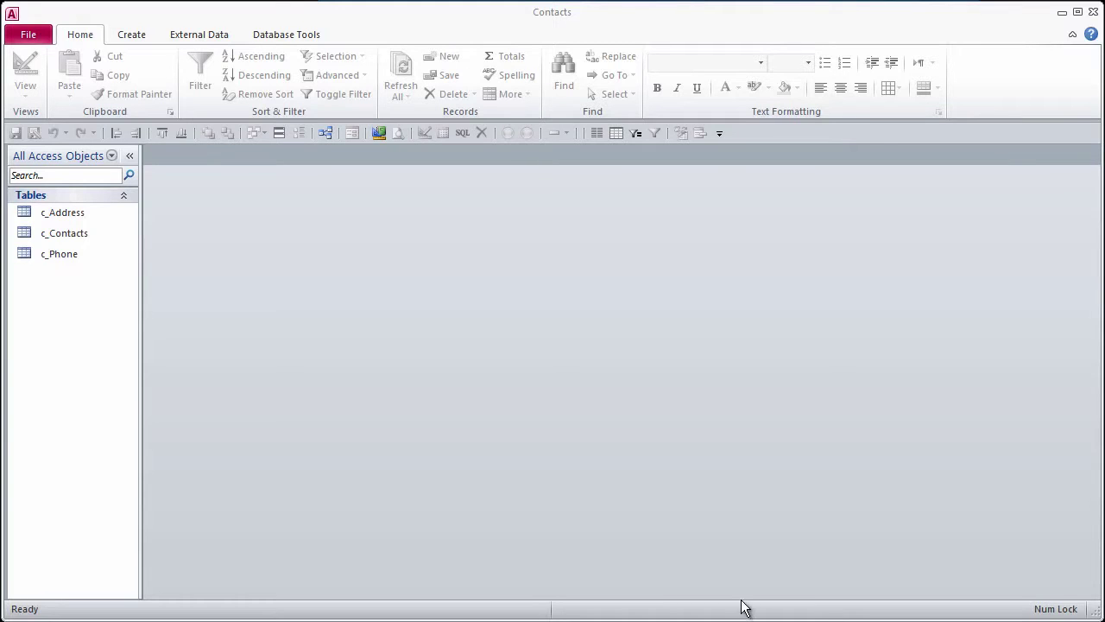
Open Relationships and review the c_Contacts–c_Address and c_Contacts–c_Phone links without changing them
{"action": "left_click", "coordinate": [326, 133]}
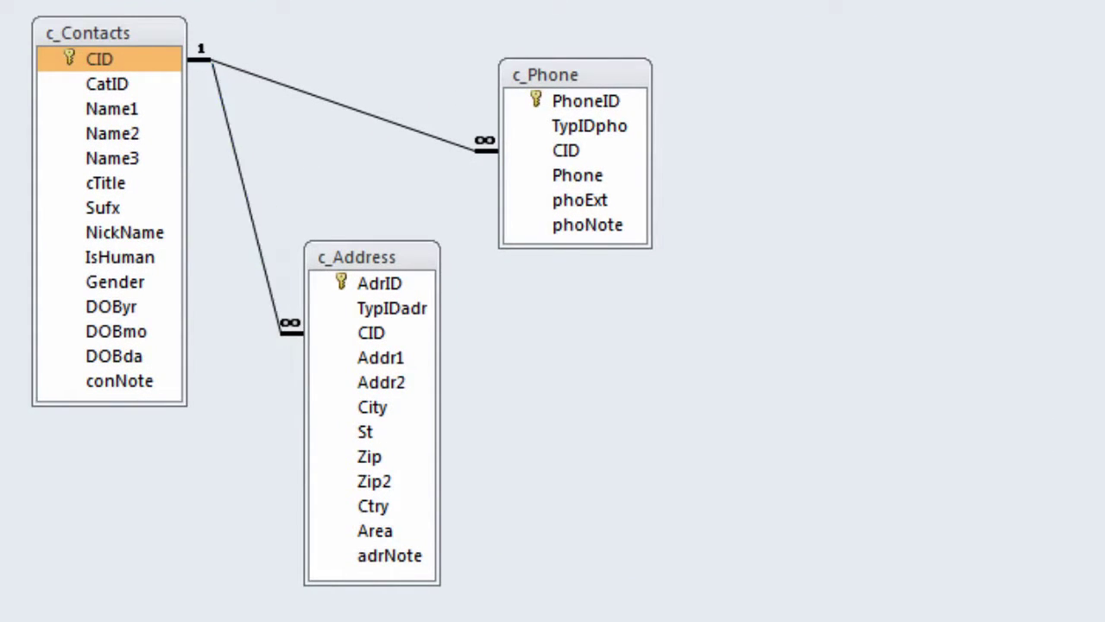
{"action": "left_click", "coordinate": [256, 241]}
{"action": "double_click", "coordinate": [253, 292]}
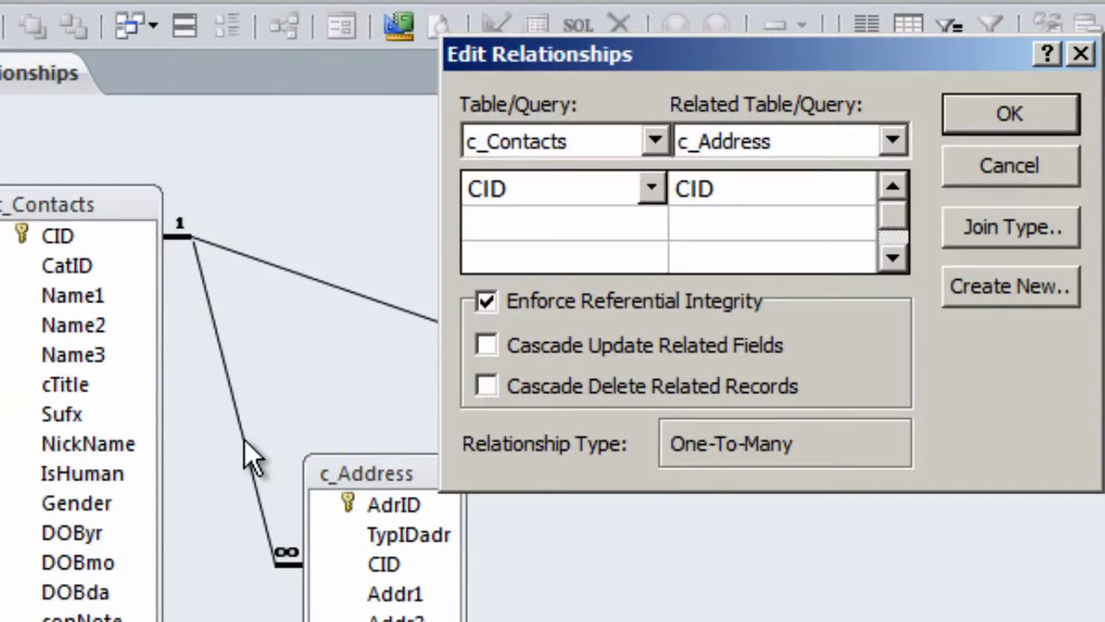
{"action": "left_click", "coordinate": [1012, 168]}
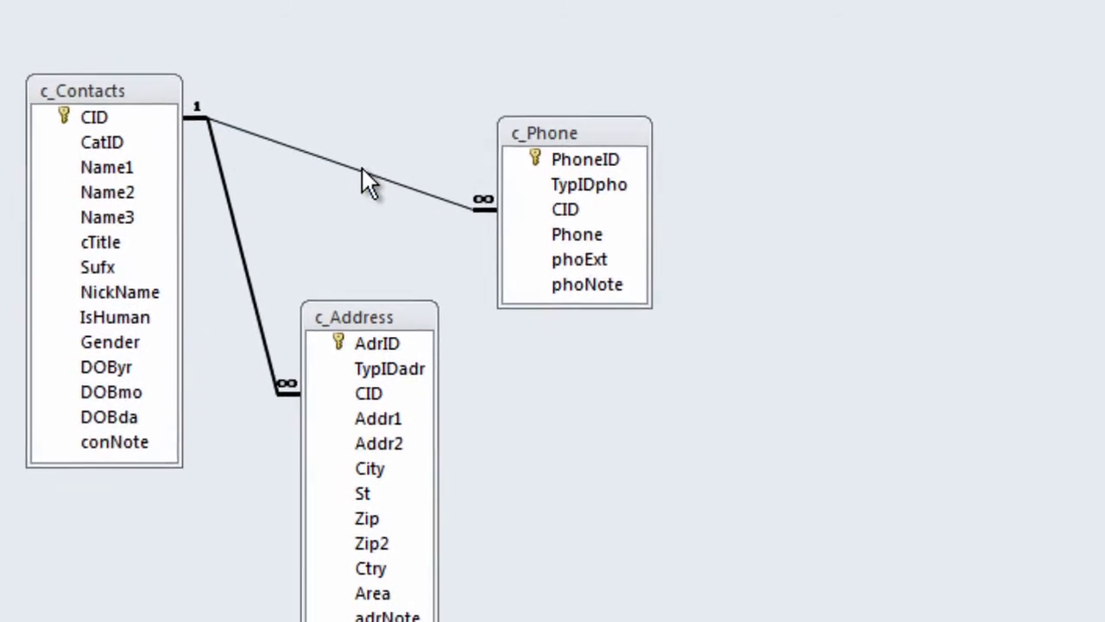
{"action": "left_click", "coordinate": [349, 134]}
{"action": "double_click", "coordinate": [389, 241]}
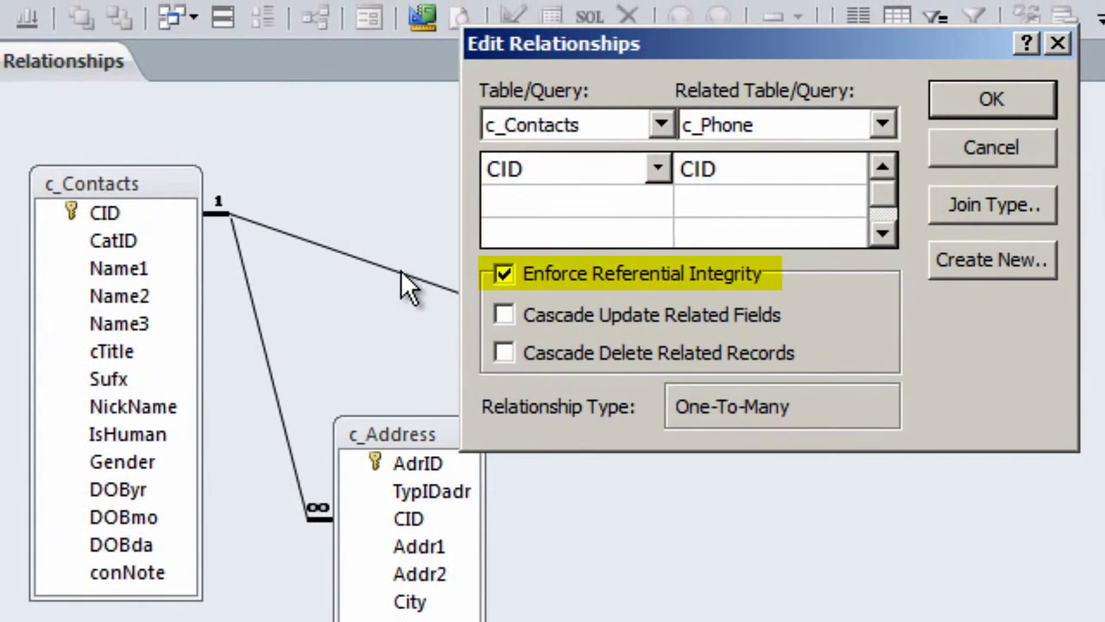
{"action": "left_click", "coordinate": [1016, 149]}
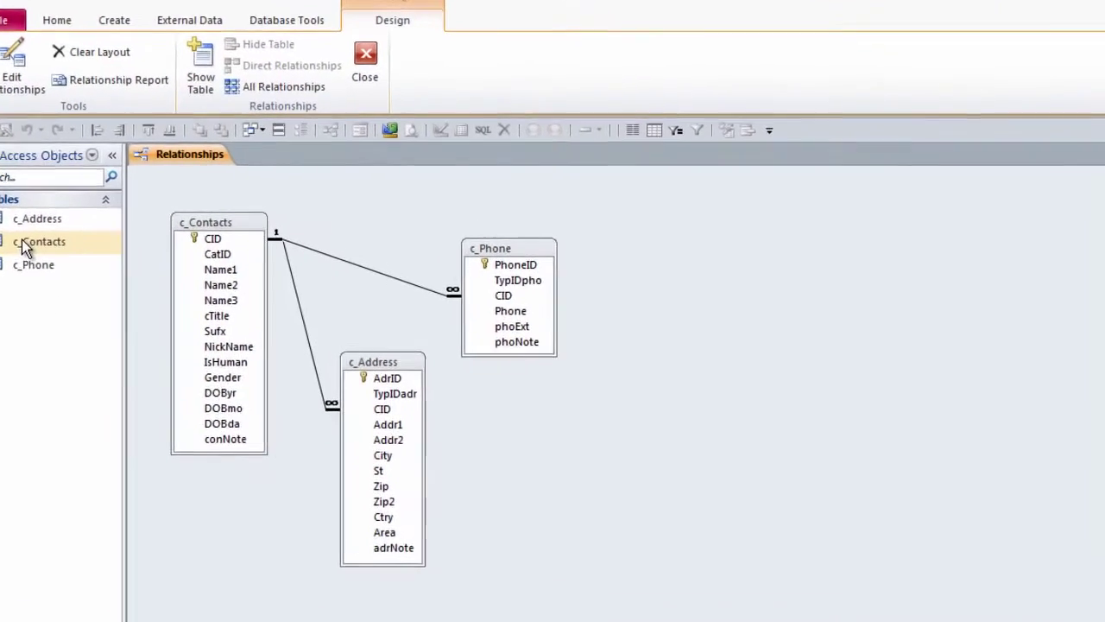
Open c_Contacts as a datasheet and move across the new record to Name1
{"action": "double_click", "coordinate": [23, 248]}
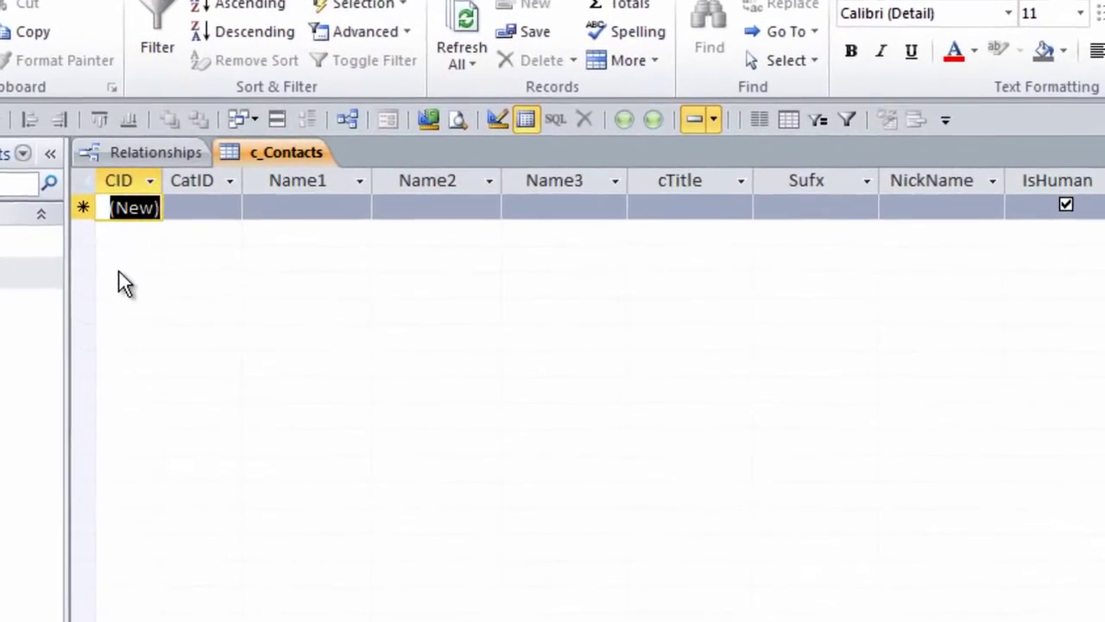
{"action": "key", "text": "Tab"}
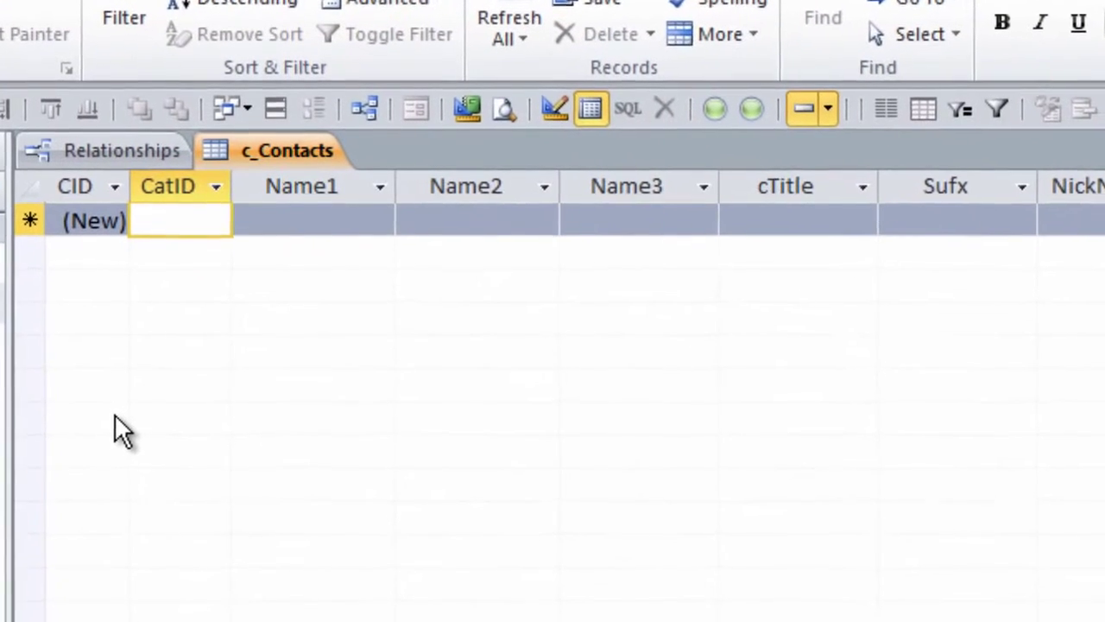
{"action": "key", "text": "Tab"}
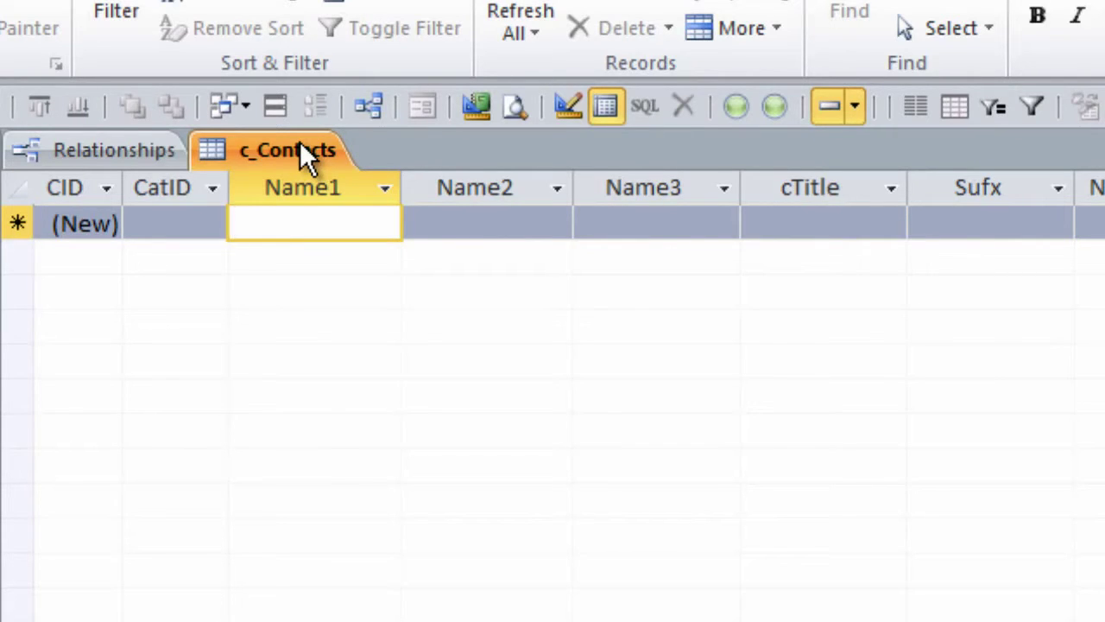
In Design view, rename Name1, Name2 and Name3 to MainName, NameA and NameB
{"action": "right_click", "coordinate": [293, 149]}
{"action": "left_click", "coordinate": [374, 301]}
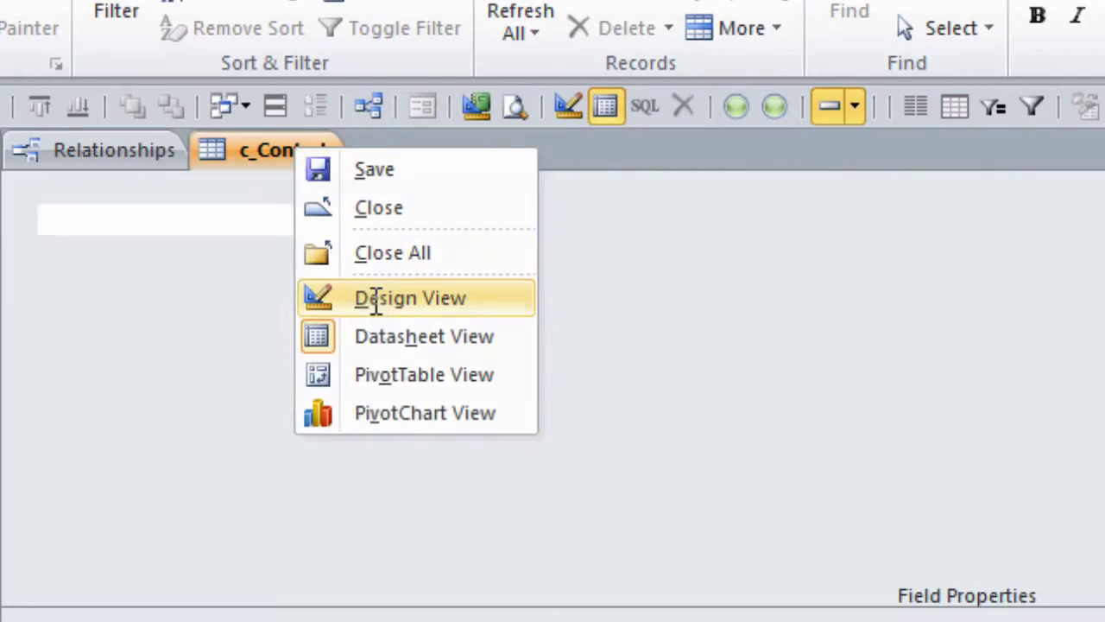
{"action": "double_click", "coordinate": [154, 293]}
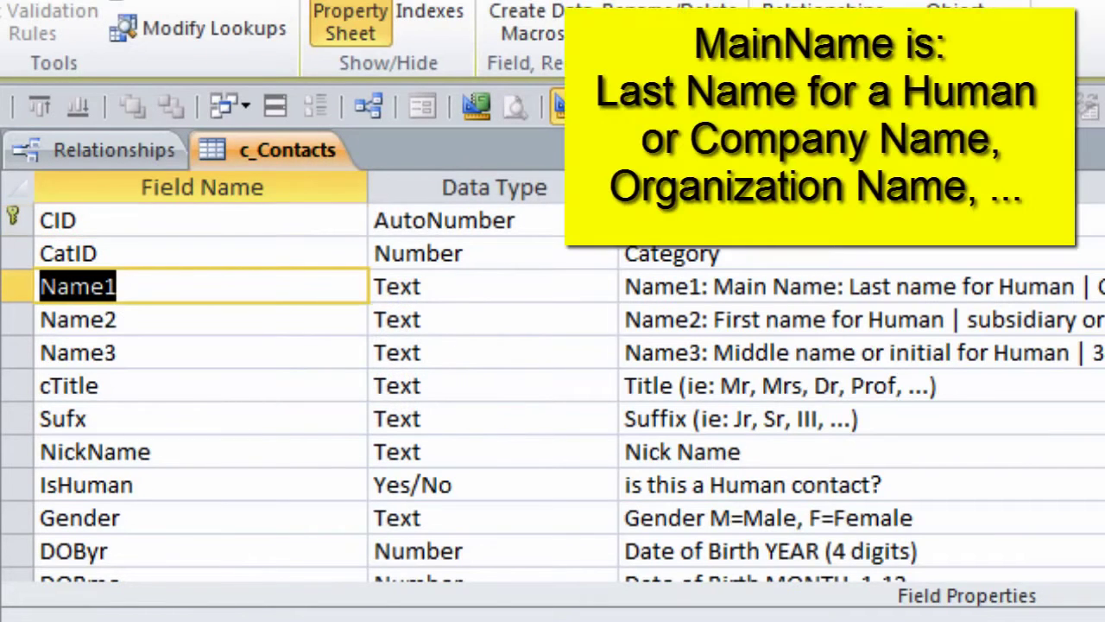
{"action": "type", "text": "Ma"}
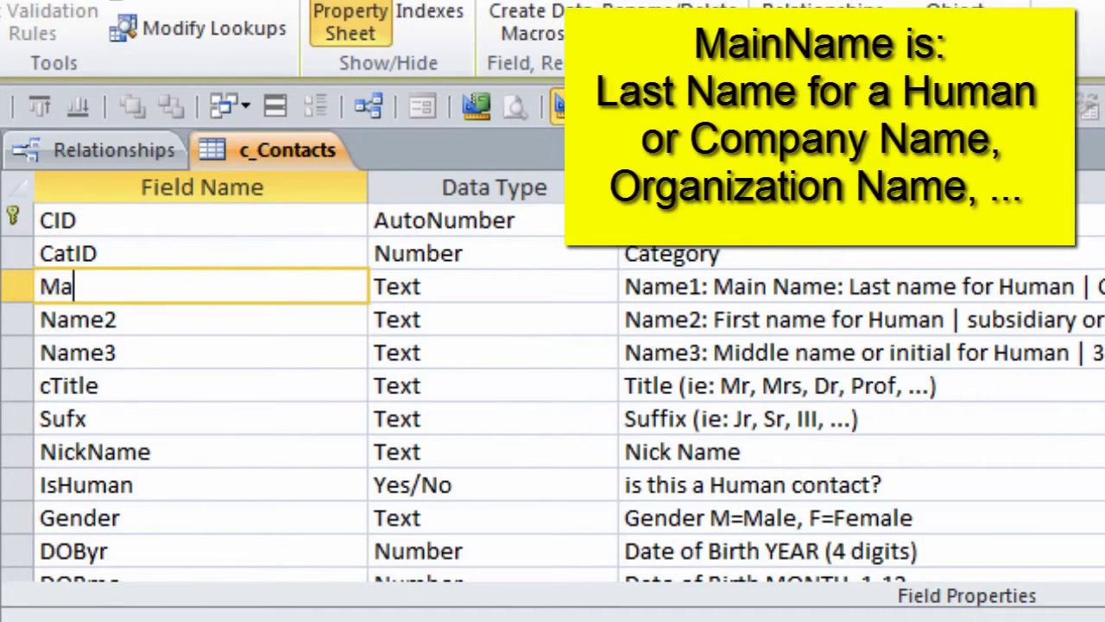
{"action": "type", "text": "inName"}
{"action": "left_click", "coordinate": [168, 319]}
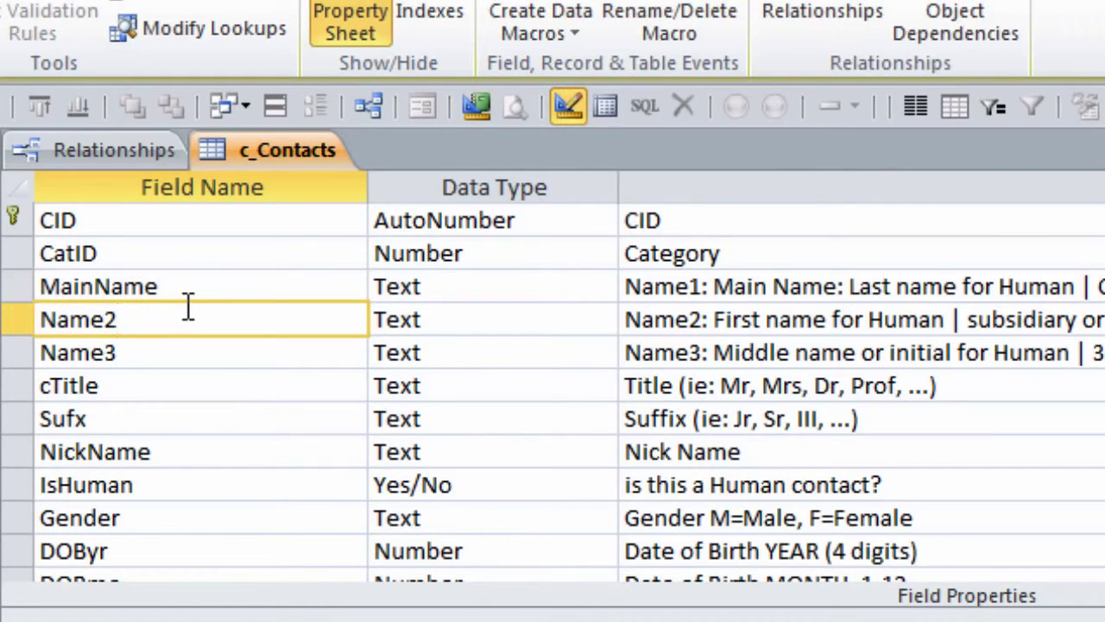
{"action": "key", "text": "BackSpace"}
{"action": "type", "text": "A"}
{"action": "left_click", "coordinate": [124, 352]}
{"action": "key", "text": "BackSpace"}
{"action": "type", "text": "B"}
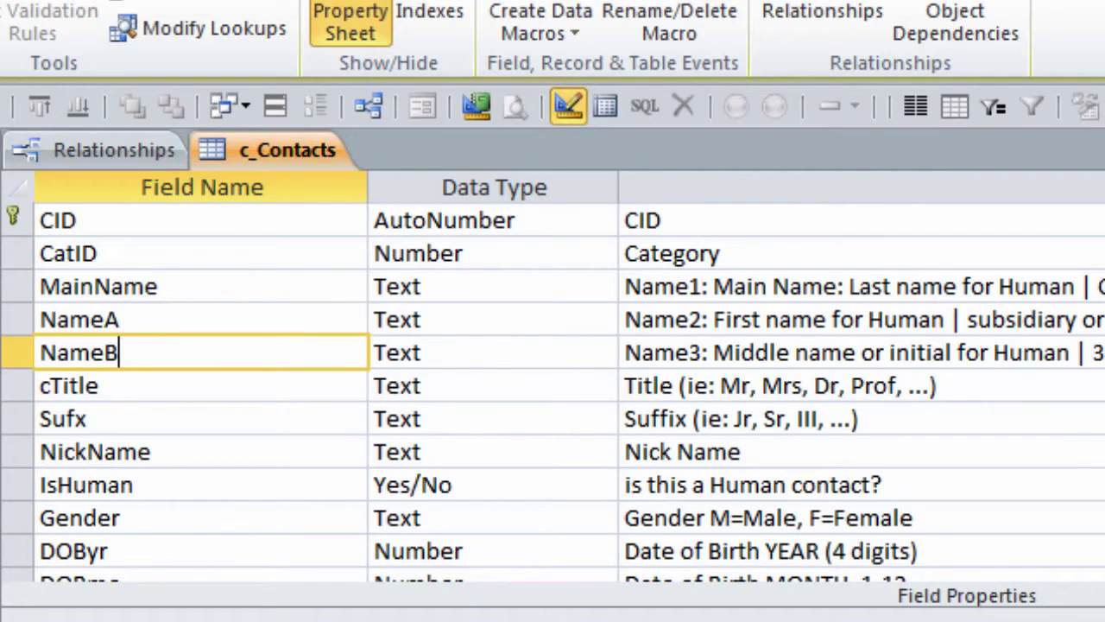
Rename conNote to ctcNote, change its description to 'Contact Note', and save the table
{"action": "scroll", "coordinate": [1036, 518], "scroll_direction": "down", "scroll_amount": 2}
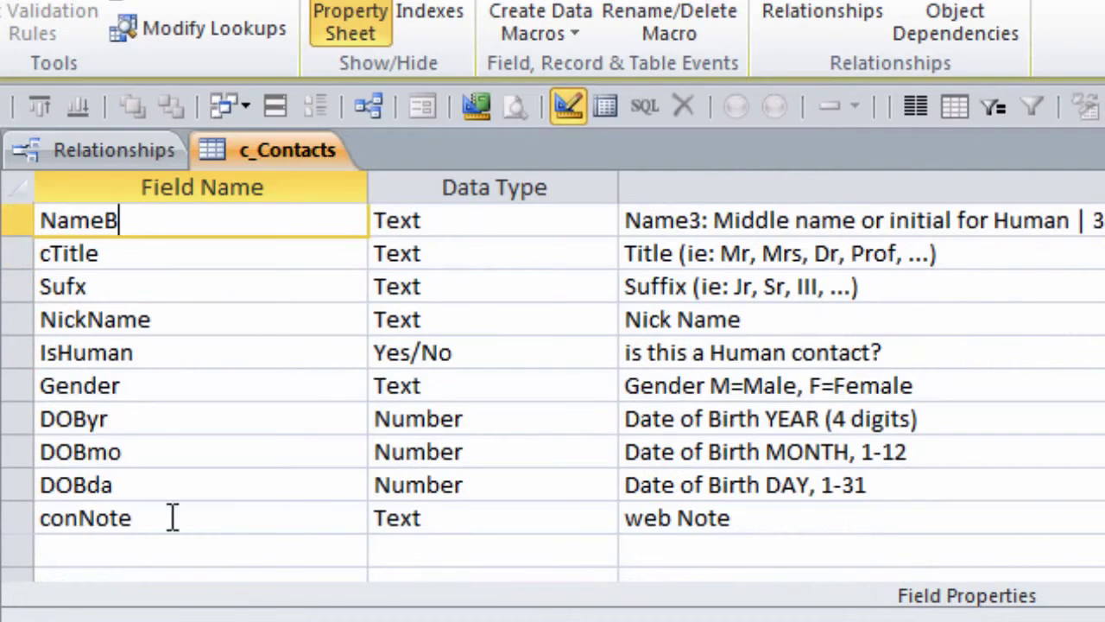
{"action": "left_click_drag", "start_coordinate": [79, 518], "coordinate": [40, 518]}
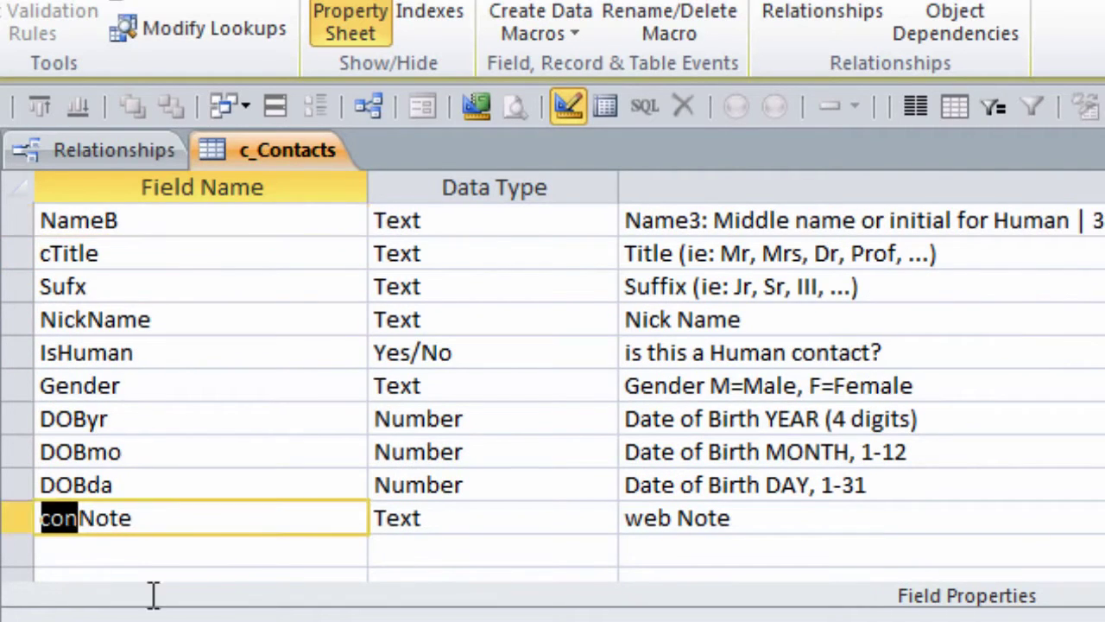
{"action": "type", "text": "cto"}
{"action": "double_click", "coordinate": [646, 518]}
{"action": "type", "text": "Contact"}
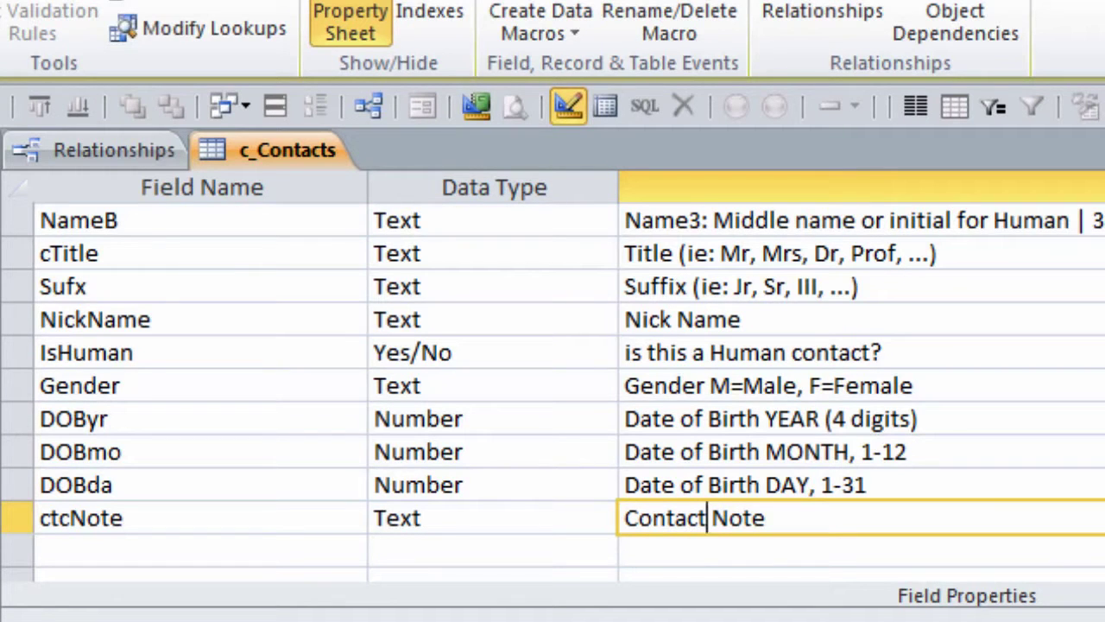
{"action": "right_click", "coordinate": [271, 143]}
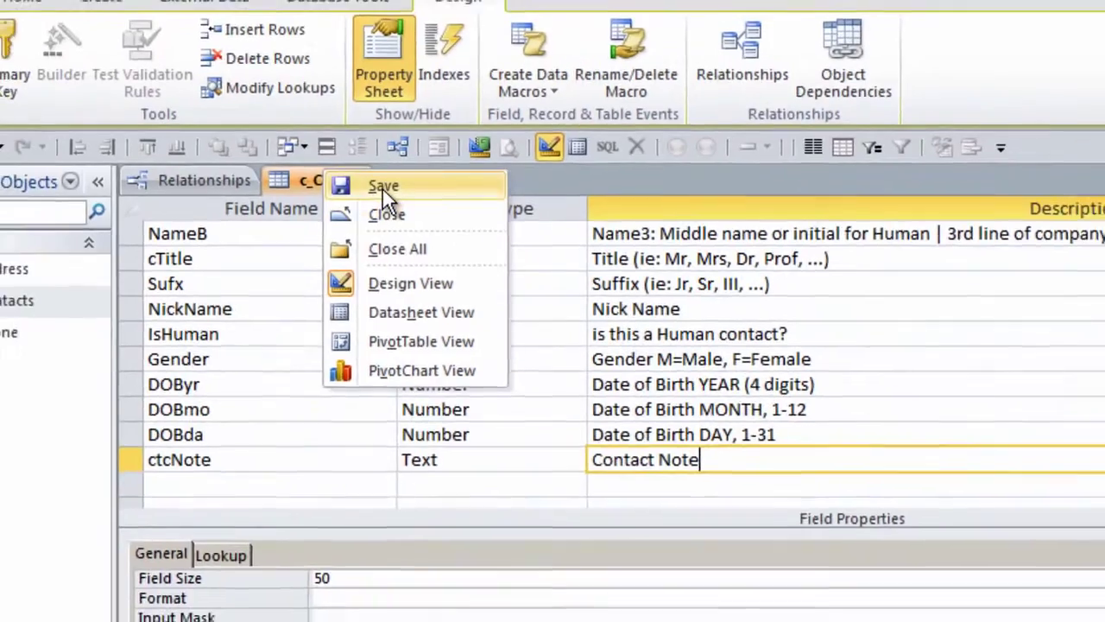
{"action": "left_click", "coordinate": [356, 164]}
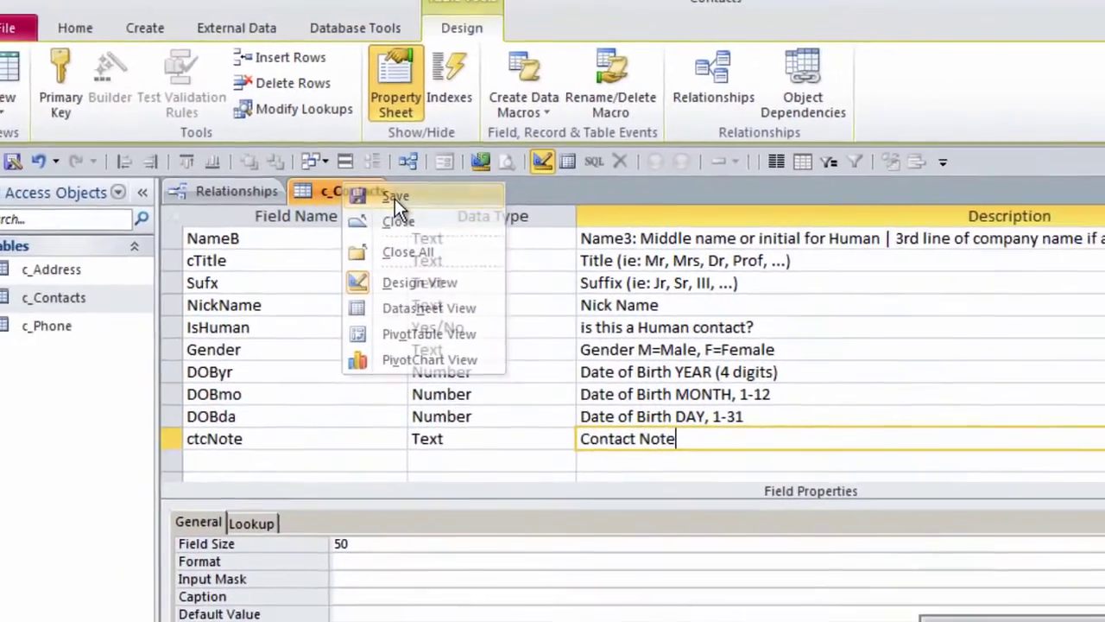
{"action": "left_click", "coordinate": [35, 84]}
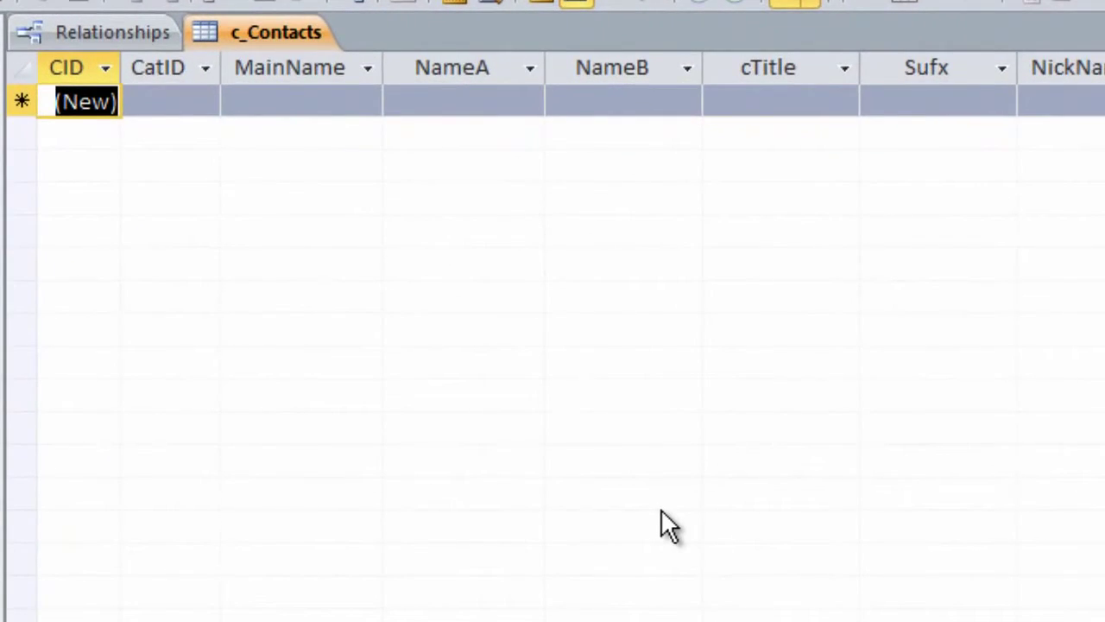
{"action": "key", "text": "Tab"}
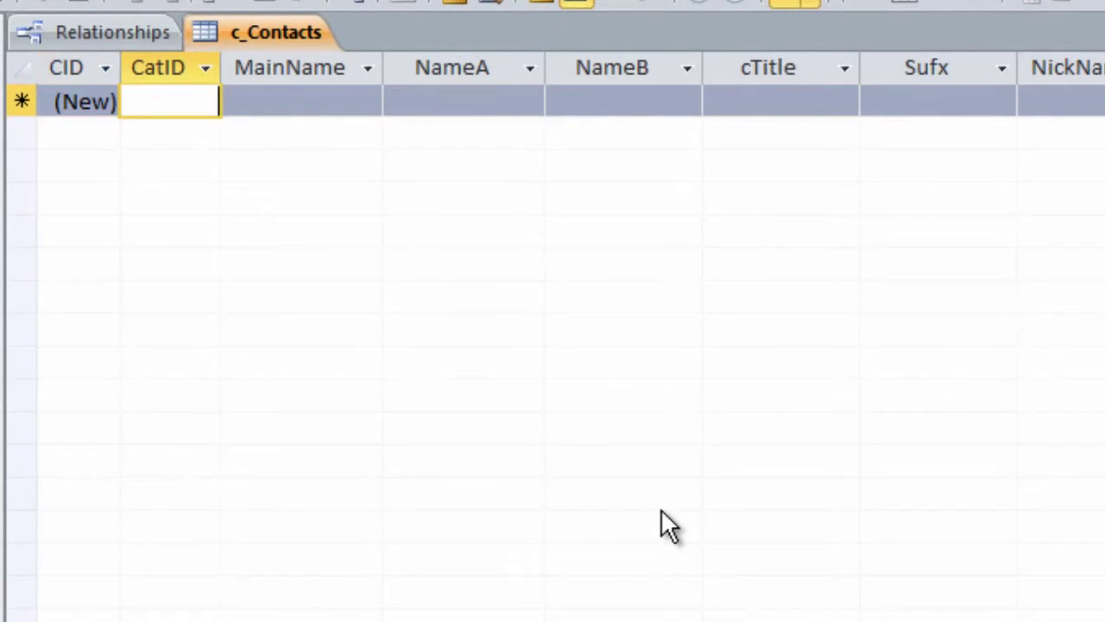
{"action": "key", "text": "Tab"}
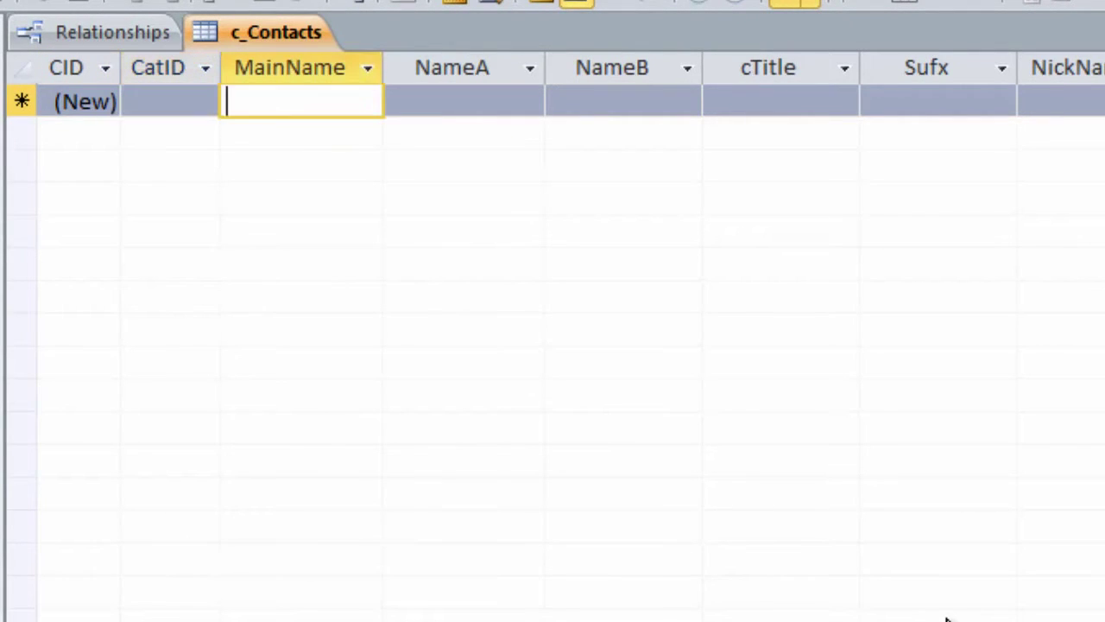
{"action": "type", "text": "Lo"}
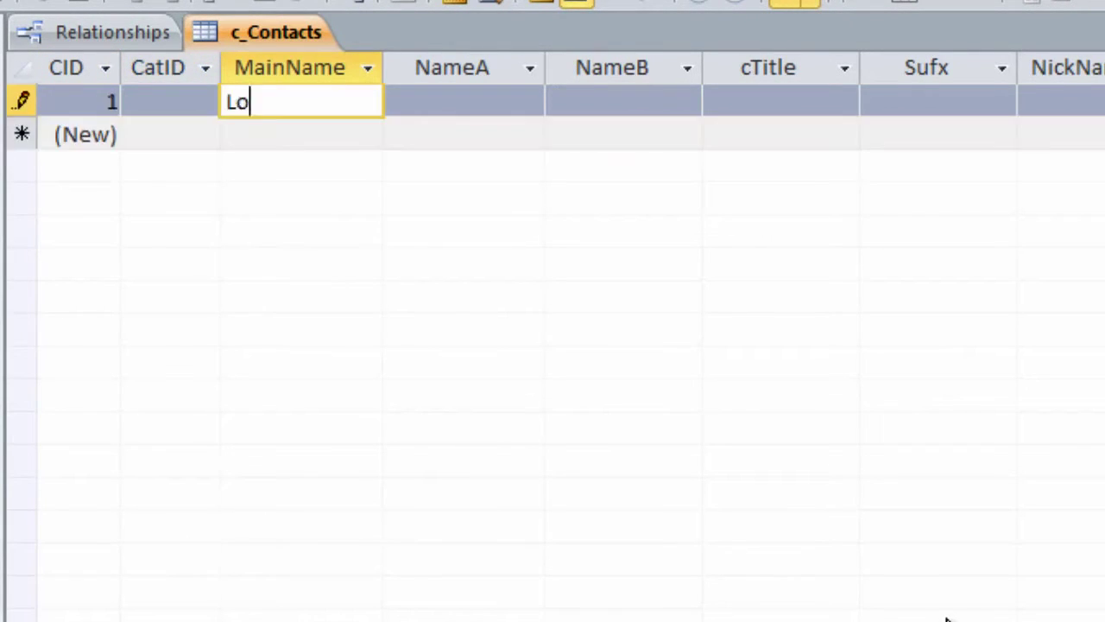
{"action": "type", "text": "ng"}
{"action": "key", "text": "Tab"}
{"action": "type", "text": "Crystal"}
Type 'Trainer an' as the cTitle and widen the cTitle column
{"action": "key", "text": "Tab"}
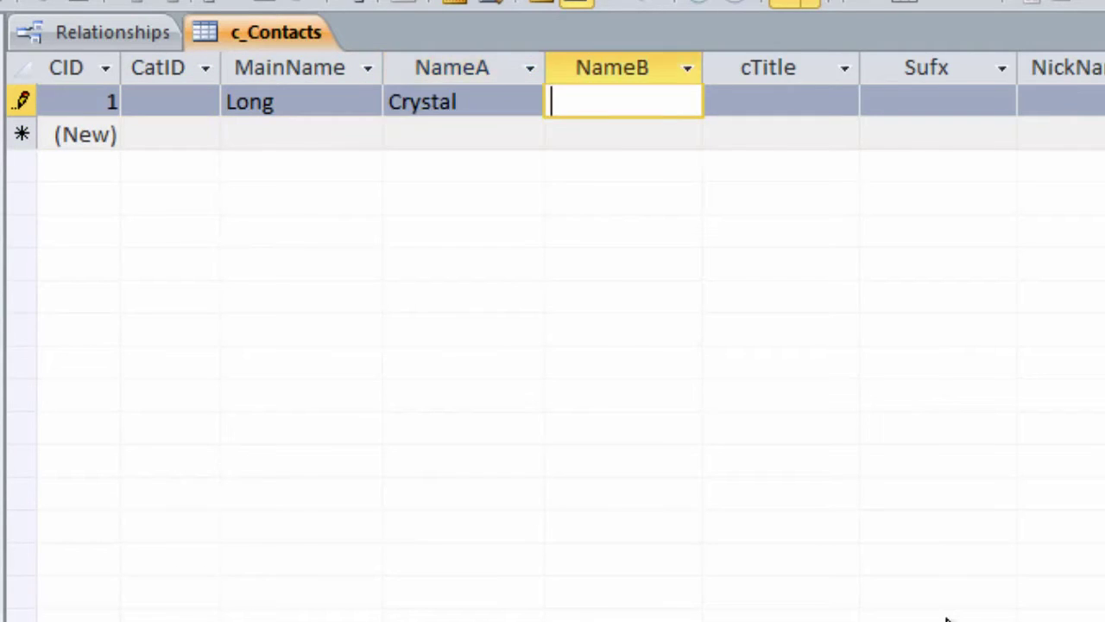
{"action": "key", "text": "Tab"}
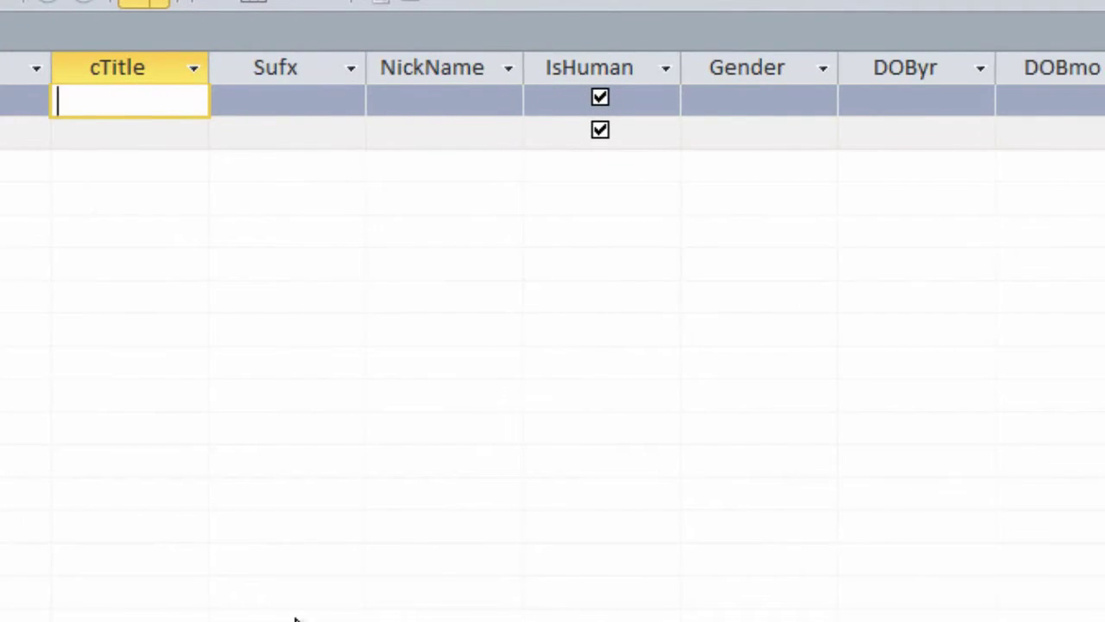
{"action": "type", "text": "Trainer an"}
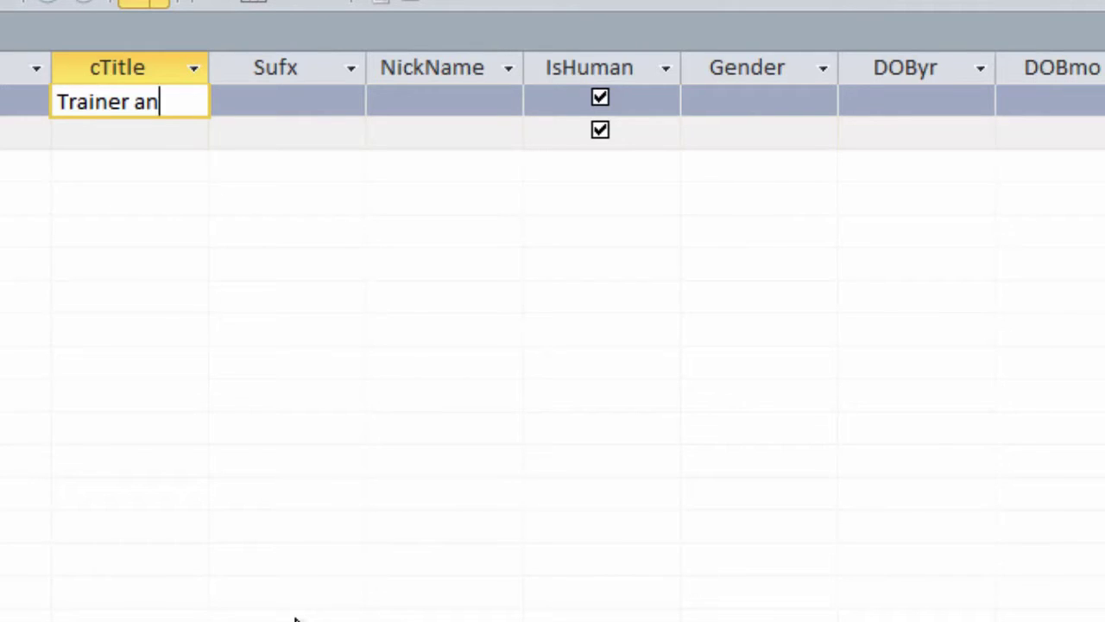
{"action": "key", "text": "F2"}
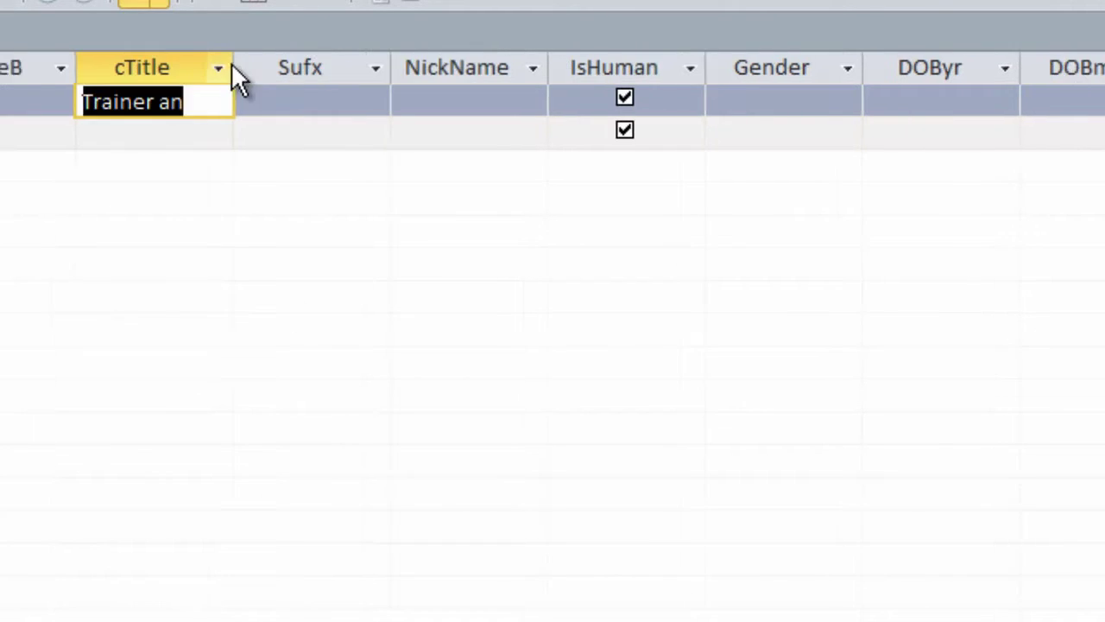
{"action": "left_click_drag", "start_coordinate": [233, 68], "coordinate": [441, 67]}
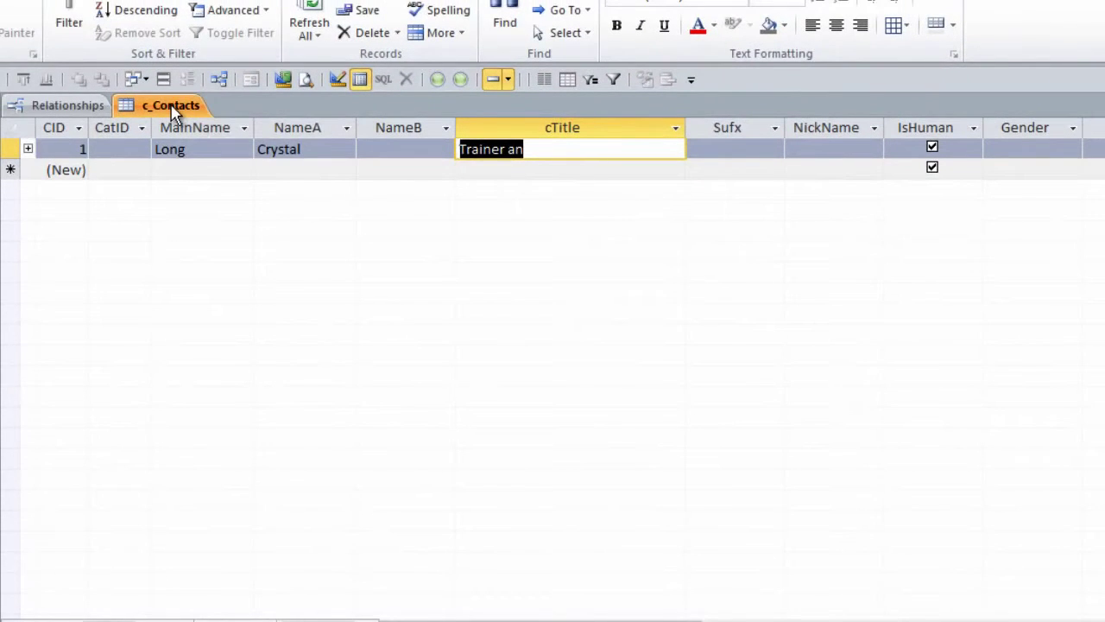
In Design view, raise the cTitle field size from 10 to 50
{"action": "right_click", "coordinate": [172, 112]}
{"action": "left_click", "coordinate": [240, 195]}
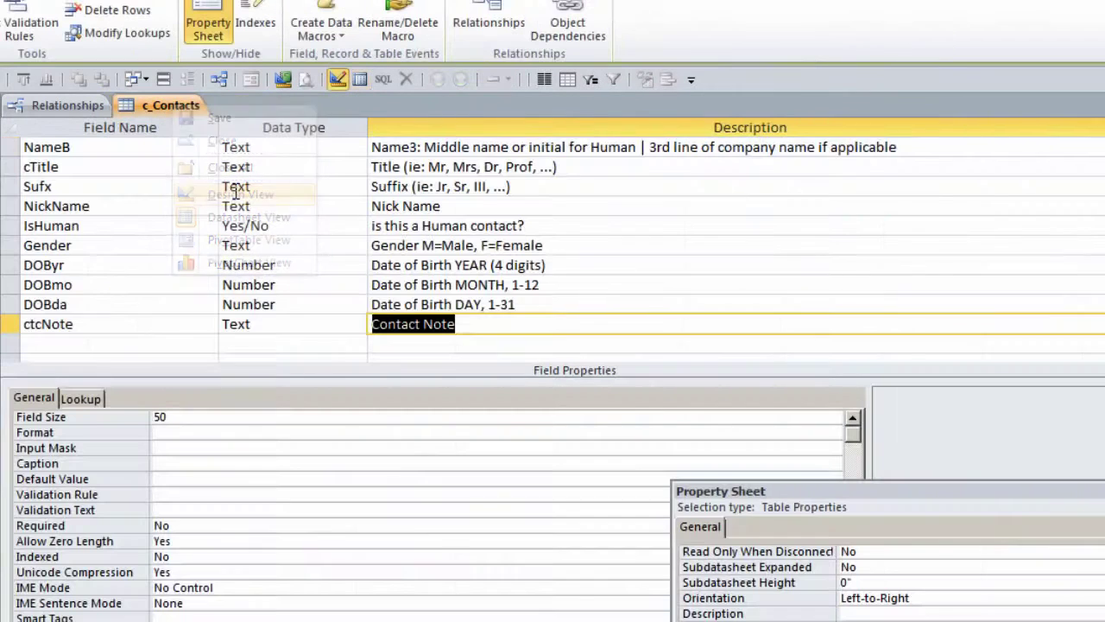
{"action": "left_click", "coordinate": [101, 170]}
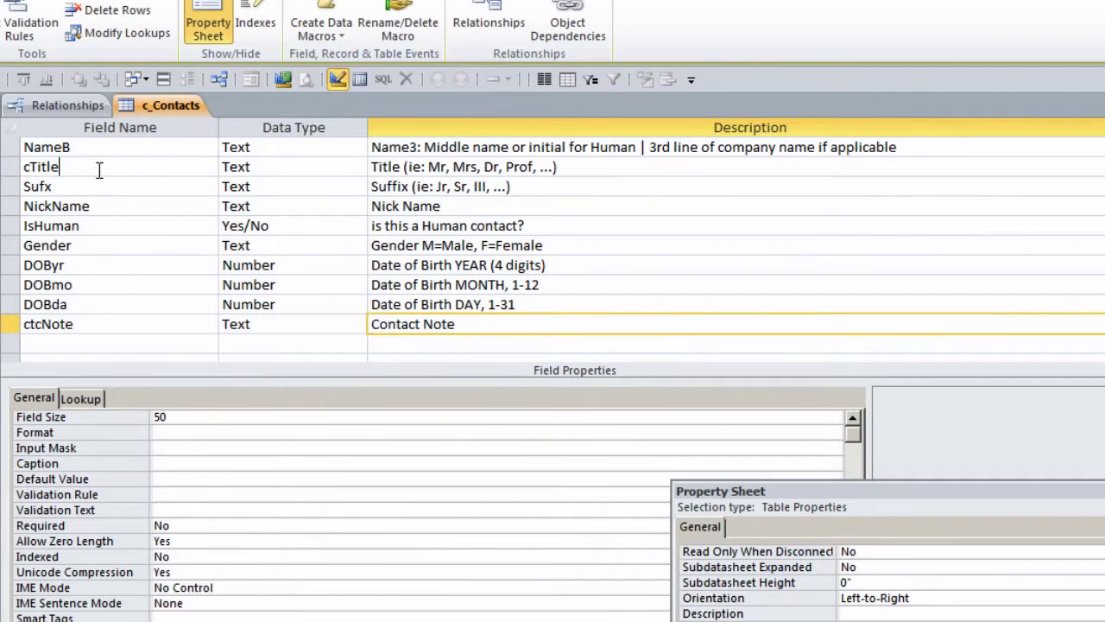
{"action": "left_click", "coordinate": [110, 406]}
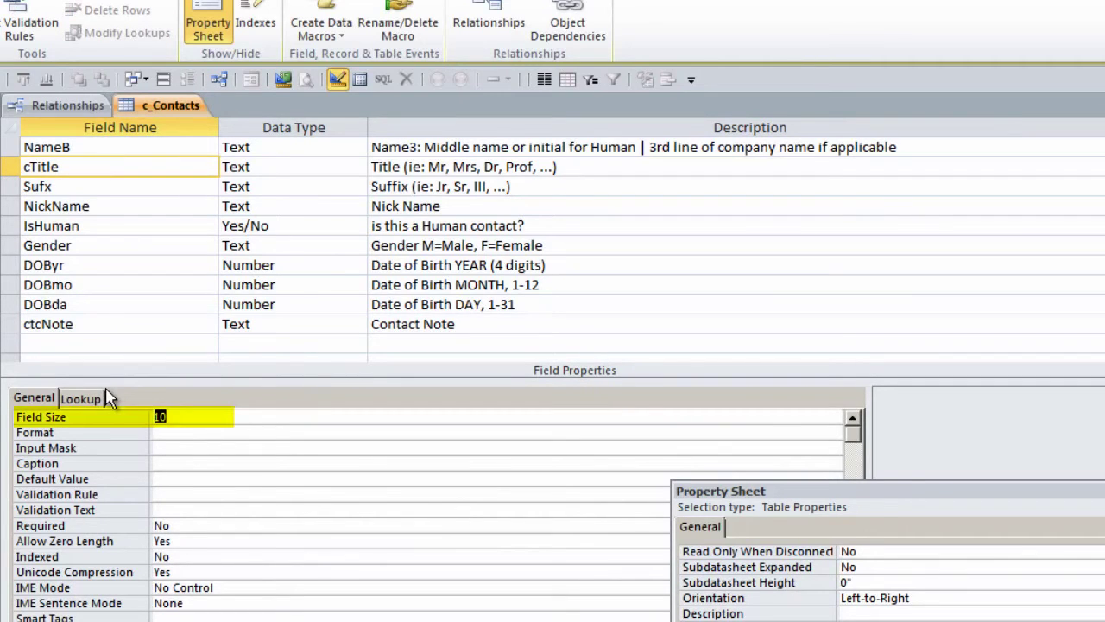
{"action": "type", "text": "50"}
{"action": "left_click", "coordinate": [264, 445]}
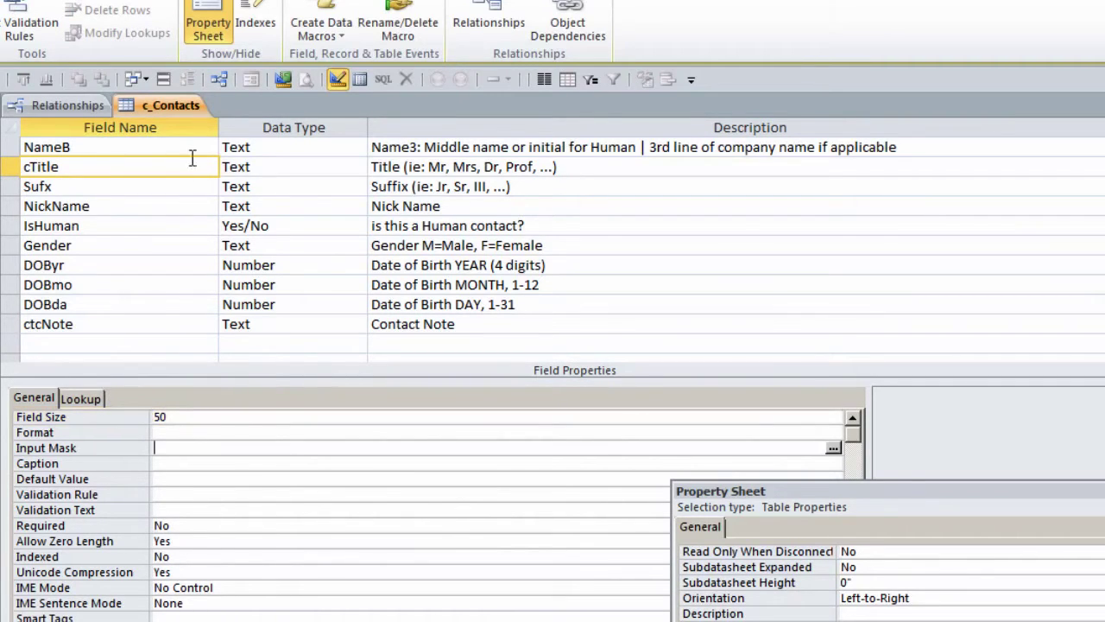
{"action": "left_click", "coordinate": [103, 185]}
{"action": "right_click", "coordinate": [164, 103]}
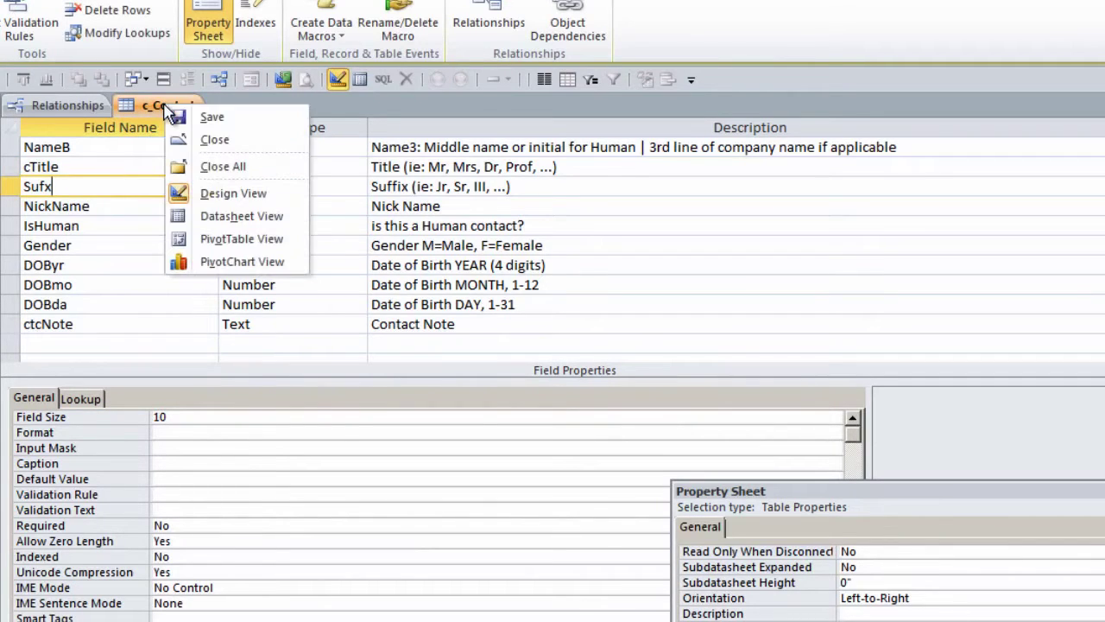
{"action": "right_click", "coordinate": [164, 104]}
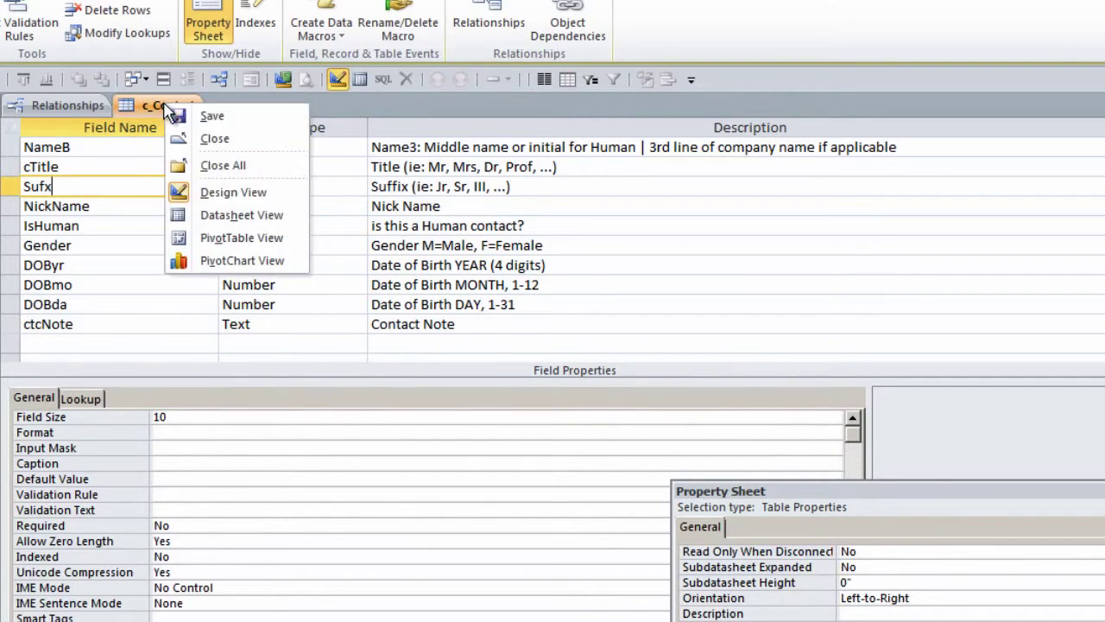
Complete the title as 'Trainer and Programmer' and enter nickname 'strive4peace'
{"action": "left_click", "coordinate": [224, 214]}
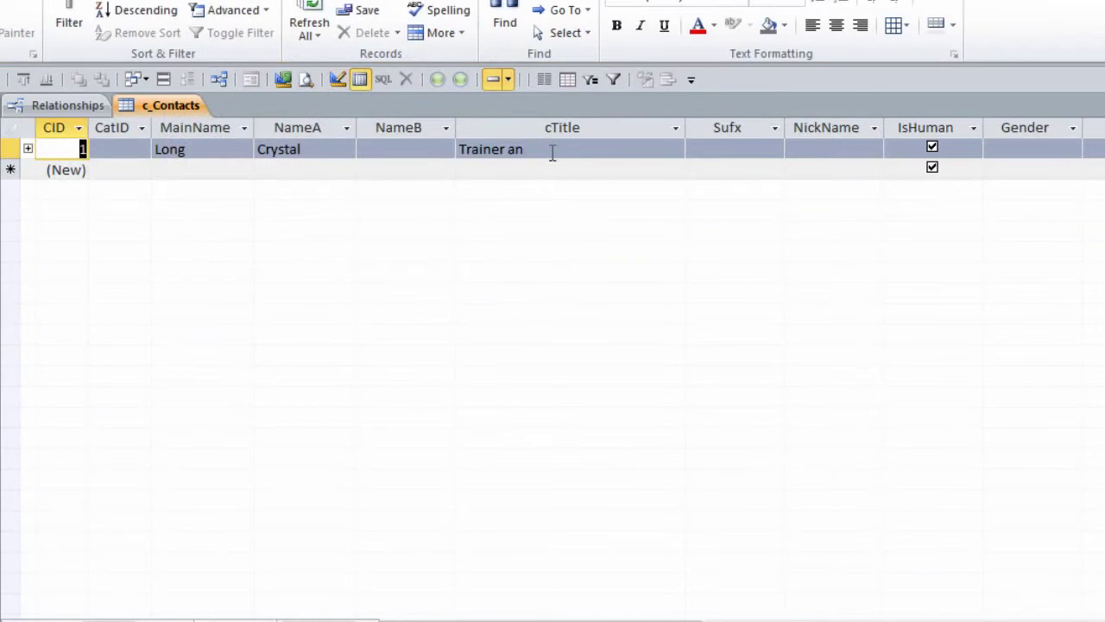
{"action": "left_click", "coordinate": [553, 153]}
{"action": "type", "text": "d Programmer"}
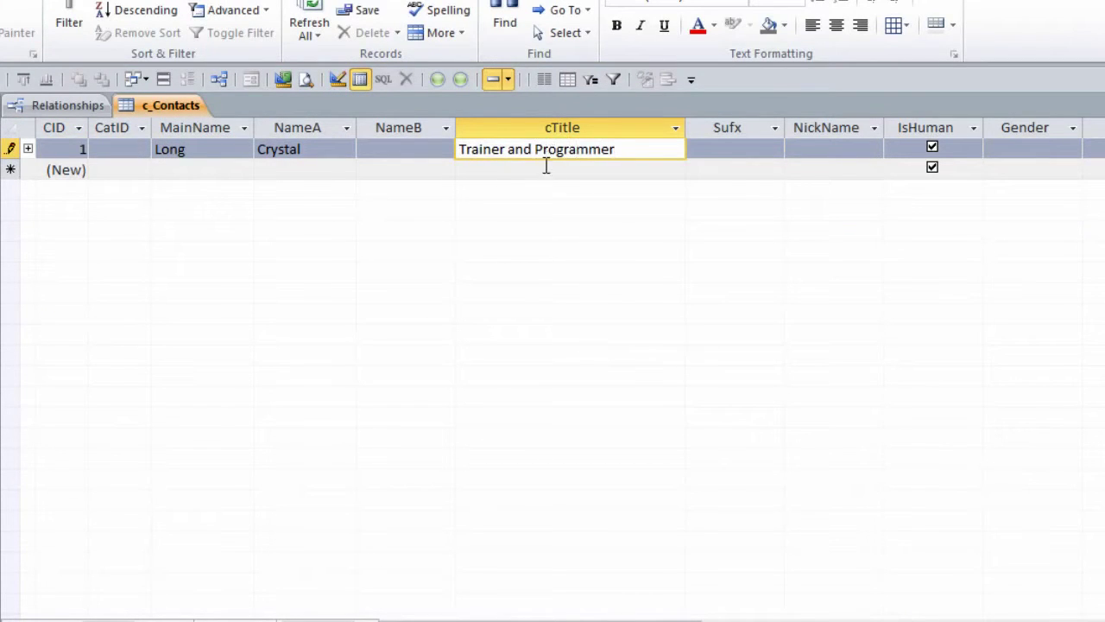
{"action": "left_click", "coordinate": [567, 170]}
{"action": "left_click", "coordinate": [739, 147]}
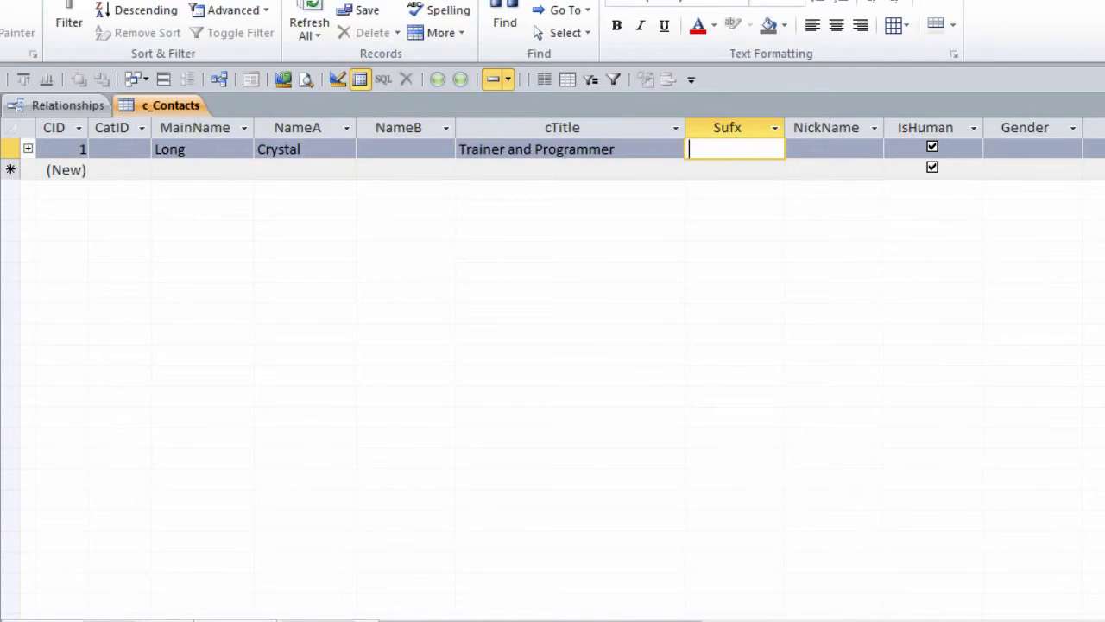
{"action": "key", "text": "Tab"}
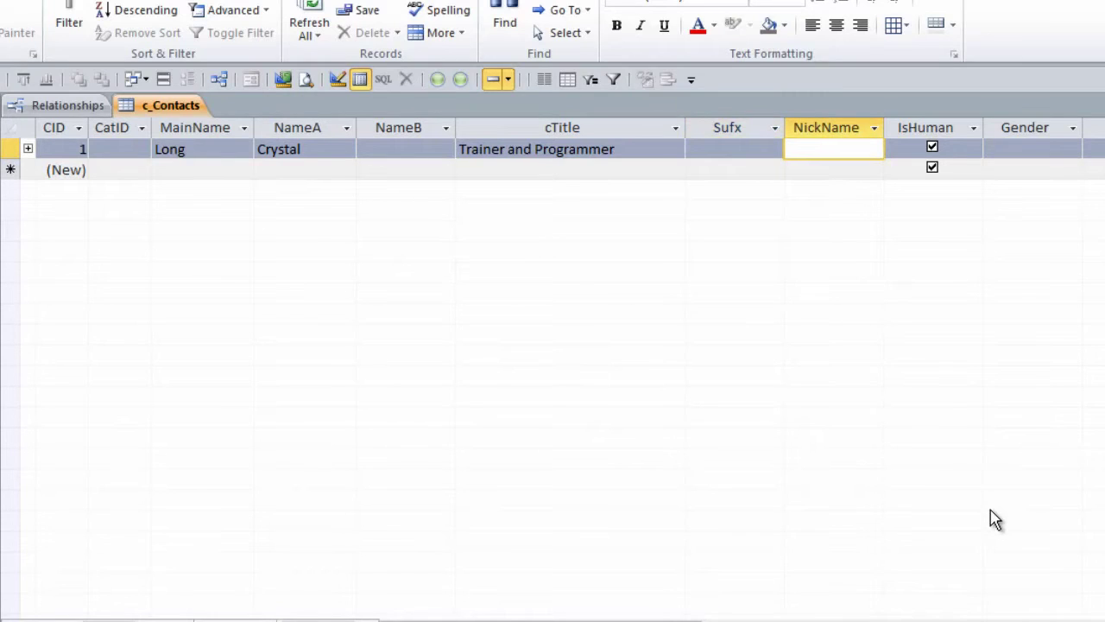
{"action": "type", "text": "strive4peace"}
Fill in gender and birth month 12, then narrow the DOByr, DOBmo and DOBda columns
{"action": "key", "text": "Tab"}
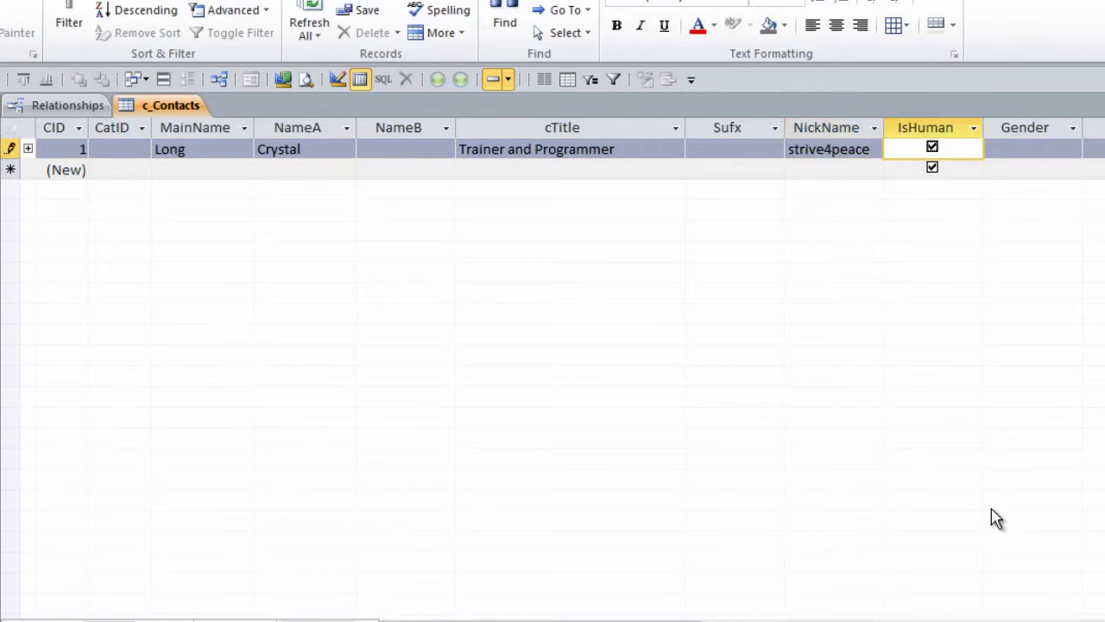
{"action": "key", "text": "Tab"}
{"action": "type", "text": "F"}
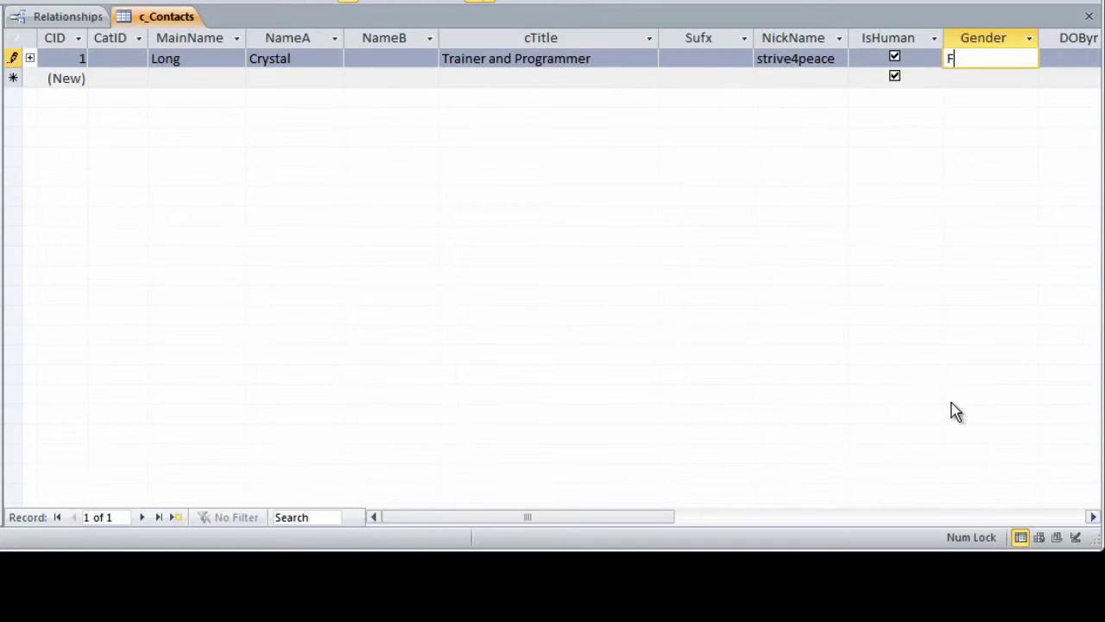
{"action": "key", "text": "Tab"}
{"action": "key", "text": "Tab"}
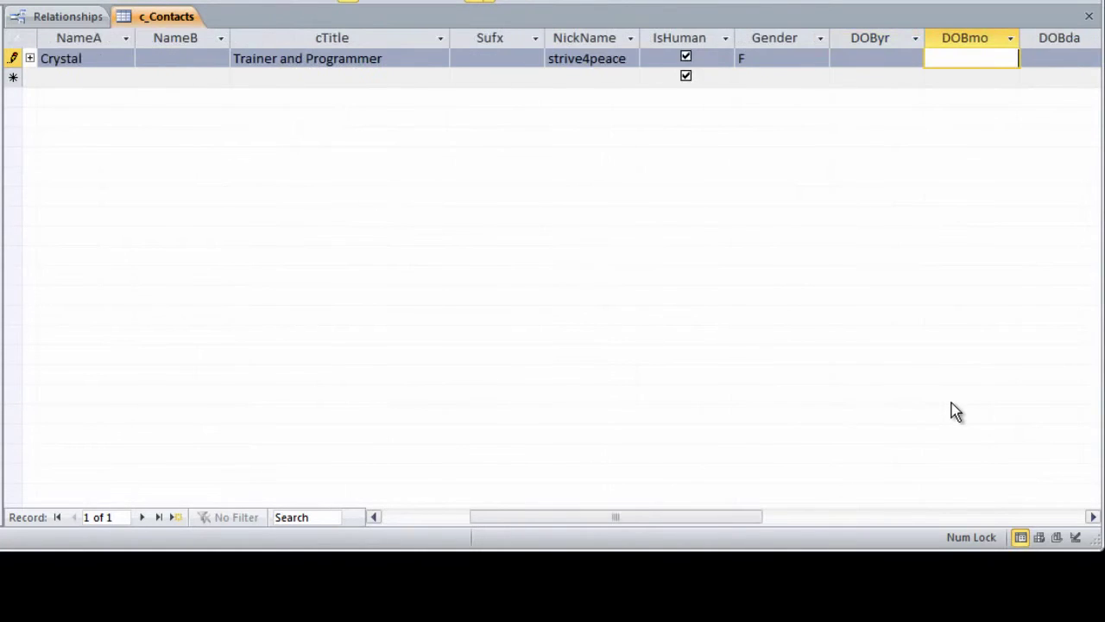
{"action": "key", "text": "Tab"}
{"action": "key", "text": "Tab"}
{"action": "key", "text": "shift+Tab"}
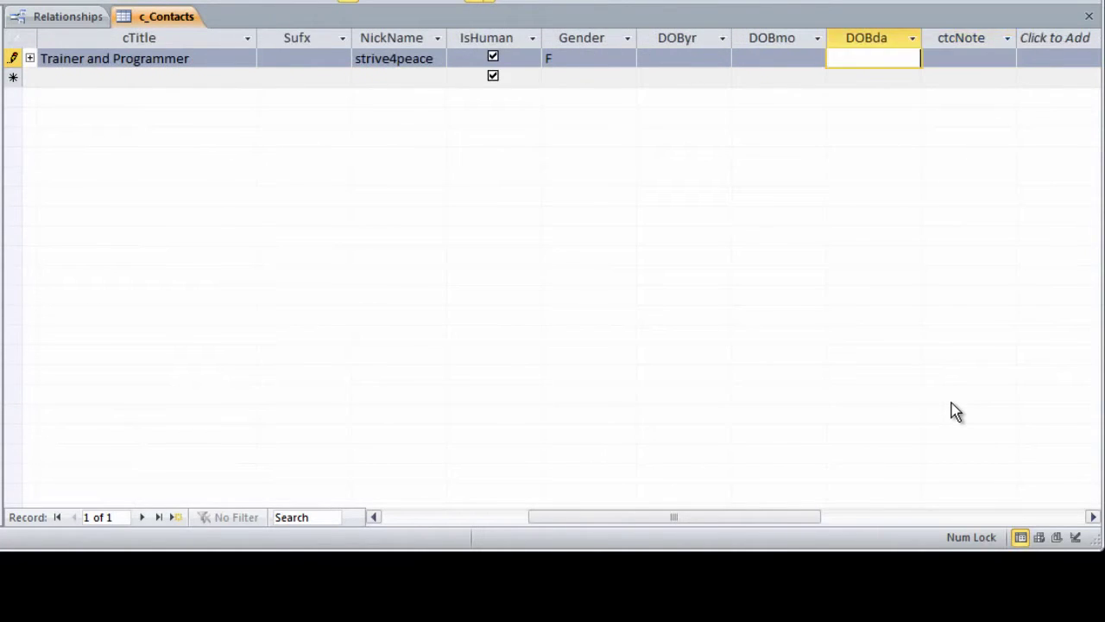
{"action": "key", "text": "shift+Tab"}
{"action": "type", "text": "12"}
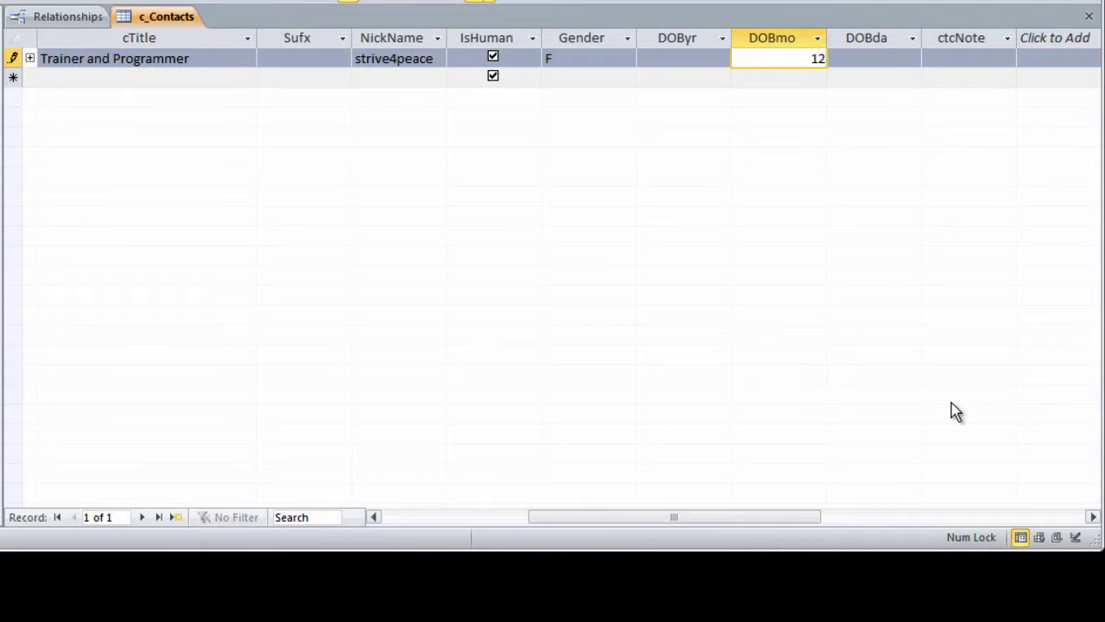
{"action": "key", "text": "Tab"}
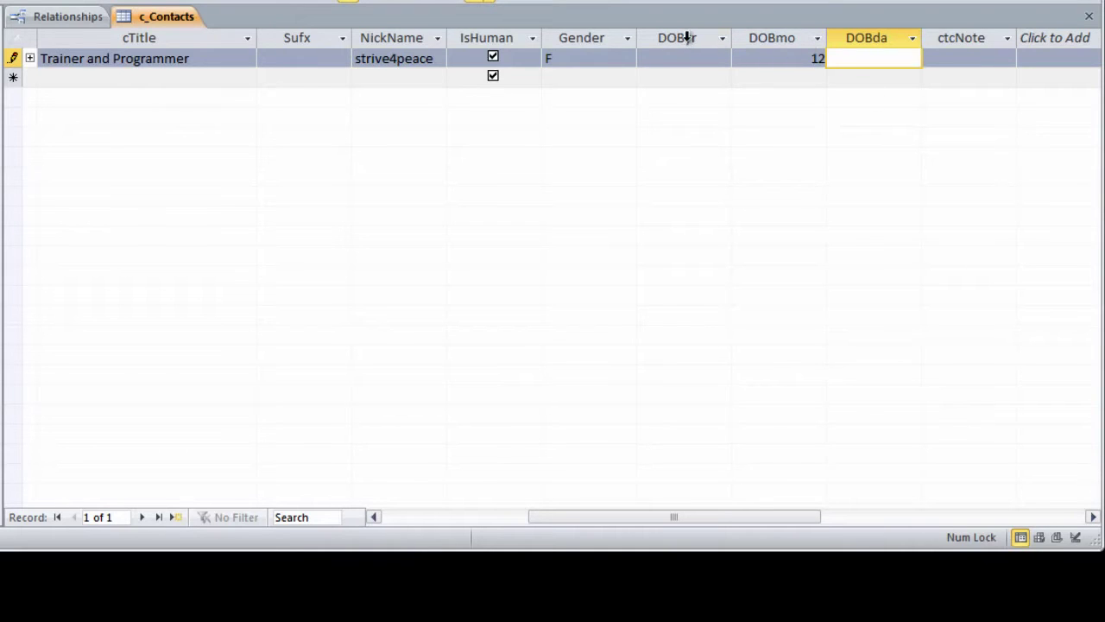
{"action": "mouse_move", "coordinate": [688, 37]}
{"action": "left_mouse_down"}
{"action": "mouse_move", "coordinate": [868, 37]}
{"action": "mouse_move", "coordinate": [846, 38]}
{"action": "left_mouse_up"}
{"action": "left_click", "coordinate": [812, 76]}
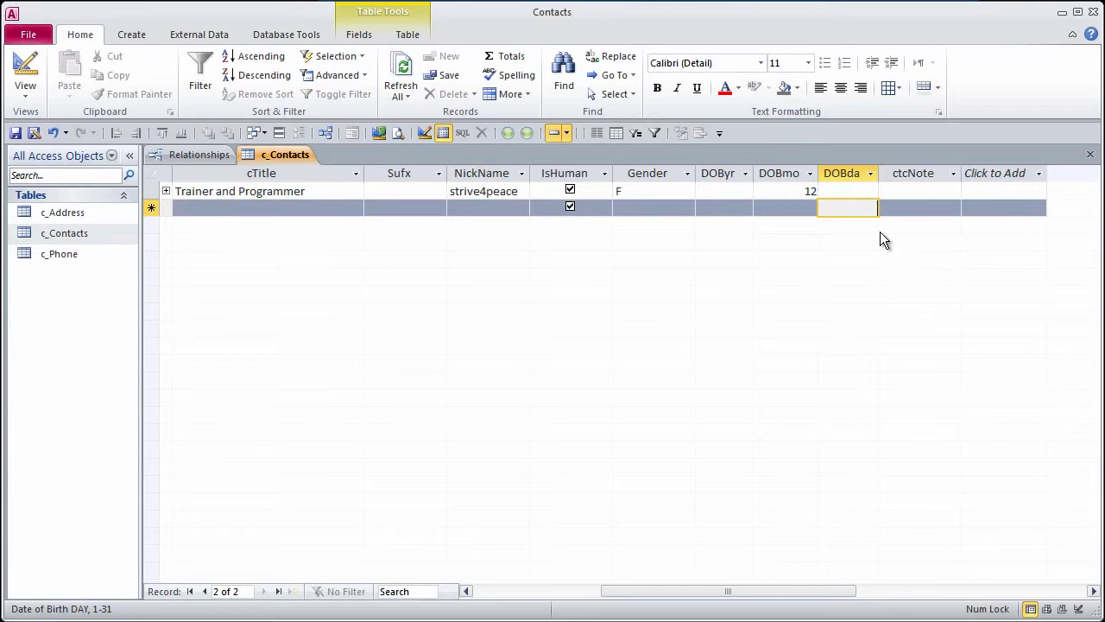
Switch c_Contacts to Design view and show DOByr's data type choices, leaving Number
{"action": "right_click", "coordinate": [280, 156]}
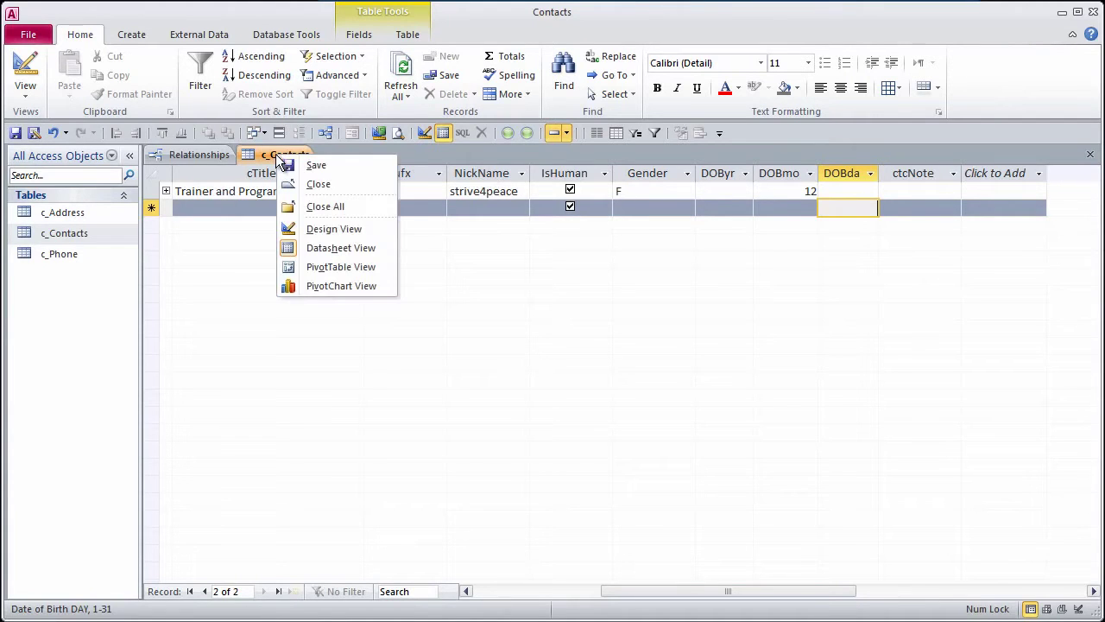
{"action": "left_click", "coordinate": [336, 231]}
{"action": "left_click", "coordinate": [199, 202]}
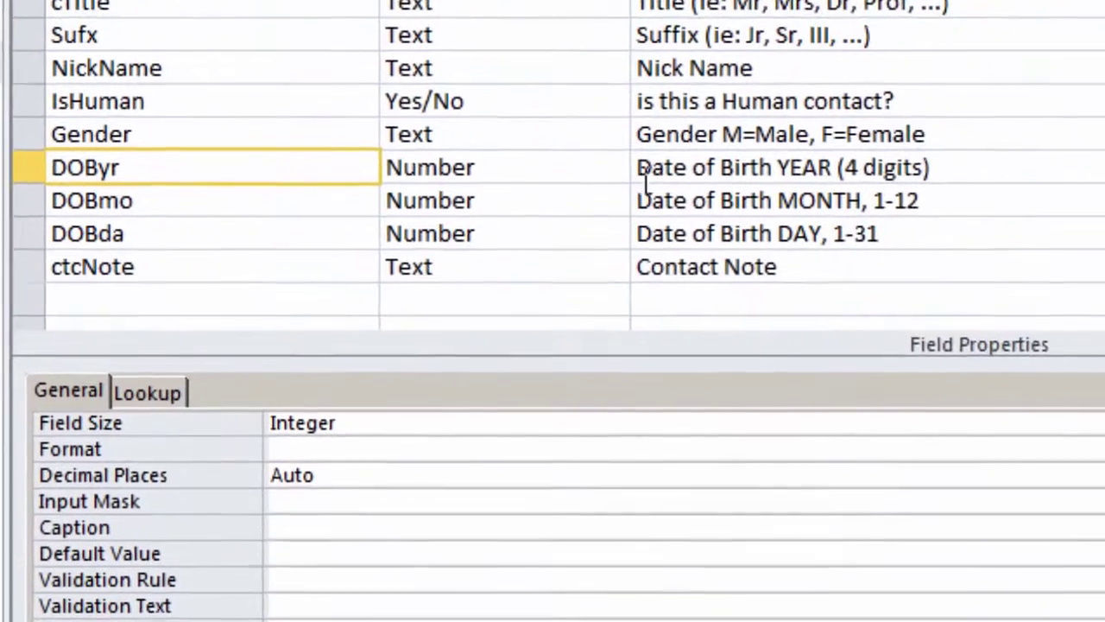
{"action": "left_click", "coordinate": [615, 168]}
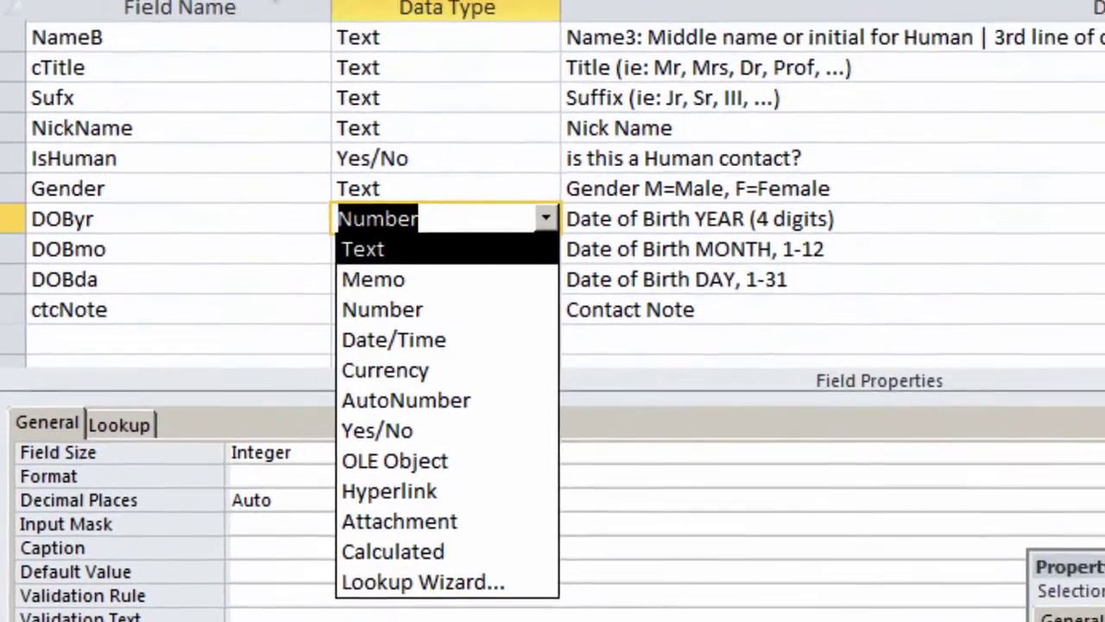
Return to Datasheet view and hide the empty Click to Add column
{"action": "right_click", "coordinate": [226, 51]}
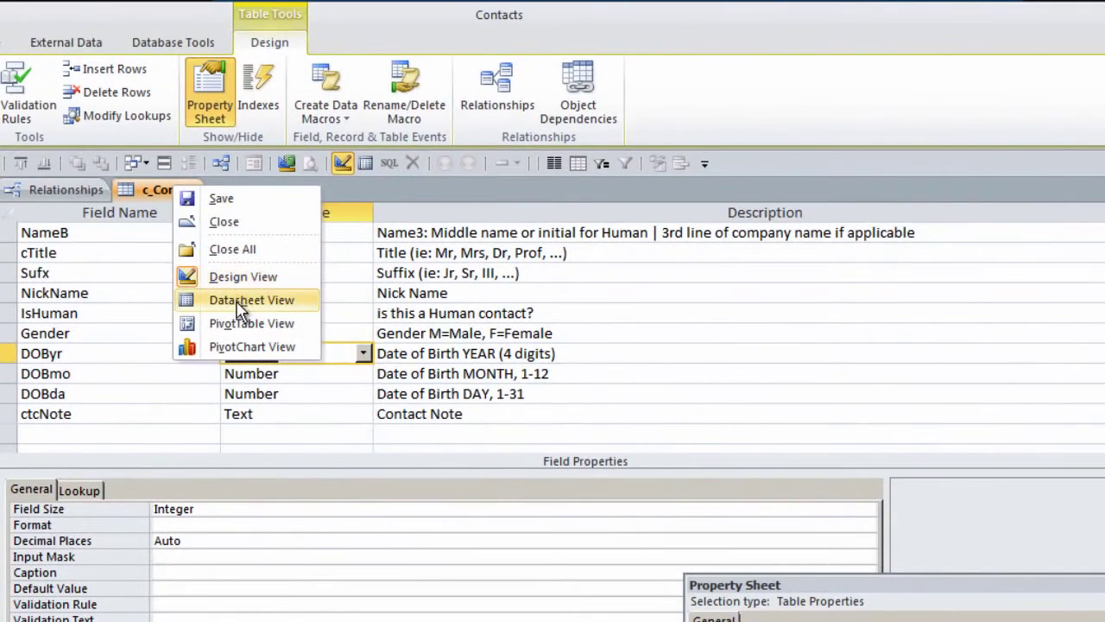
{"action": "left_click", "coordinate": [237, 301]}
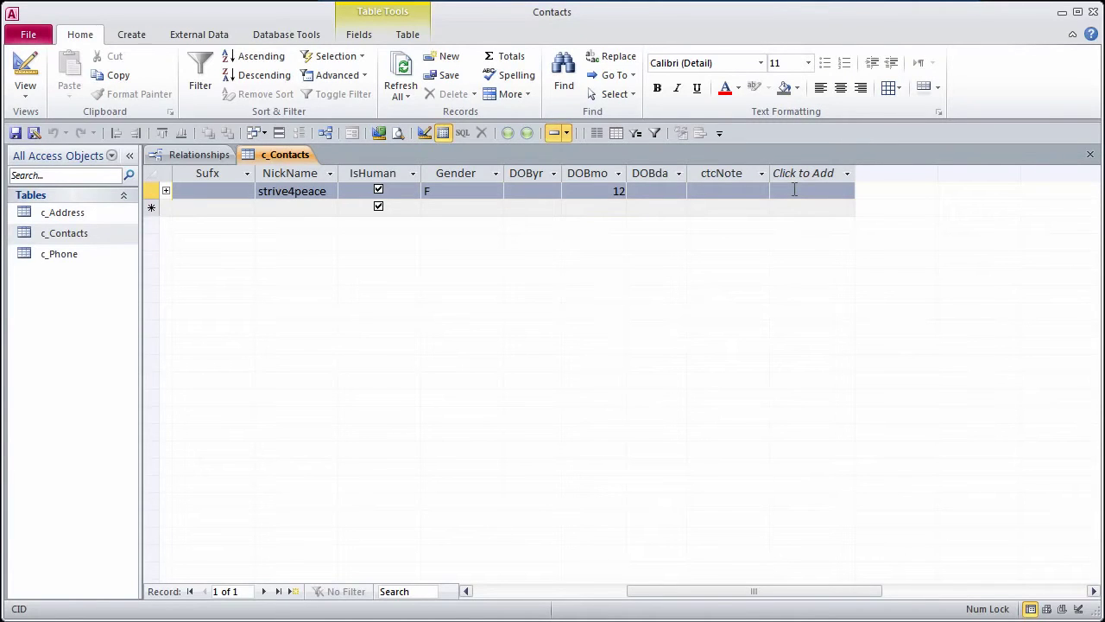
{"action": "left_click", "coordinate": [795, 189]}
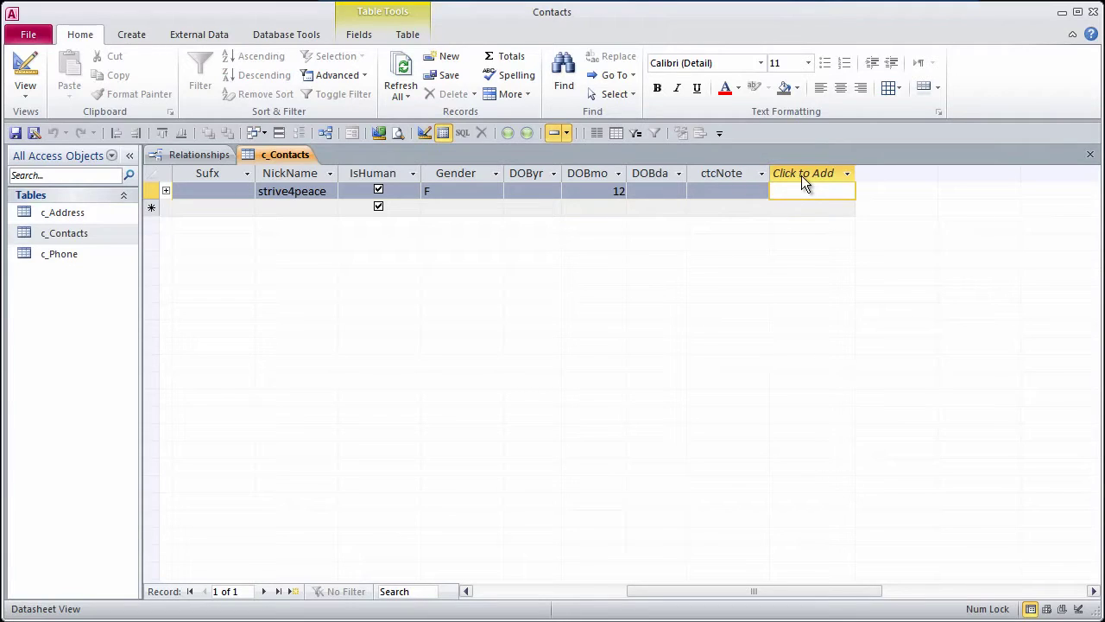
{"action": "left_click", "coordinate": [803, 181]}
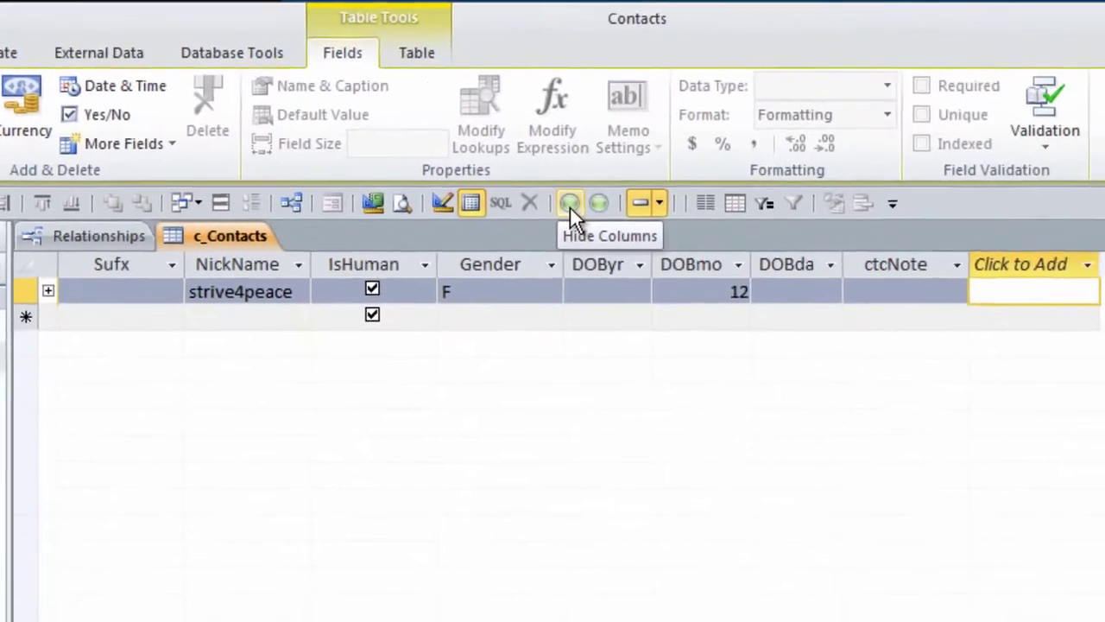
{"action": "left_click", "coordinate": [570, 206]}
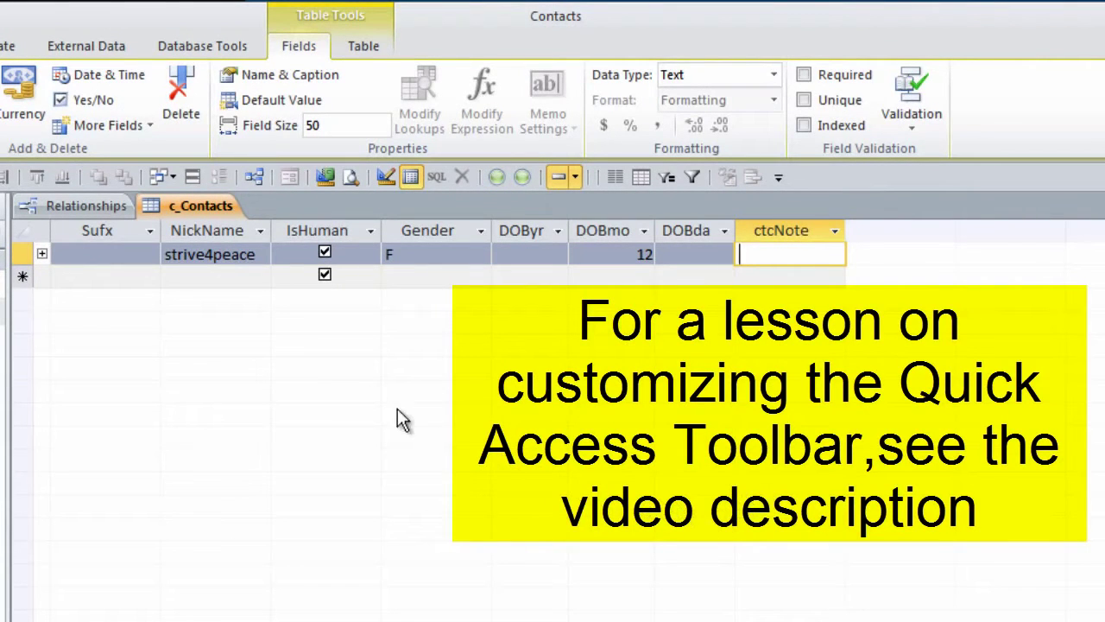
Open c_Address, then close the Relationships diagram and save its layout
{"action": "double_click", "coordinate": [93, 248]}
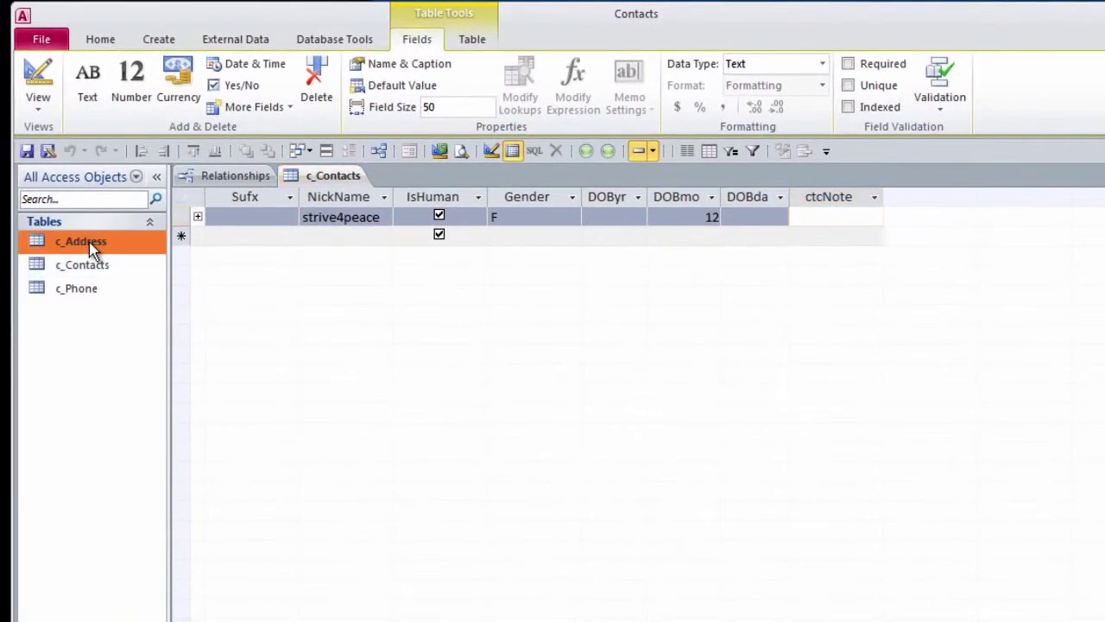
{"action": "left_click", "coordinate": [334, 179]}
{"action": "left_click", "coordinate": [405, 175]}
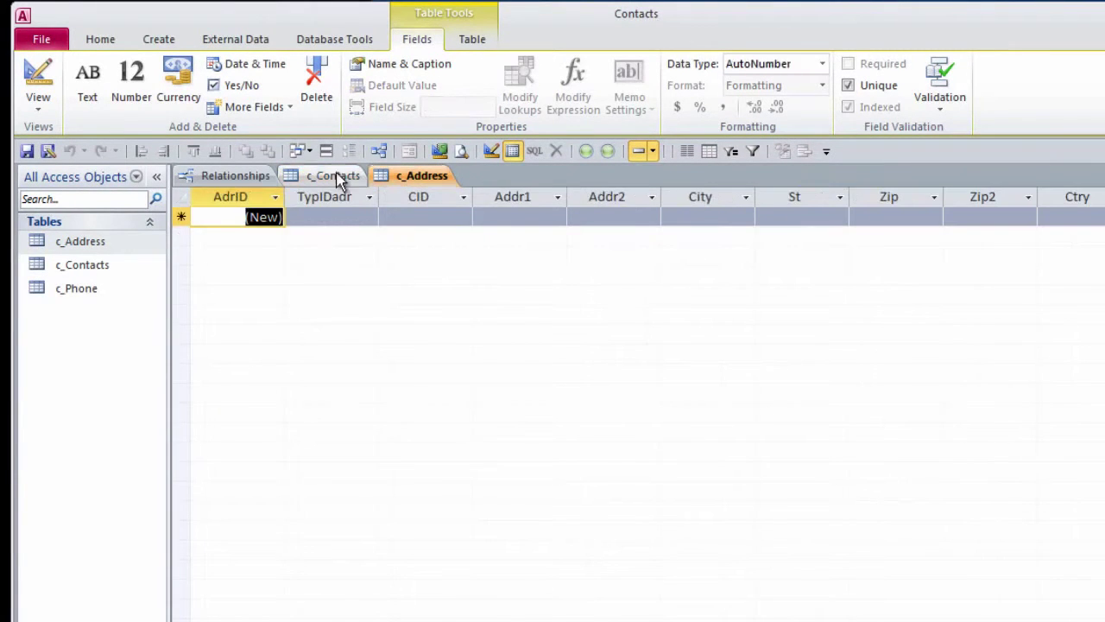
{"action": "left_click", "coordinate": [328, 180]}
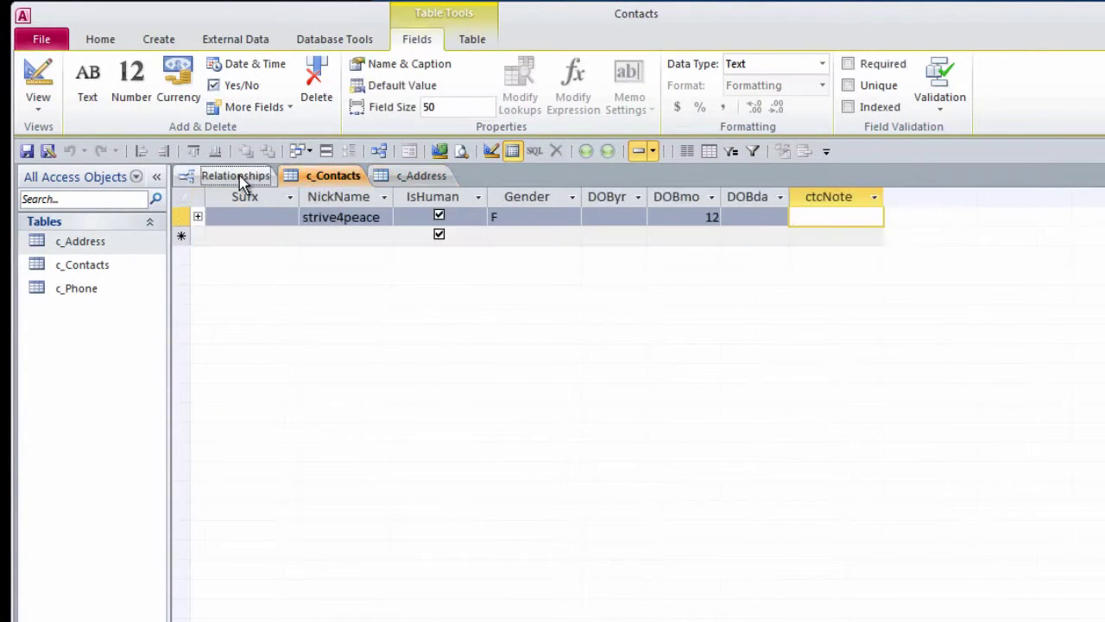
{"action": "right_click", "coordinate": [239, 175]}
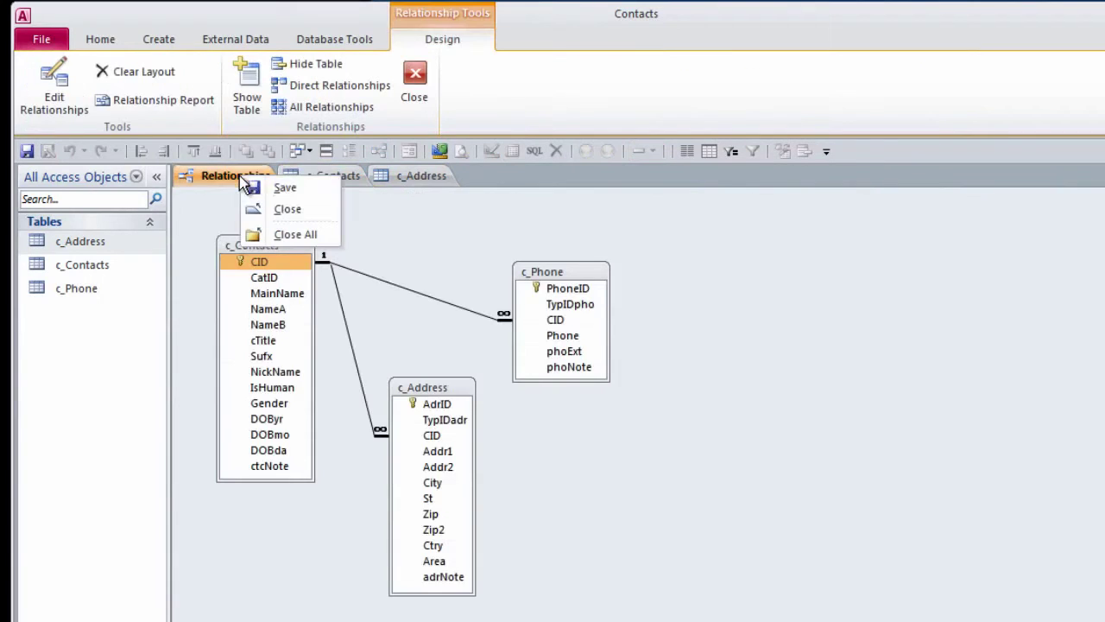
{"action": "left_click", "coordinate": [304, 214]}
{"action": "left_click", "coordinate": [674, 555]}
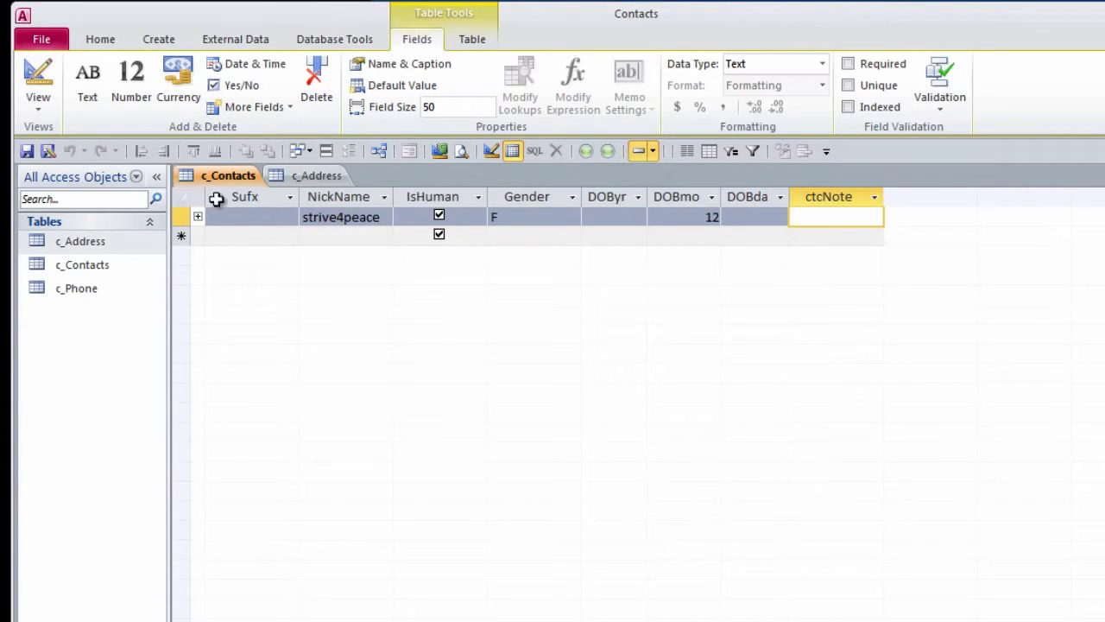
Set the current database's document window option to overlapping windows
{"action": "left_click", "coordinate": [41, 43]}
{"action": "left_click", "coordinate": [102, 550]}
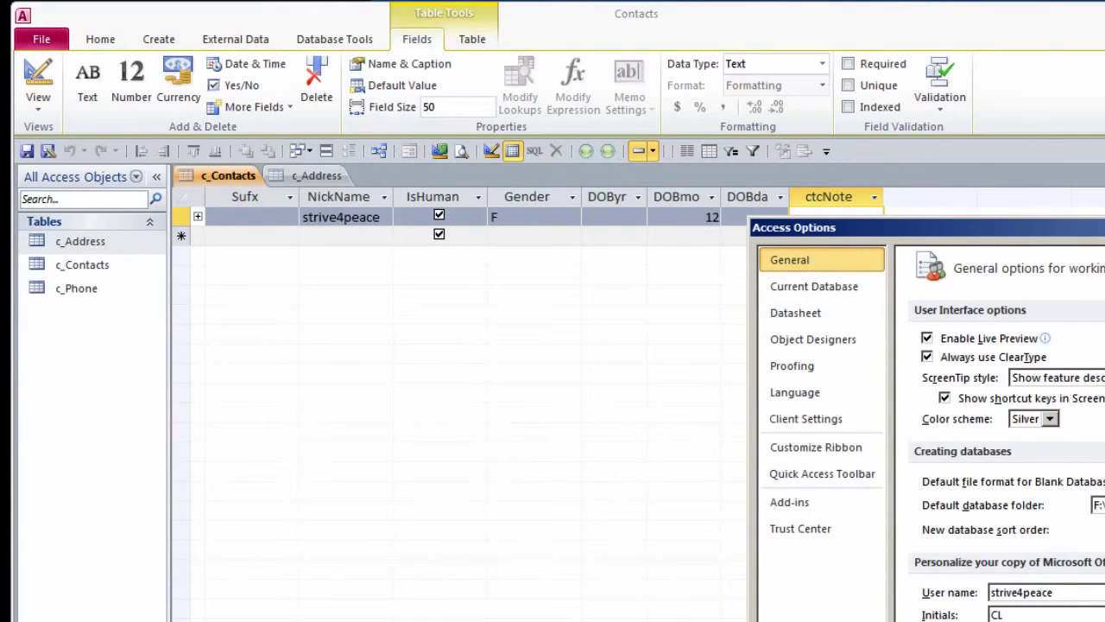
{"action": "mouse_move", "coordinate": [1096, 228]}
{"action": "left_mouse_down"}
{"action": "mouse_move", "coordinate": [666, 54]}
{"action": "mouse_move", "coordinate": [462, 26]}
{"action": "left_mouse_up"}
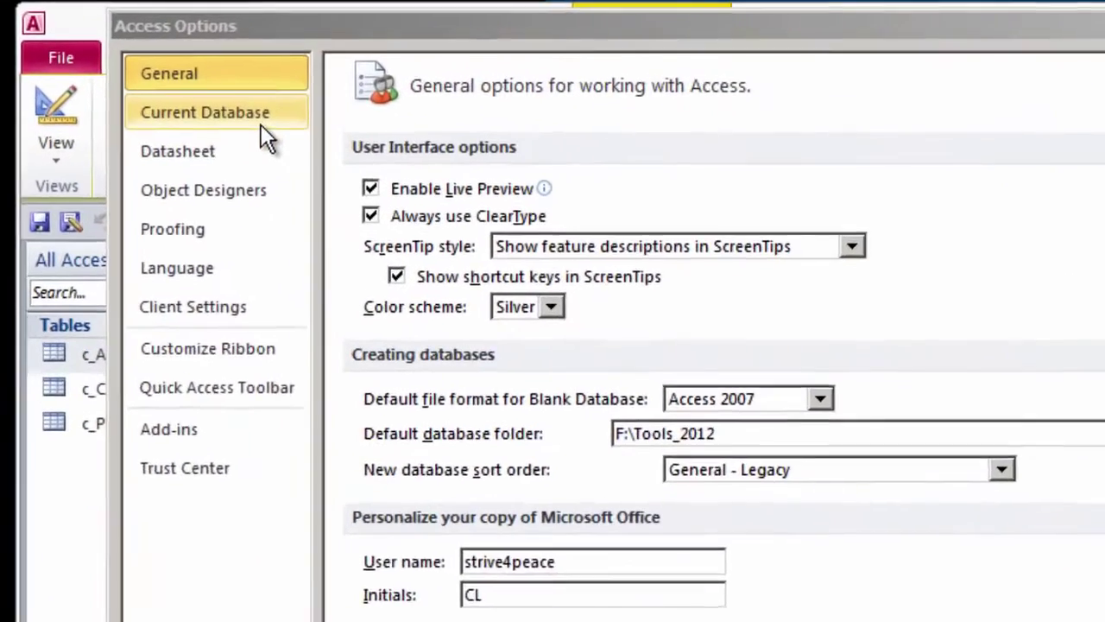
{"action": "left_click", "coordinate": [261, 124]}
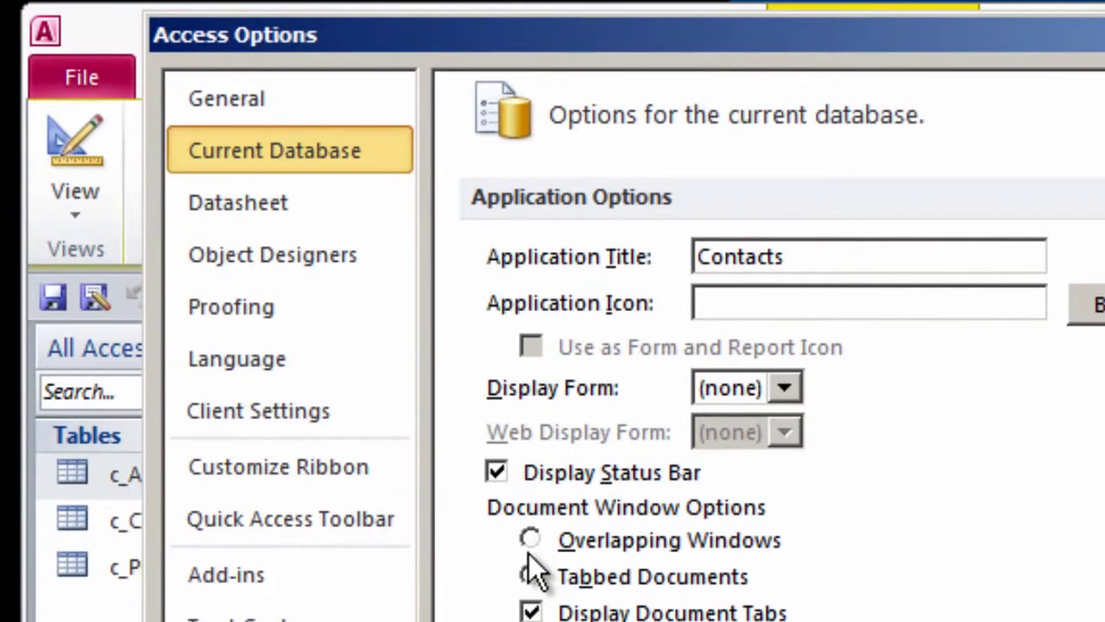
{"action": "left_click", "coordinate": [529, 540]}
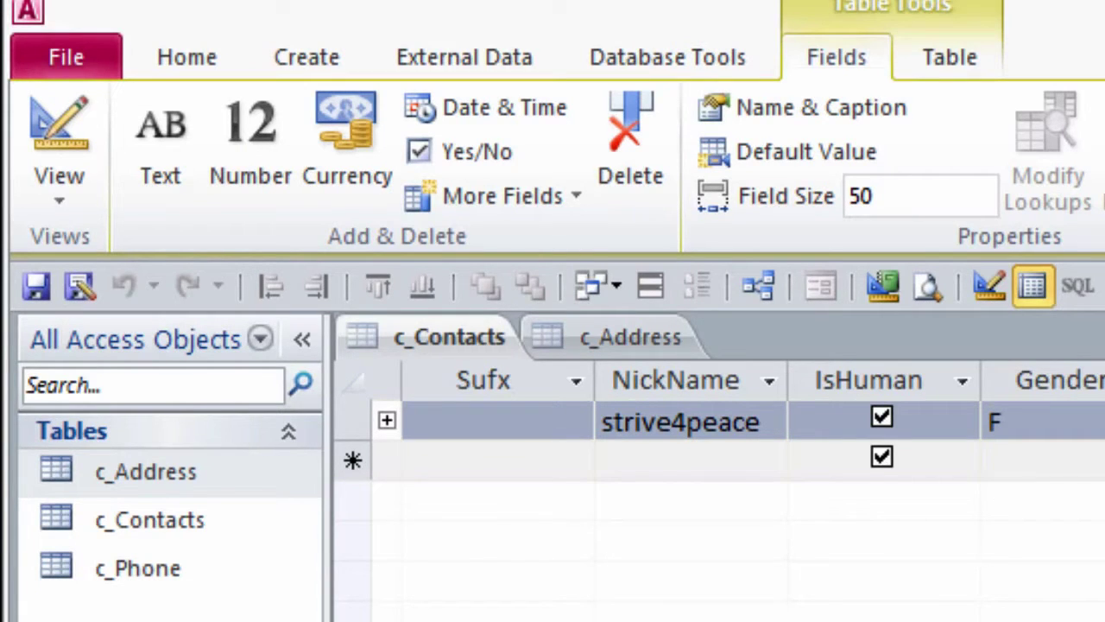
Close Contacts_Lesson3 and reopen the Contacts database from the Recent list
{"action": "left_click", "coordinate": [71, 62]}
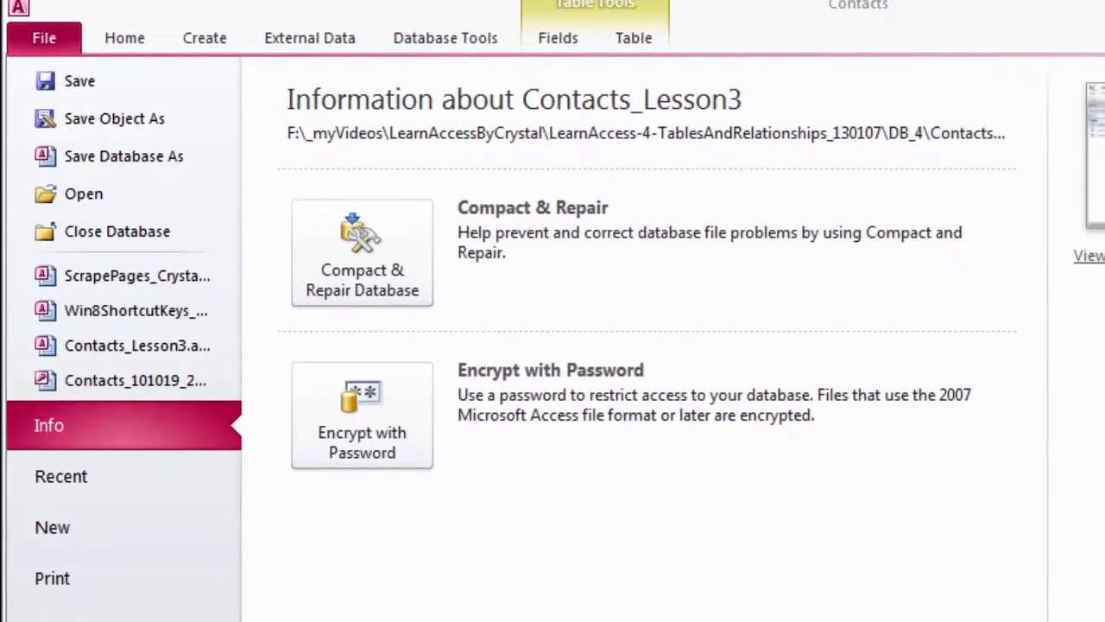
{"action": "left_click", "coordinate": [114, 281]}
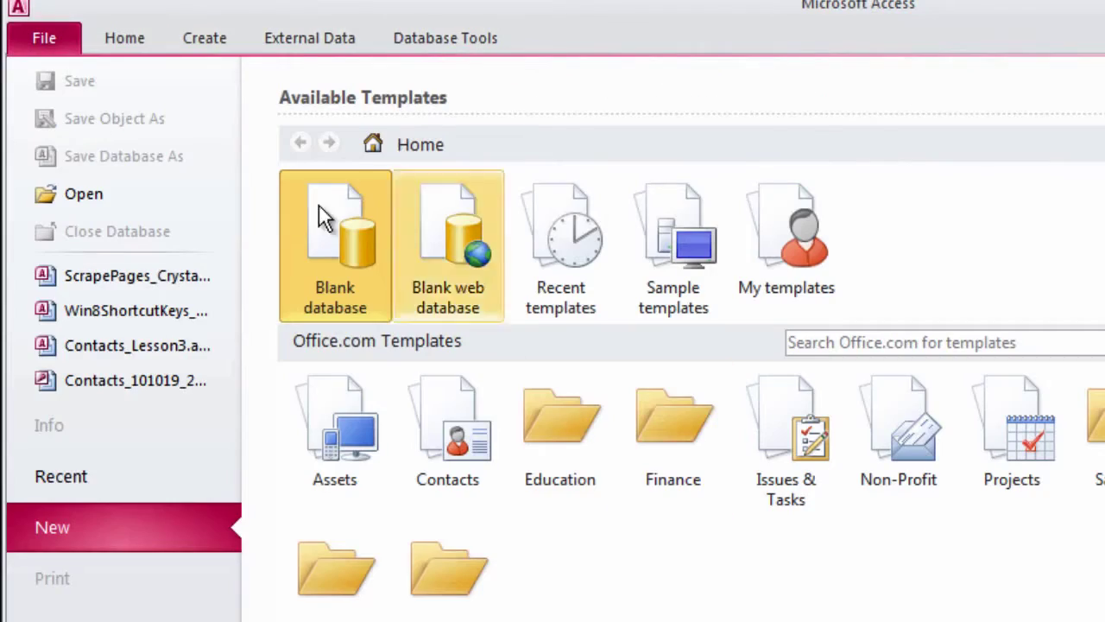
{"action": "left_click", "coordinate": [109, 480]}
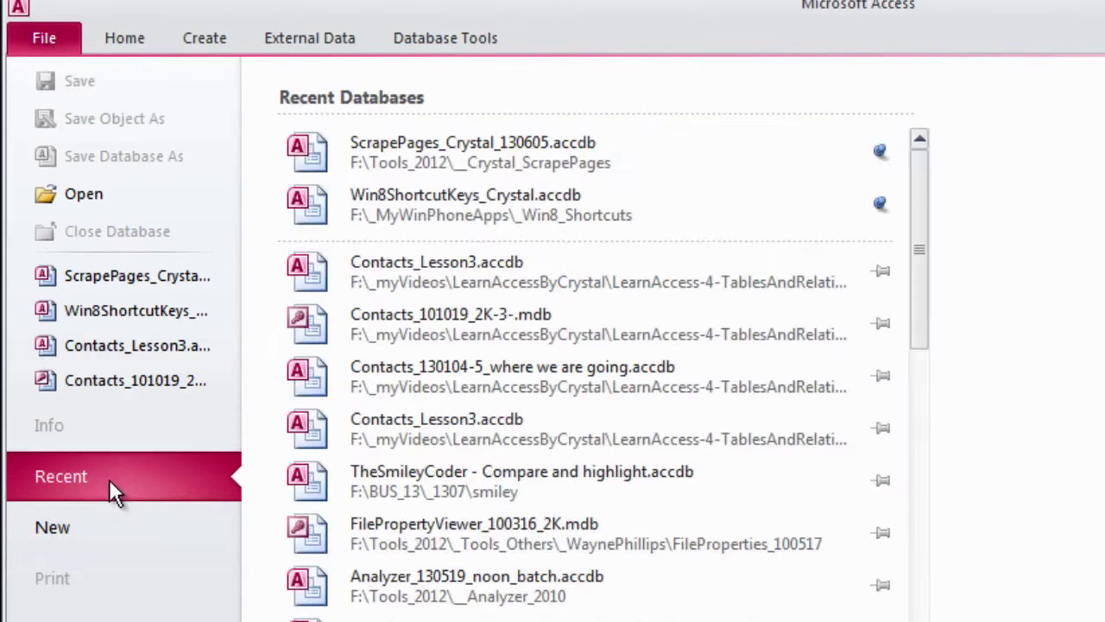
{"action": "left_click", "coordinate": [477, 269]}
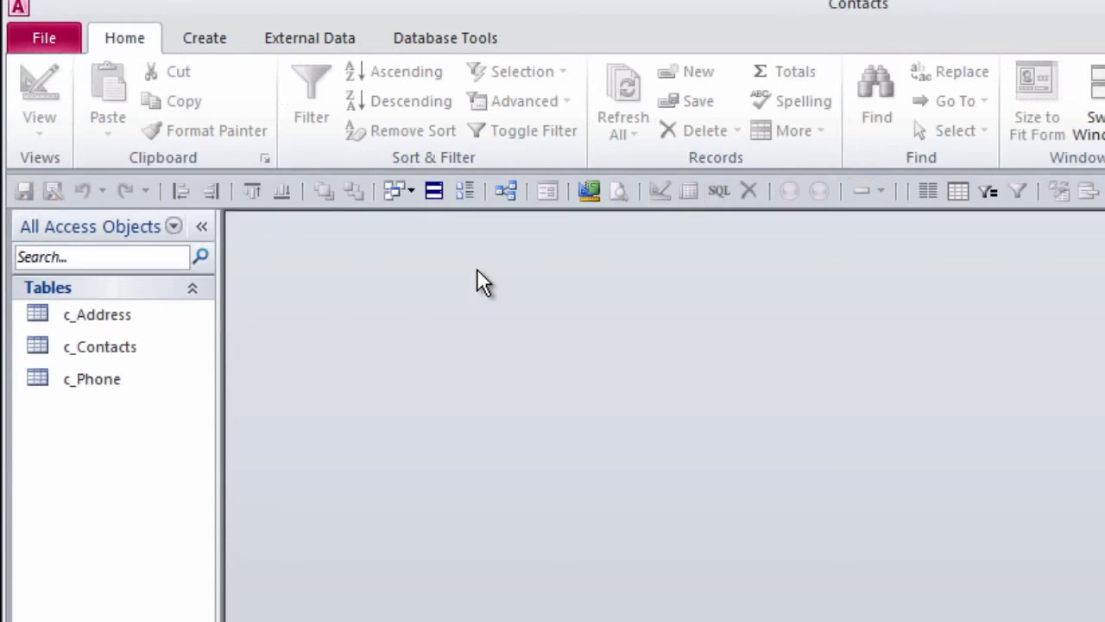
Open c_Address, c_Contacts and c_Phone datasheets and stack them top to bottom
{"action": "double_click", "coordinate": [130, 321]}
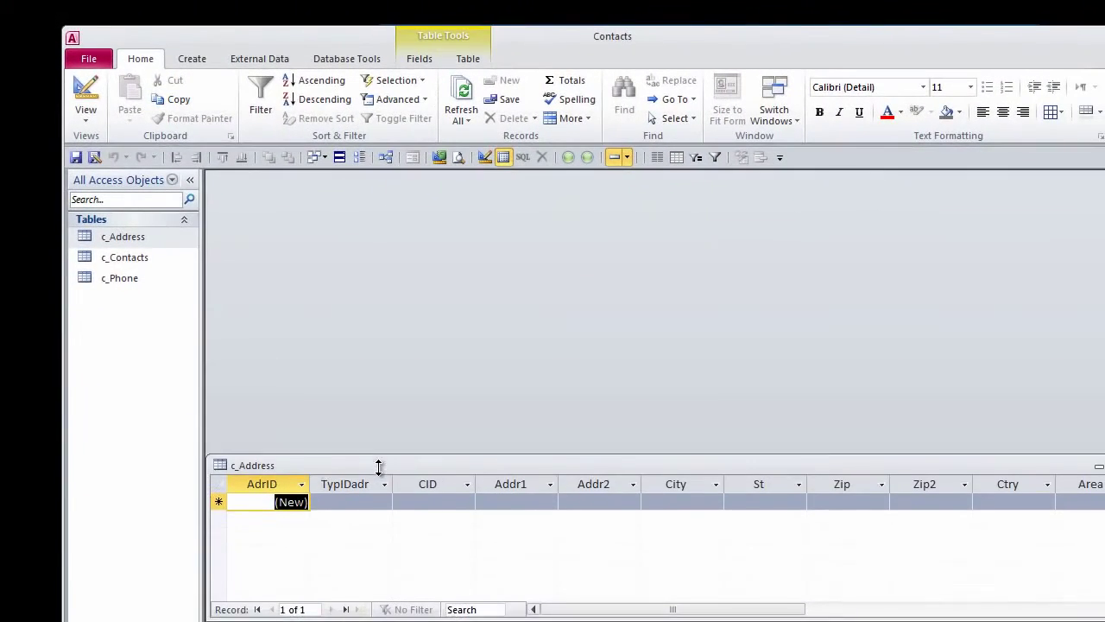
{"action": "mouse_move", "coordinate": [378, 279]}
{"action": "left_mouse_down"}
{"action": "mouse_move", "coordinate": [386, 487]}
{"action": "mouse_move", "coordinate": [387, 190]}
{"action": "left_mouse_up"}
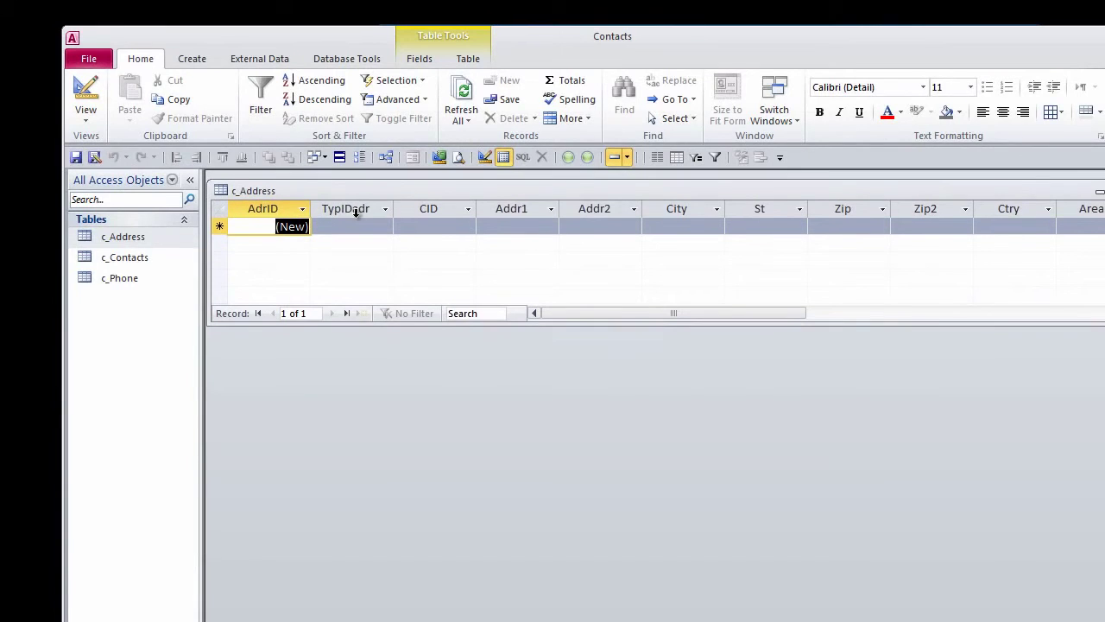
{"action": "double_click", "coordinate": [139, 258]}
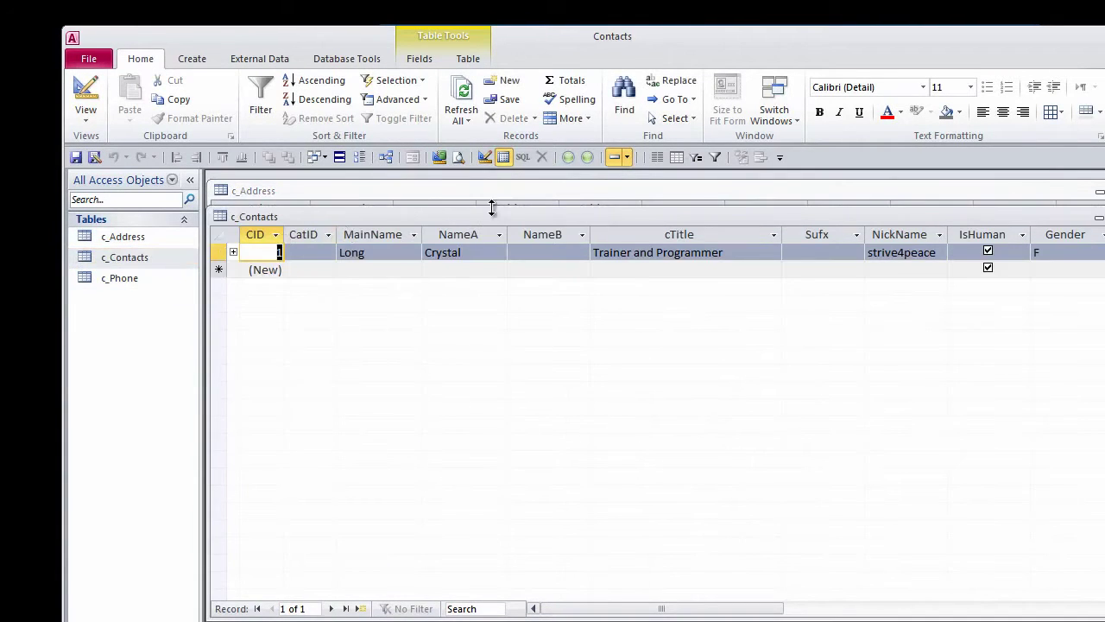
{"action": "mouse_move", "coordinate": [491, 207]}
{"action": "left_mouse_down"}
{"action": "mouse_move", "coordinate": [464, 471]}
{"action": "mouse_move", "coordinate": [462, 305]}
{"action": "left_mouse_up"}
{"action": "left_click_drag", "start_coordinate": [431, 192], "coordinate": [435, 451]}
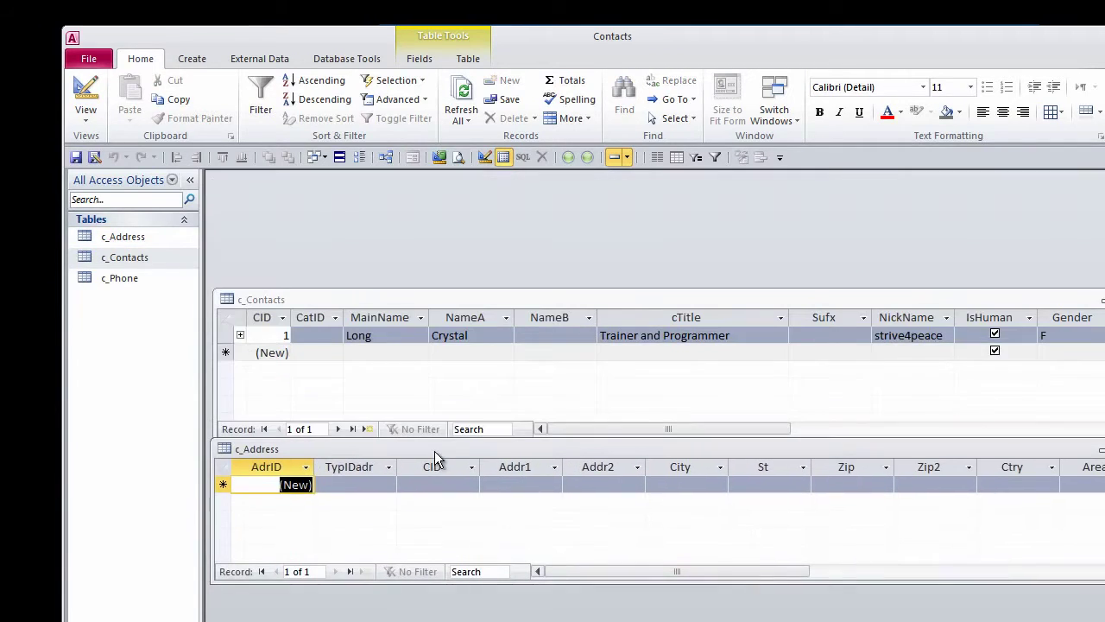
{"action": "left_click_drag", "start_coordinate": [450, 298], "coordinate": [453, 181]}
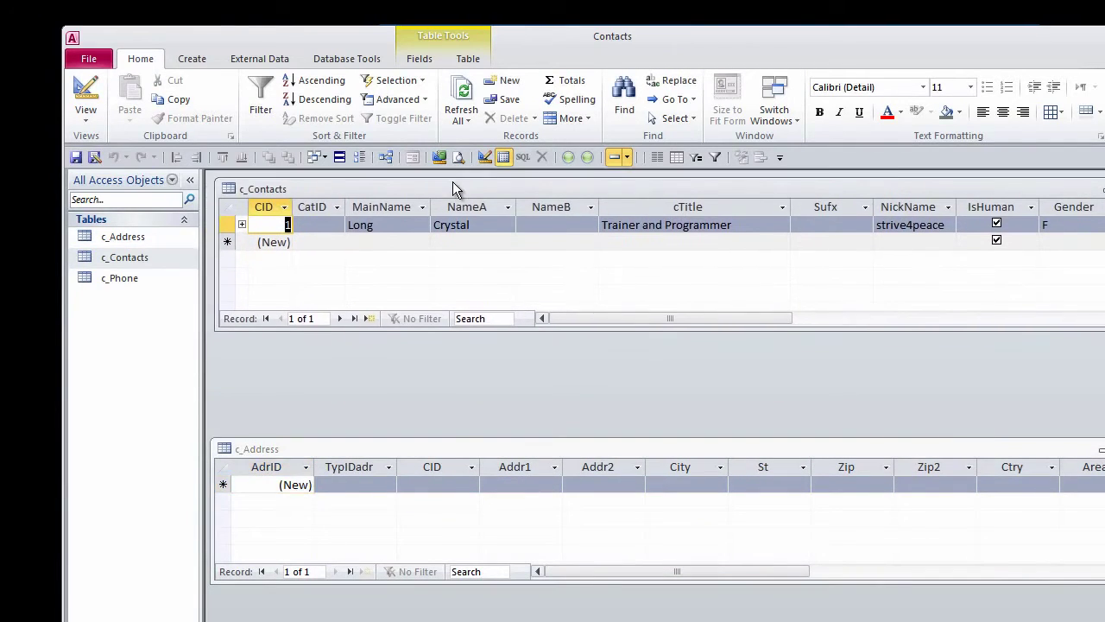
{"action": "left_click_drag", "start_coordinate": [445, 449], "coordinate": [447, 349]}
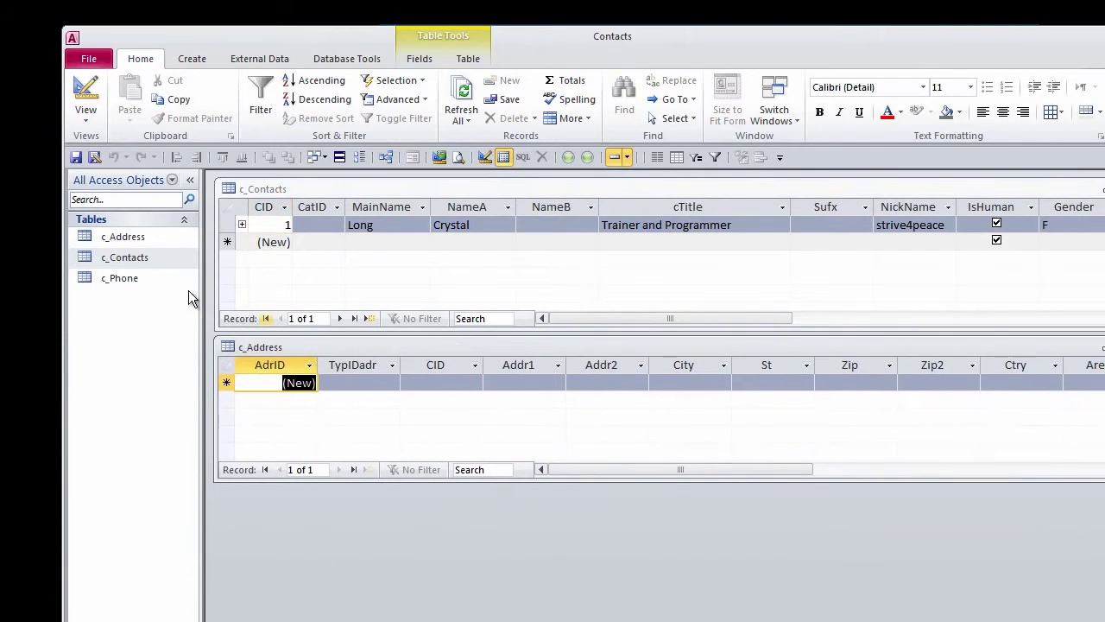
{"action": "double_click", "coordinate": [126, 277]}
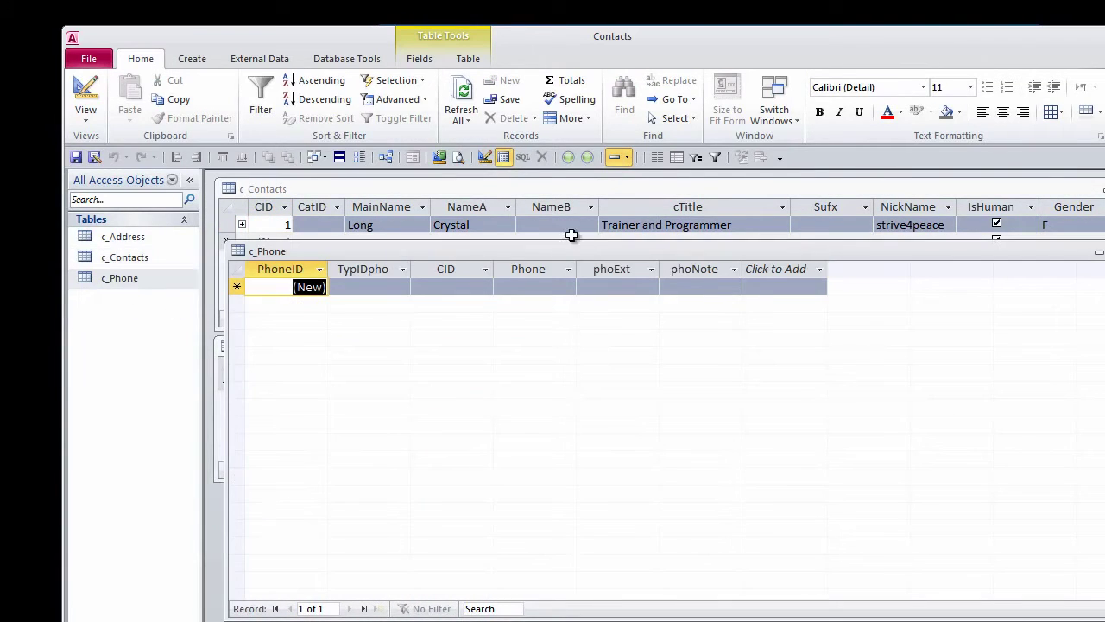
{"action": "mouse_move", "coordinate": [576, 242]}
{"action": "left_mouse_down"}
{"action": "mouse_move", "coordinate": [537, 504]}
{"action": "mouse_move", "coordinate": [525, 495]}
{"action": "left_mouse_up"}
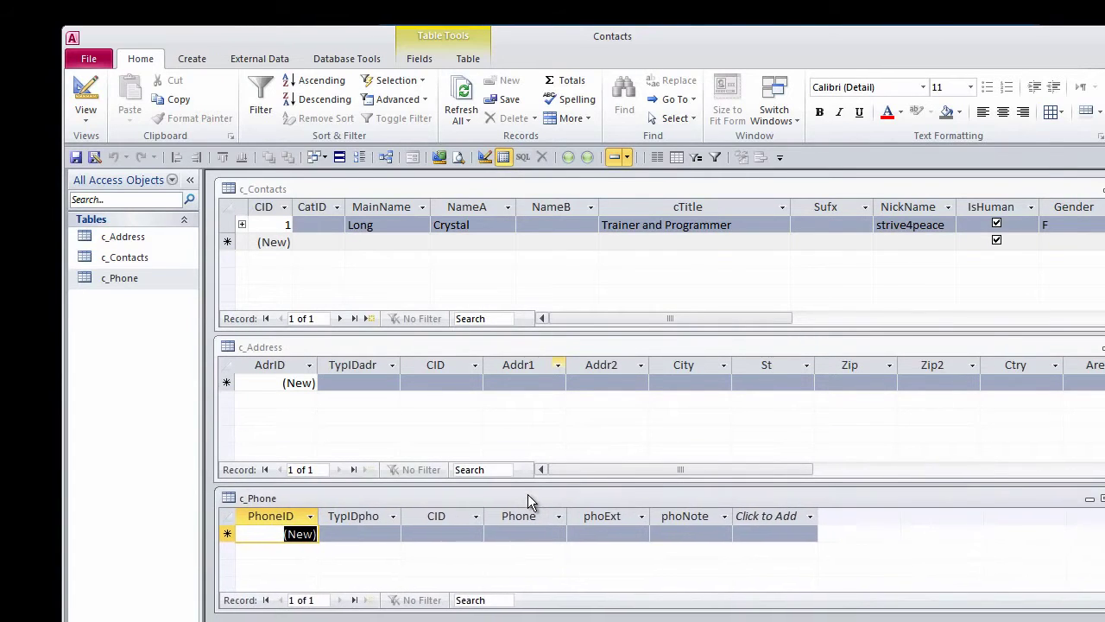
Enter a c_Address row for CID 1: 123 Main St, Anytown, CO, US
{"action": "left_click", "coordinate": [271, 227]}
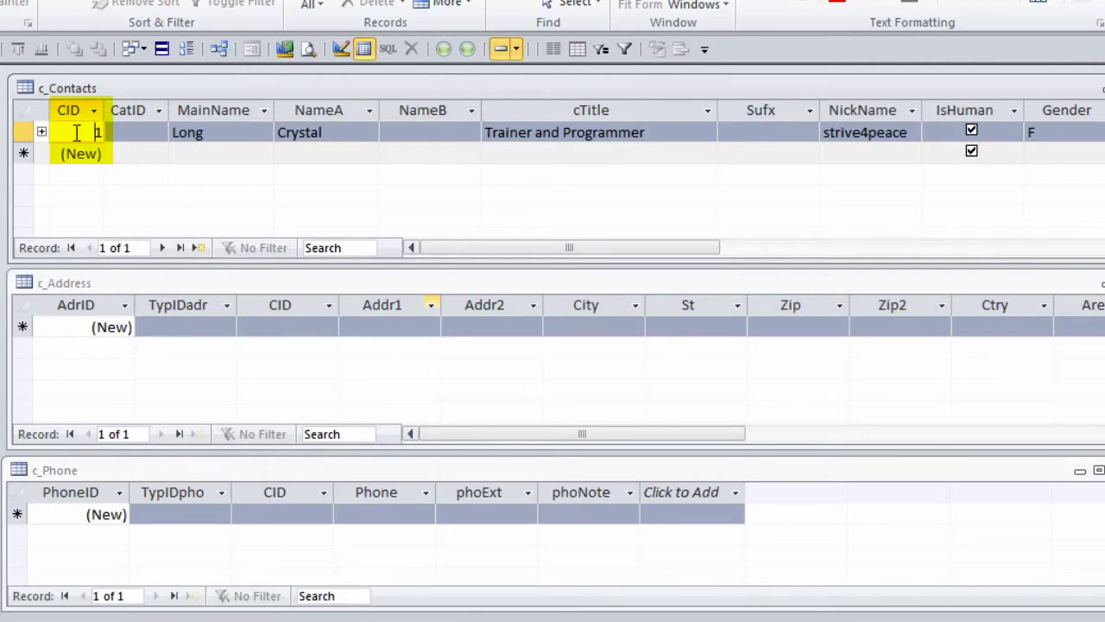
{"action": "left_click", "coordinate": [287, 325]}
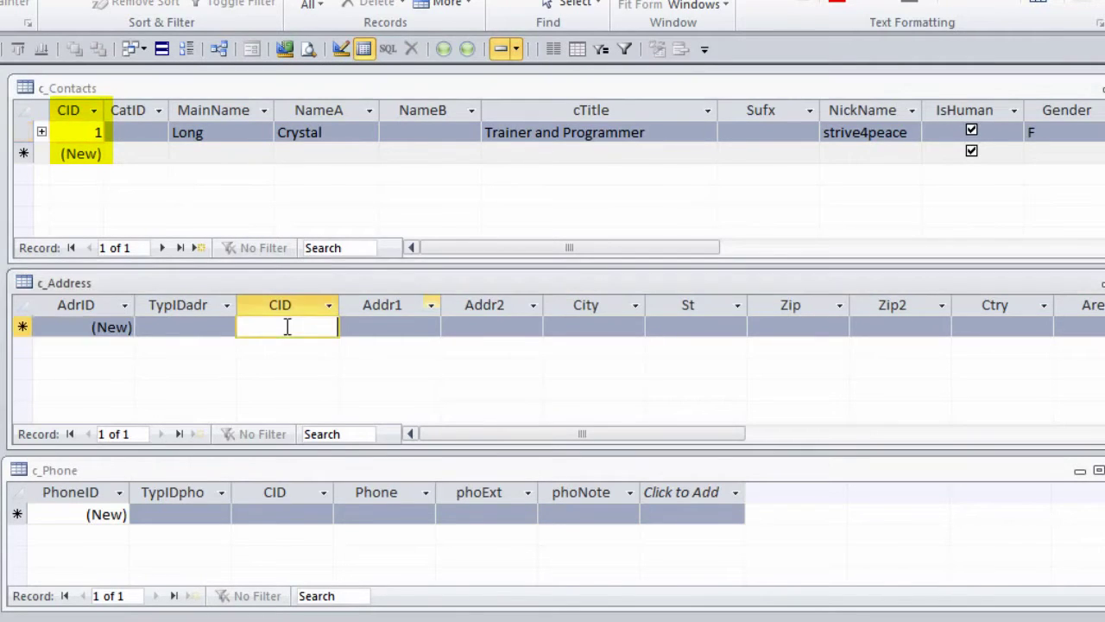
{"action": "type", "text": "1"}
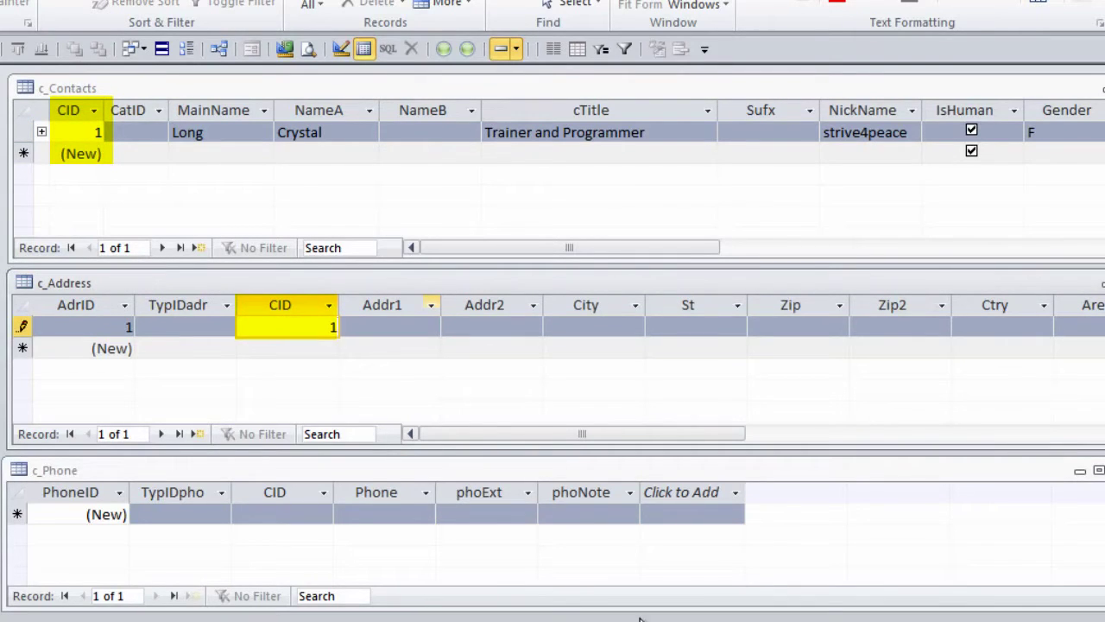
{"action": "left_click", "coordinate": [397, 328]}
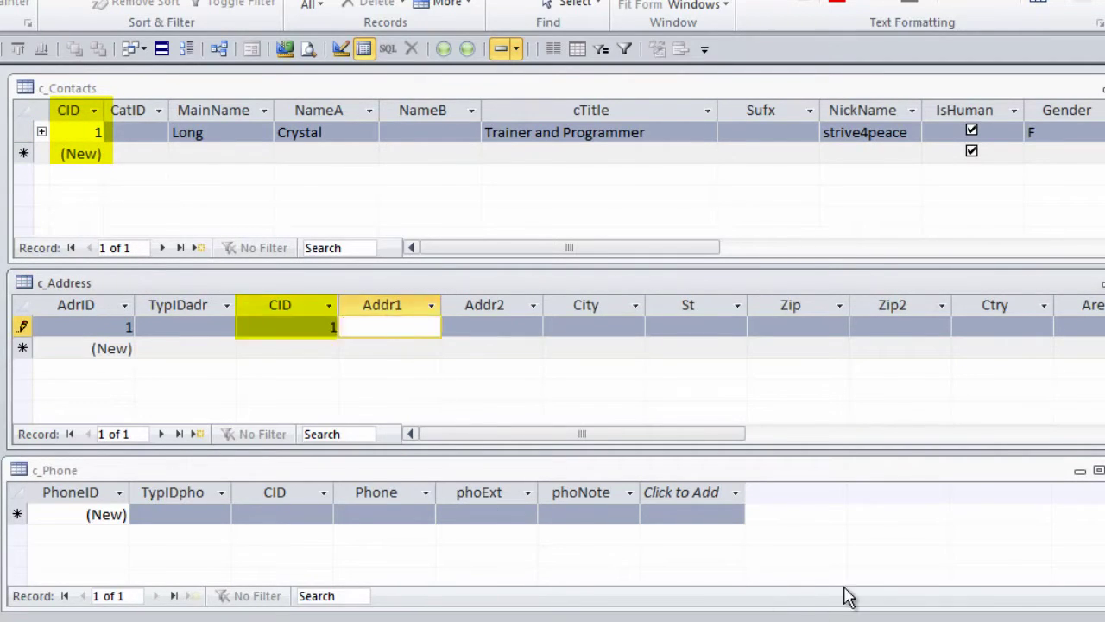
{"action": "type", "text": "123"}
{"action": "type", "text": " Main St"}
{"action": "key", "text": "Tab"}
{"action": "key", "text": "Tab"}
{"action": "type", "text": "Anytown"}
{"action": "key", "text": "Tab"}
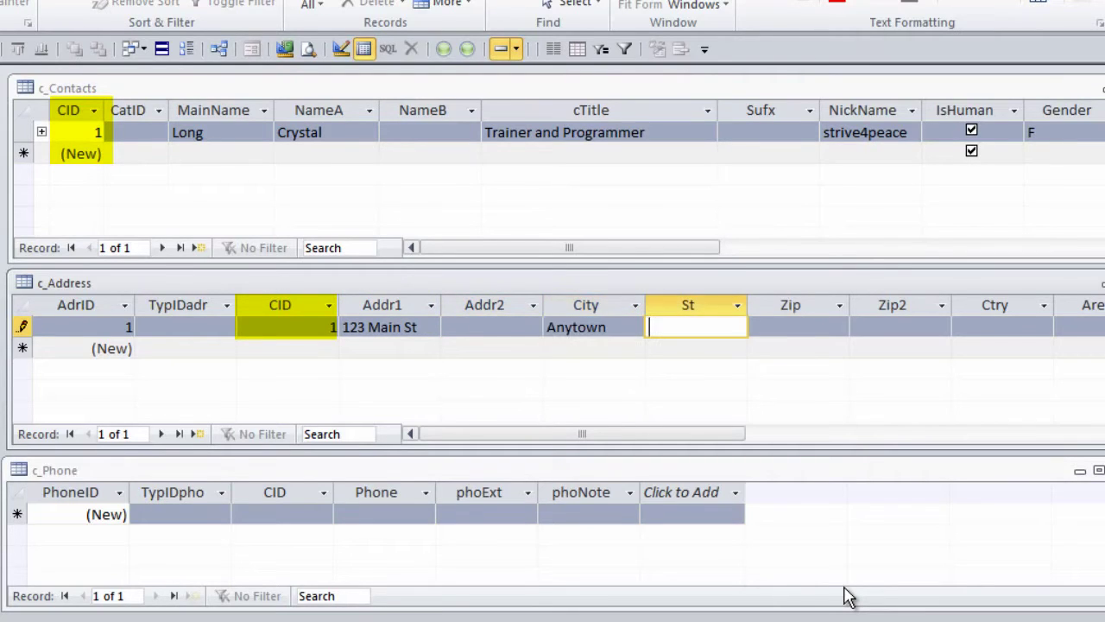
{"action": "type", "text": "CO"}
{"action": "key", "text": "Tab"}
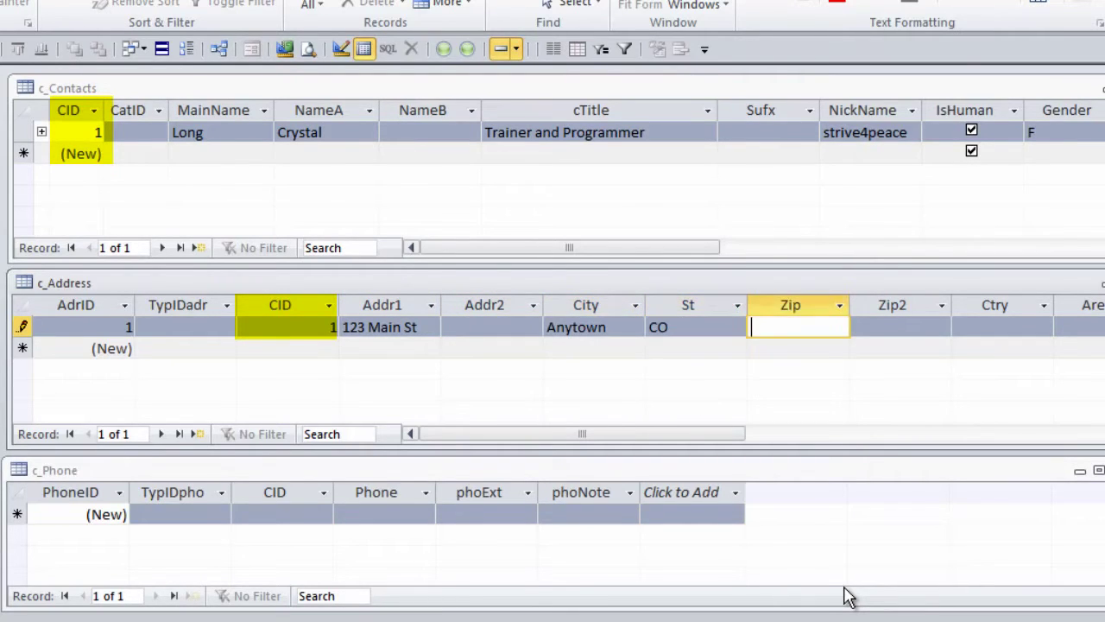
{"action": "key", "text": "Tab"}
{"action": "key", "text": "Tab"}
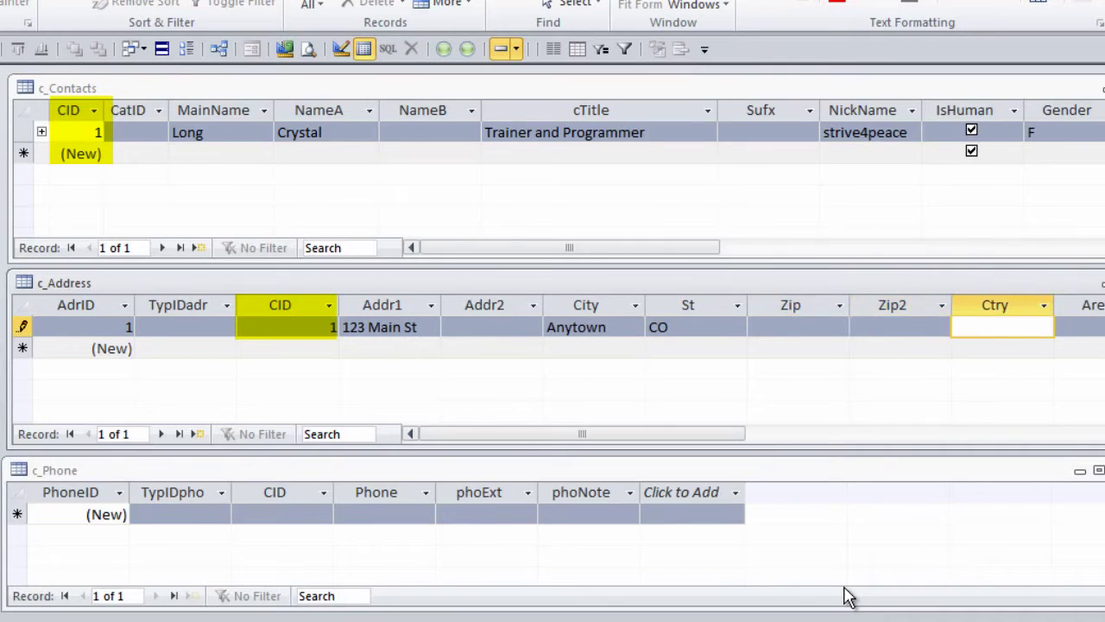
{"action": "type", "text": "US"}
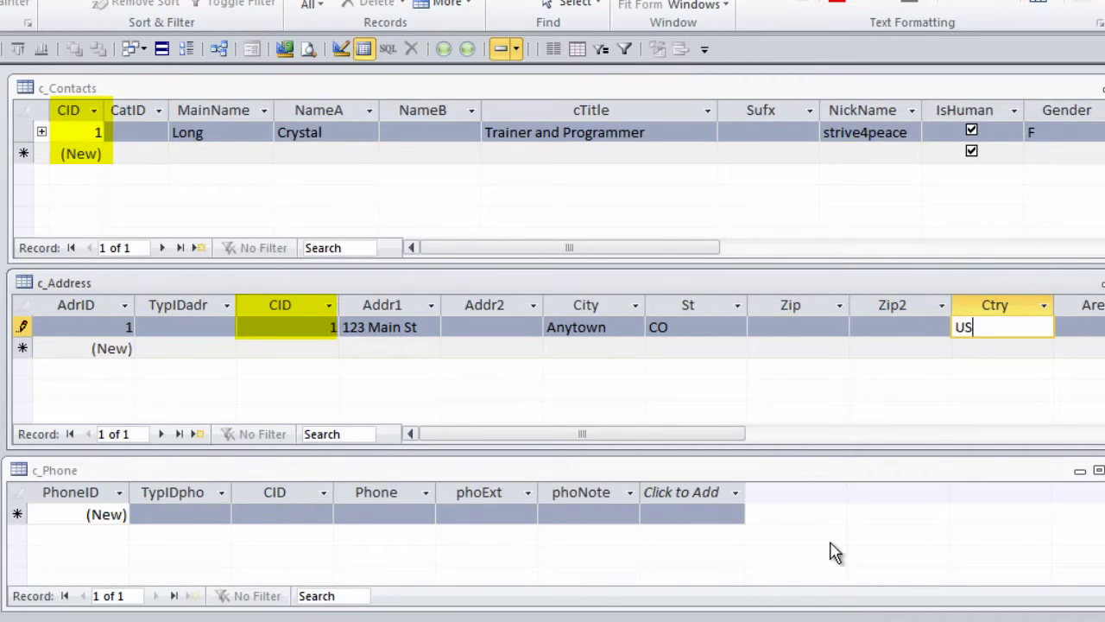
{"action": "left_click", "coordinate": [168, 519]}
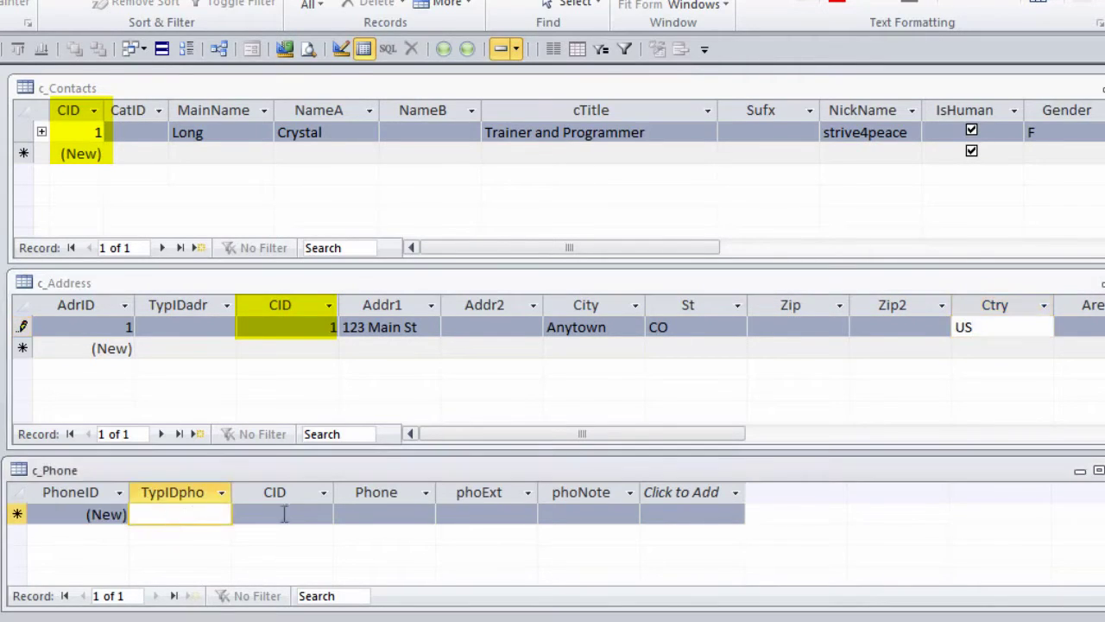
{"action": "left_click", "coordinate": [282, 511]}
{"action": "type", "text": "1"}
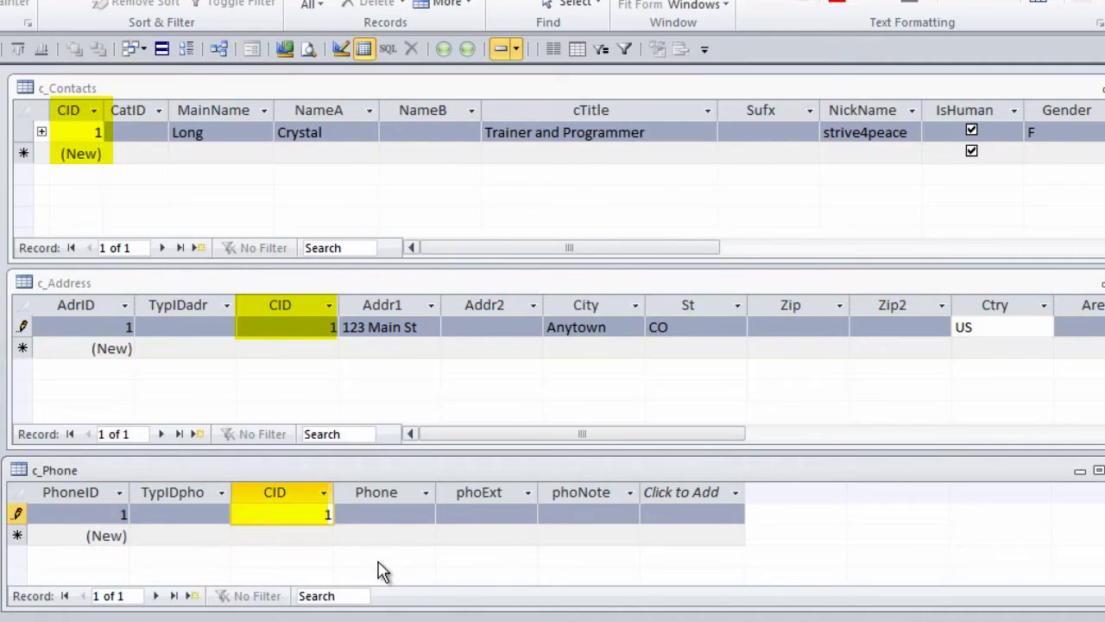
{"action": "key", "text": "Tab"}
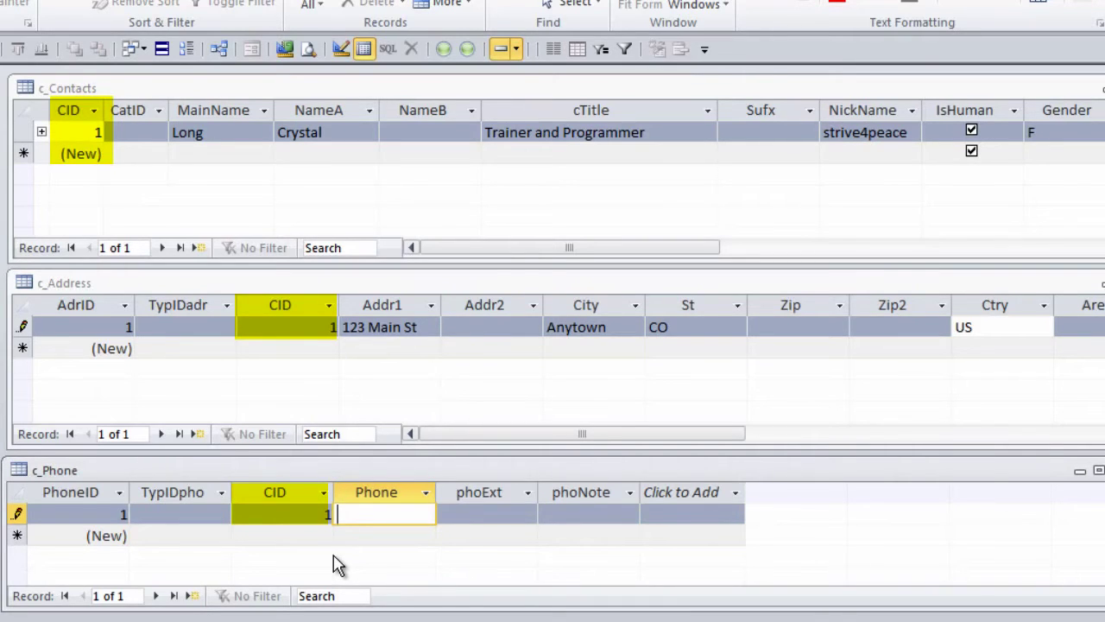
{"action": "type", "text": "1234567890"}
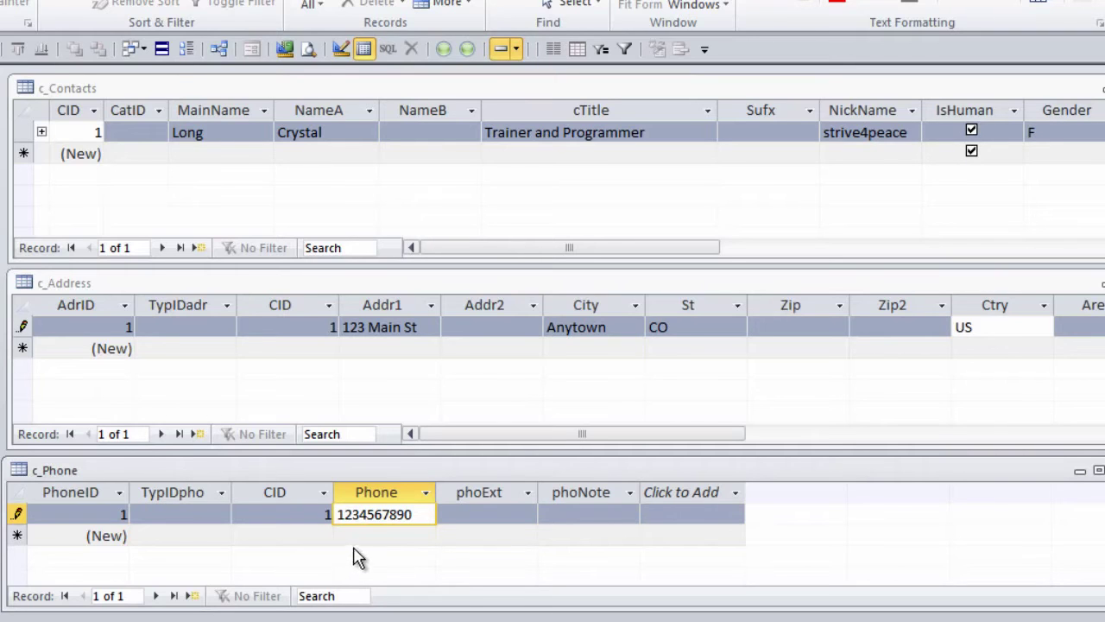
{"action": "left_click", "coordinate": [387, 535]}
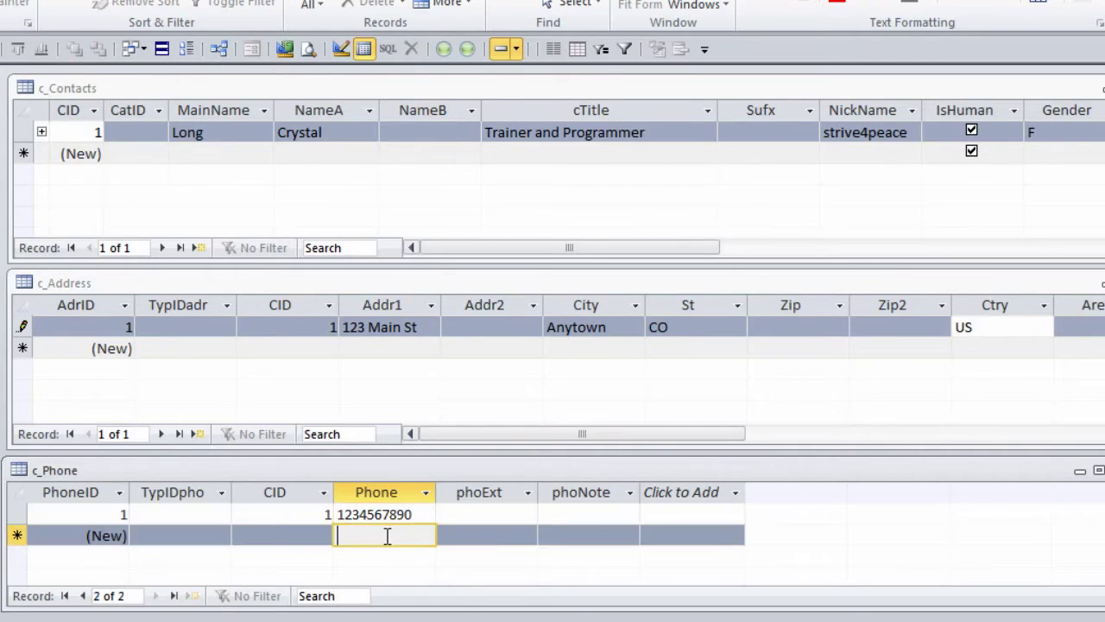
Open c_Phone in Design view and select the Phone field's Input Mask property
{"action": "right_click", "coordinate": [266, 473]}
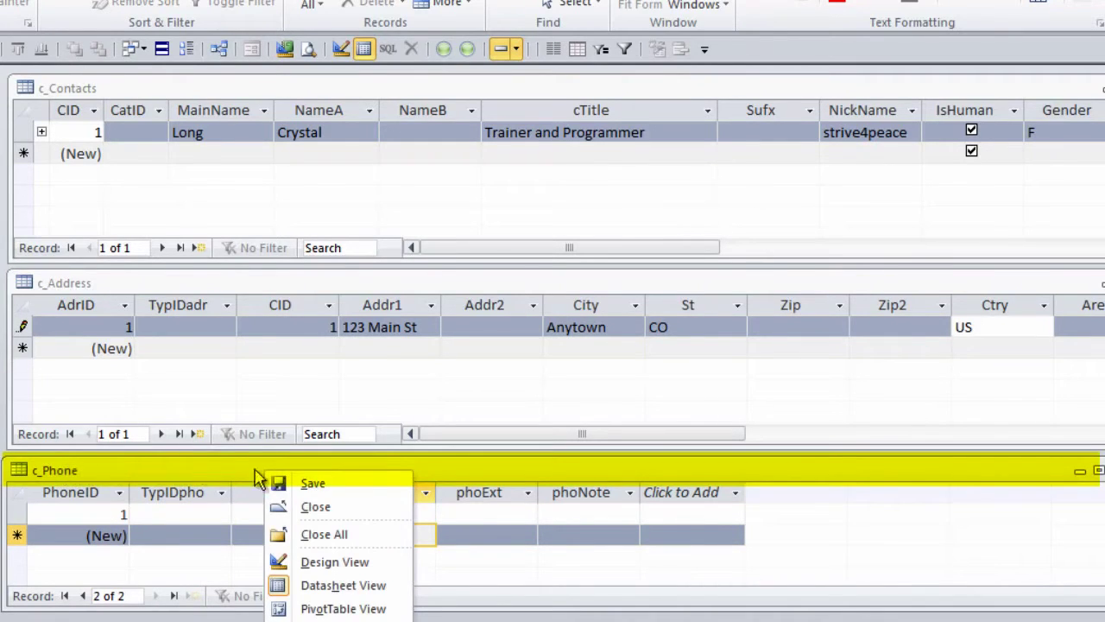
{"action": "left_click", "coordinate": [349, 569]}
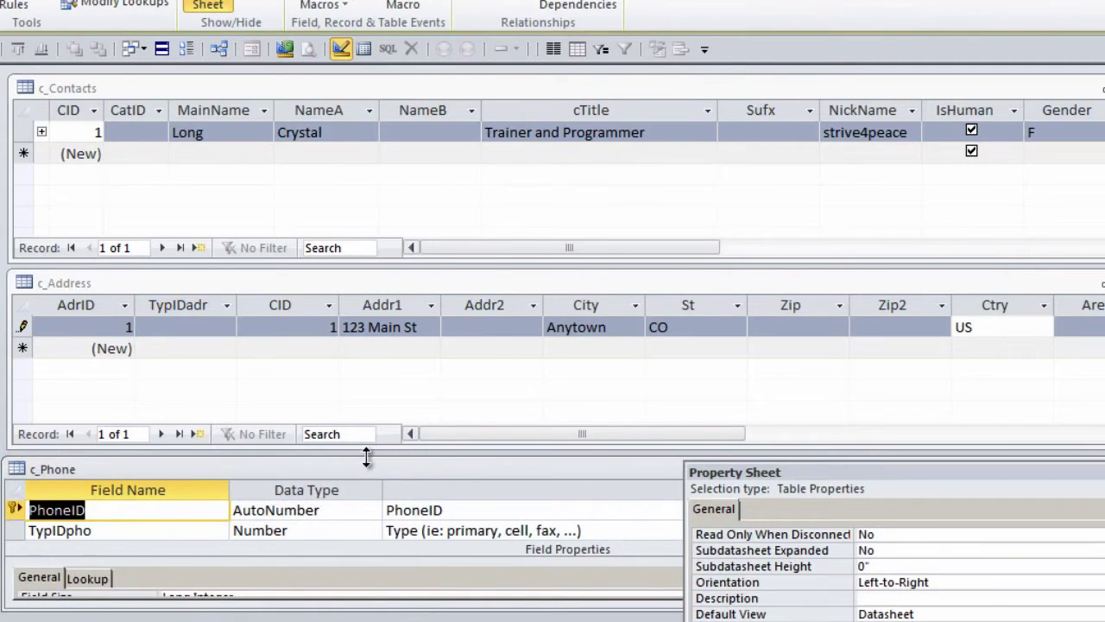
{"action": "left_click_drag", "start_coordinate": [367, 458], "coordinate": [383, 111]}
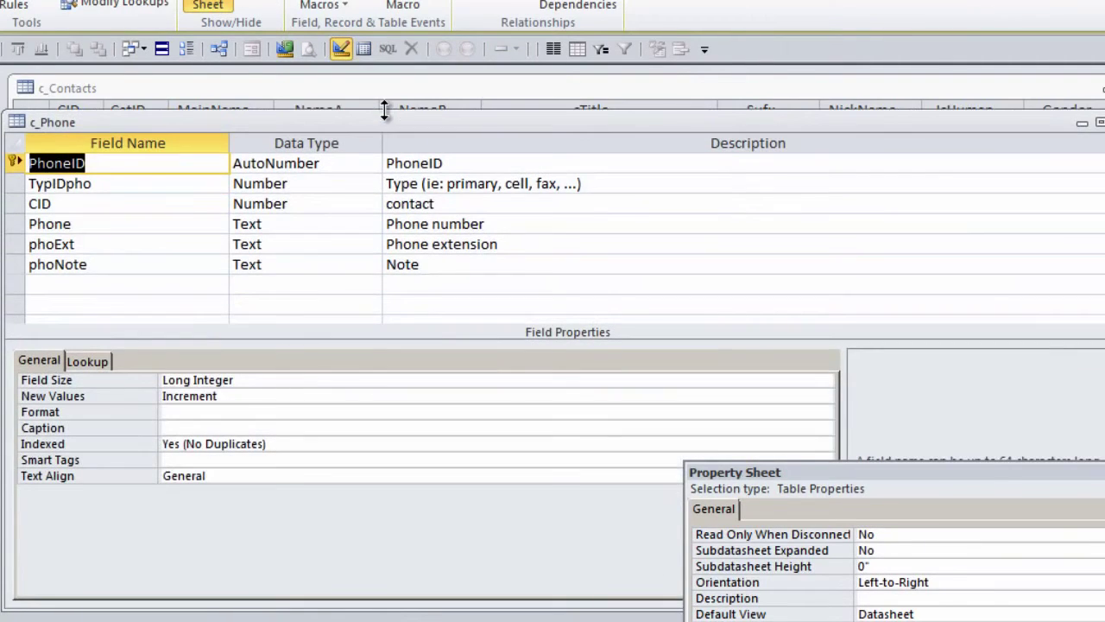
{"action": "left_click", "coordinate": [105, 223]}
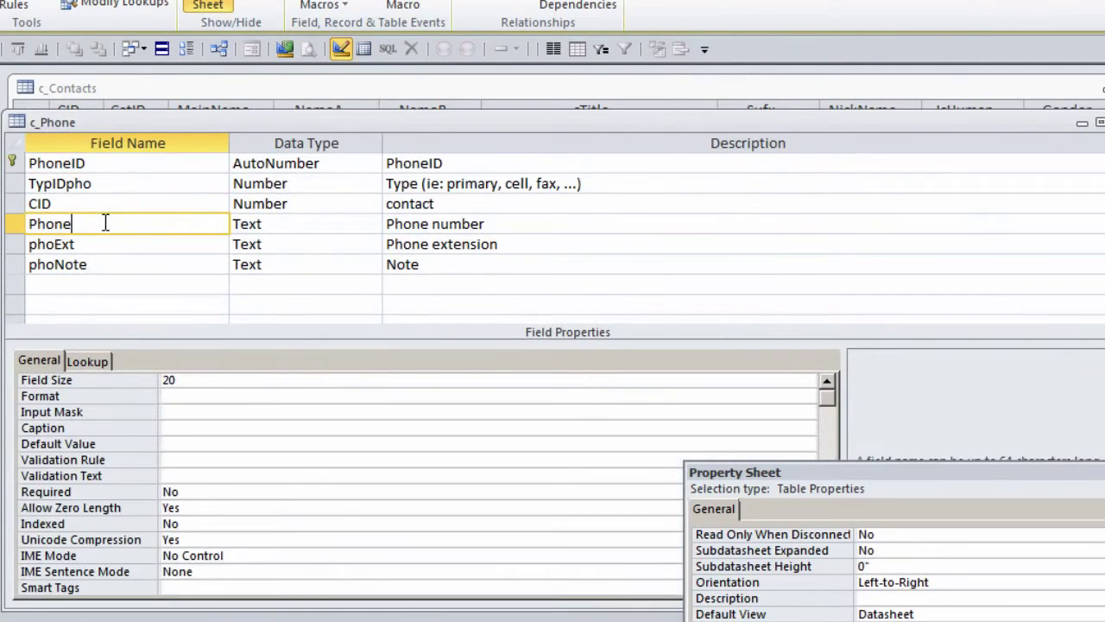
{"action": "left_click", "coordinate": [176, 411]}
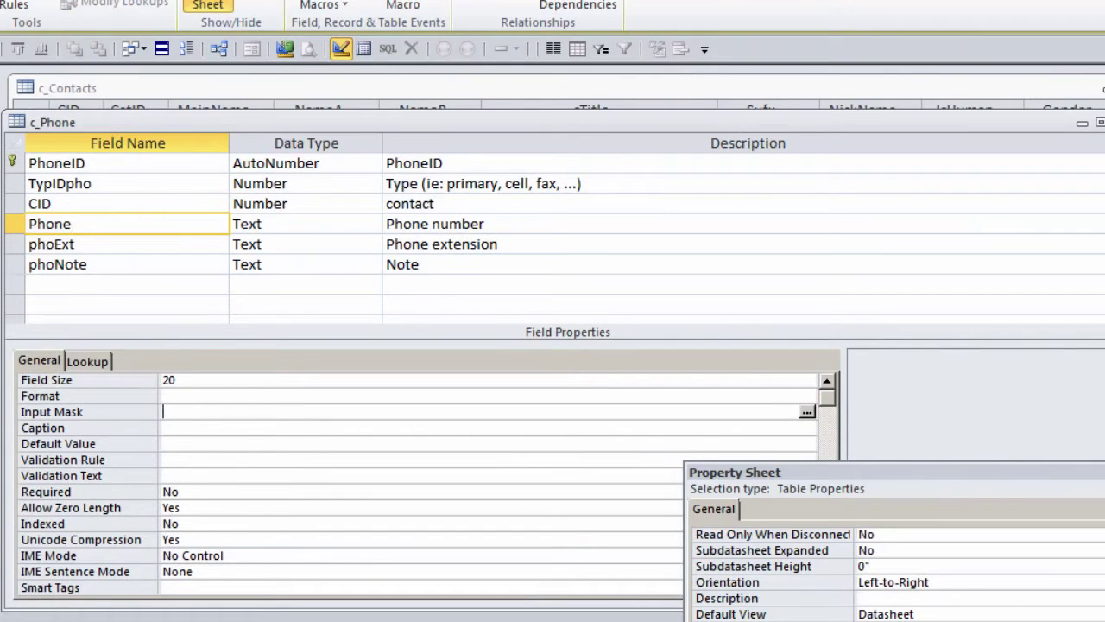
Apply the Phone Number input mask via the wizard, storing the mask symbols
{"action": "left_click", "coordinate": [807, 413]}
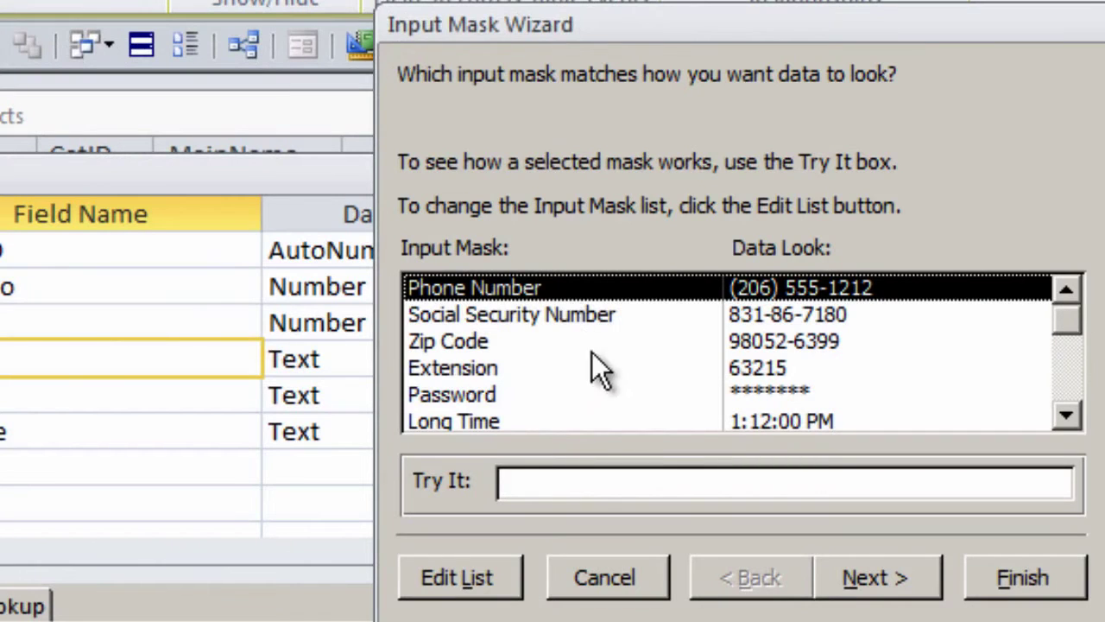
{"action": "left_click", "coordinate": [880, 596]}
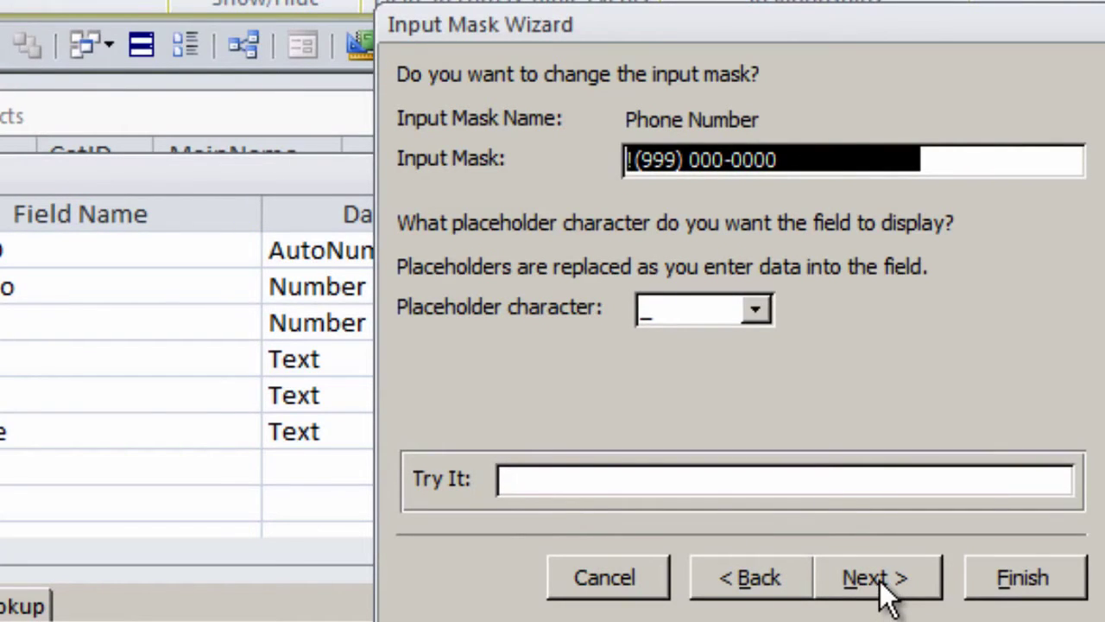
{"action": "left_click", "coordinate": [882, 582]}
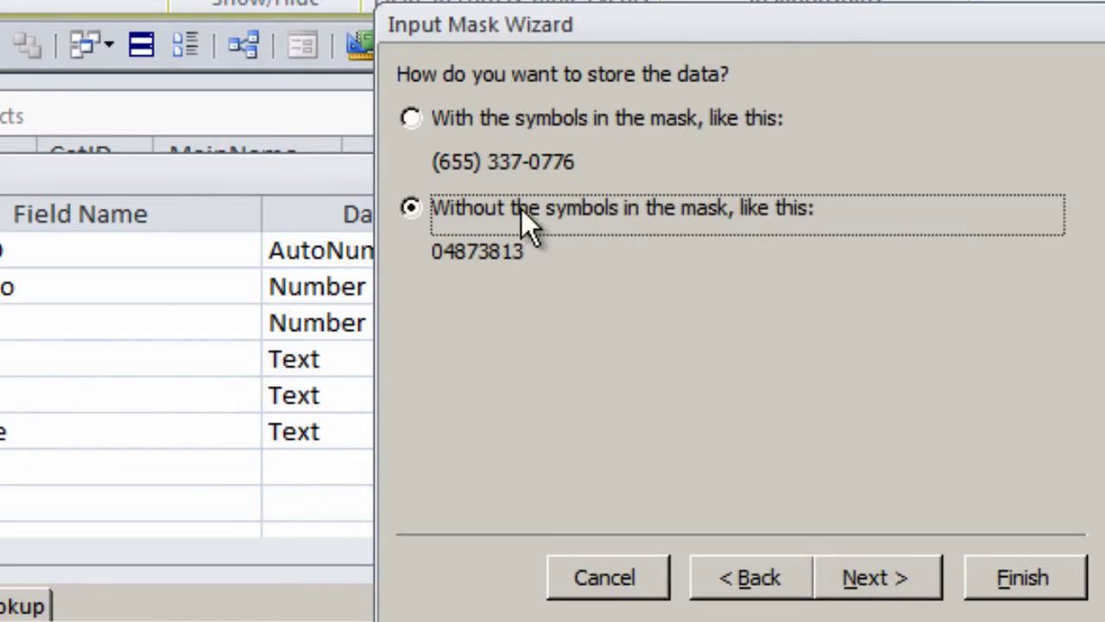
{"action": "left_click", "coordinate": [409, 121]}
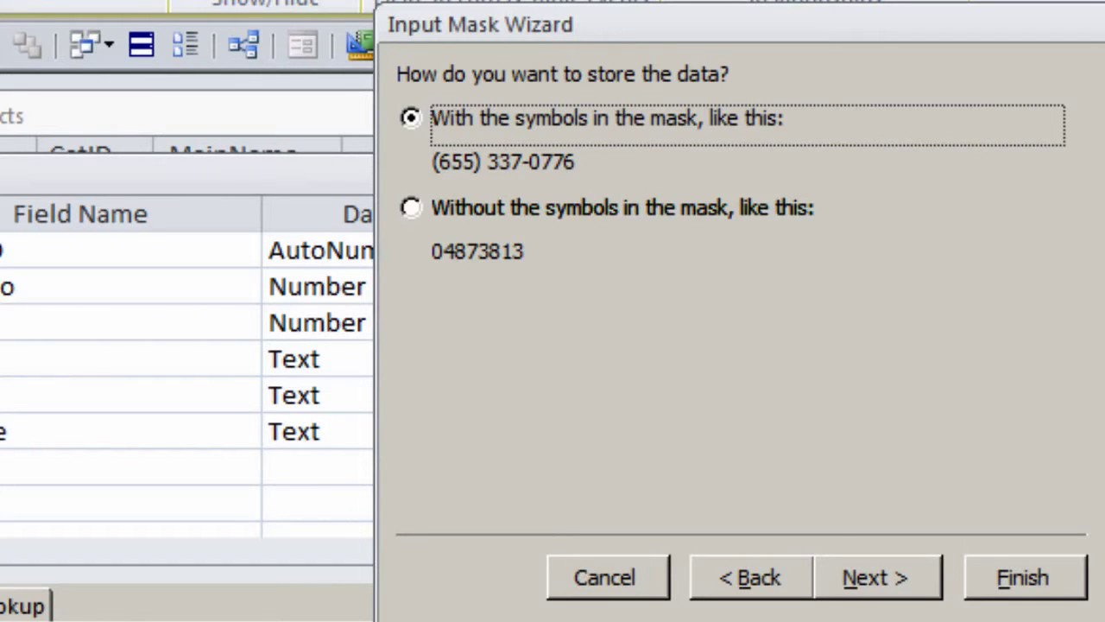
{"action": "left_click", "coordinate": [874, 580]}
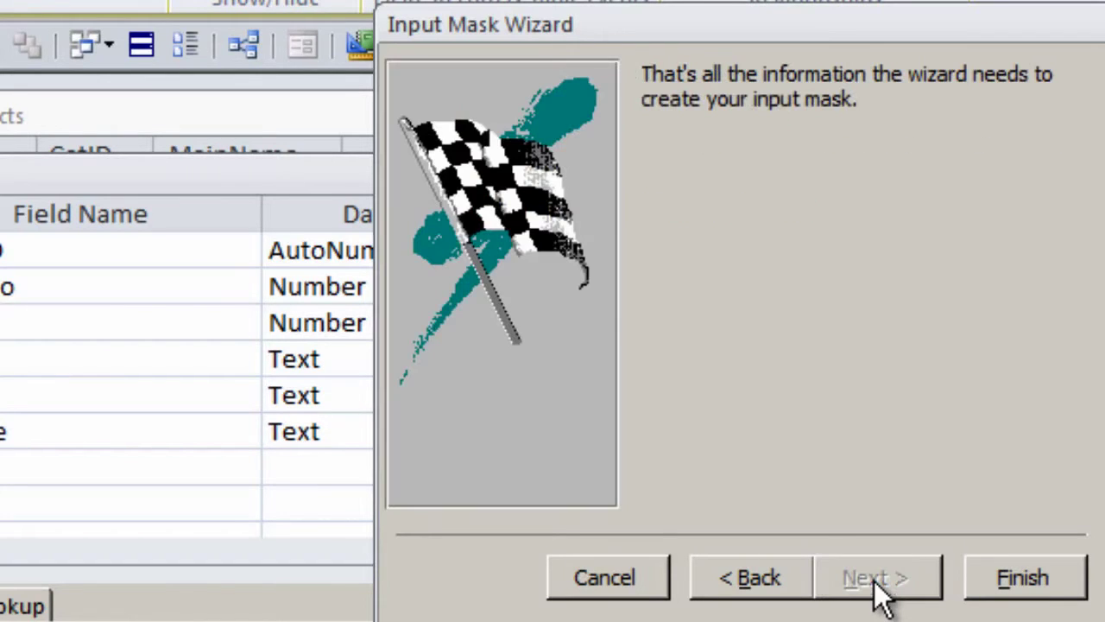
{"action": "left_click", "coordinate": [1039, 599]}
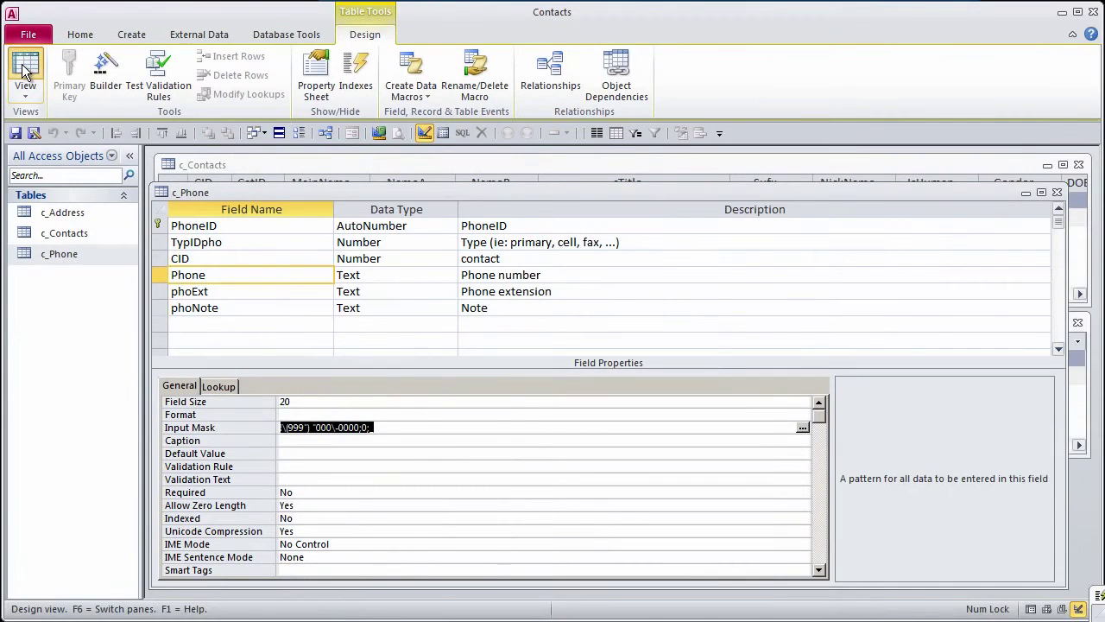
{"action": "left_click", "coordinate": [26, 72]}
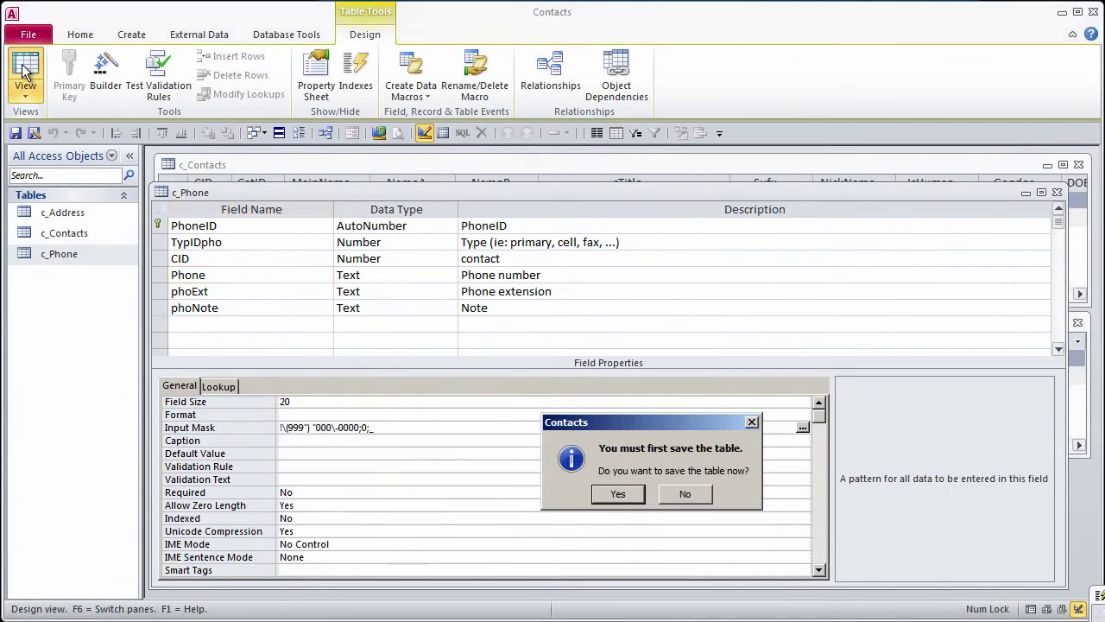
Save c_Phone's design and hide its empty Click to Add column
{"action": "left_click", "coordinate": [630, 498]}
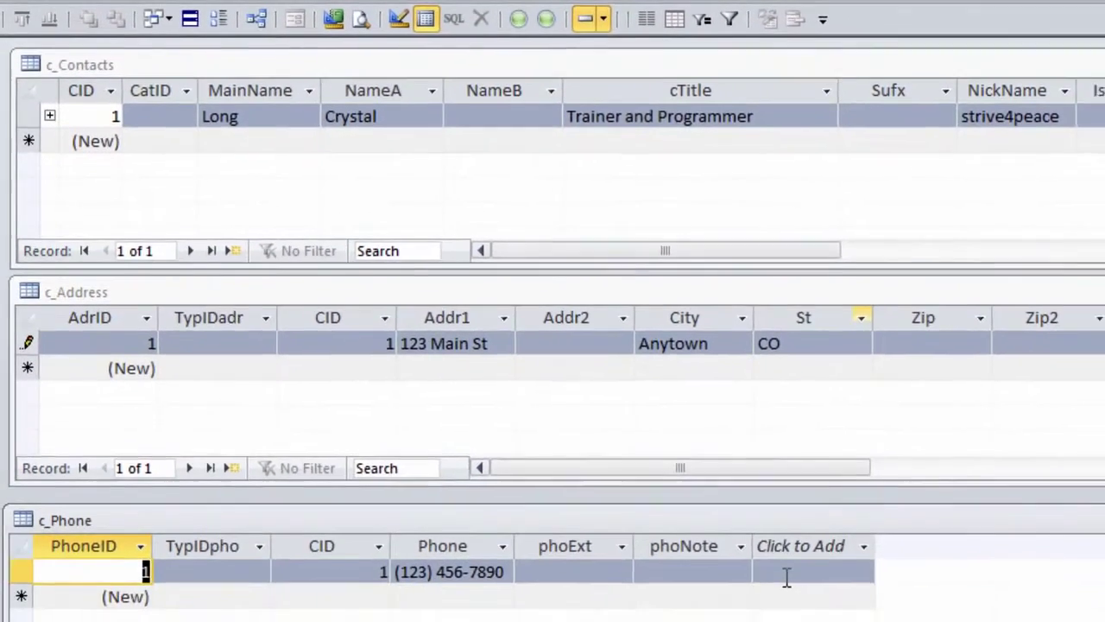
{"action": "left_click", "coordinate": [753, 515]}
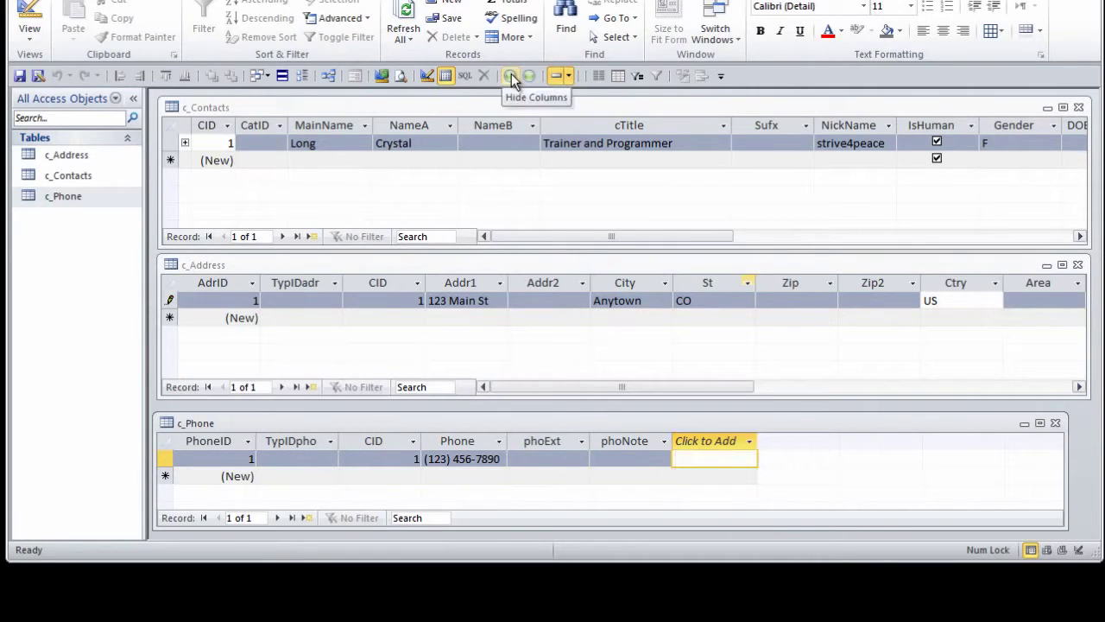
{"action": "left_click", "coordinate": [512, 79]}
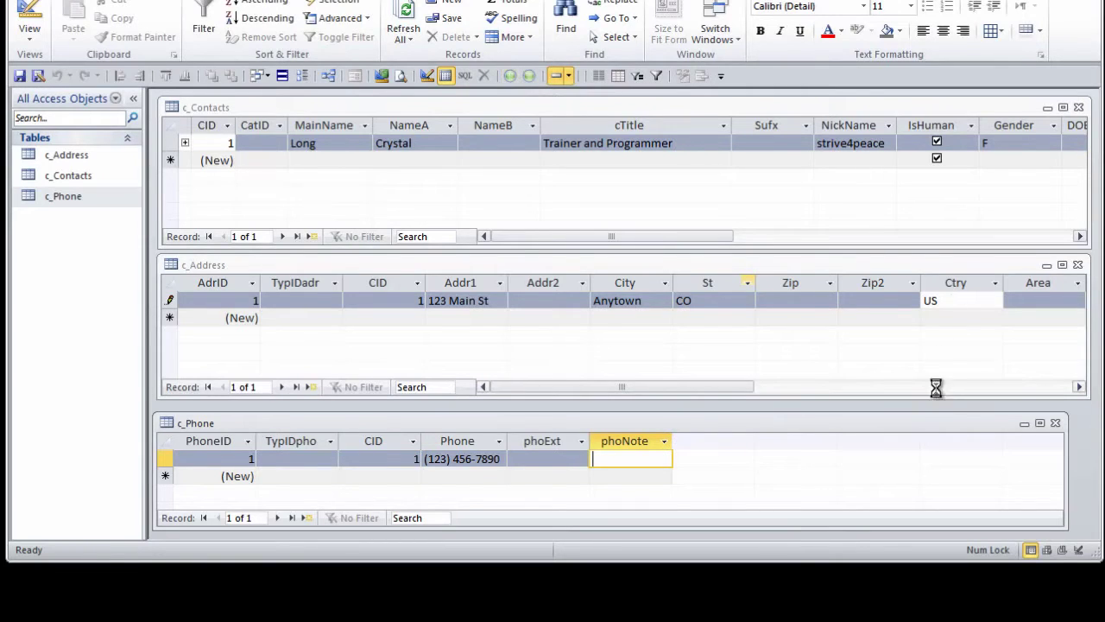
Hide the empty Click to Add column in c_Address
{"action": "left_click", "coordinate": [936, 389]}
{"action": "left_click", "coordinate": [342, 282]}
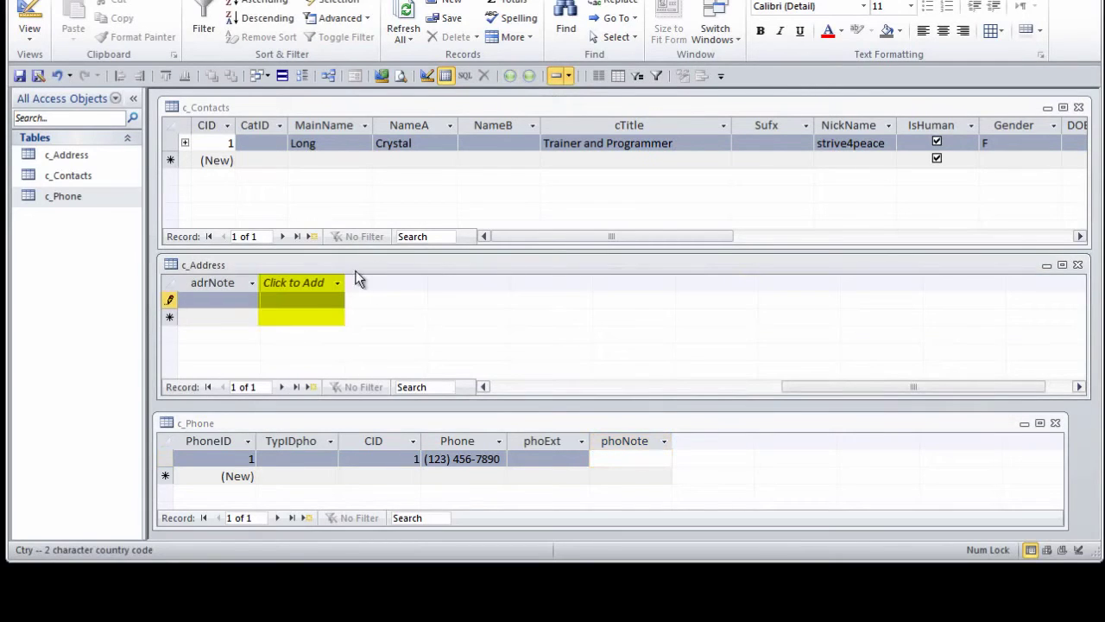
{"action": "left_click", "coordinate": [509, 76]}
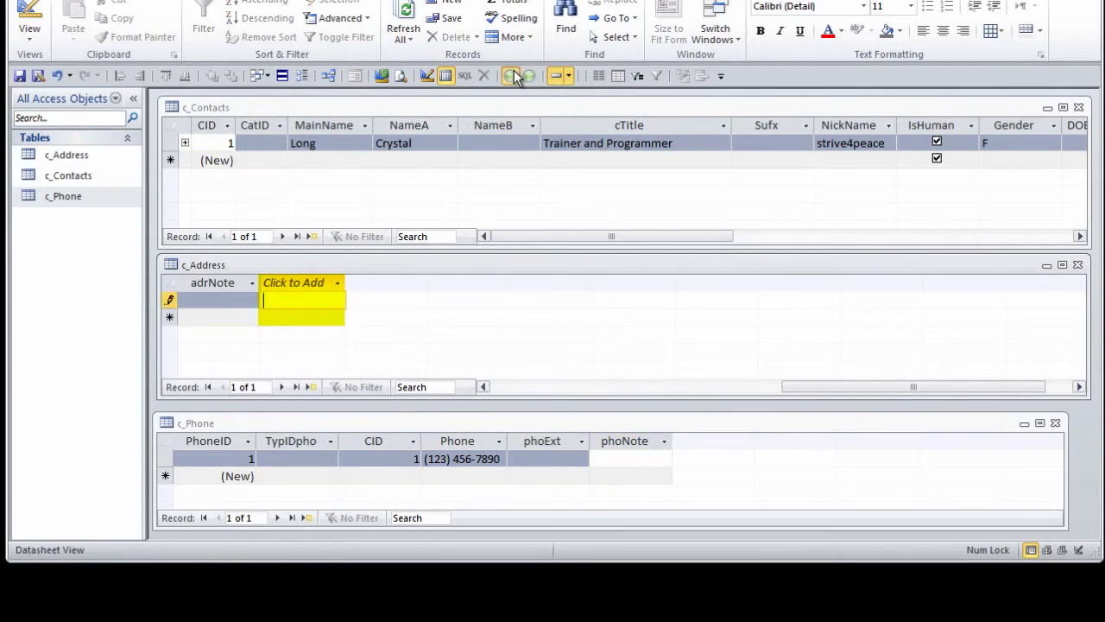
{"action": "left_click", "coordinate": [535, 388]}
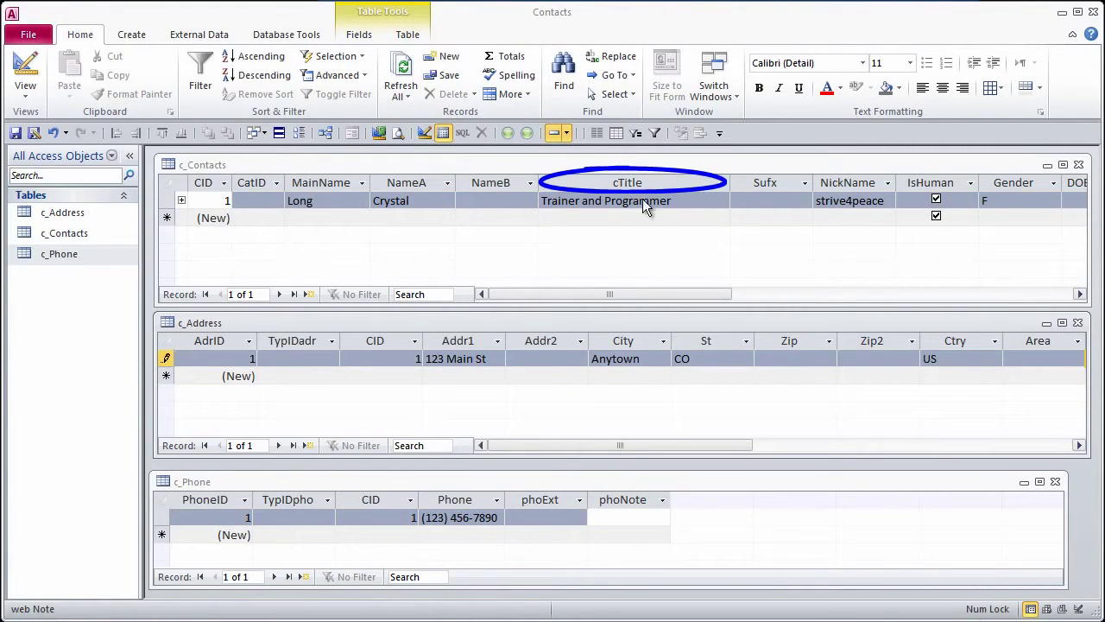
Open c_Contacts in Design view and rename the cTitle field to Title
{"action": "right_click", "coordinate": [636, 165]}
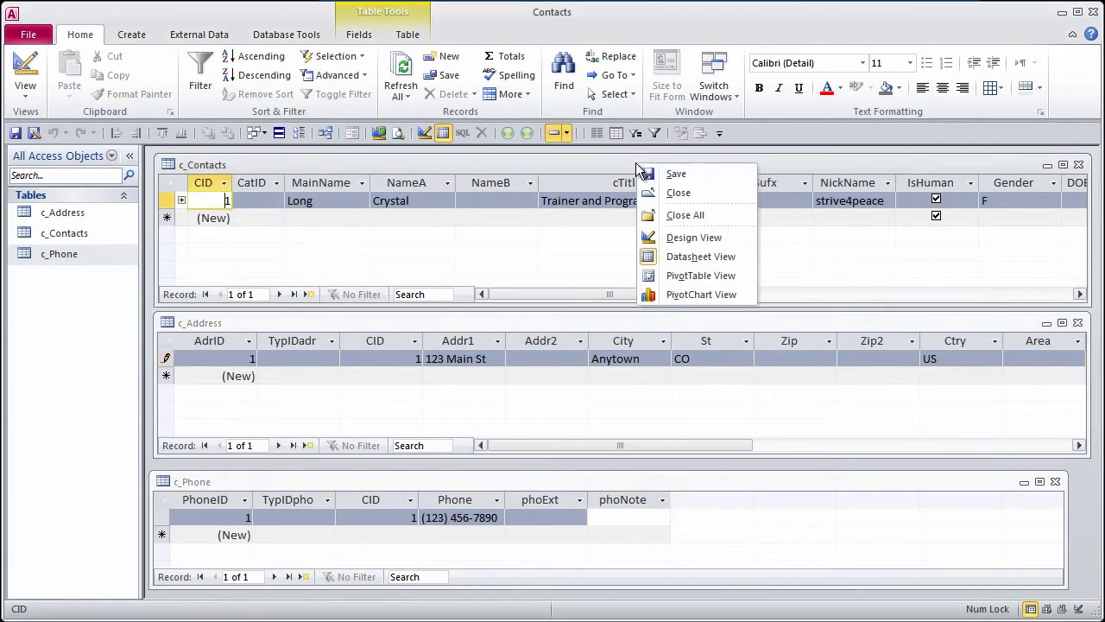
{"action": "left_click", "coordinate": [693, 238]}
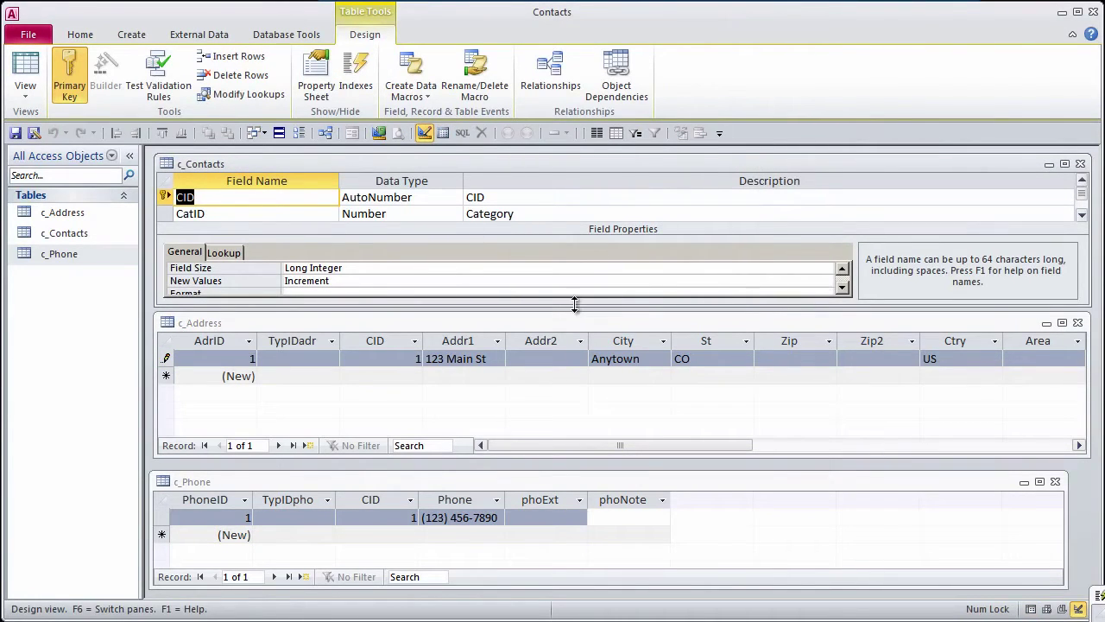
{"action": "left_click_drag", "start_coordinate": [573, 304], "coordinate": [567, 533]}
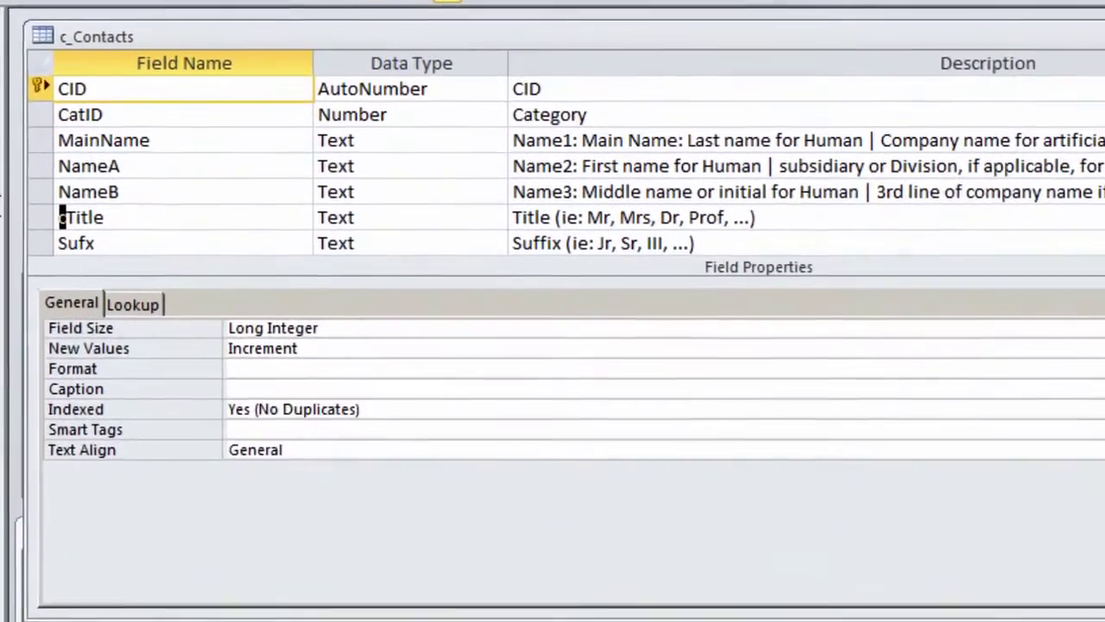
{"action": "left_click", "coordinate": [100, 235]}
{"action": "key", "text": "BackSpace"}
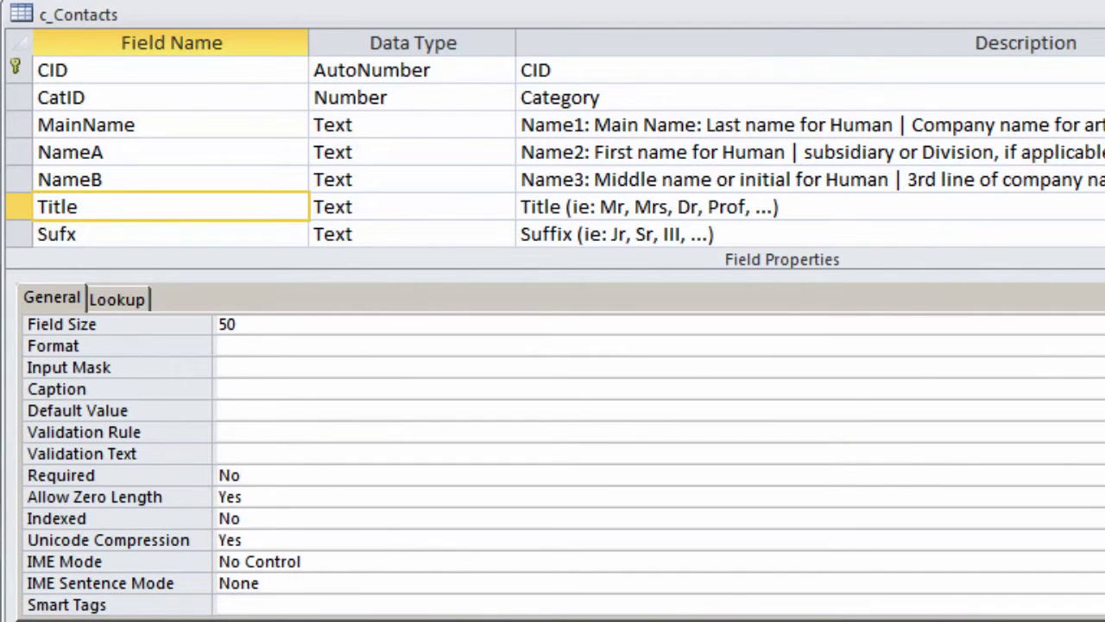
{"action": "scroll", "coordinate": [553, 151], "scroll_direction": "down", "scroll_amount": 1}
{"action": "scroll", "coordinate": [553, 152], "scroll_direction": "down", "scroll_amount": 1}
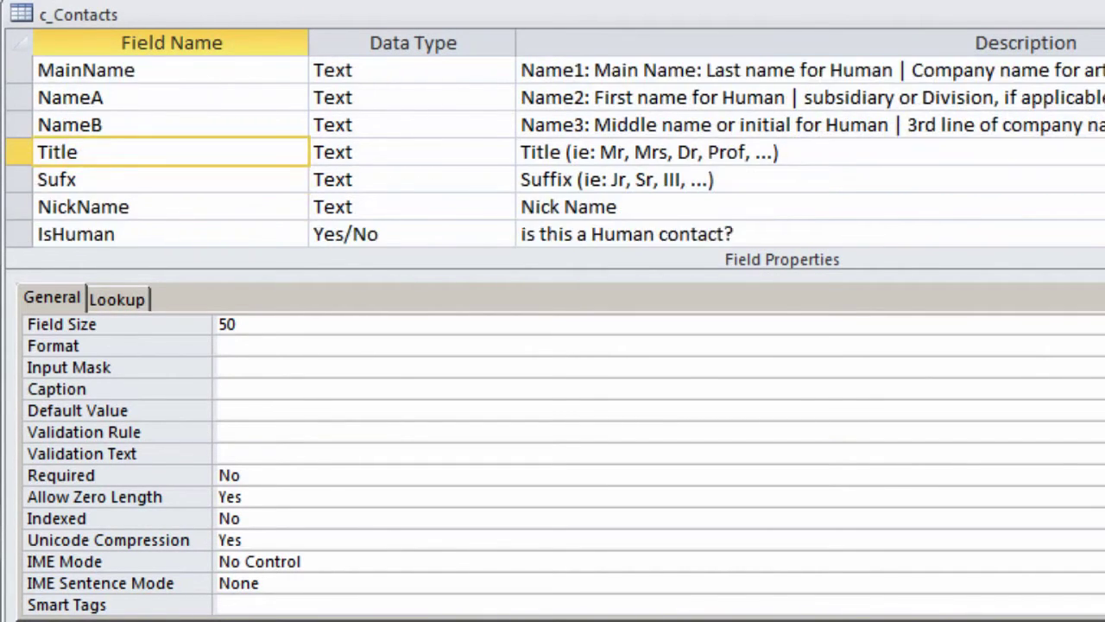
{"action": "scroll", "coordinate": [553, 151], "scroll_direction": "down", "scroll_amount": 1}
{"action": "scroll", "coordinate": [552, 151], "scroll_direction": "down", "scroll_amount": 1}
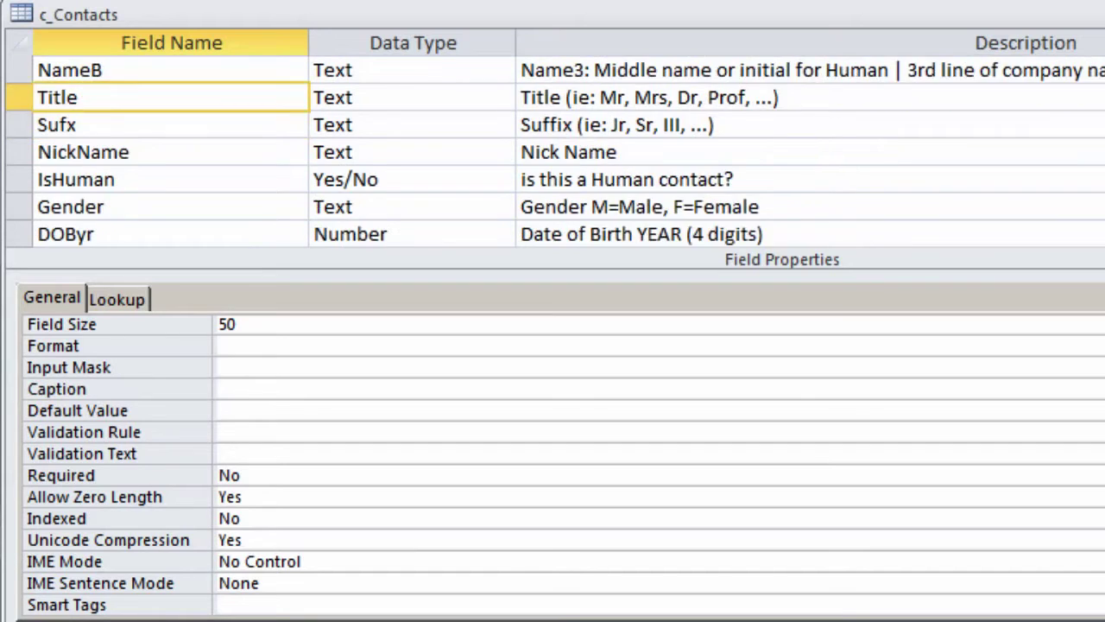
{"action": "scroll", "coordinate": [552, 151], "scroll_direction": "down", "scroll_amount": 1}
{"action": "scroll", "coordinate": [553, 151], "scroll_direction": "down", "scroll_amount": 2}
{"action": "scroll", "coordinate": [552, 151], "scroll_direction": "down", "scroll_amount": 2}
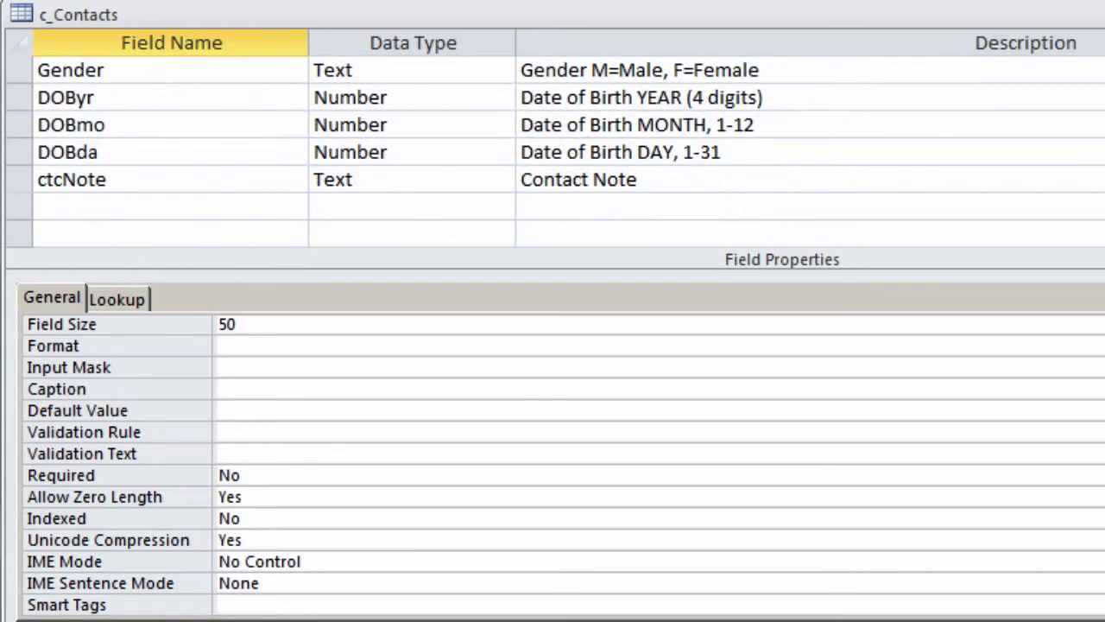
Add dtmAdd as Date/Time, described 'date/time record was added', default =Now()
{"action": "left_click", "coordinate": [157, 204]}
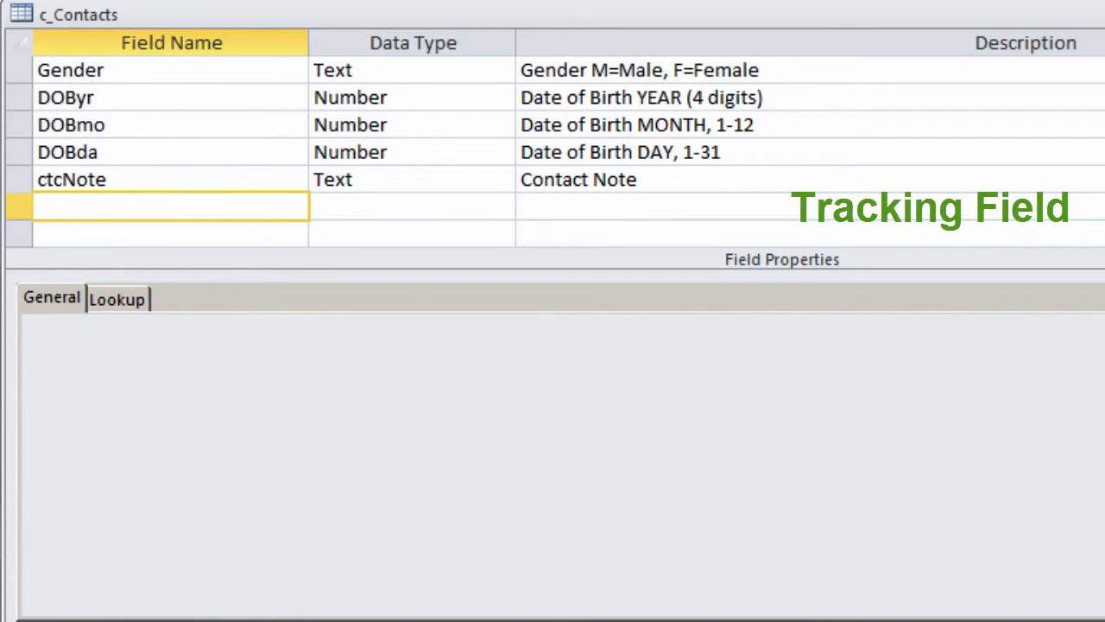
{"action": "type", "text": "dtmAdd"}
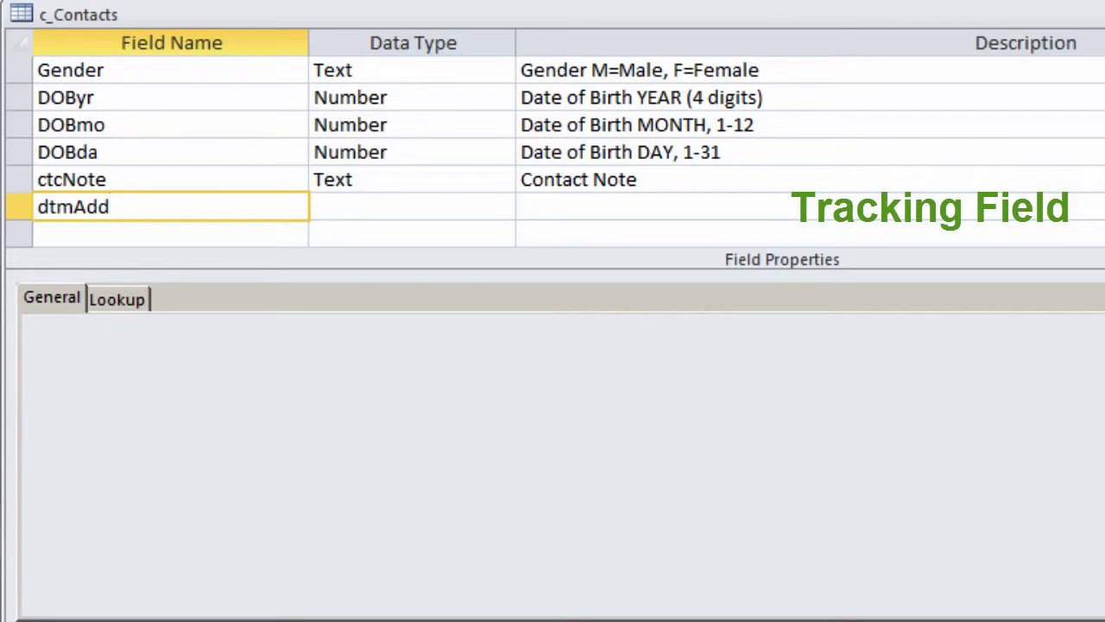
{"action": "key", "text": "Tab"}
{"action": "type", "text": "d"}
{"action": "key", "text": "Tab"}
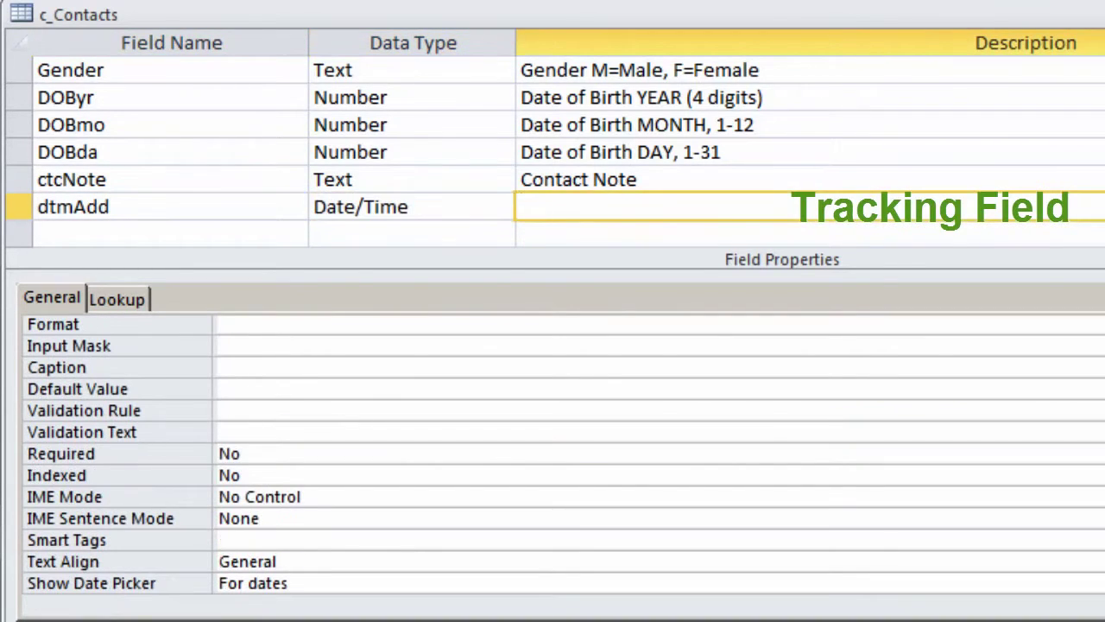
{"action": "type", "text": "date/time record was added"}
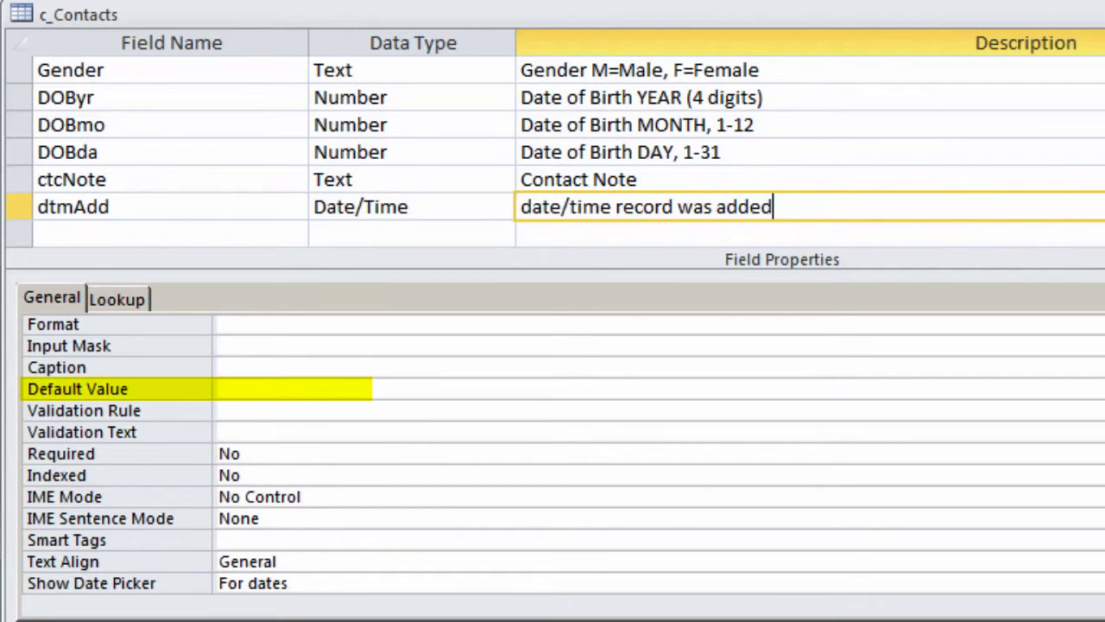
{"action": "left_click", "coordinate": [267, 384]}
{"action": "type", "text": "=Now()"}
{"action": "key", "text": "Return"}
Save c_Contacts and start a new contact: Smith, Joe, title Plumber
{"action": "left_click", "coordinate": [789, 565]}
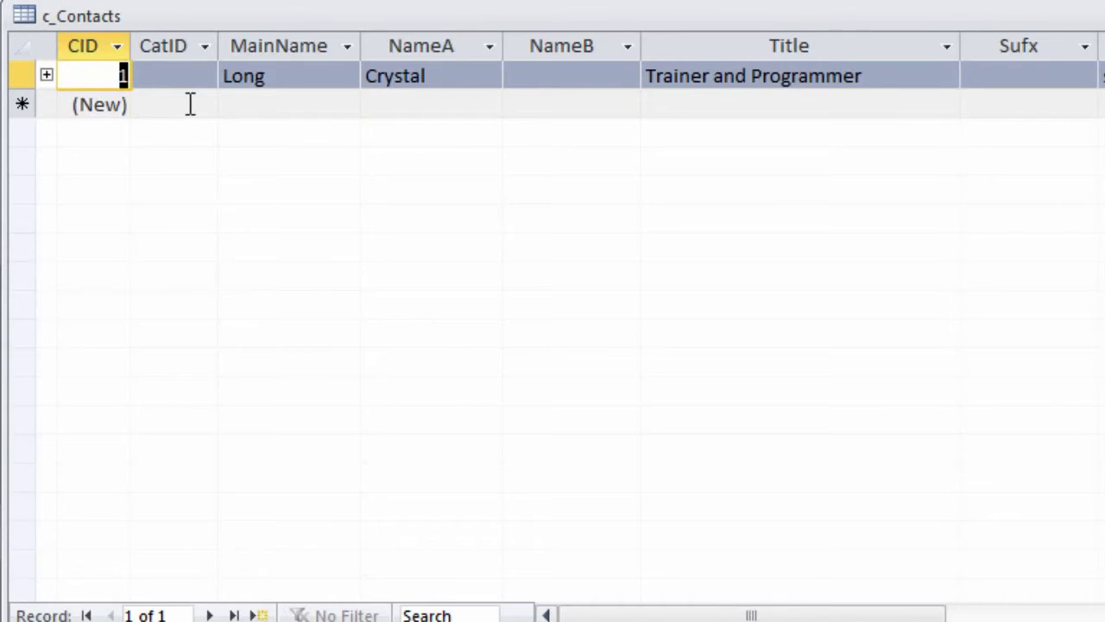
{"action": "left_click", "coordinate": [262, 105]}
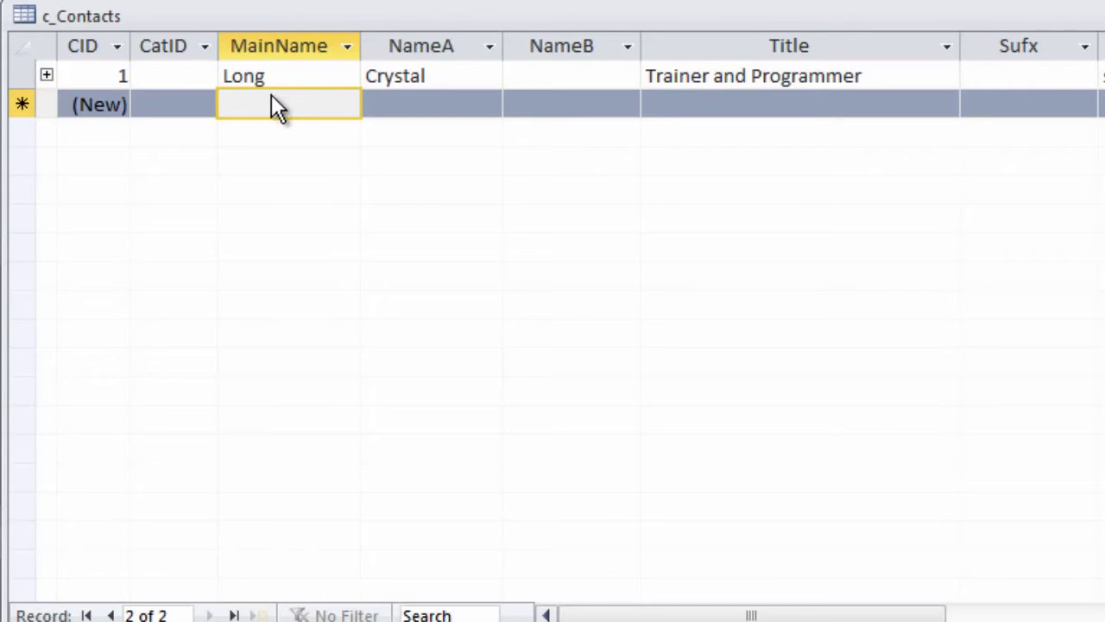
{"action": "type", "text": "Smith"}
{"action": "key", "text": "Tab"}
{"action": "type", "text": "Joe"}
{"action": "key", "text": "Tab"}
{"action": "key", "text": "Tab"}
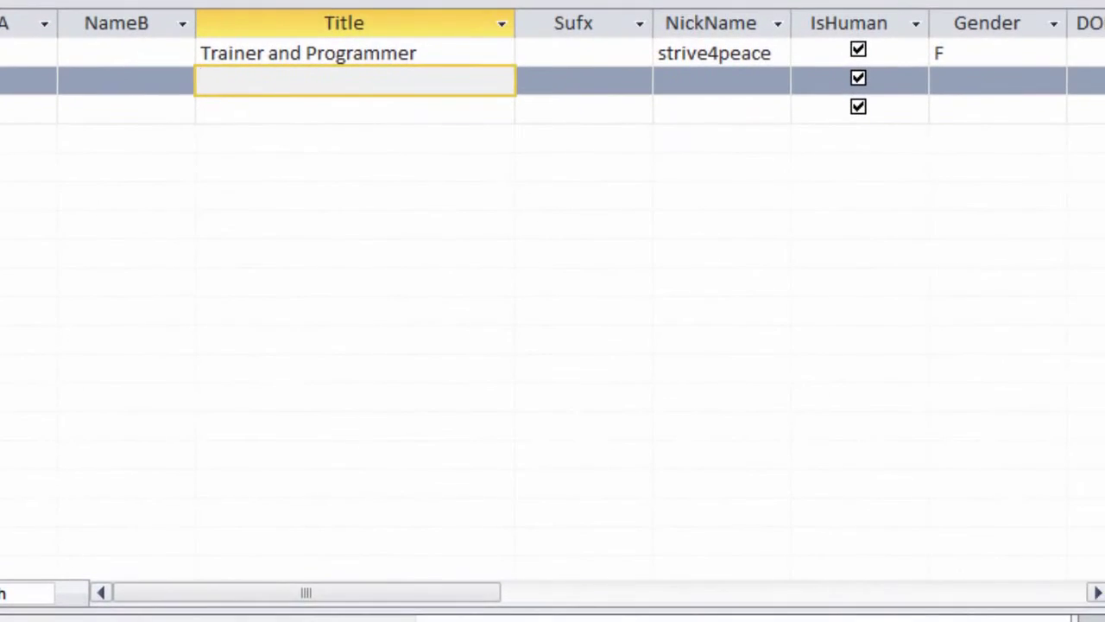
{"action": "type", "text": "Plumber"}
{"action": "key", "text": "Tab"}
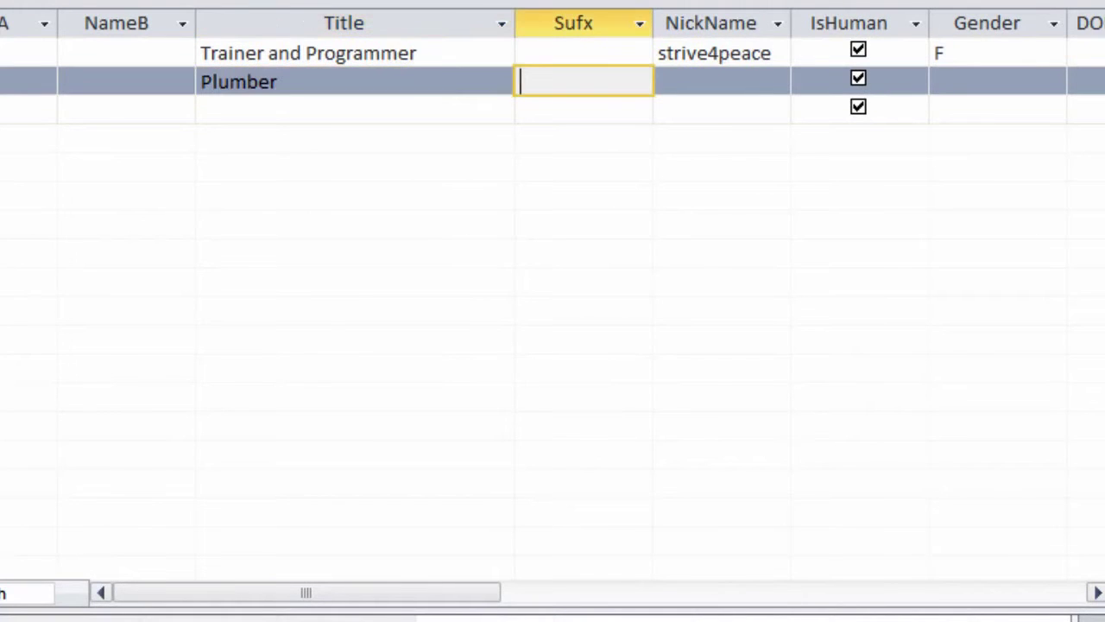
{"action": "key", "text": "Tab"}
Finish the contact with gender M and birth year 1982, and save it
{"action": "key", "text": "Tab"}
{"action": "key", "text": "Tab"}
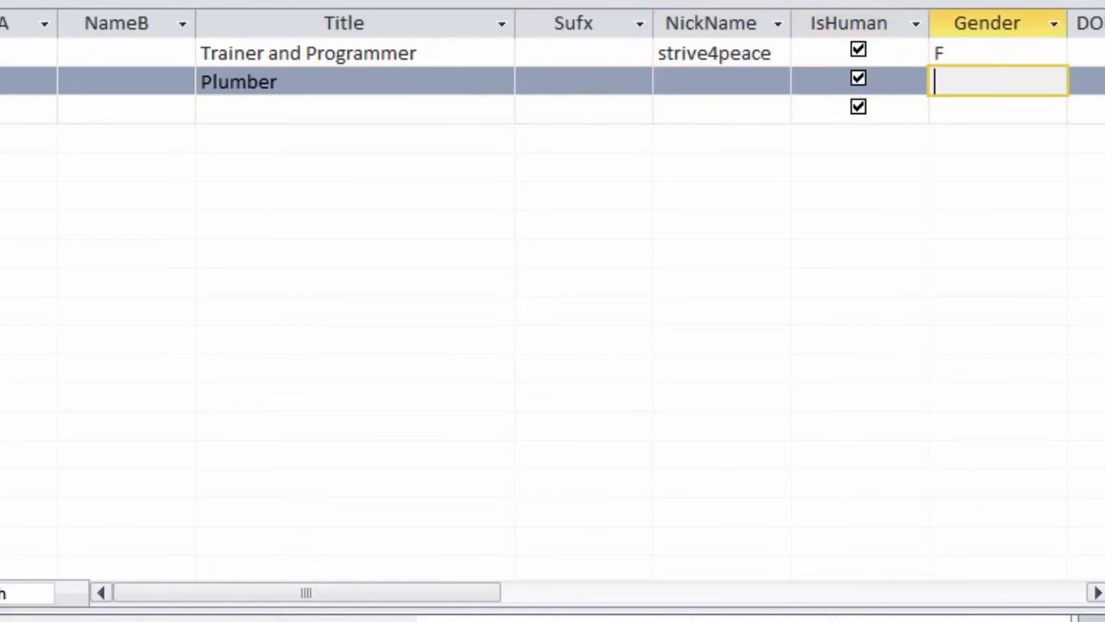
{"action": "type", "text": "M"}
{"action": "key", "text": "Tab"}
{"action": "type", "text": "19"}
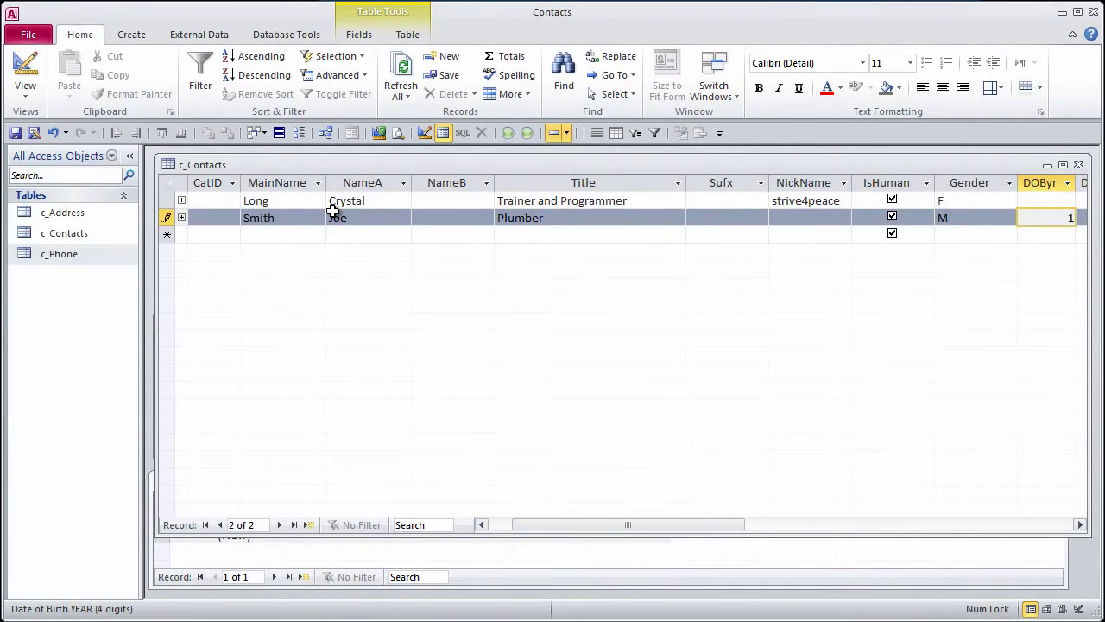
{"action": "type", "text": "82"}
{"action": "key", "text": "Tab"}
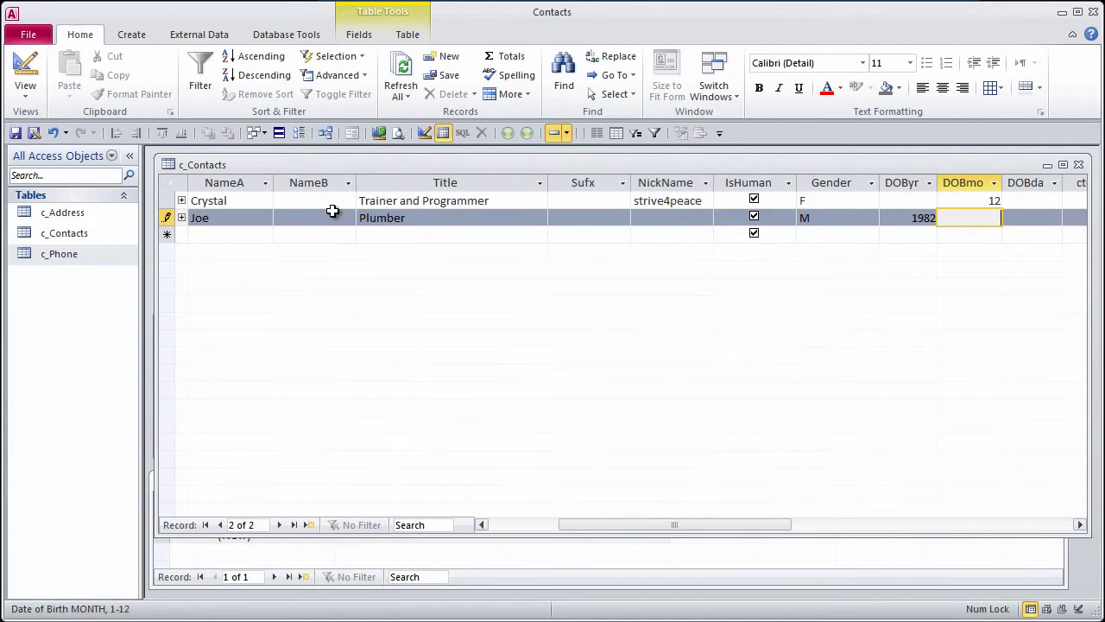
{"action": "type", "text": "1"}
{"action": "key", "text": "Tab"}
{"action": "key", "text": "Tab"}
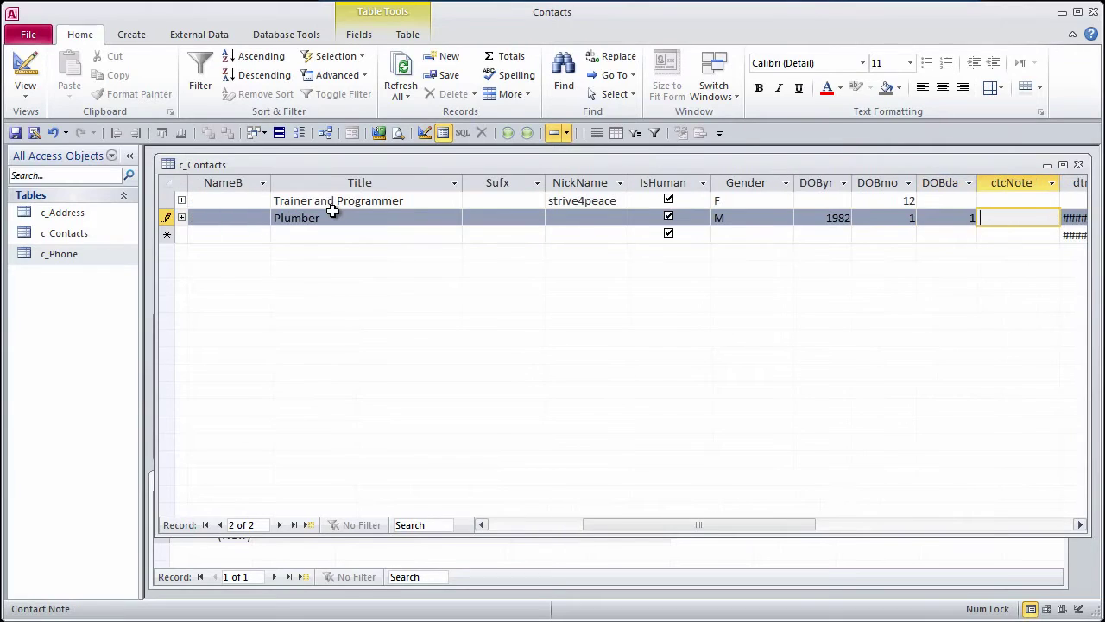
{"action": "key", "text": "Tab"}
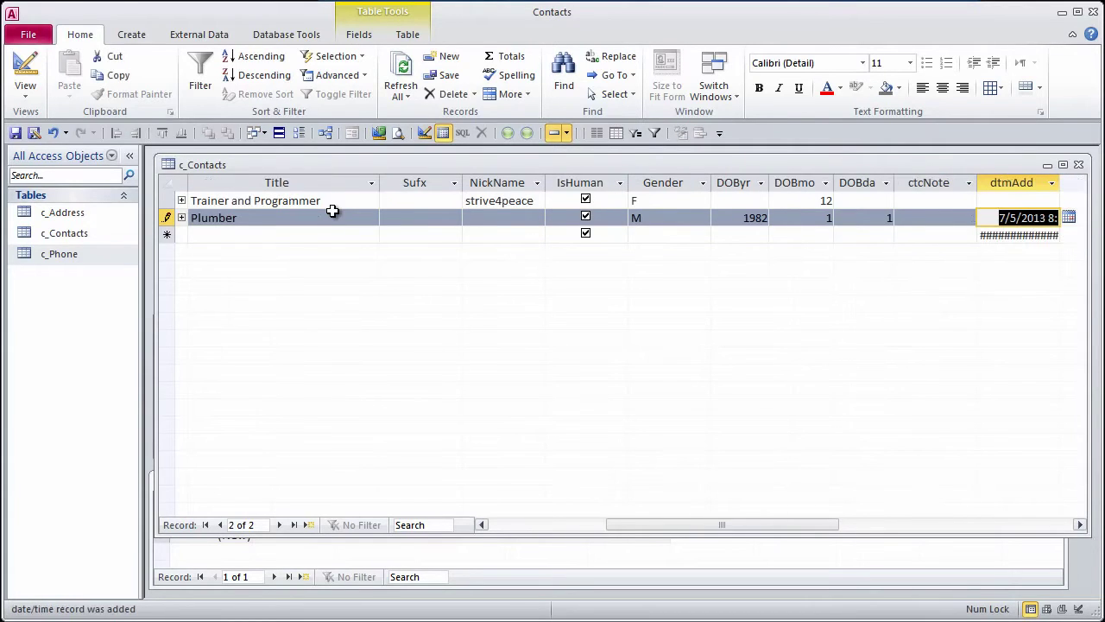
{"action": "key", "text": "shift+Return"}
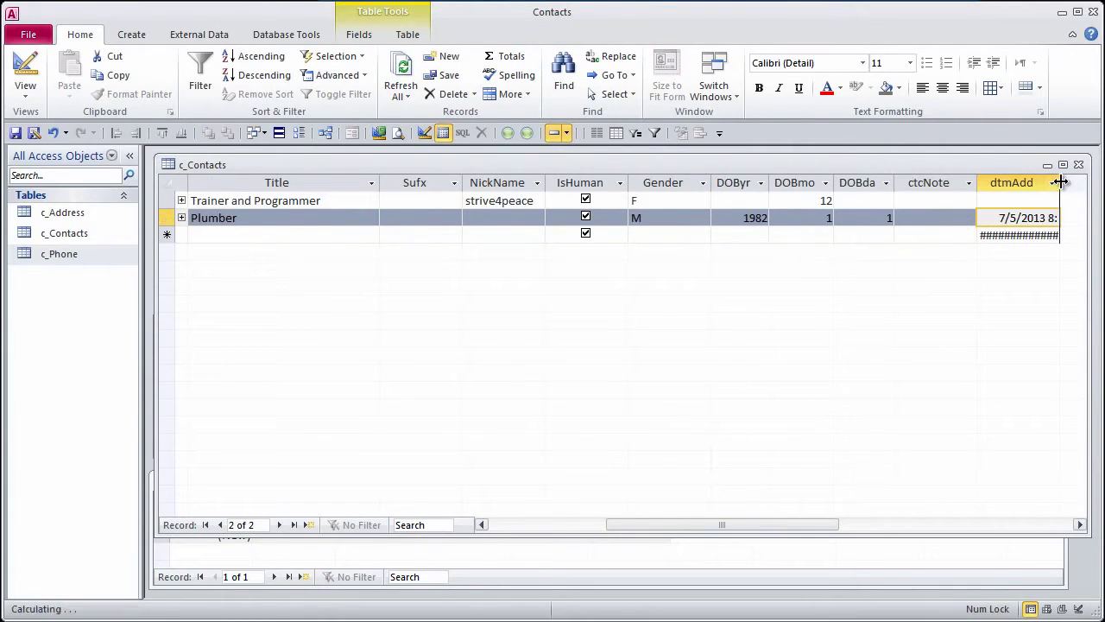
Widen the dtmAdd column so the full date and time show
{"action": "left_click_drag", "start_coordinate": [1060, 180], "coordinate": [1089, 180]}
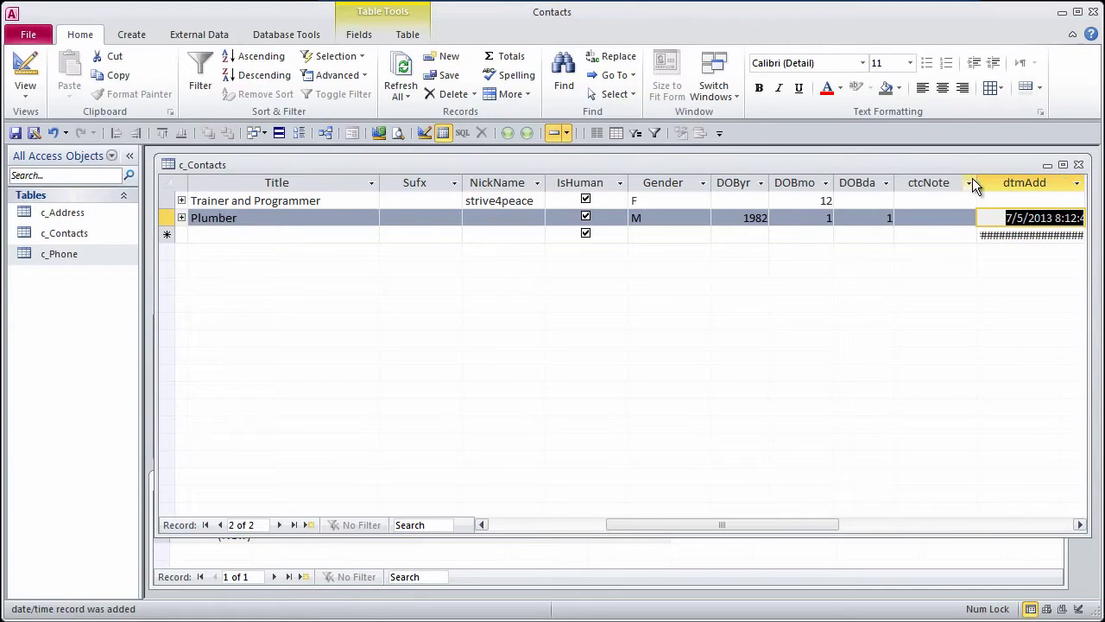
{"action": "left_click", "coordinate": [1080, 524]}
{"action": "left_click_drag", "start_coordinate": [811, 179], "coordinate": [848, 179]}
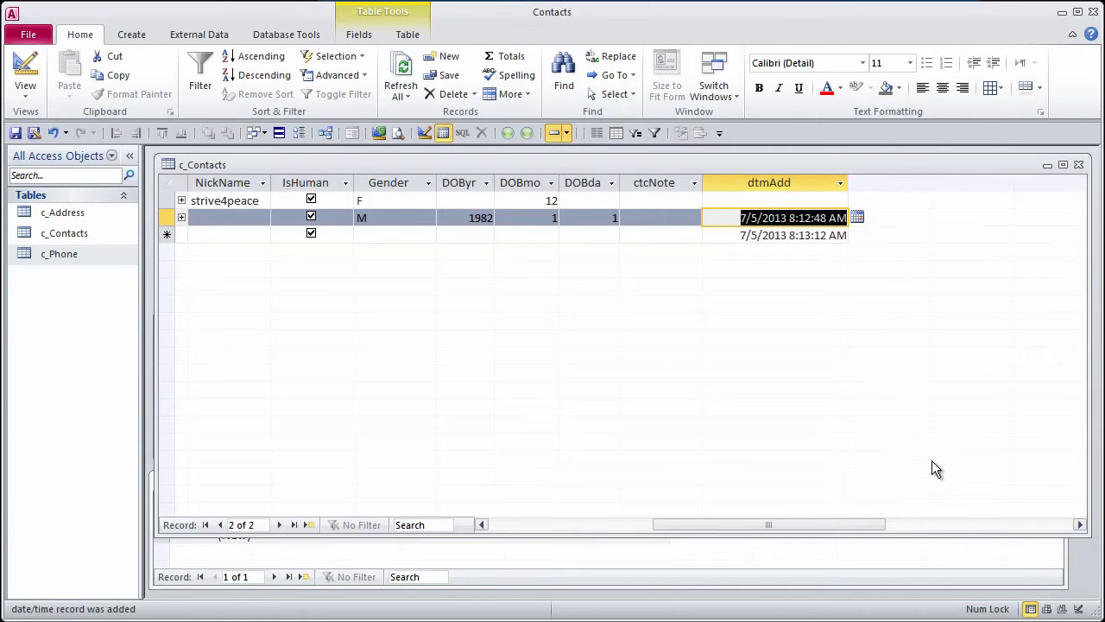
{"action": "left_click", "coordinate": [647, 222]}
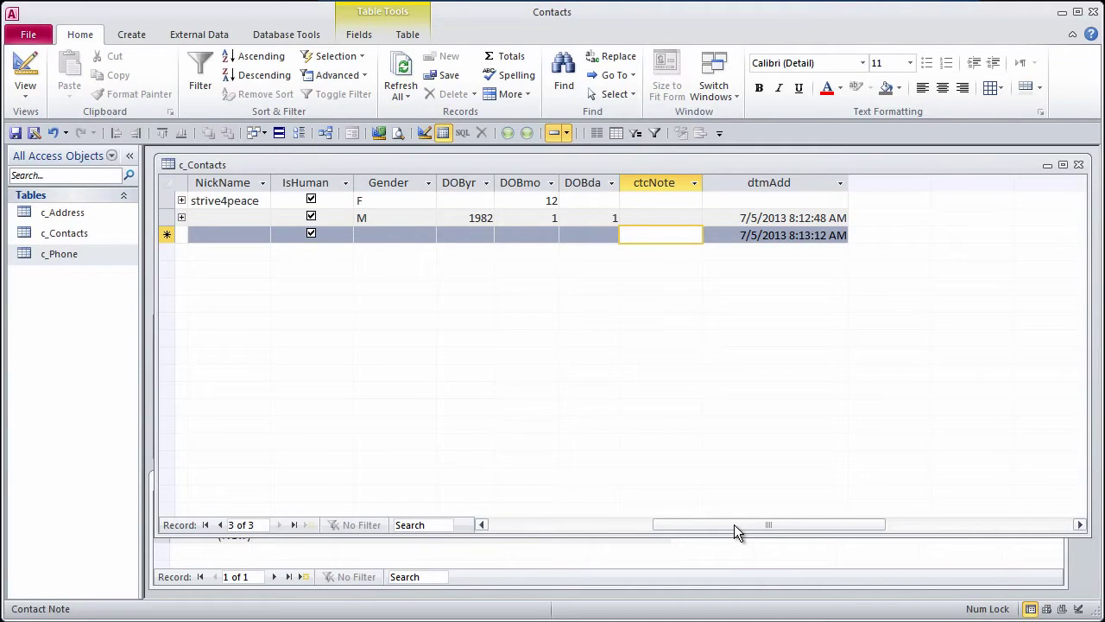
{"action": "left_click_drag", "start_coordinate": [734, 524], "coordinate": [528, 518]}
In c_Contacts design, copy the dtmAdd row into the blank row below
{"action": "left_click", "coordinate": [421, 133]}
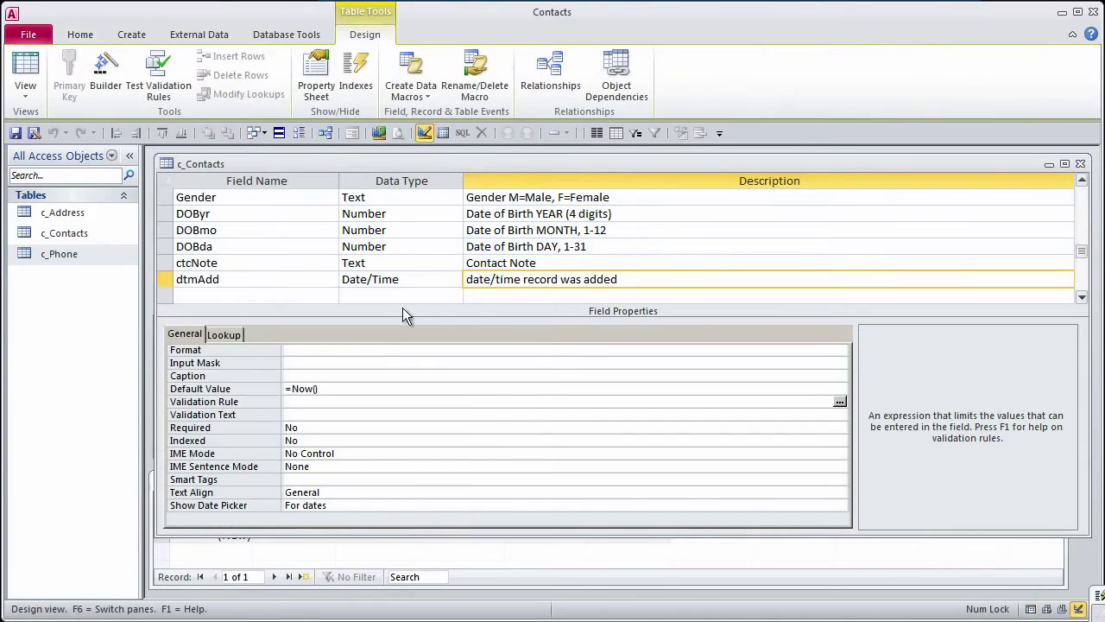
{"action": "left_click", "coordinate": [243, 293]}
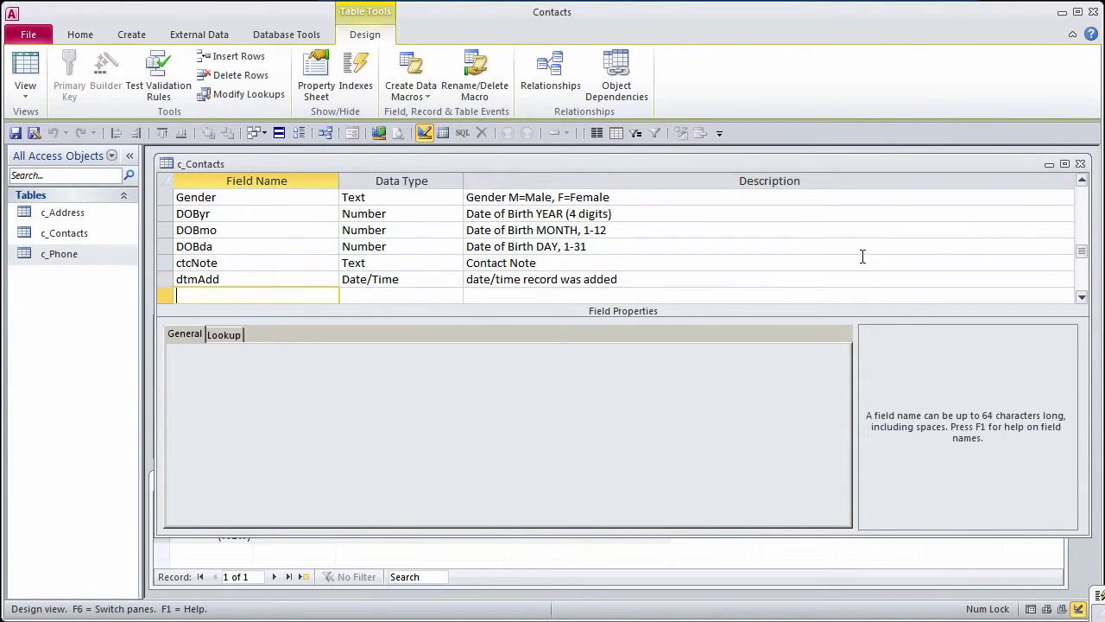
{"action": "left_click", "coordinate": [168, 279]}
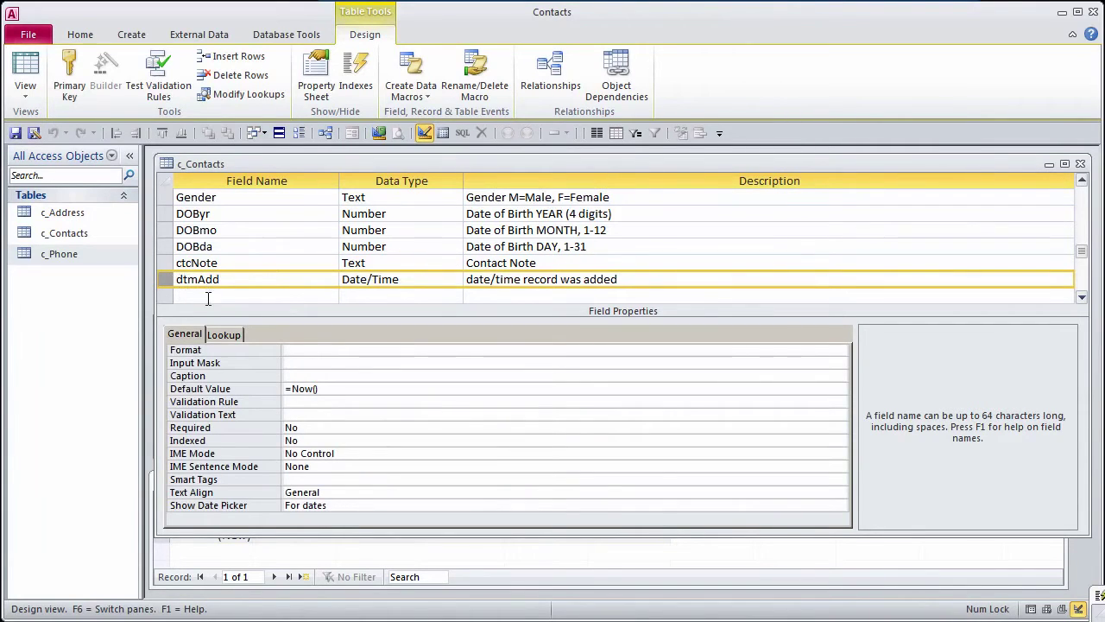
{"action": "right_click", "coordinate": [167, 278]}
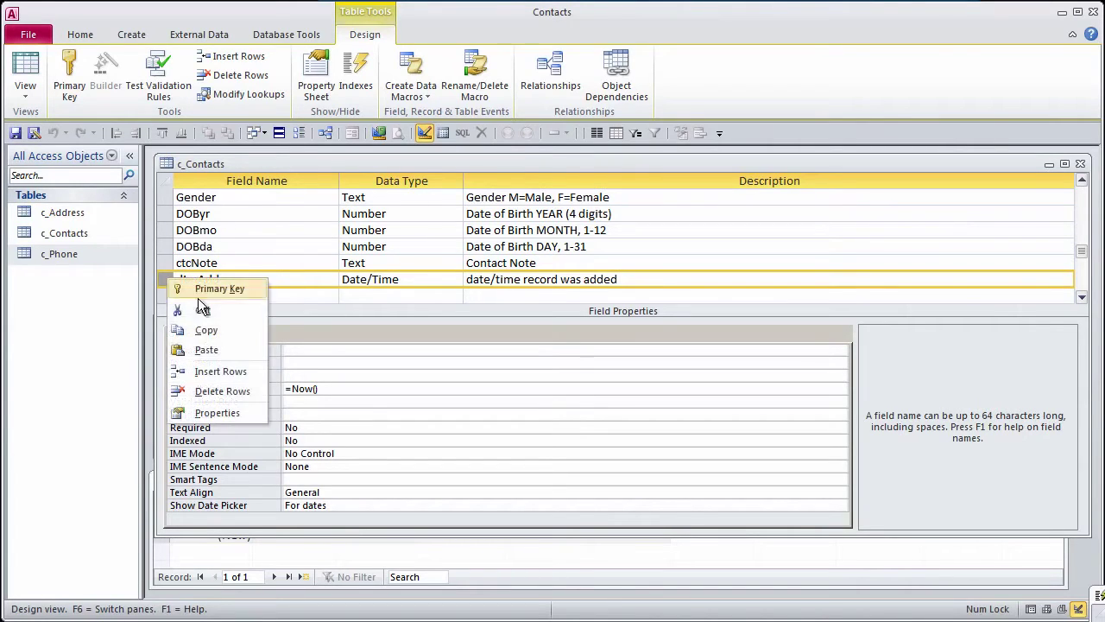
{"action": "key", "text": "Escape"}
{"action": "left_click", "coordinate": [215, 295]}
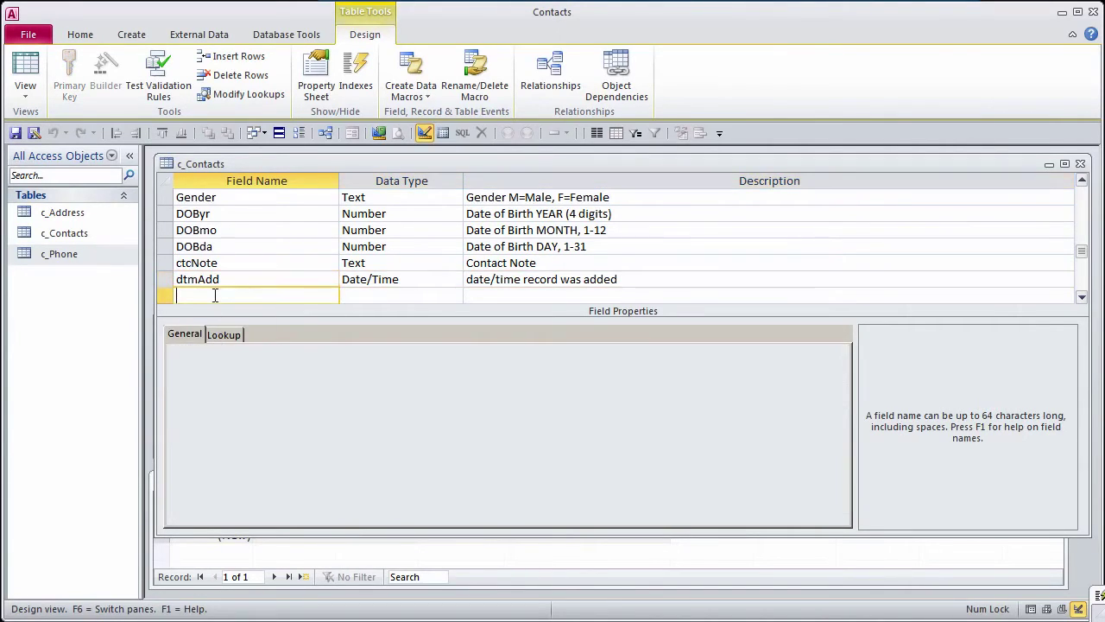
{"action": "right_click", "coordinate": [215, 295]}
{"action": "left_click", "coordinate": [259, 363]}
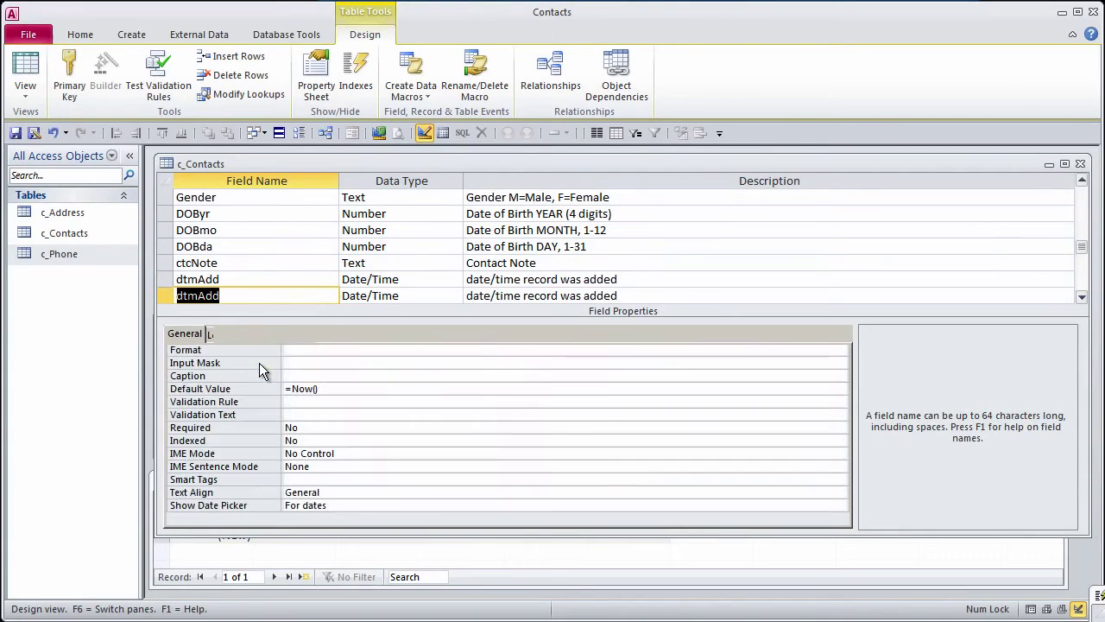
Rename the copy dtmEdit and change its description to 'edited'
{"action": "left_click_drag", "start_coordinate": [199, 295], "coordinate": [286, 299]}
{"action": "type", "text": "Edit"}
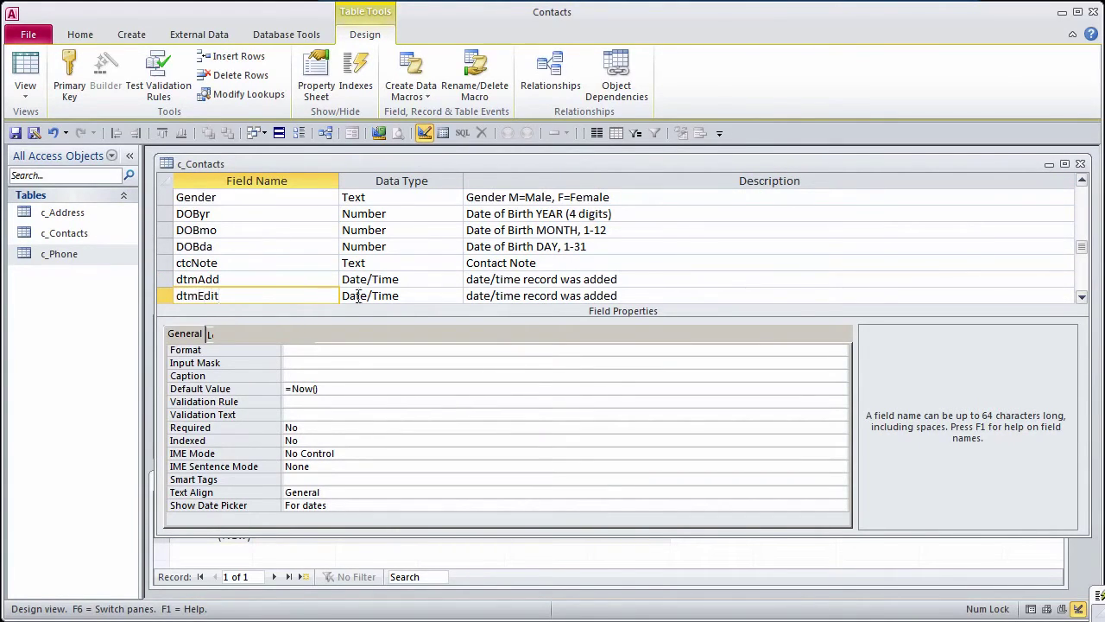
{"action": "double_click", "coordinate": [609, 296]}
{"action": "type", "text": "ed"}
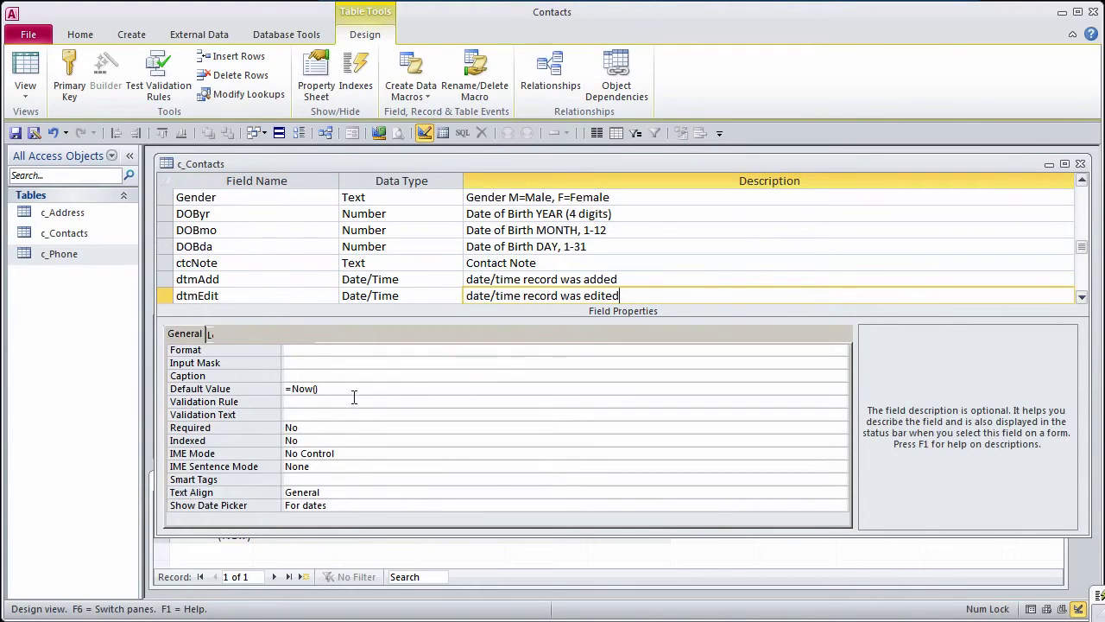
{"action": "left_click", "coordinate": [349, 389]}
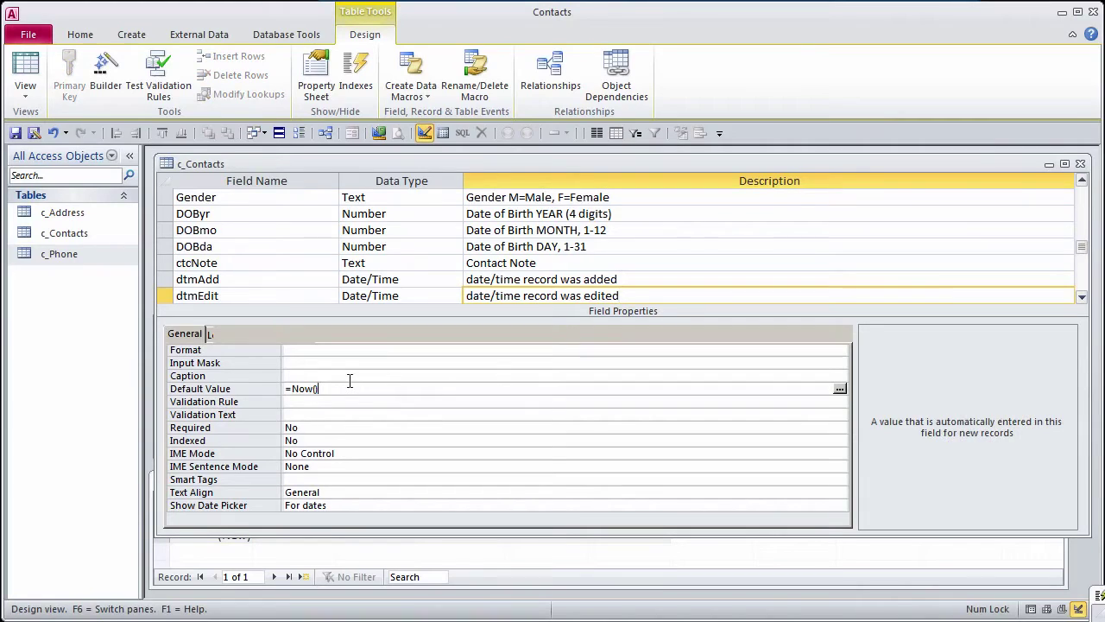
{"action": "left_click", "coordinate": [661, 298]}
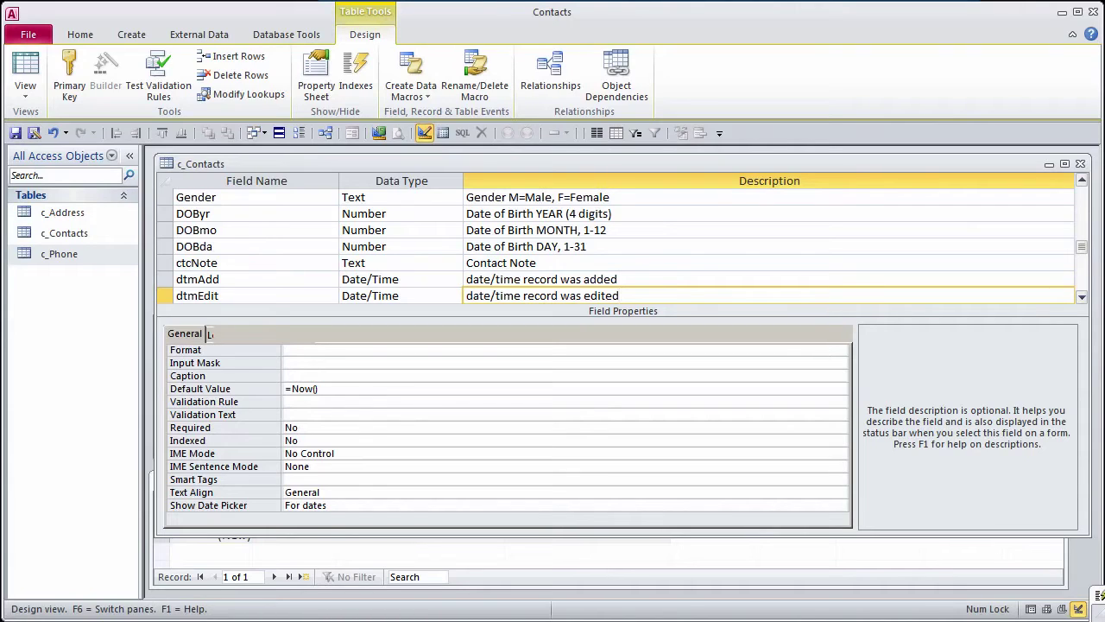
Select and copy the dtmAdd and dtmEdit rows together
{"action": "left_click_drag", "start_coordinate": [163, 279], "coordinate": [162, 295]}
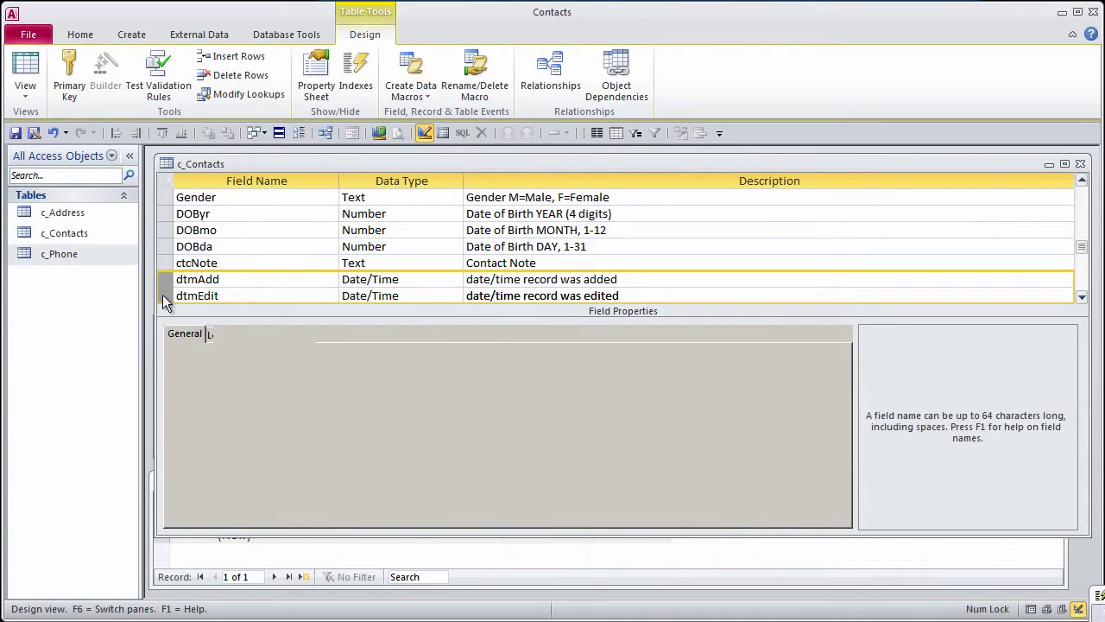
{"action": "left_click_drag", "start_coordinate": [166, 279], "coordinate": [168, 294]}
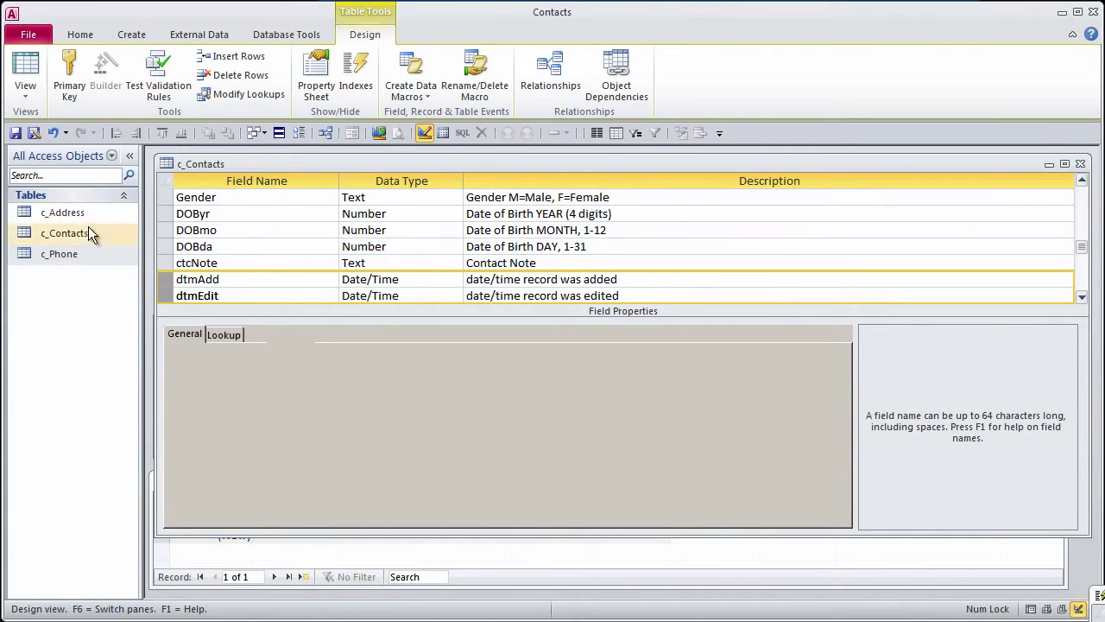
{"action": "right_click", "coordinate": [78, 255]}
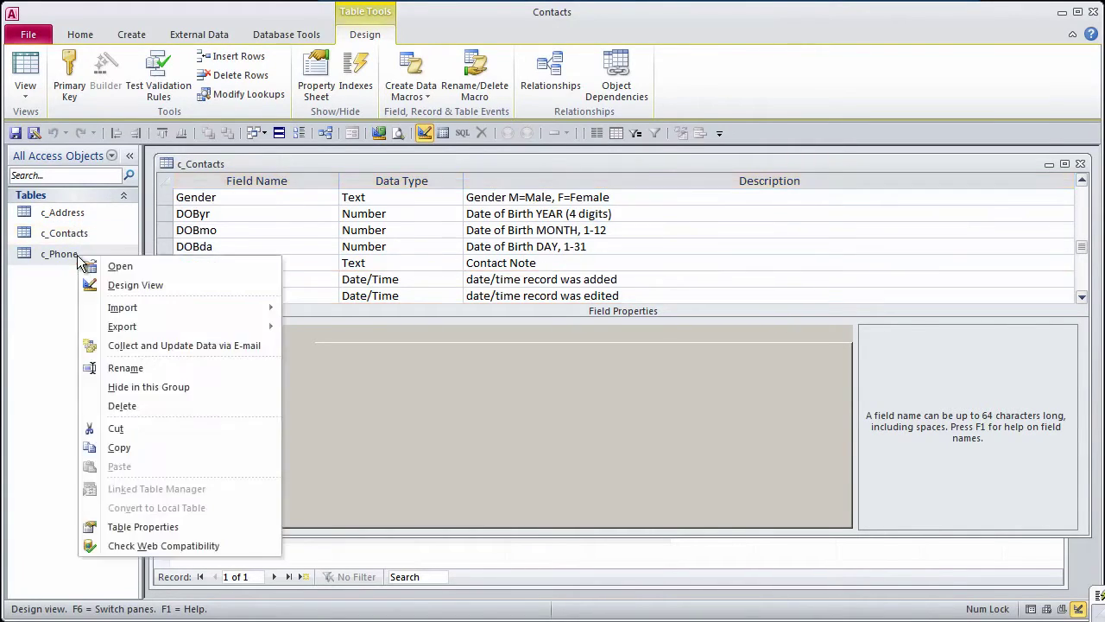
Paste dtmAdd and dtmEdit into c_Phone's design, then save and close it
{"action": "left_click", "coordinate": [135, 288]}
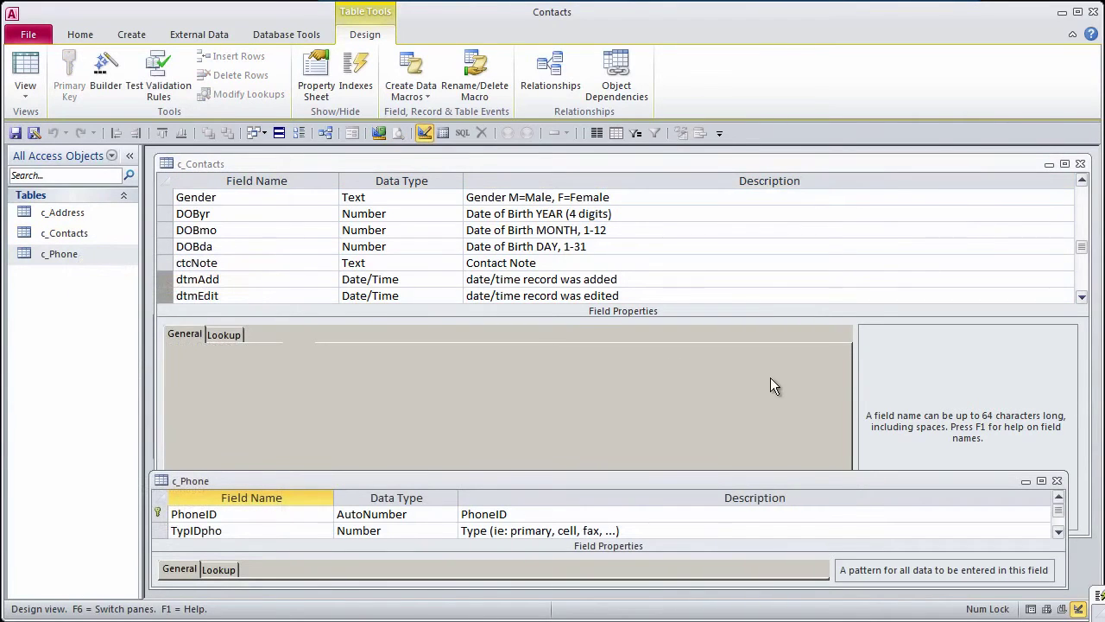
{"action": "left_click_drag", "start_coordinate": [618, 474], "coordinate": [620, 149]}
{"action": "left_click", "coordinate": [224, 289]}
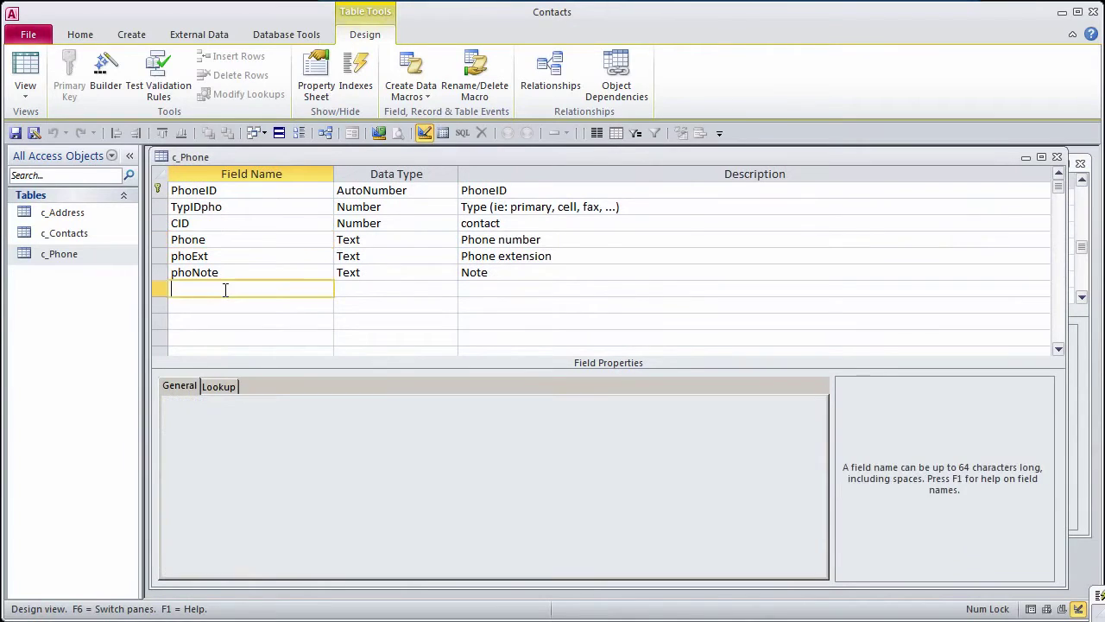
{"action": "key", "text": "ctrl+v"}
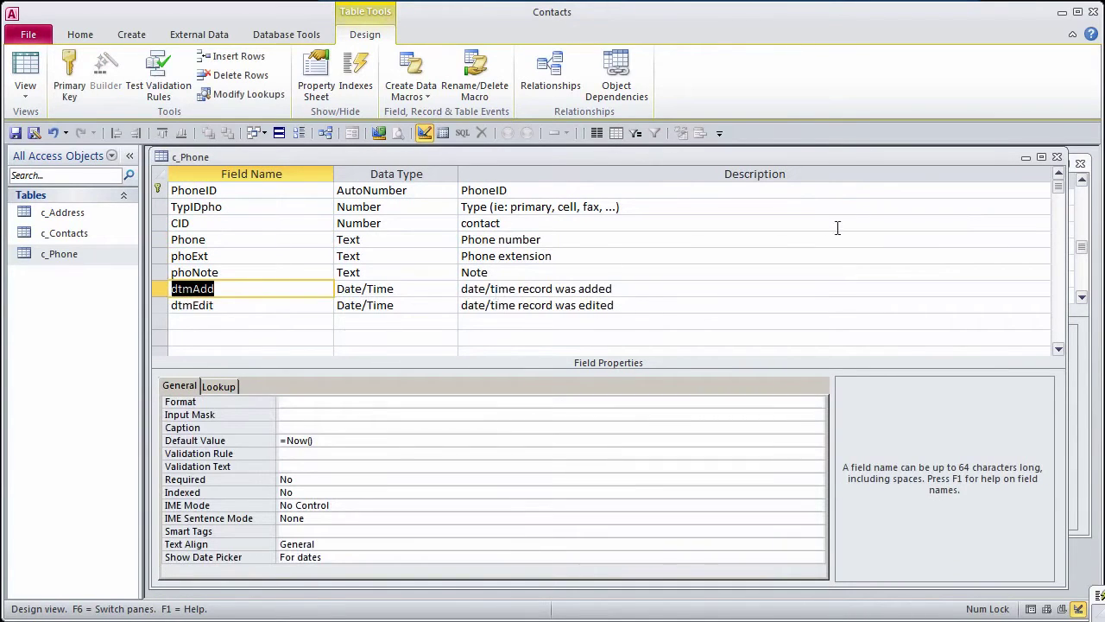
{"action": "left_click", "coordinate": [14, 135]}
{"action": "left_click", "coordinate": [1057, 157]}
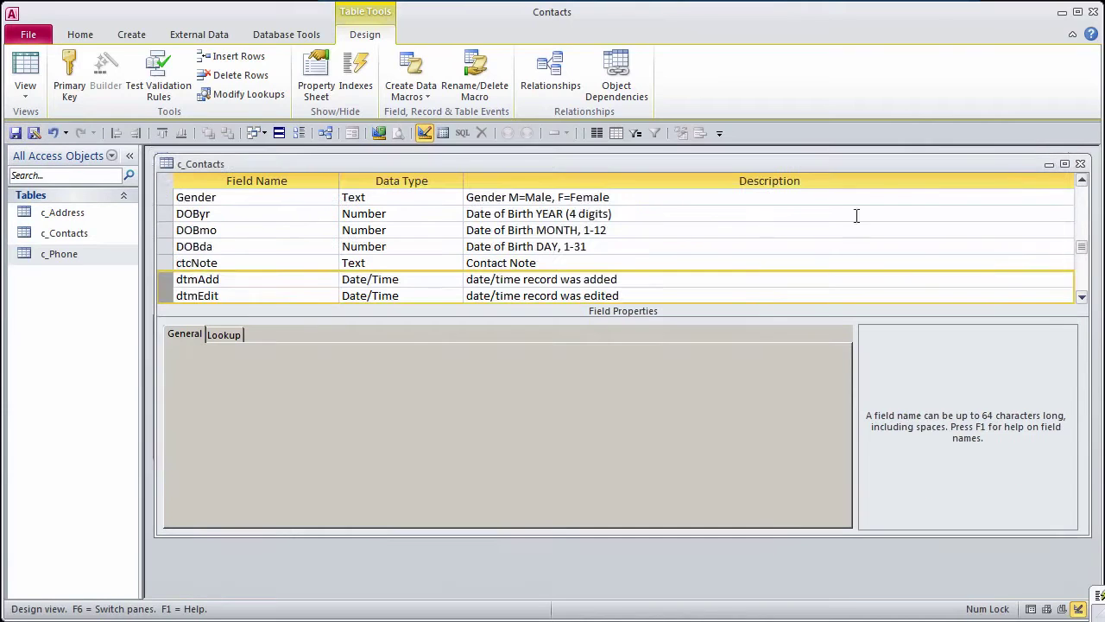
Save and close the c_Contacts design so c_Address can enter Design view
{"action": "right_click", "coordinate": [80, 219]}
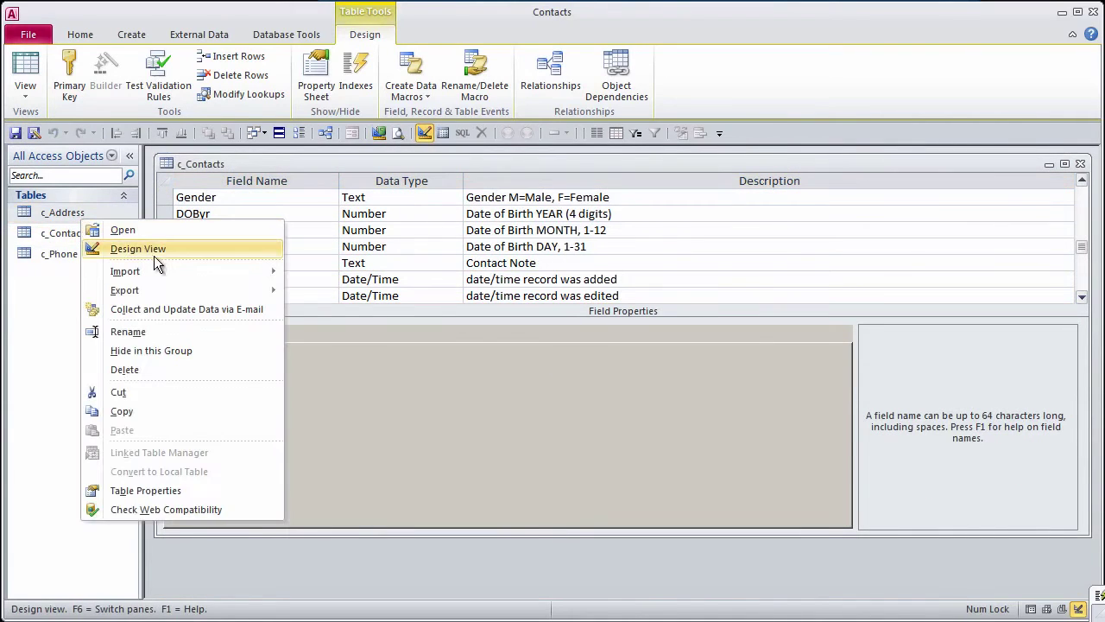
{"action": "left_click", "coordinate": [159, 249]}
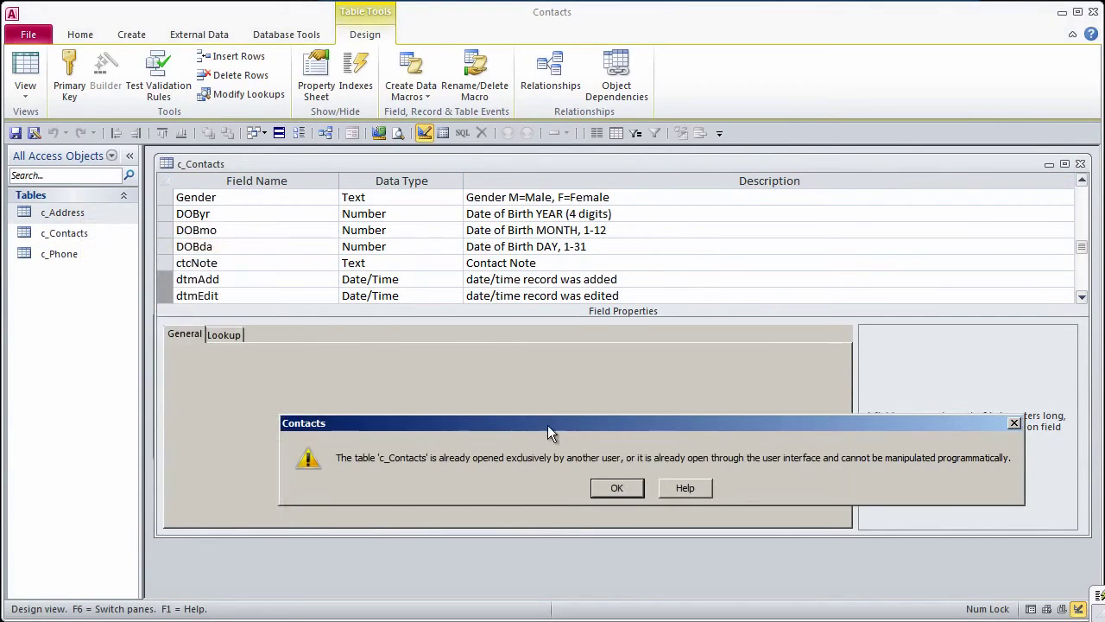
{"action": "left_click", "coordinate": [627, 491]}
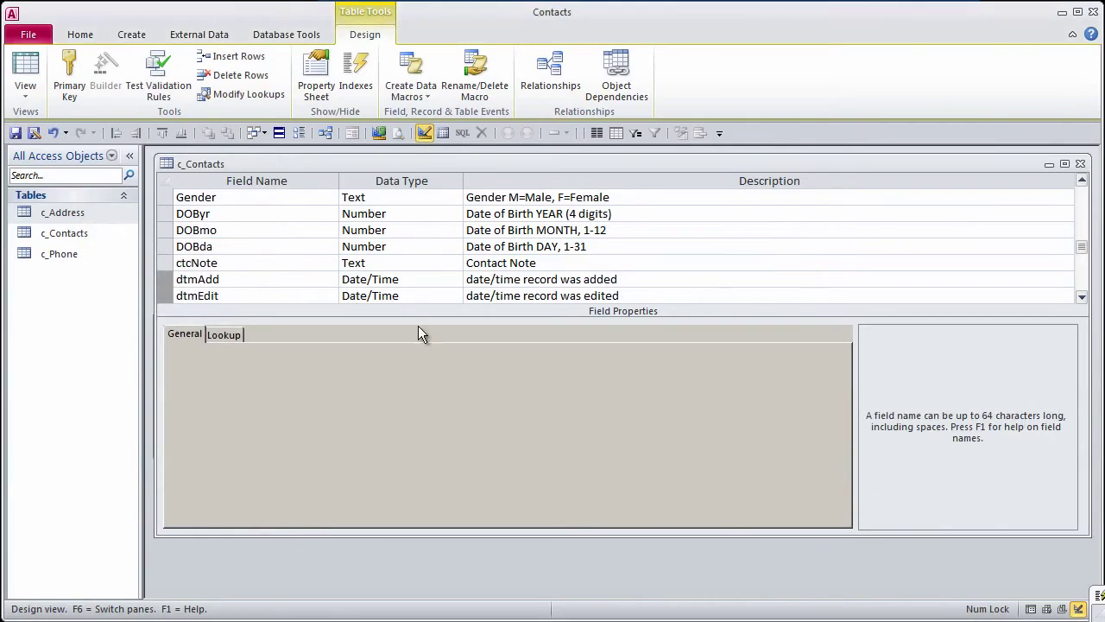
{"action": "left_click", "coordinate": [1081, 164]}
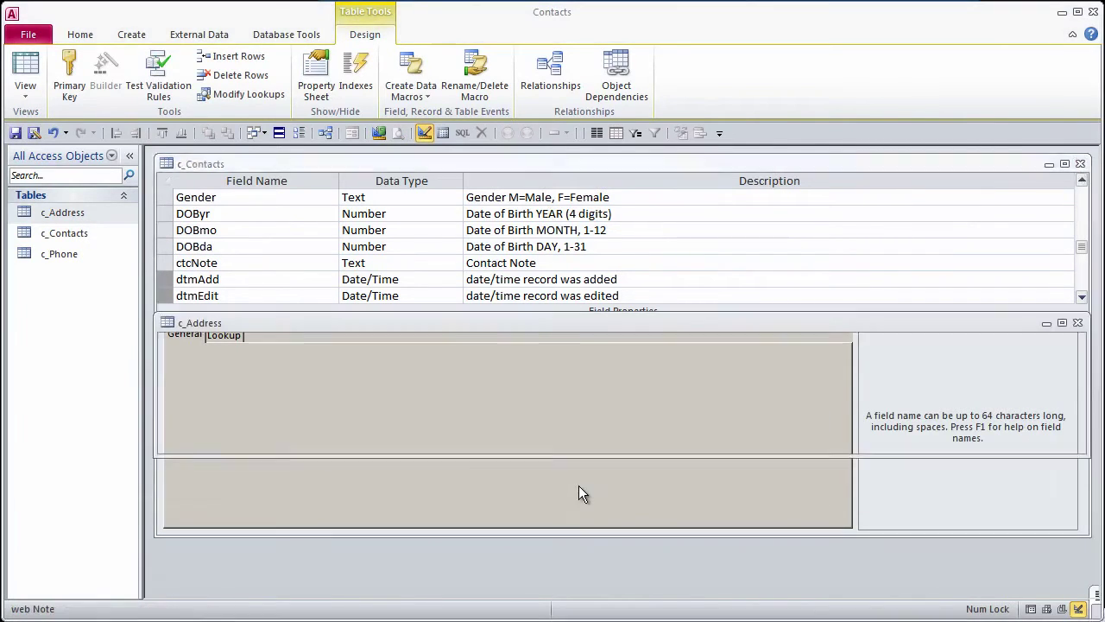
{"action": "left_click", "coordinate": [577, 488]}
Paste dtmAdd and dtmEdit into c_Address's design and save it
{"action": "left_click_drag", "start_coordinate": [365, 313], "coordinate": [353, 153]}
{"action": "left_click", "coordinate": [424, 133]}
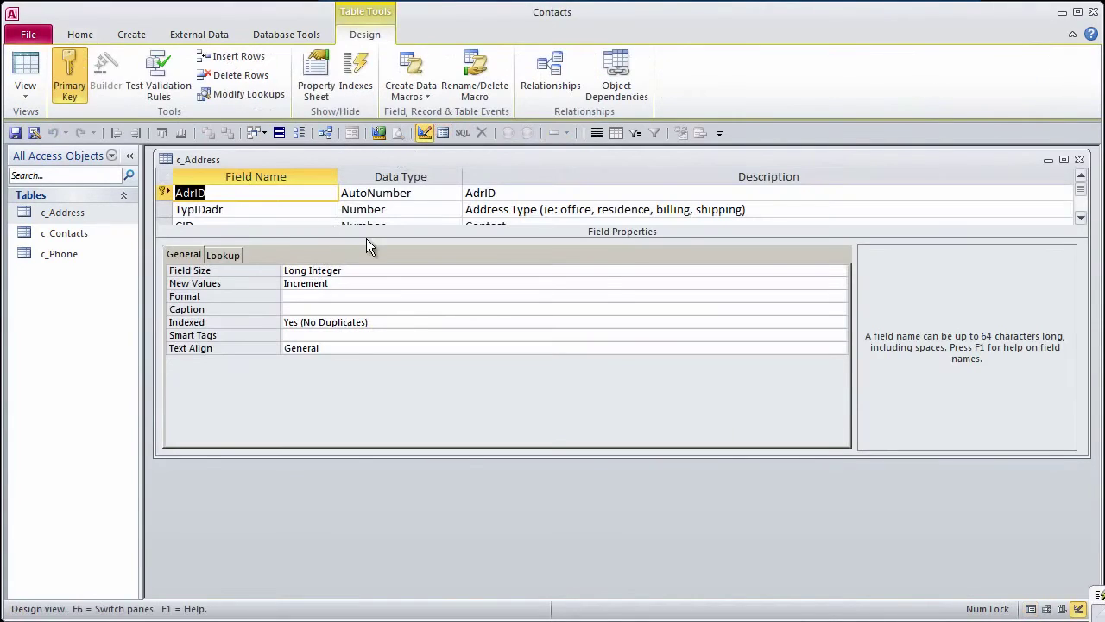
{"action": "left_click_drag", "start_coordinate": [454, 452], "coordinate": [434, 596]}
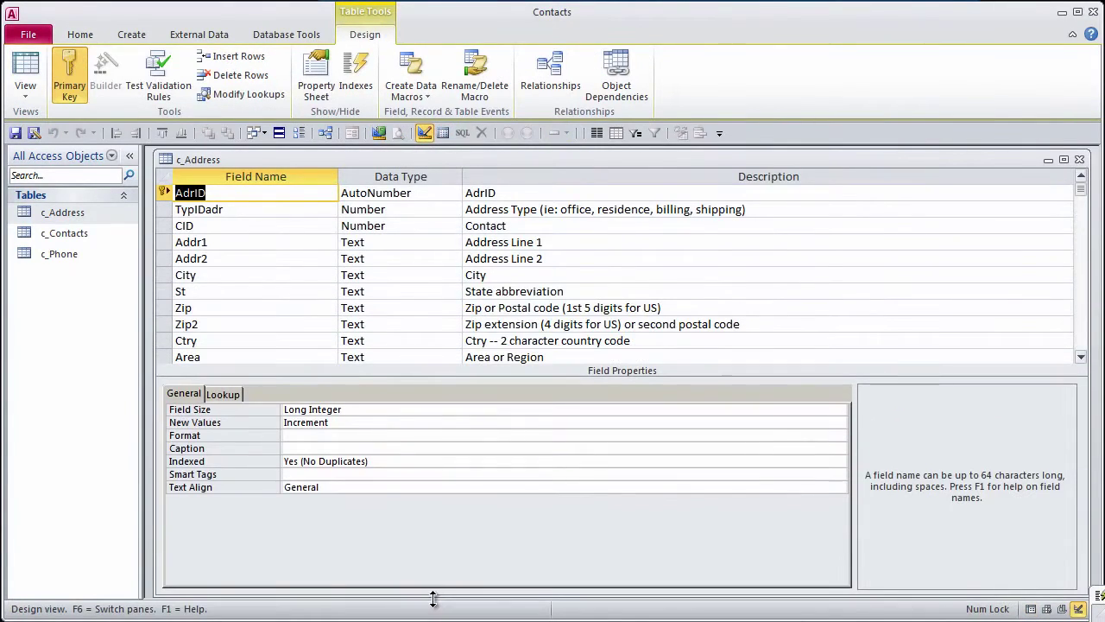
{"action": "scroll", "coordinate": [414, 204], "scroll_direction": "down", "scroll_amount": 3}
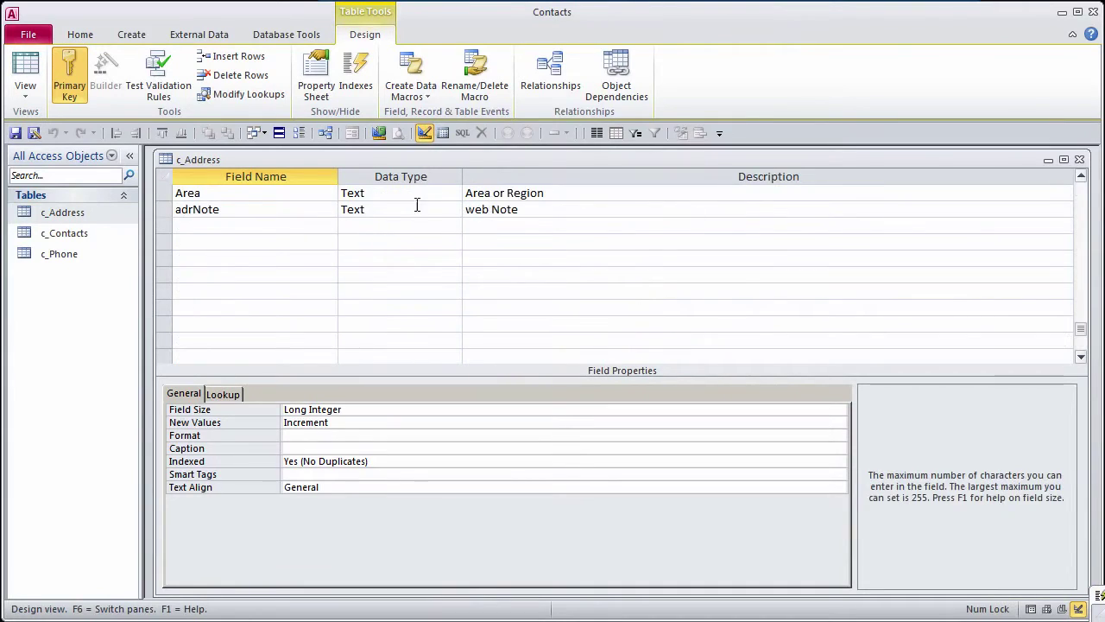
{"action": "right_click", "coordinate": [212, 225]}
{"action": "left_click", "coordinate": [249, 297]}
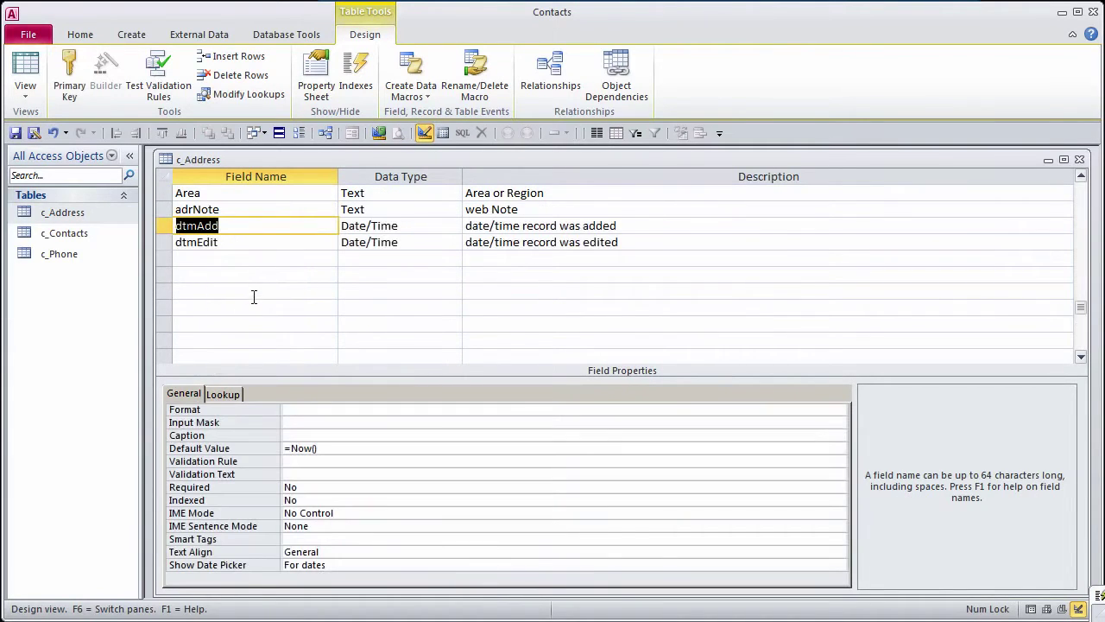
{"action": "left_click", "coordinate": [14, 134]}
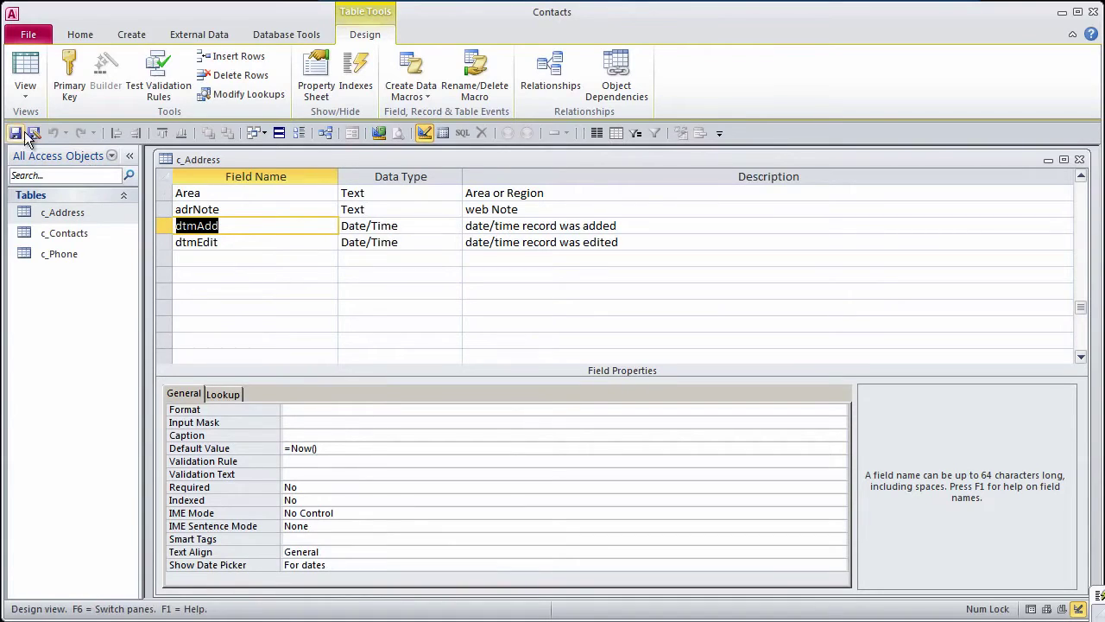
Insert c_Address as the c_Contacts subdatasheet linked on CID, then collapse the record
{"action": "left_click", "coordinate": [1079, 160]}
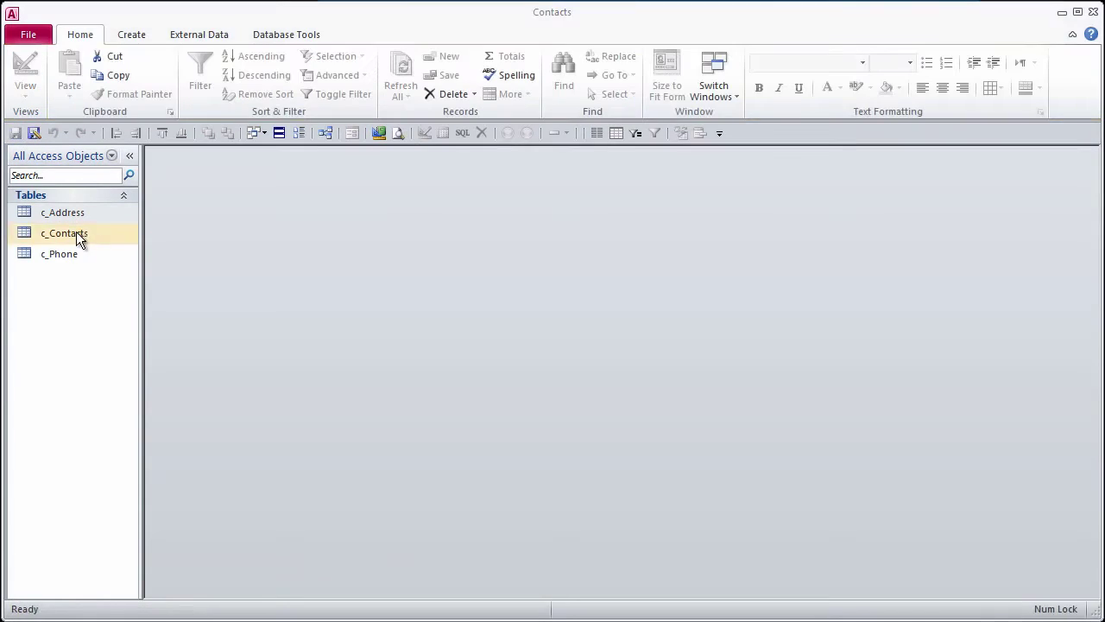
{"action": "double_click", "coordinate": [76, 231]}
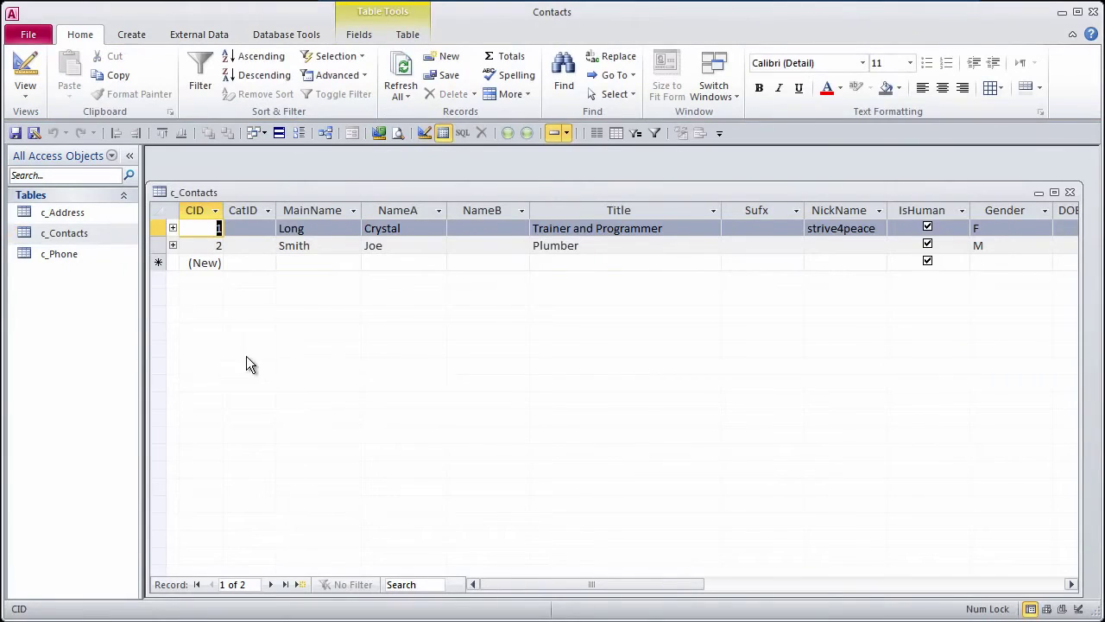
{"action": "left_click", "coordinate": [172, 228]}
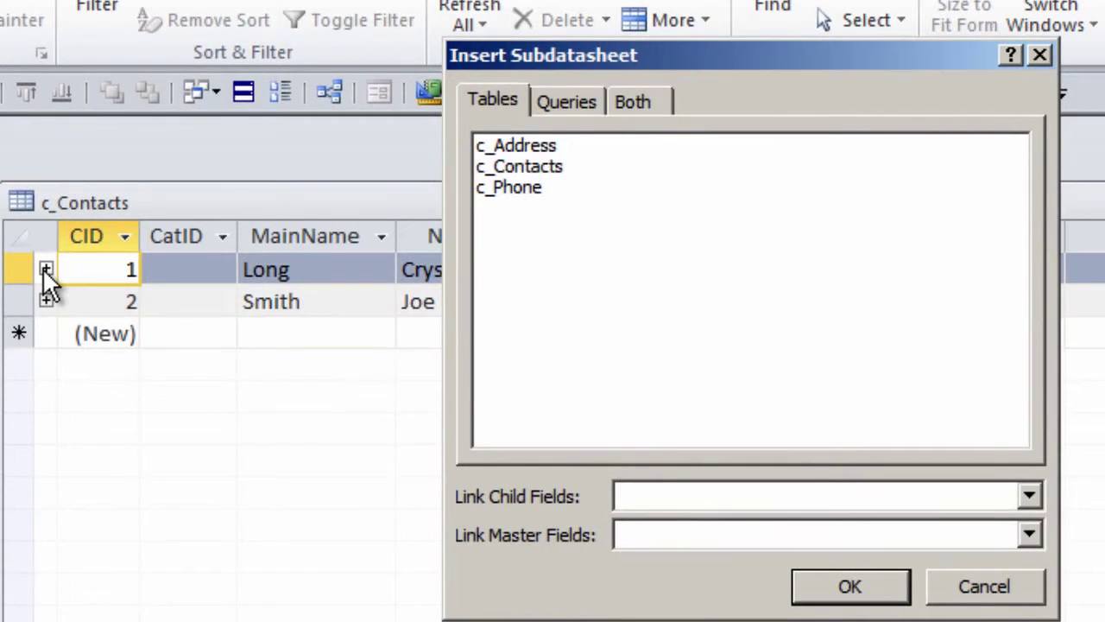
{"action": "left_click", "coordinate": [551, 145]}
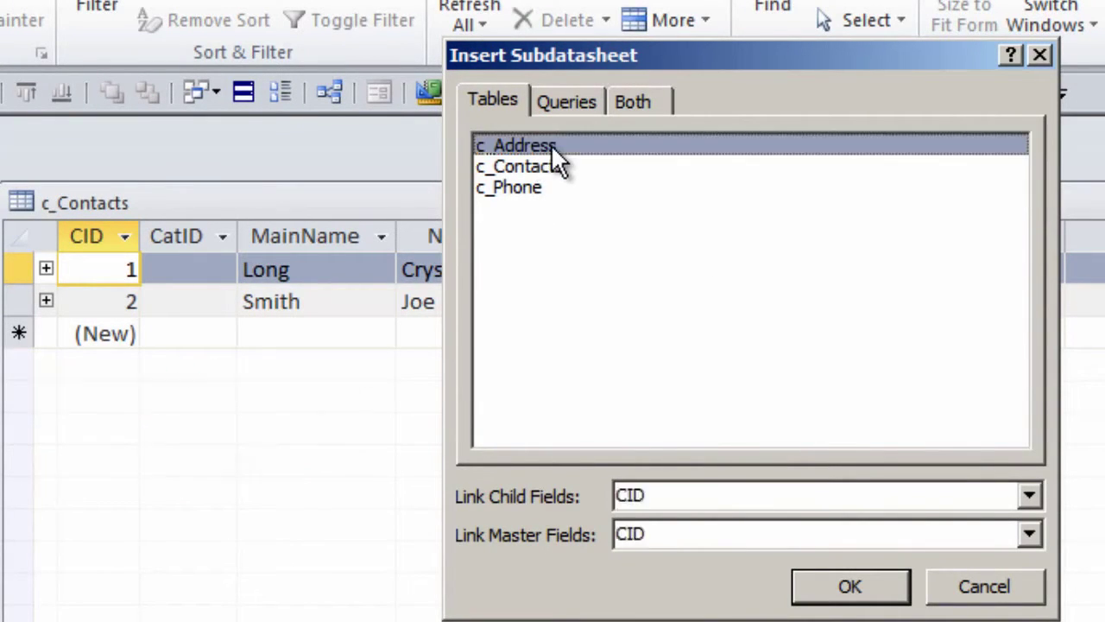
{"action": "left_click", "coordinate": [855, 589]}
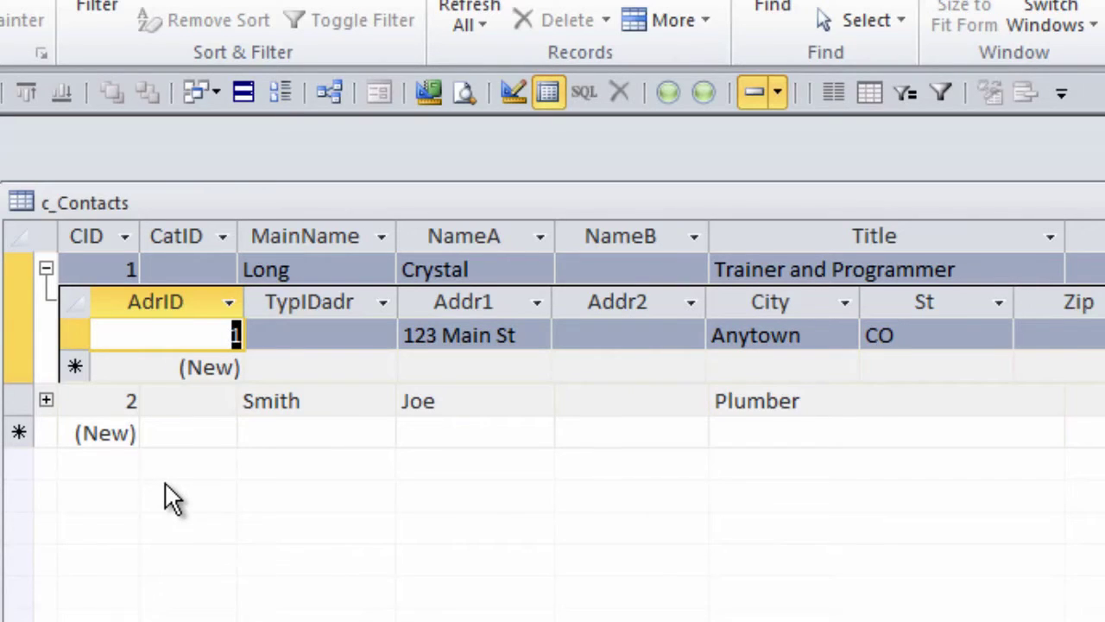
{"action": "left_click", "coordinate": [45, 269]}
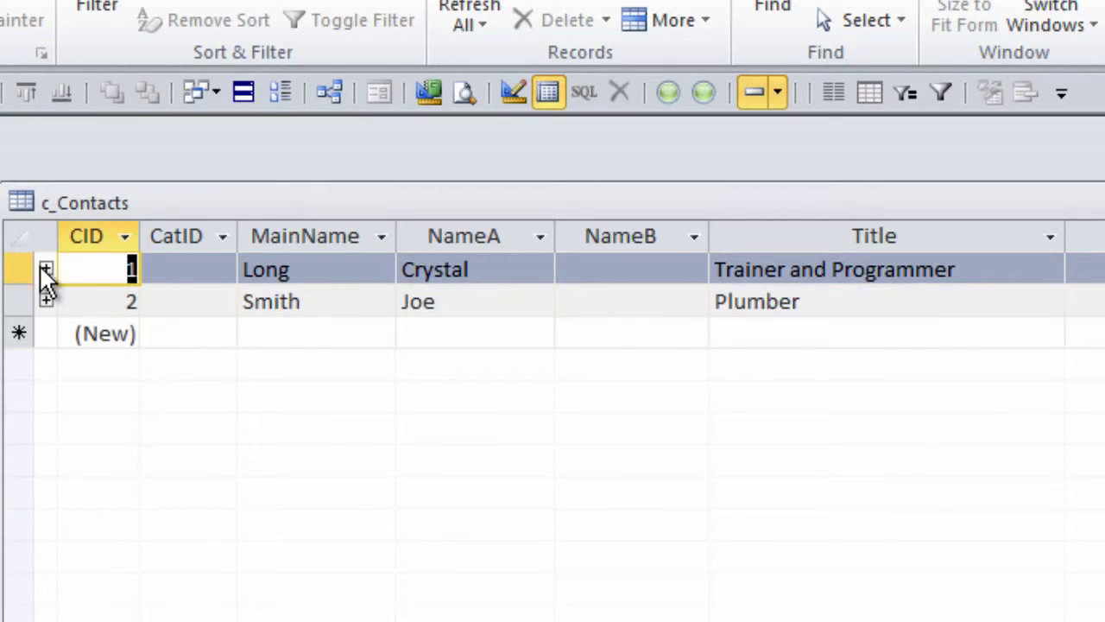
In c_Contacts design view, set Subdatasheet Name to [None] and save the table
{"action": "right_click", "coordinate": [178, 198]}
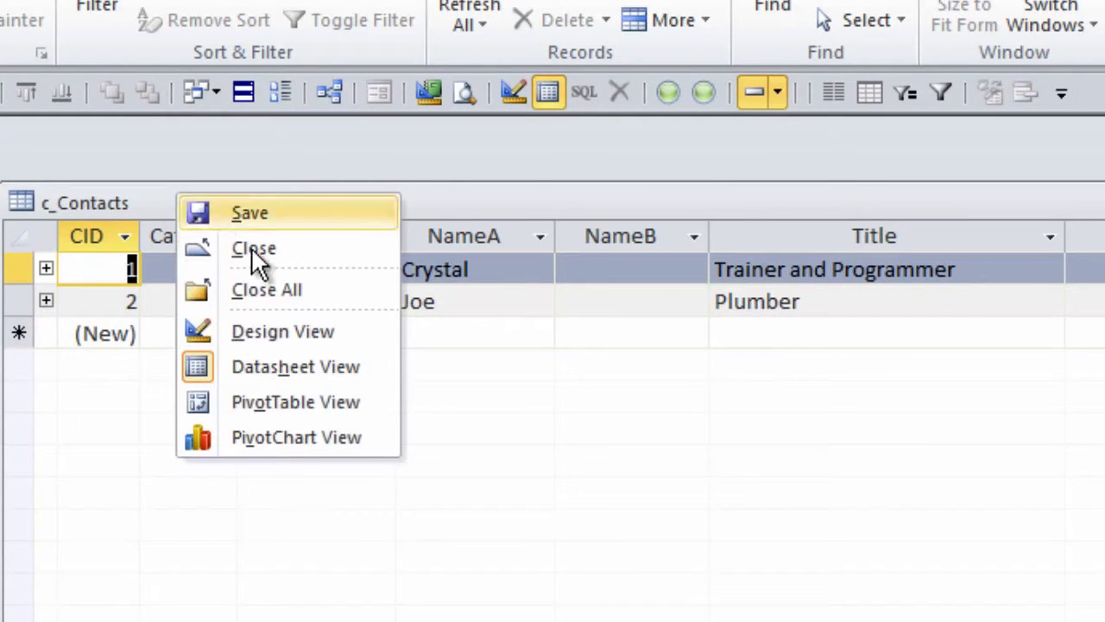
{"action": "left_click", "coordinate": [305, 329]}
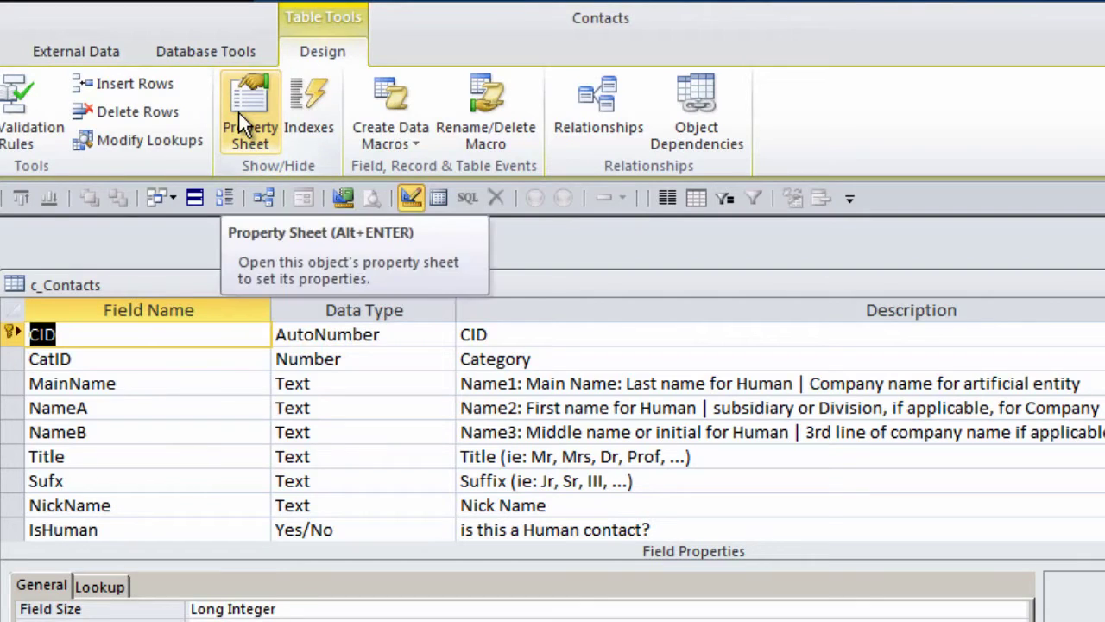
{"action": "left_click", "coordinate": [241, 117]}
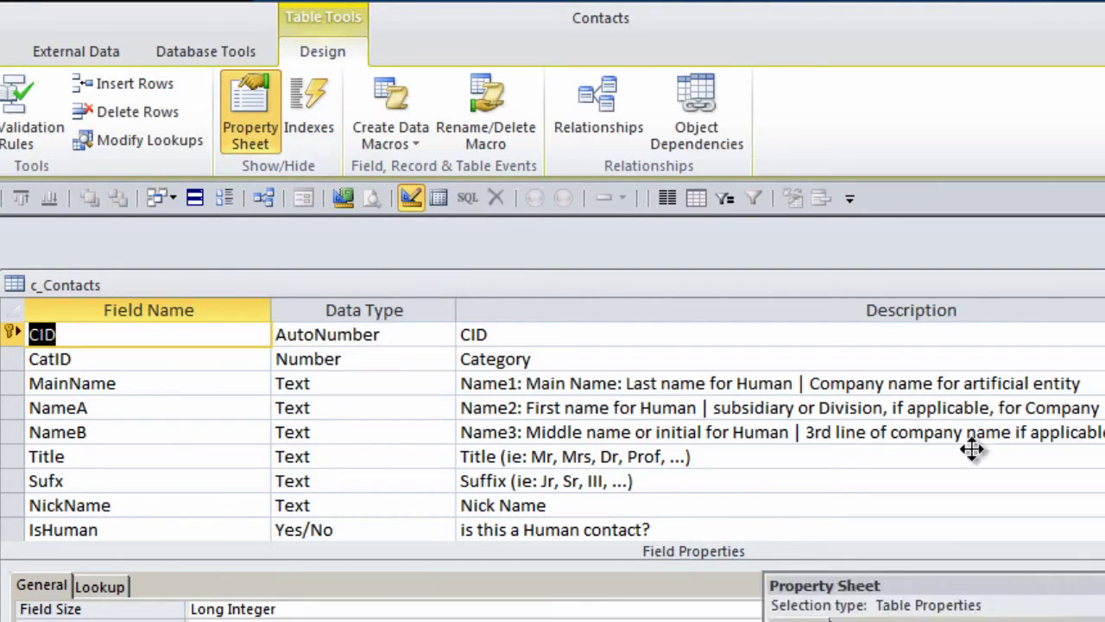
{"action": "left_click_drag", "start_coordinate": [999, 488], "coordinate": [595, 136]}
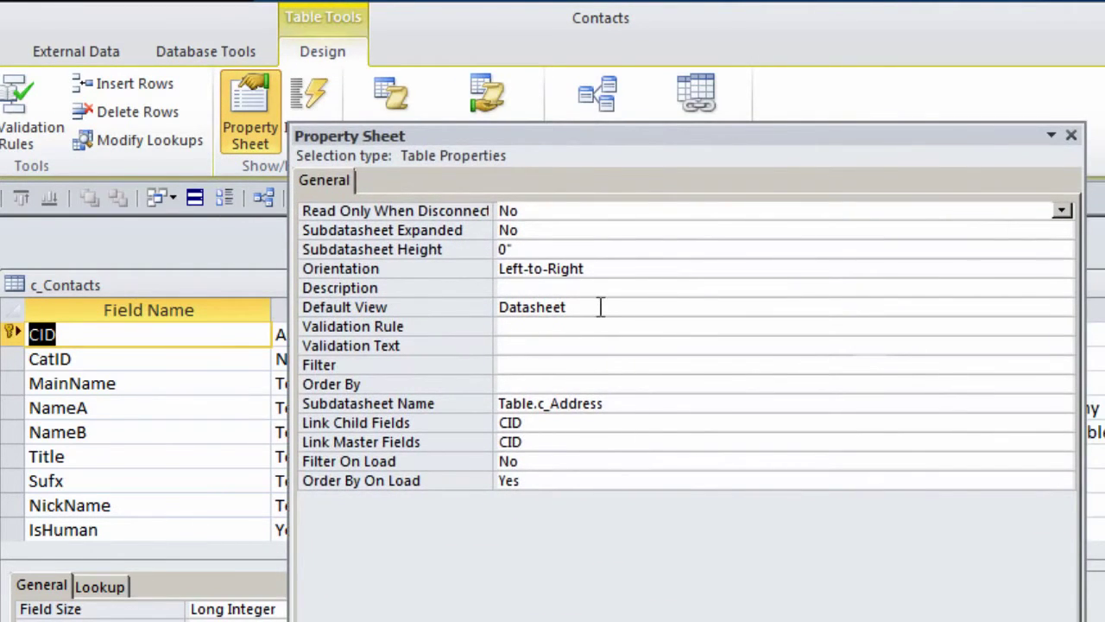
{"action": "left_click", "coordinate": [627, 403]}
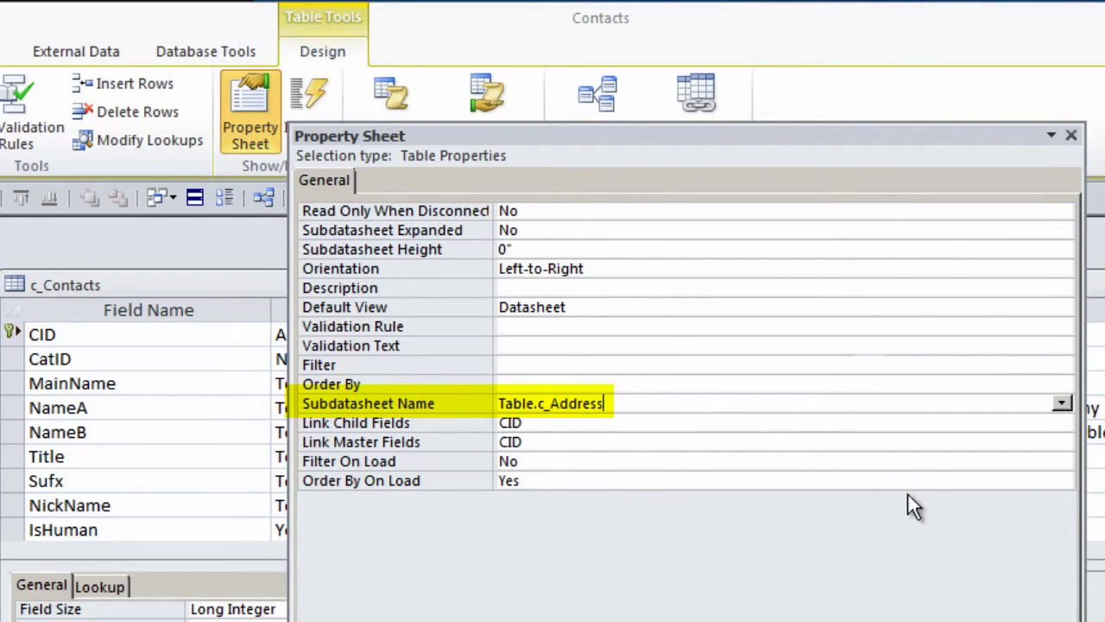
{"action": "left_click", "coordinate": [1062, 403]}
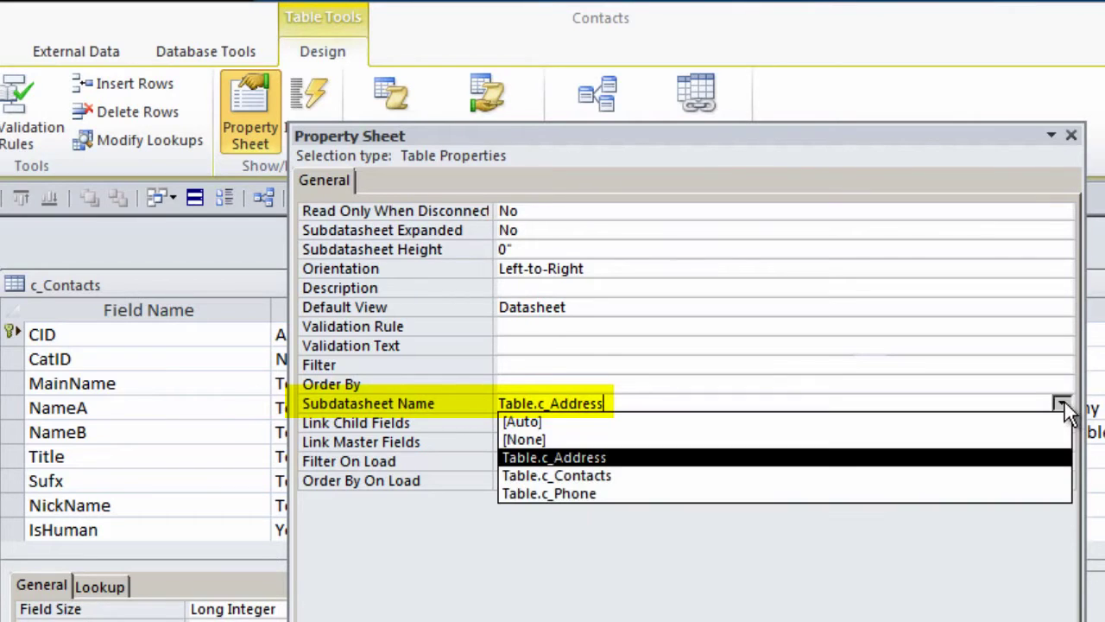
{"action": "left_click", "coordinate": [513, 438]}
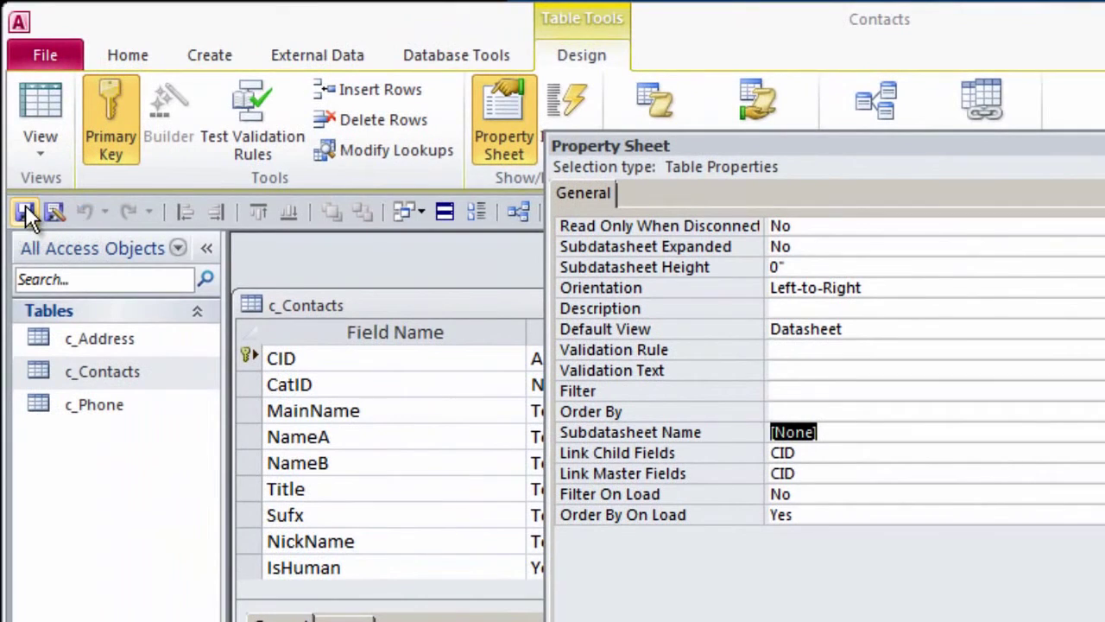
{"action": "left_click", "coordinate": [26, 216]}
{"action": "key", "text": "F4"}
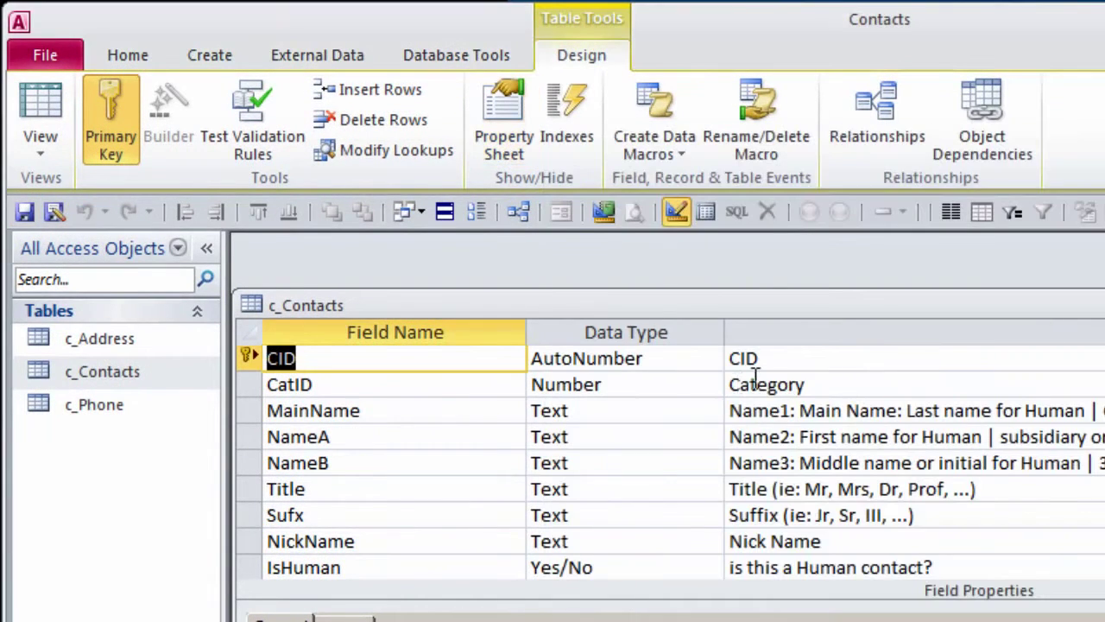
Set the c_Phone table's Subdatasheet Name to [None], save and close its design
{"action": "key", "text": "ctrl+w"}
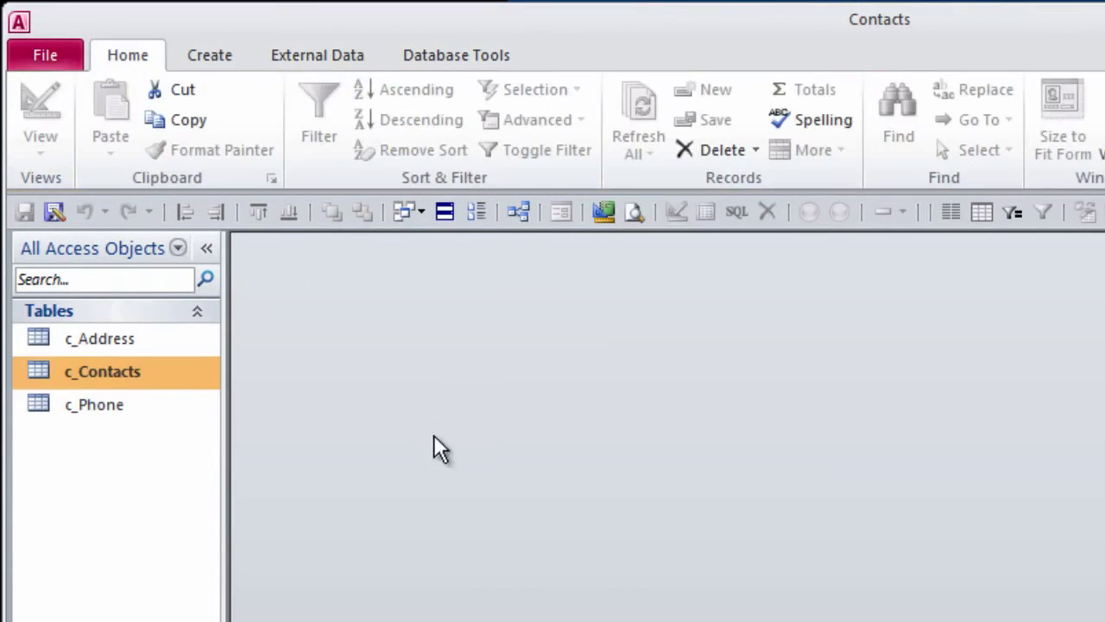
{"action": "double_click", "coordinate": [81, 368]}
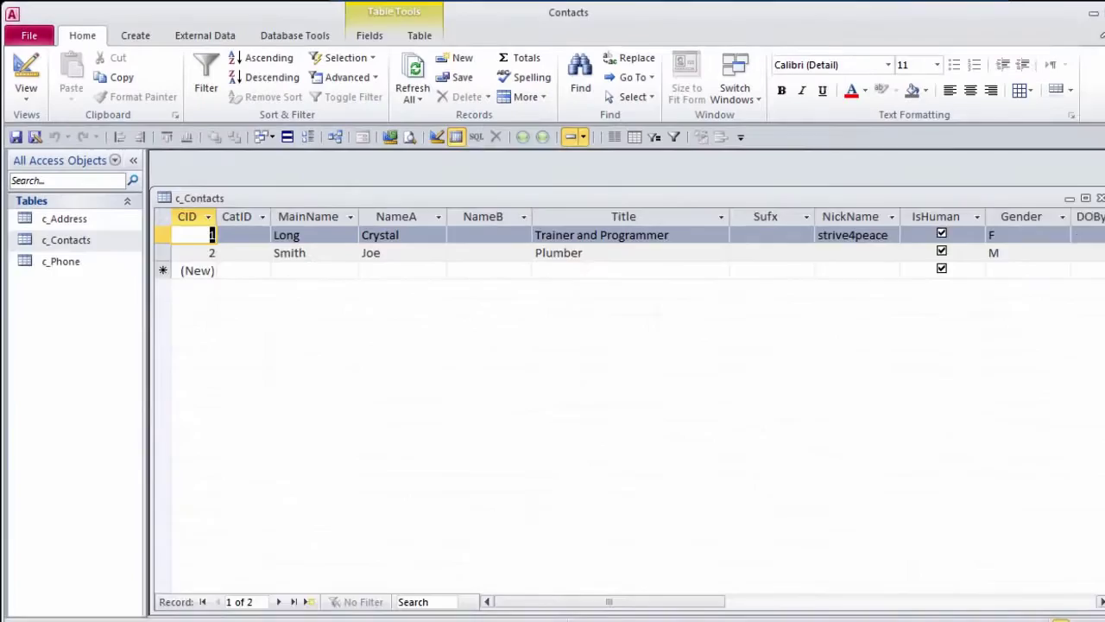
{"action": "right_click", "coordinate": [72, 259]}
{"action": "left_click", "coordinate": [133, 287]}
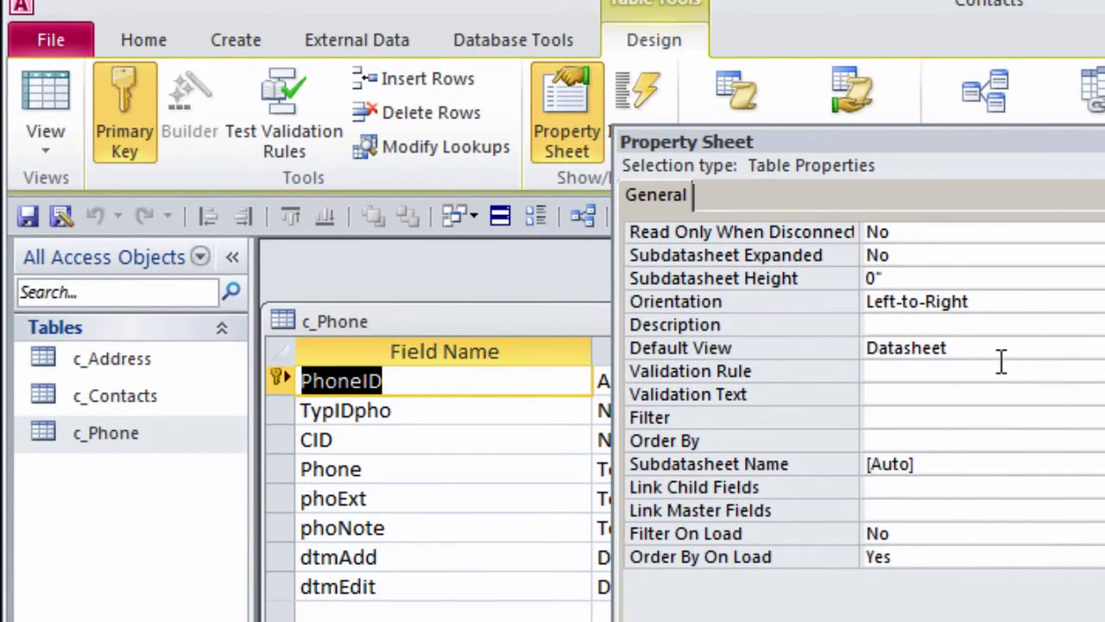
{"action": "left_click", "coordinate": [965, 462]}
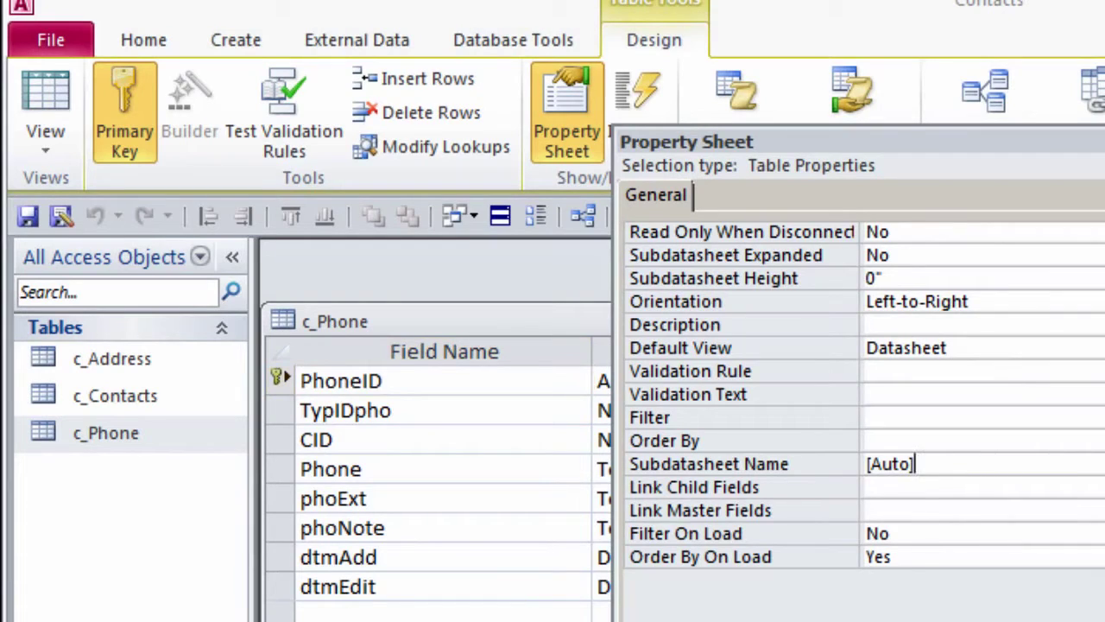
{"action": "left_click", "coordinate": [1098, 464]}
{"action": "left_click", "coordinate": [914, 508]}
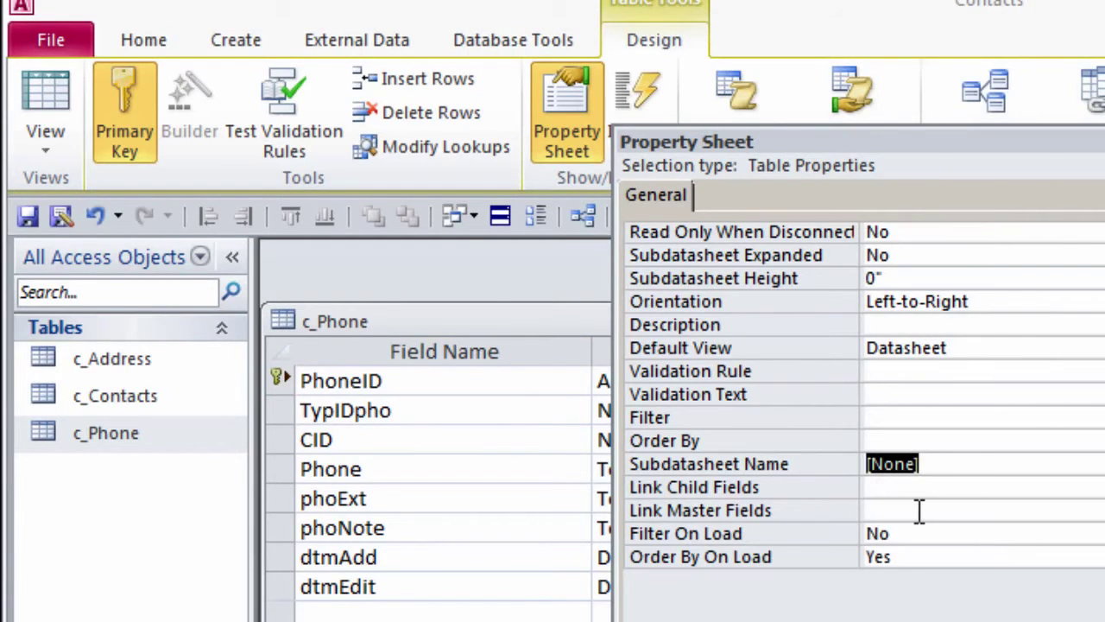
{"action": "left_click", "coordinate": [31, 217]}
{"action": "double_click", "coordinate": [275, 313]}
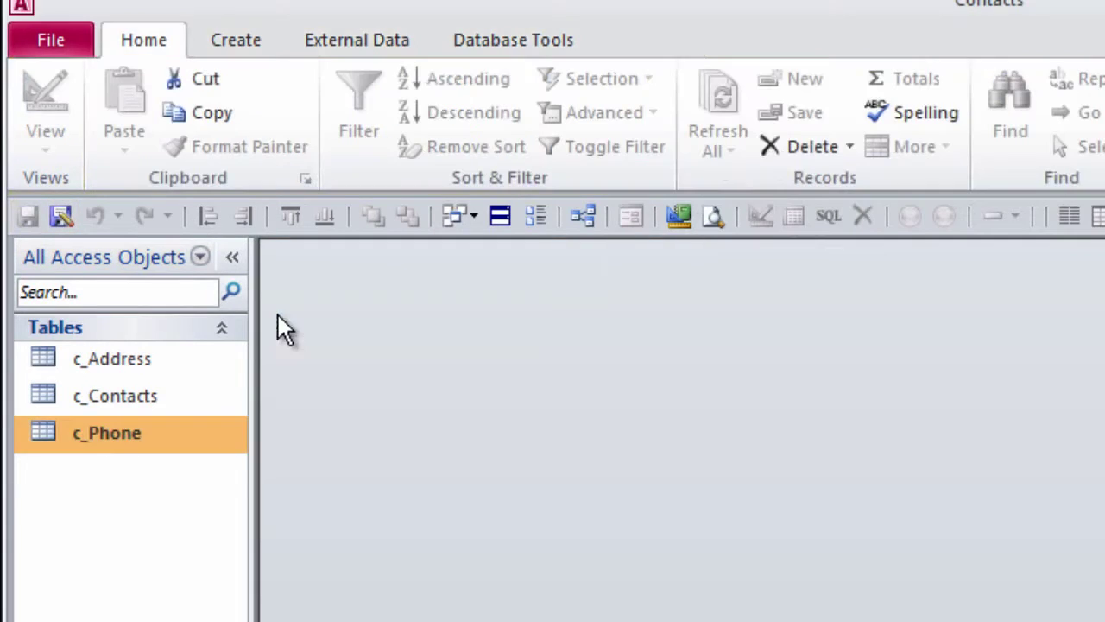
Set the c_Address table's Subdatasheet Name to [None], save and close its design
{"action": "right_click", "coordinate": [152, 356]}
{"action": "left_click", "coordinate": [257, 404]}
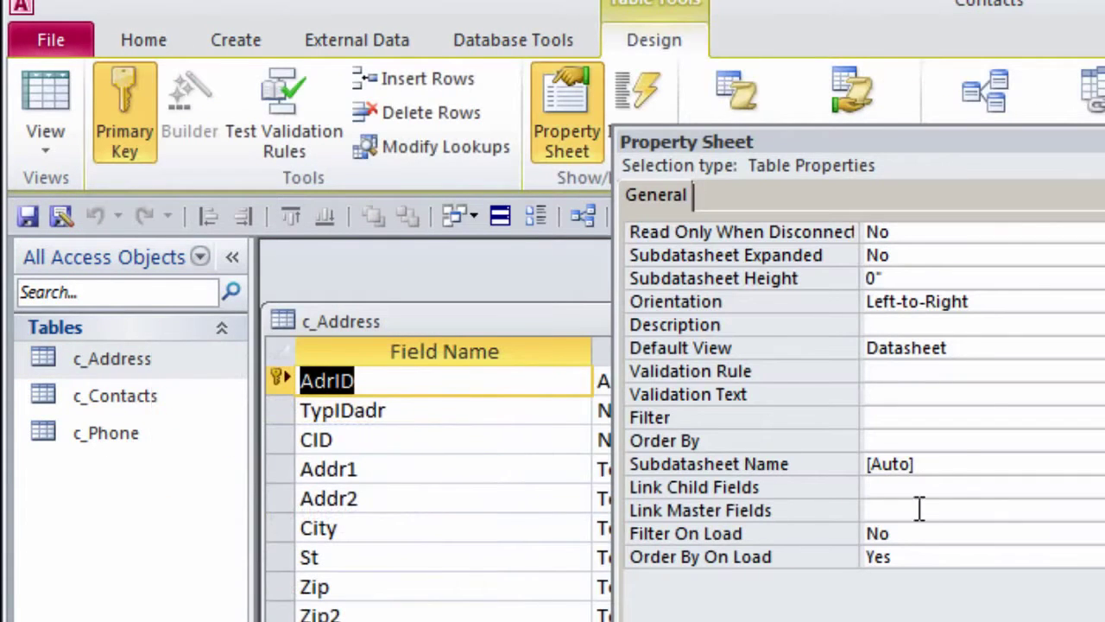
{"action": "left_click", "coordinate": [962, 465]}
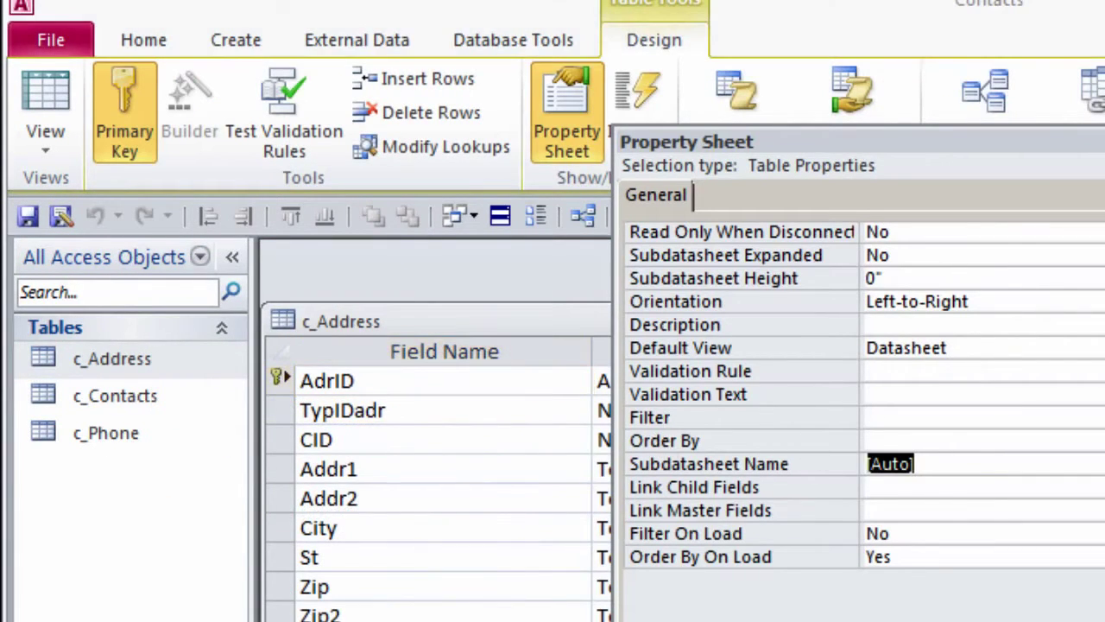
{"action": "left_click", "coordinate": [1097, 463]}
{"action": "left_click", "coordinate": [987, 505]}
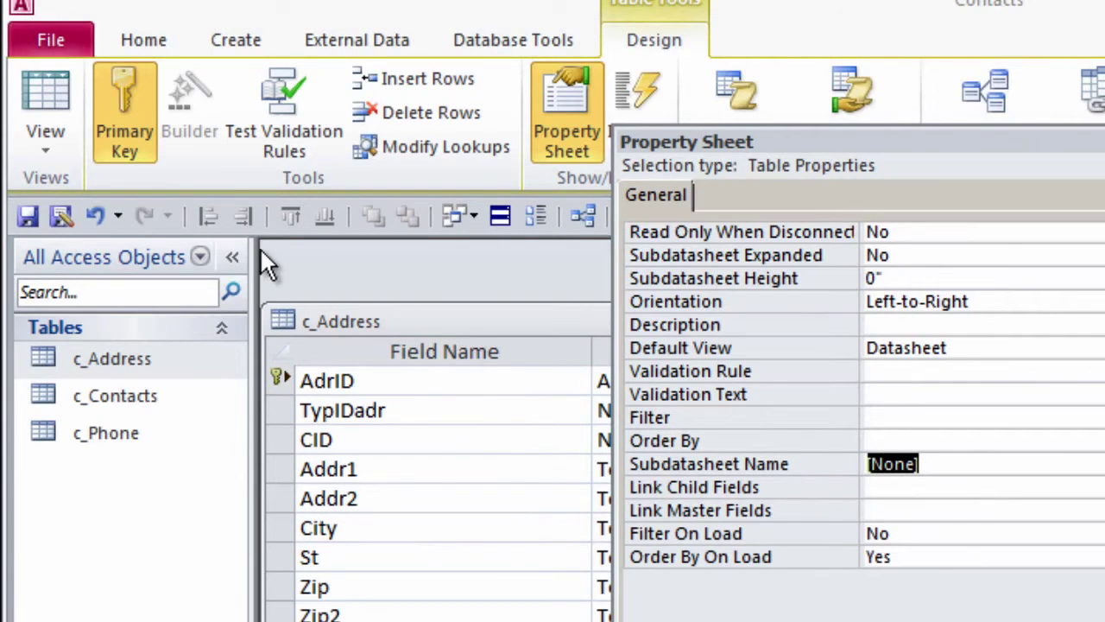
{"action": "left_click", "coordinate": [26, 216]}
{"action": "key", "text": "ctrl+w"}
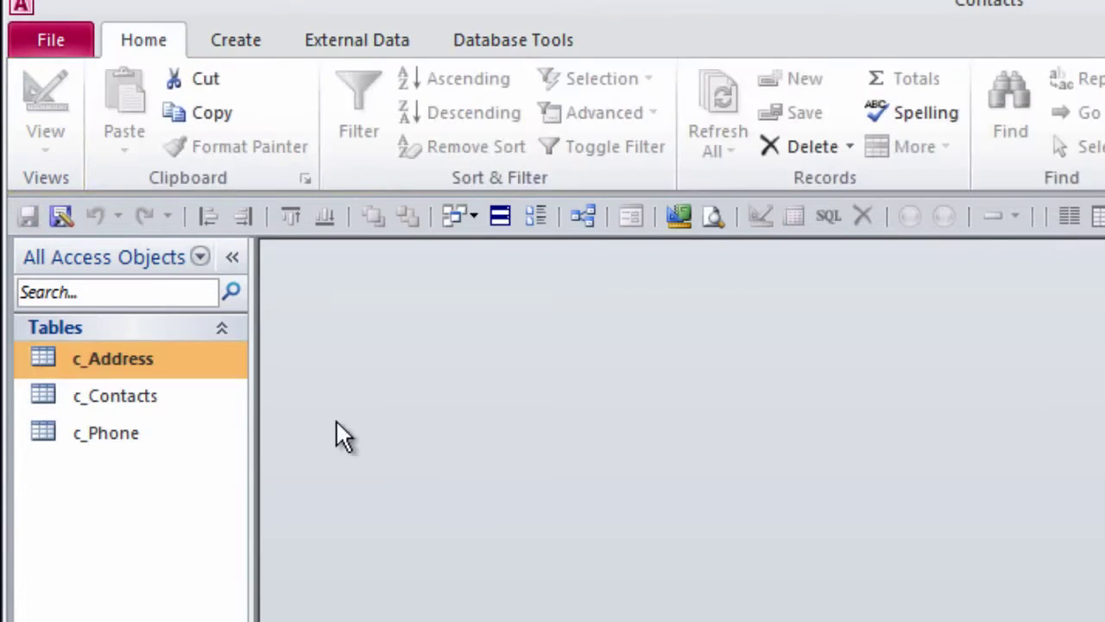
{"action": "left_click", "coordinate": [51, 40]}
Turn off Perform name AutoCorrect in Current Database options, then compact and repair
{"action": "left_click", "coordinate": [94, 477]}
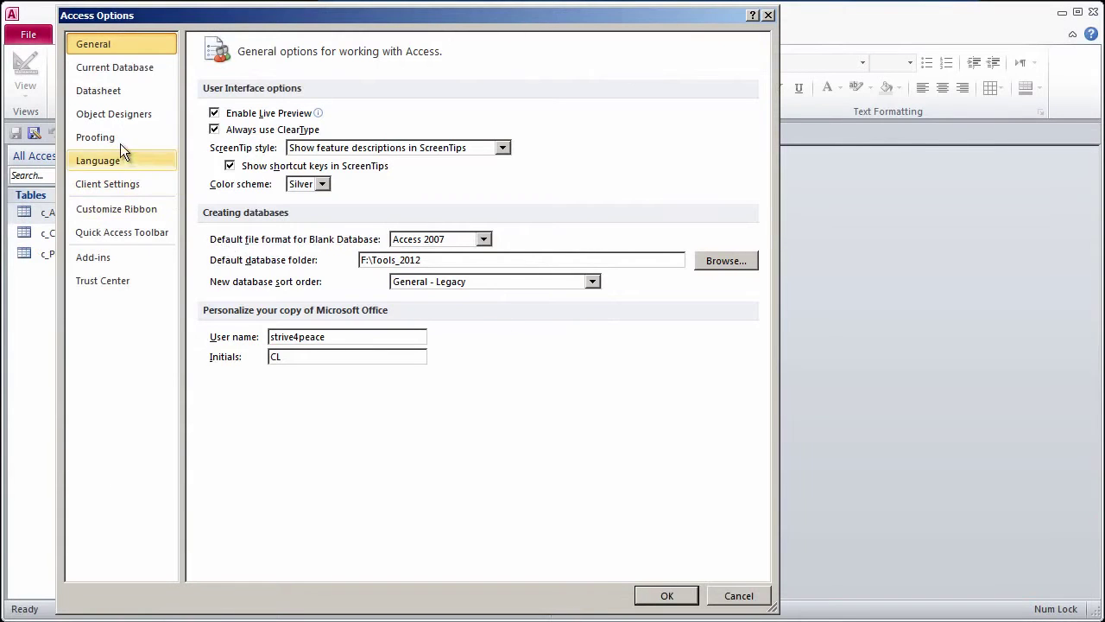
{"action": "left_click", "coordinate": [124, 71]}
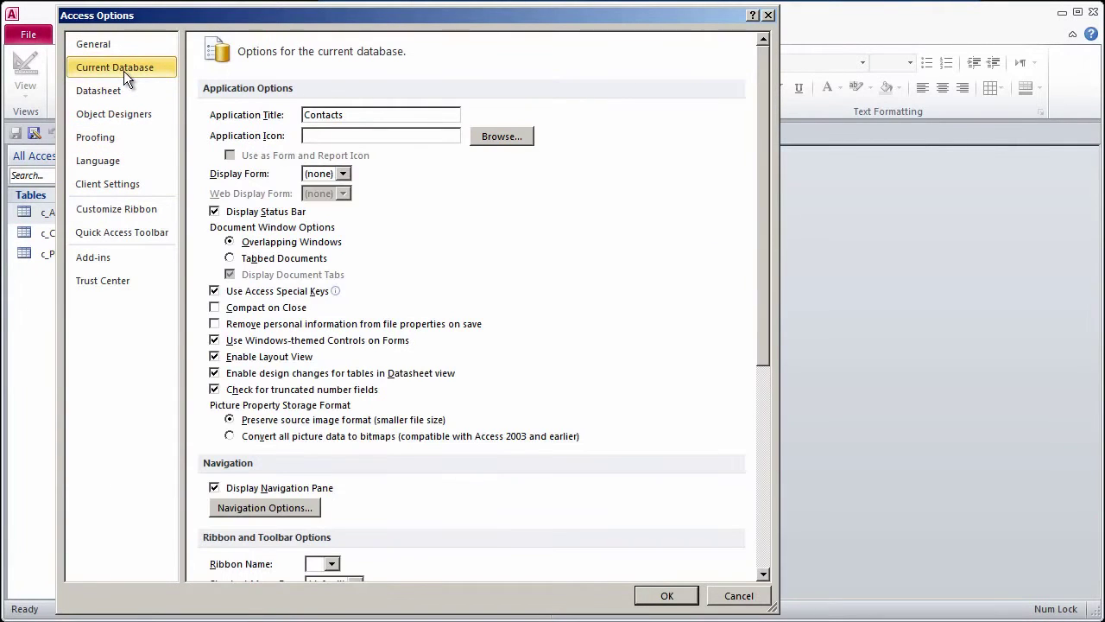
{"action": "left_click", "coordinate": [762, 514]}
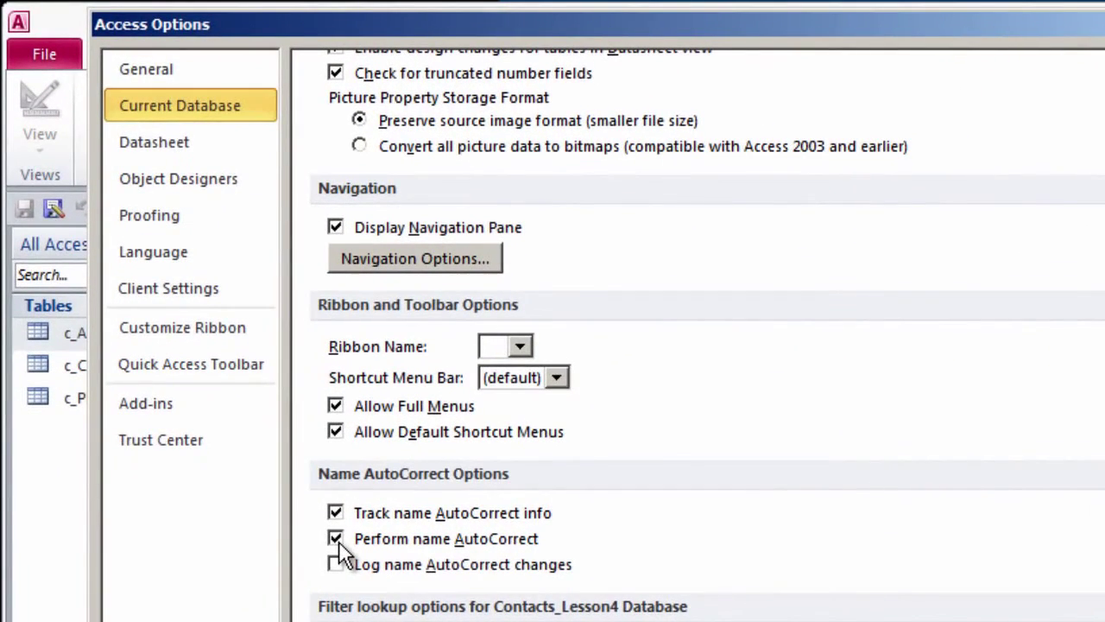
{"action": "left_click", "coordinate": [332, 530]}
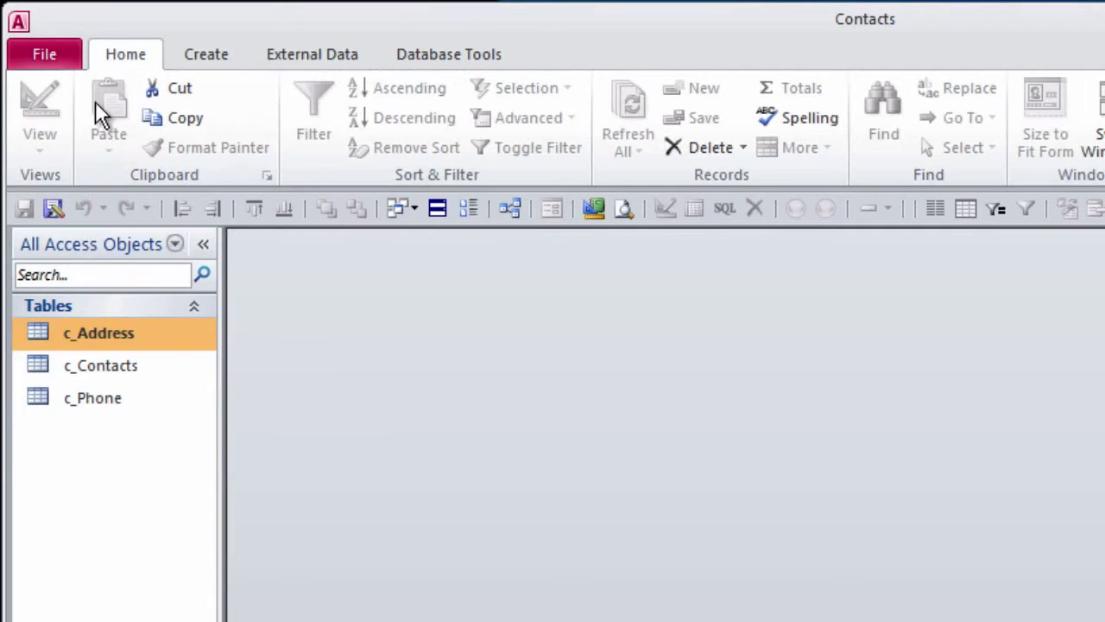
{"action": "left_click", "coordinate": [40, 55]}
{"action": "left_click", "coordinate": [354, 293]}
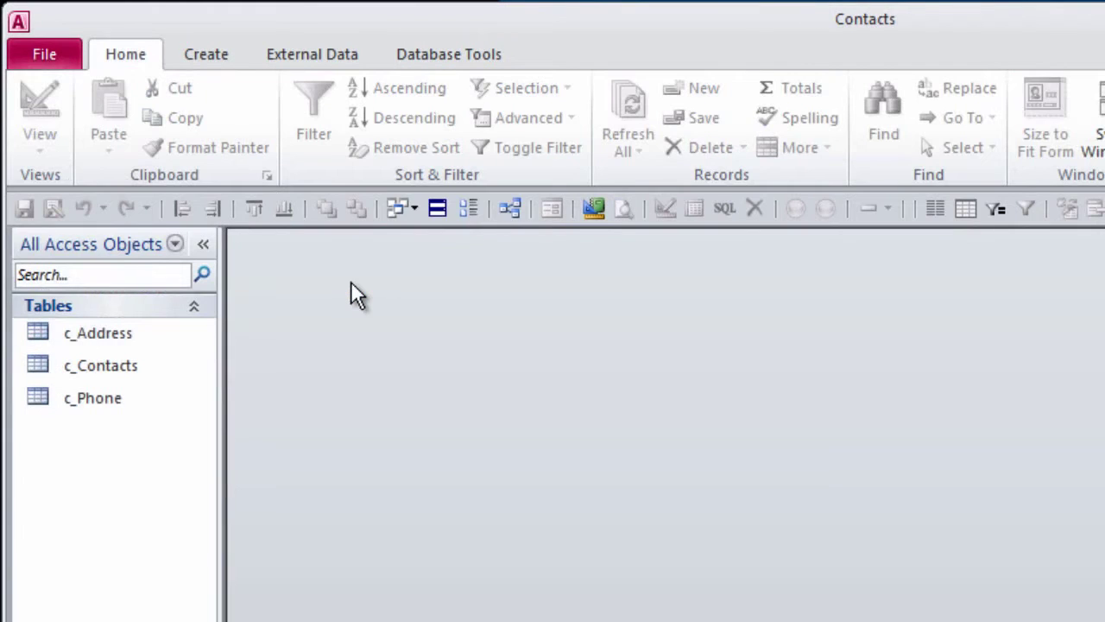
Turn off Track name AutoCorrect info, then compact and repair the database again
{"action": "left_click", "coordinate": [33, 49]}
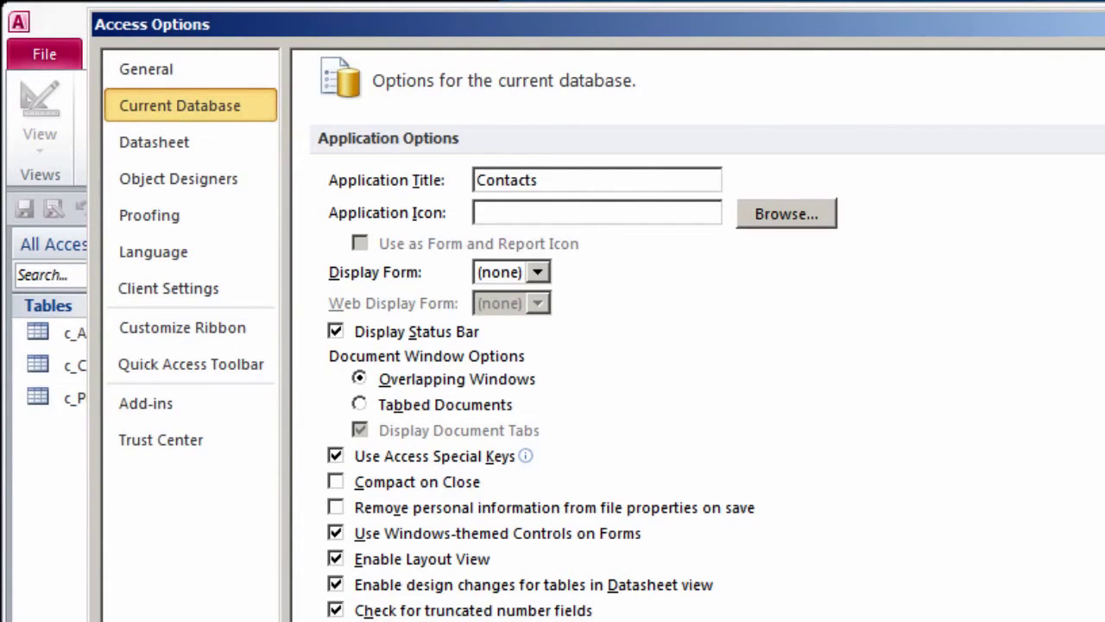
{"action": "scroll", "coordinate": [691, 345], "scroll_direction": "down", "scroll_amount": 10}
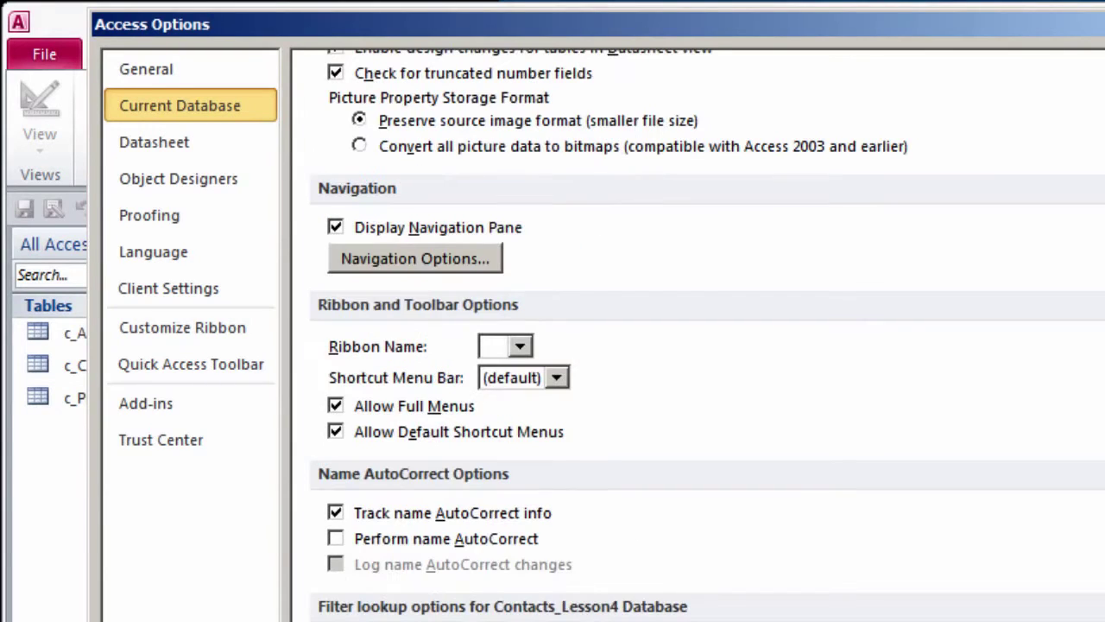
{"action": "left_click", "coordinate": [335, 513]}
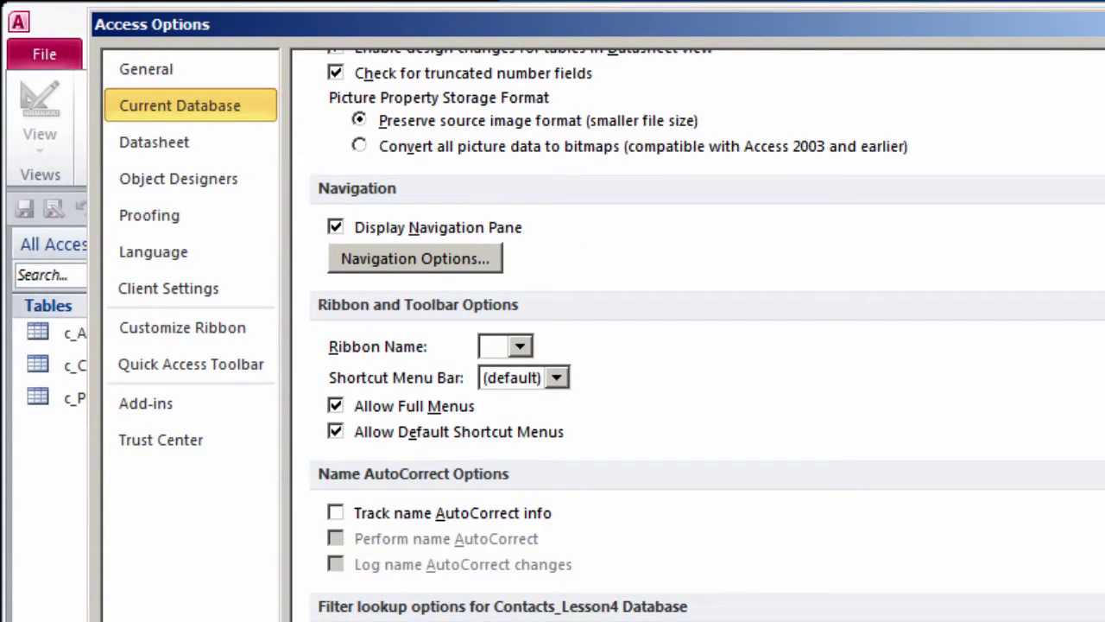
{"action": "key", "text": "Return"}
{"action": "left_click", "coordinate": [43, 55]}
{"action": "left_click", "coordinate": [356, 259]}
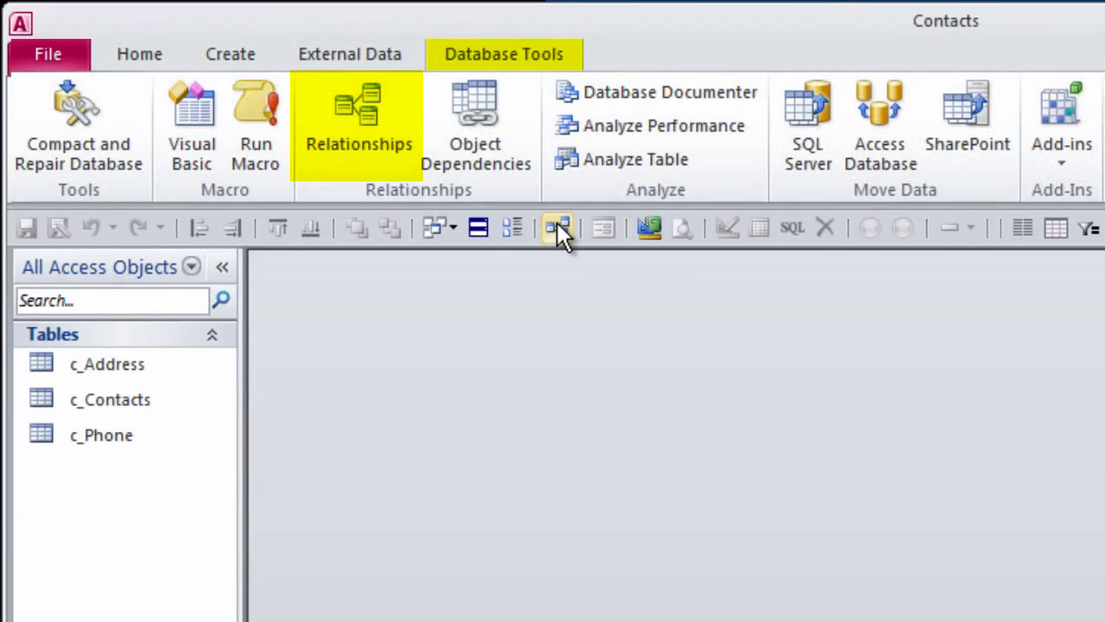
In the Relationships diagram, enlarge the c_Contacts, c_Address and c_Phone boxes to show all fields
{"action": "left_click", "coordinate": [557, 222]}
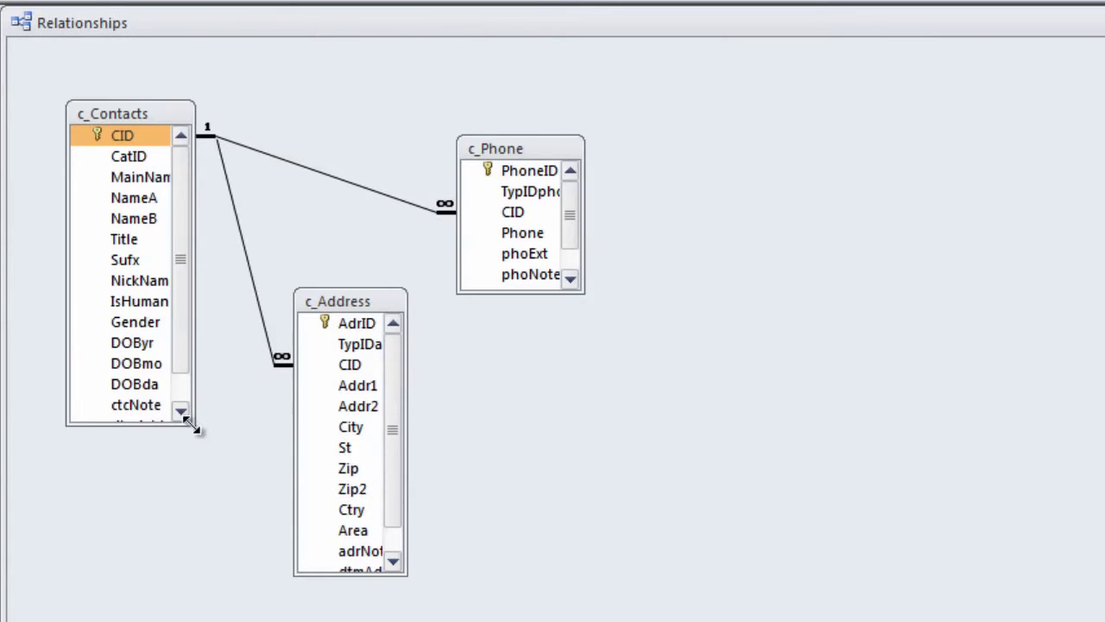
{"action": "left_click_drag", "start_coordinate": [198, 426], "coordinate": [215, 471]}
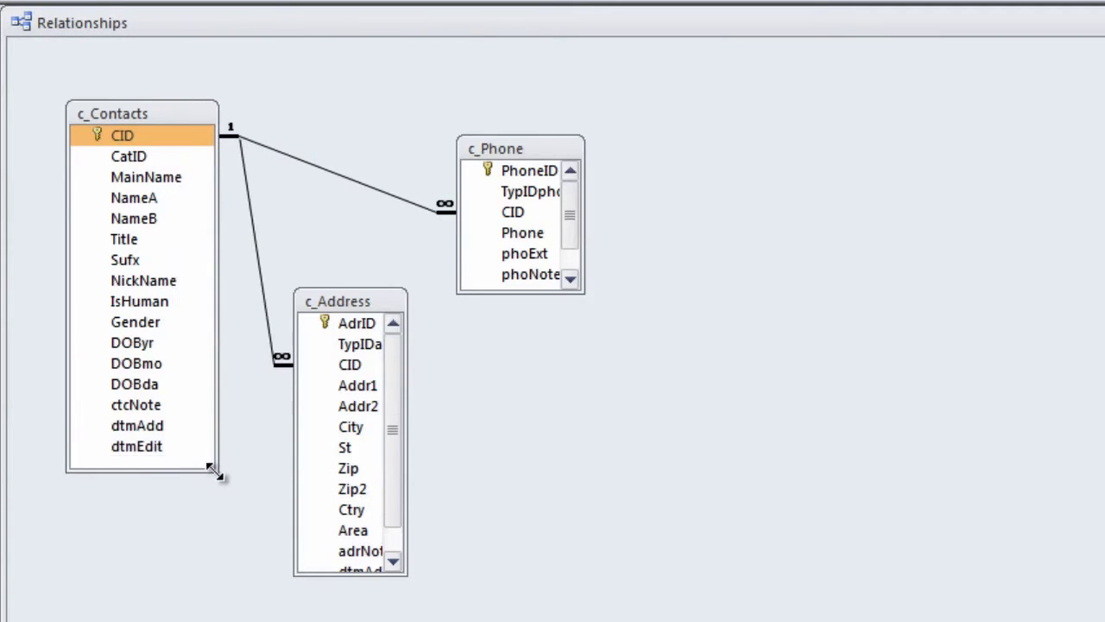
{"action": "left_click_drag", "start_coordinate": [406, 574], "coordinate": [425, 620]}
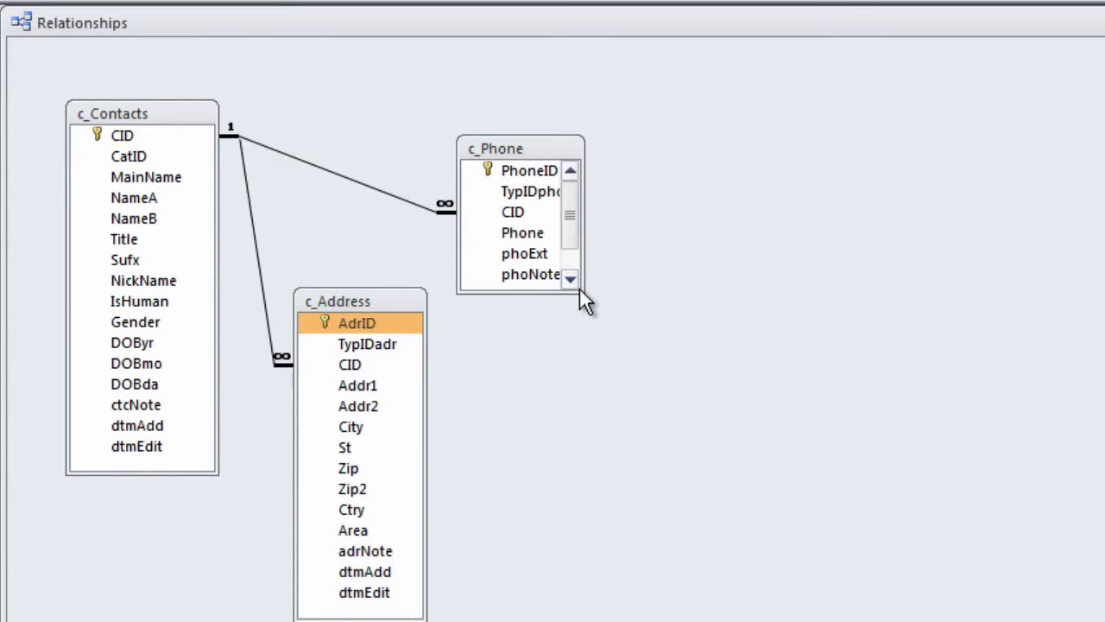
{"action": "left_click_drag", "start_coordinate": [584, 293], "coordinate": [594, 347]}
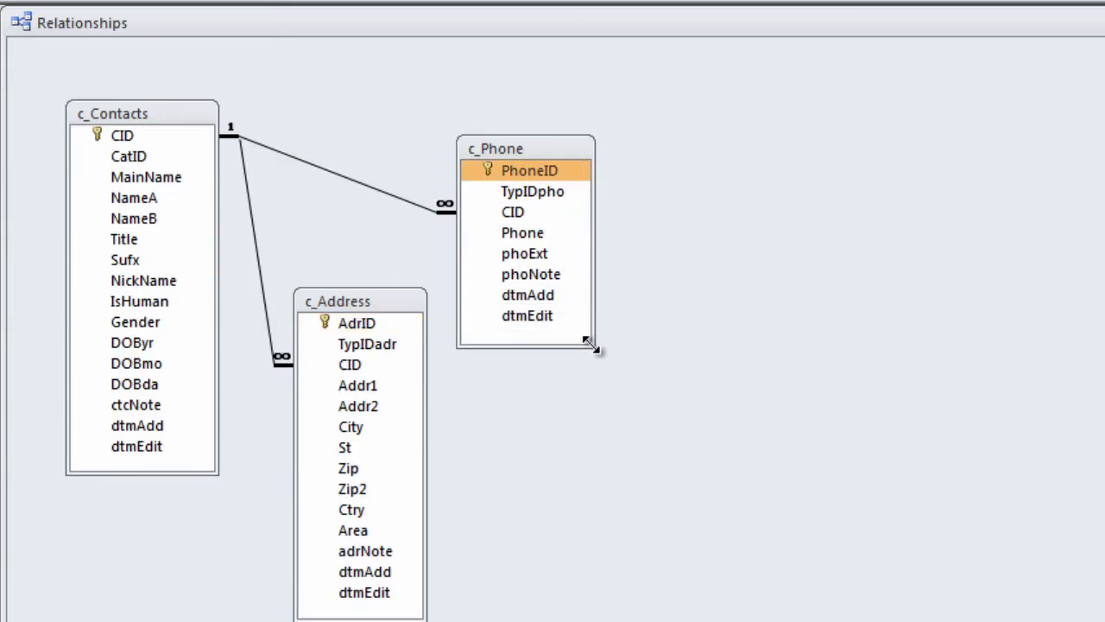
{"action": "left_click", "coordinate": [148, 156]}
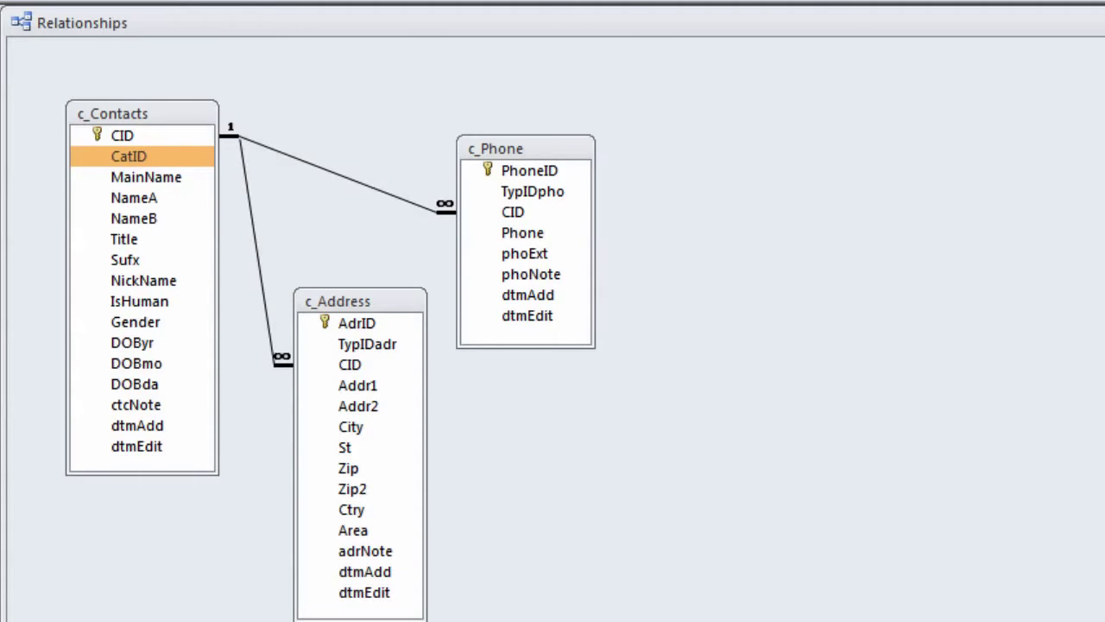
{"action": "left_click", "coordinate": [93, 280]}
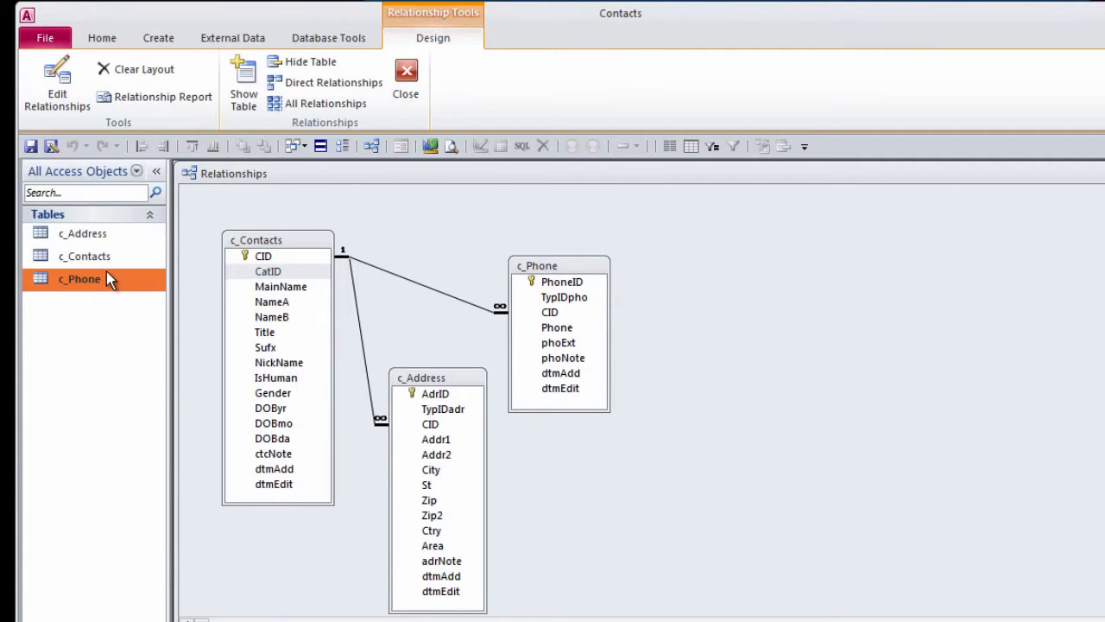
Copy c_Phone and paste it as a structure-only table named c_Category
{"action": "right_click", "coordinate": [109, 279]}
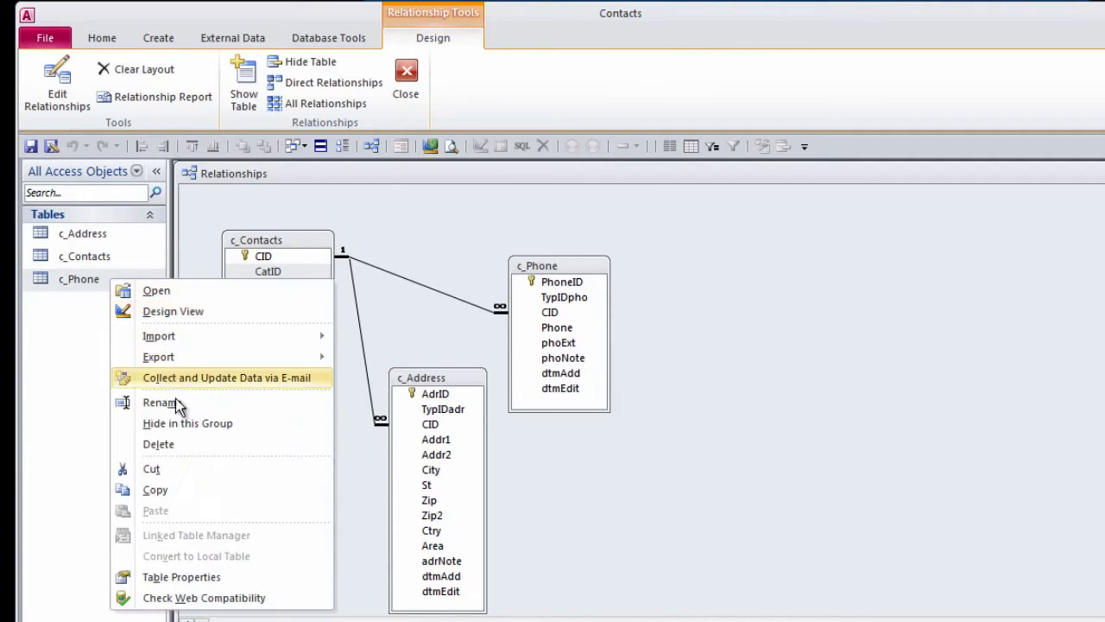
{"action": "left_click", "coordinate": [191, 487]}
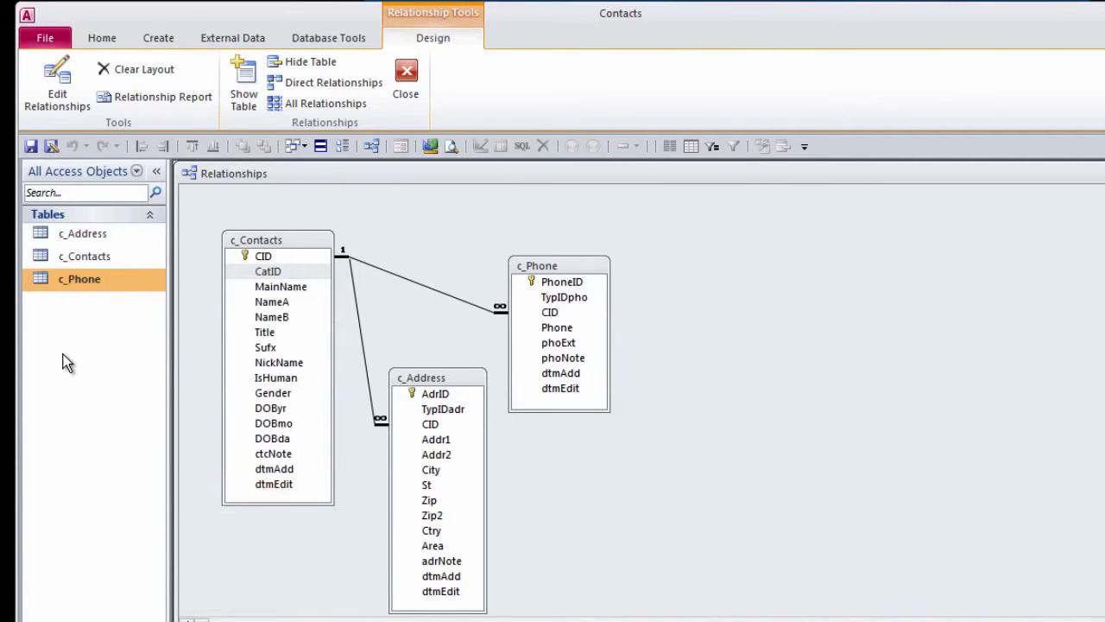
{"action": "right_click", "coordinate": [63, 355]}
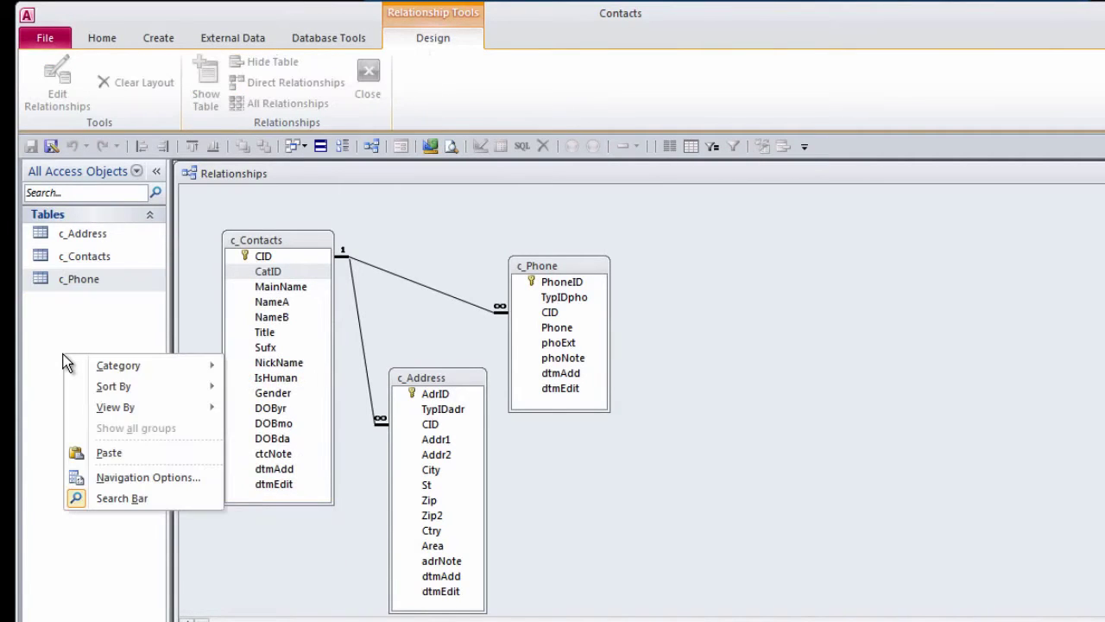
{"action": "left_click", "coordinate": [142, 455]}
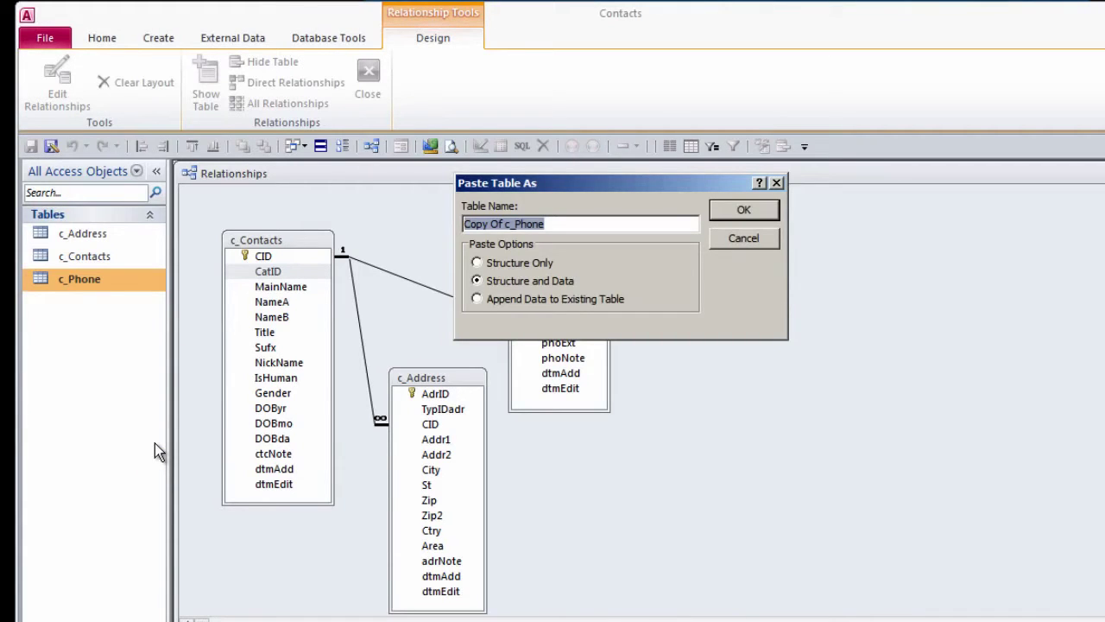
{"action": "type", "text": "c_Categories"}
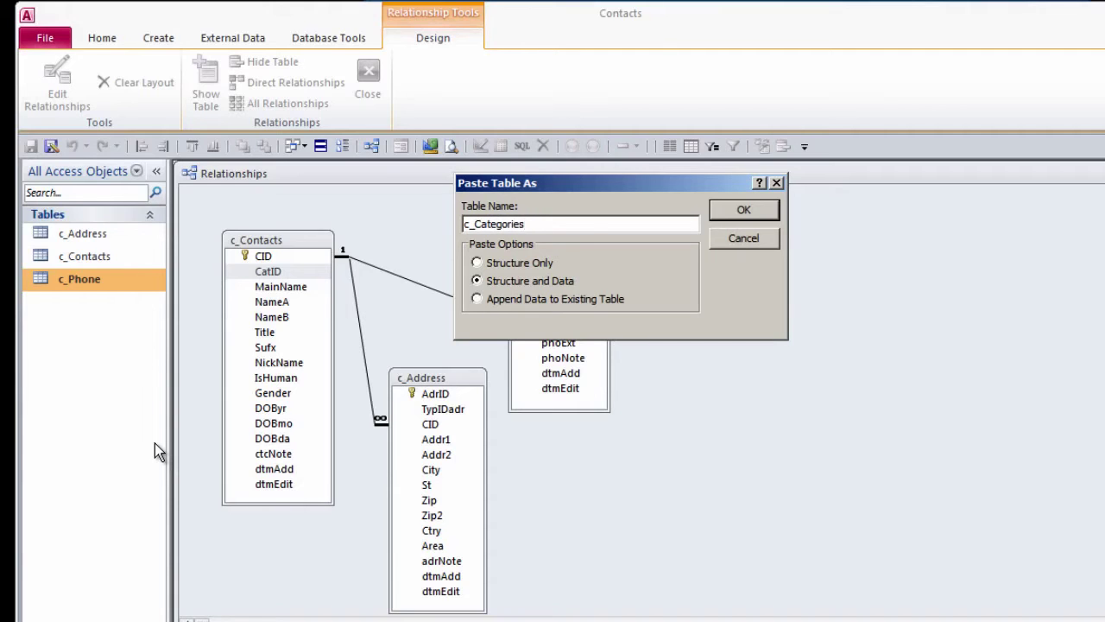
{"action": "key", "text": "BackSpace"}
{"action": "key", "text": "BackSpace"}
{"action": "key", "text": "BackSpace"}
{"action": "type", "text": "y"}
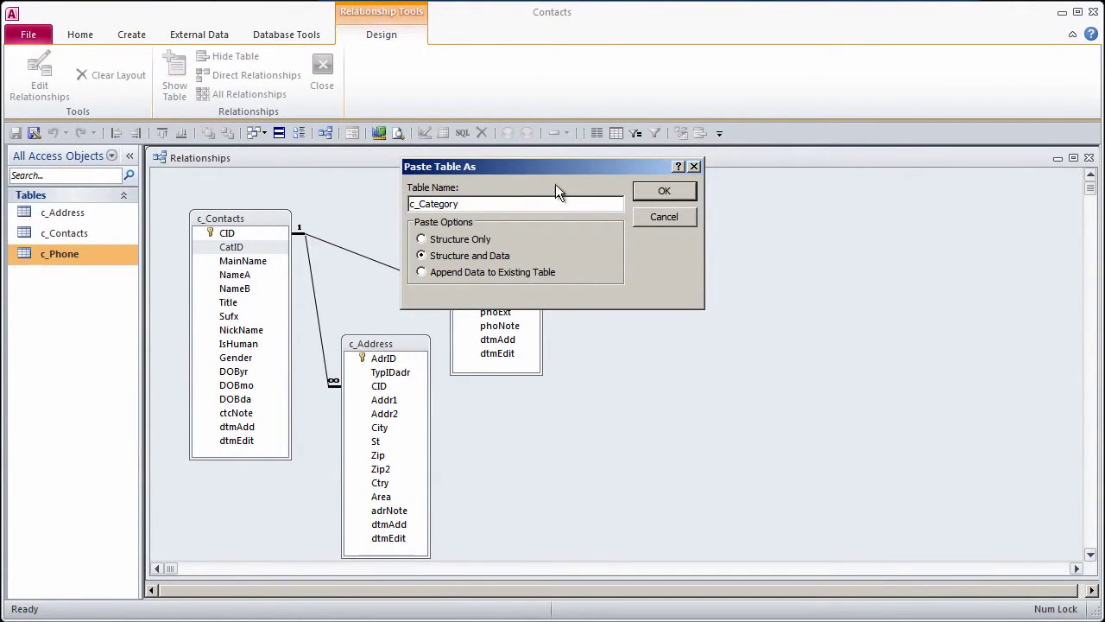
{"action": "left_click_drag", "start_coordinate": [563, 168], "coordinate": [812, 216]}
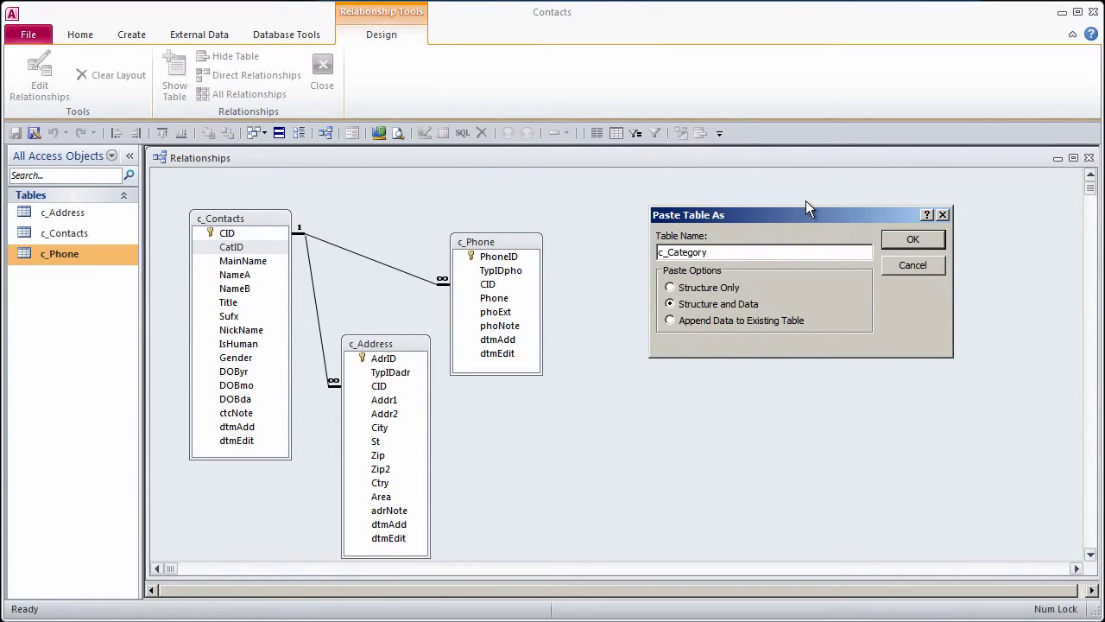
{"action": "left_click", "coordinate": [671, 288]}
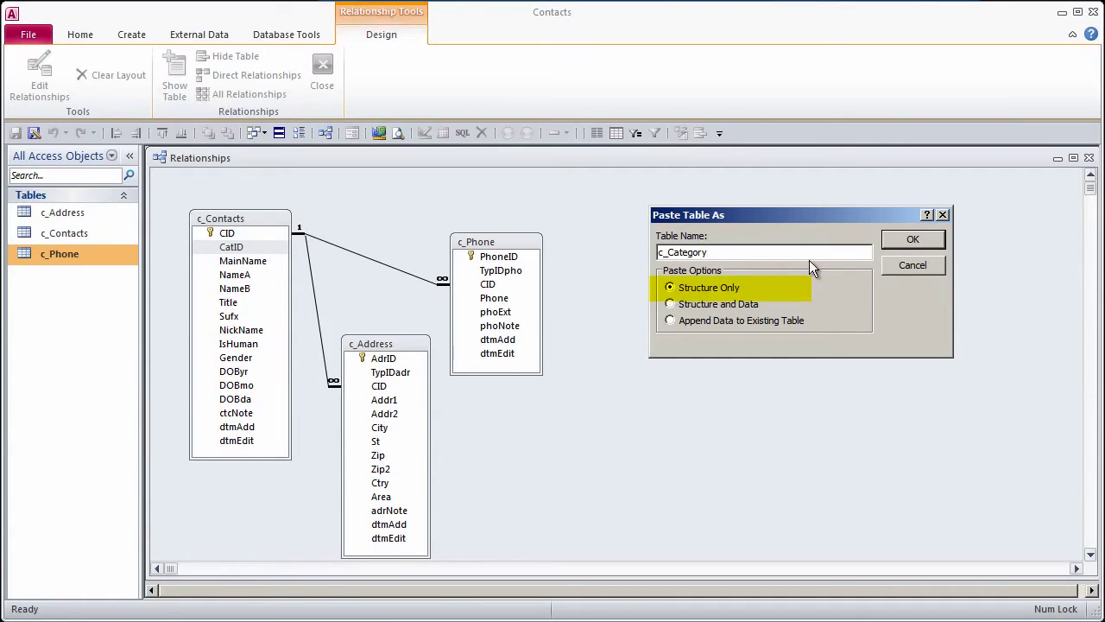
{"action": "left_click", "coordinate": [911, 239]}
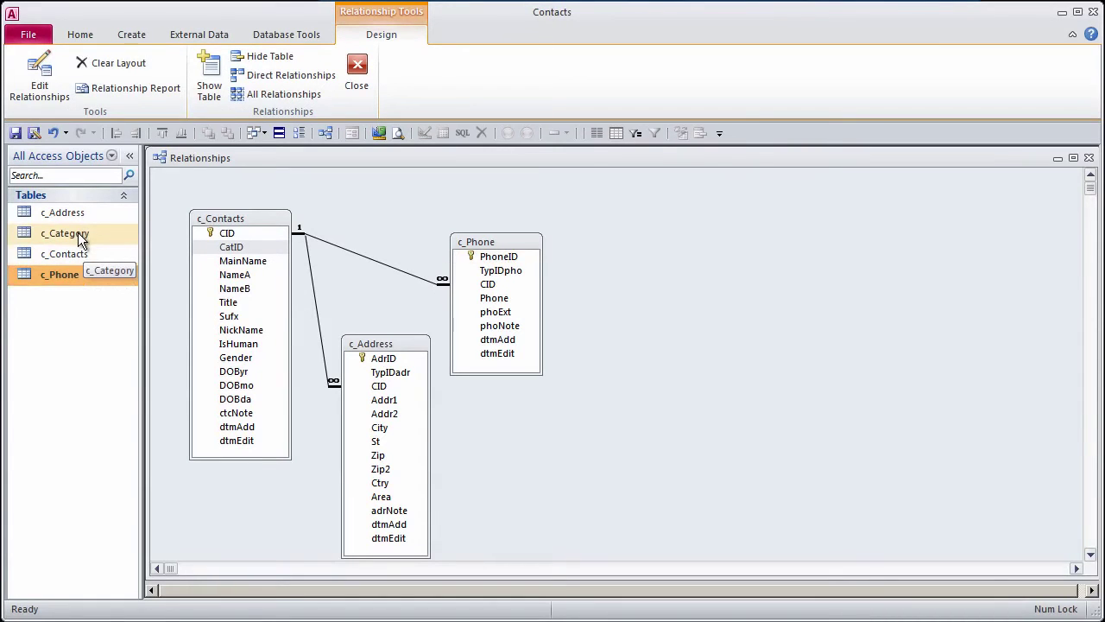
Rename the c_Contacts table to c_Contact
{"action": "right_click", "coordinate": [90, 256]}
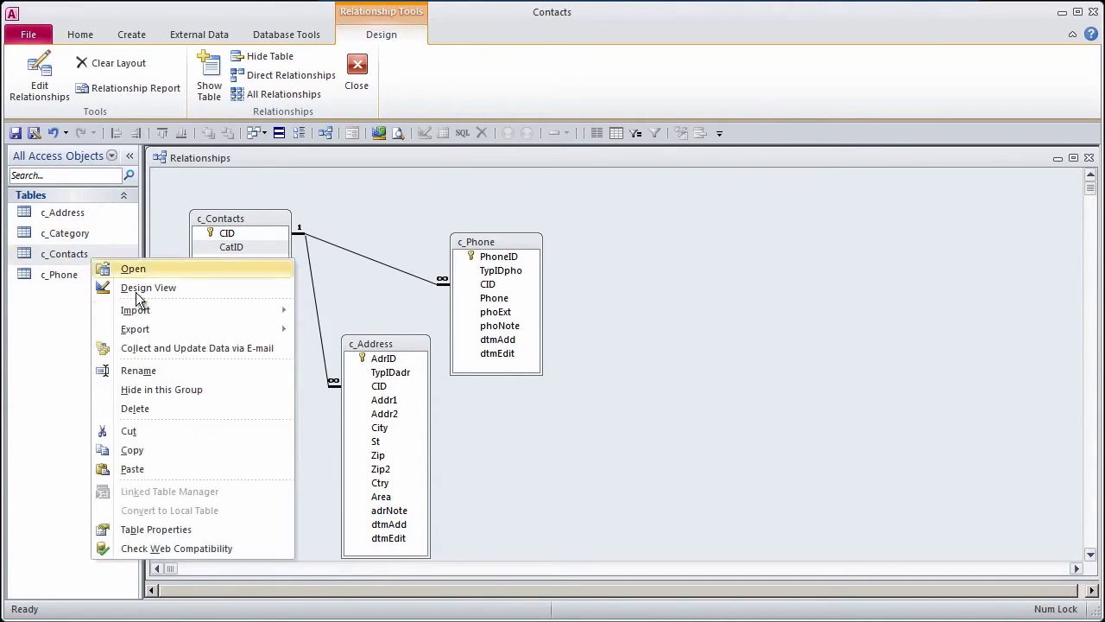
{"action": "left_click", "coordinate": [192, 370]}
{"action": "left_click", "coordinate": [96, 253]}
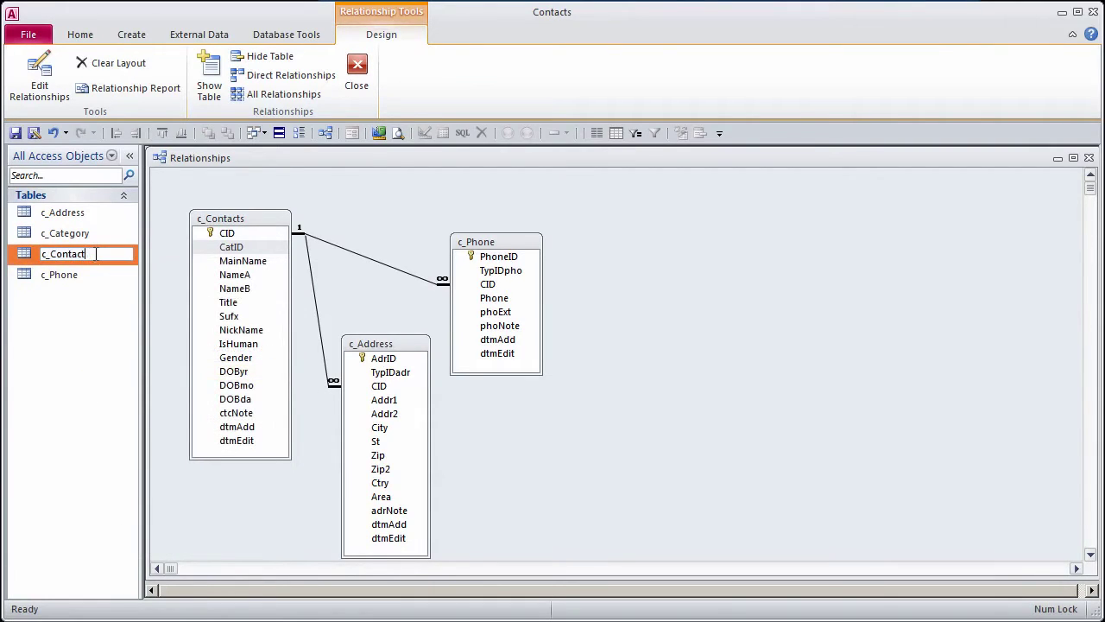
{"action": "key", "text": "Return"}
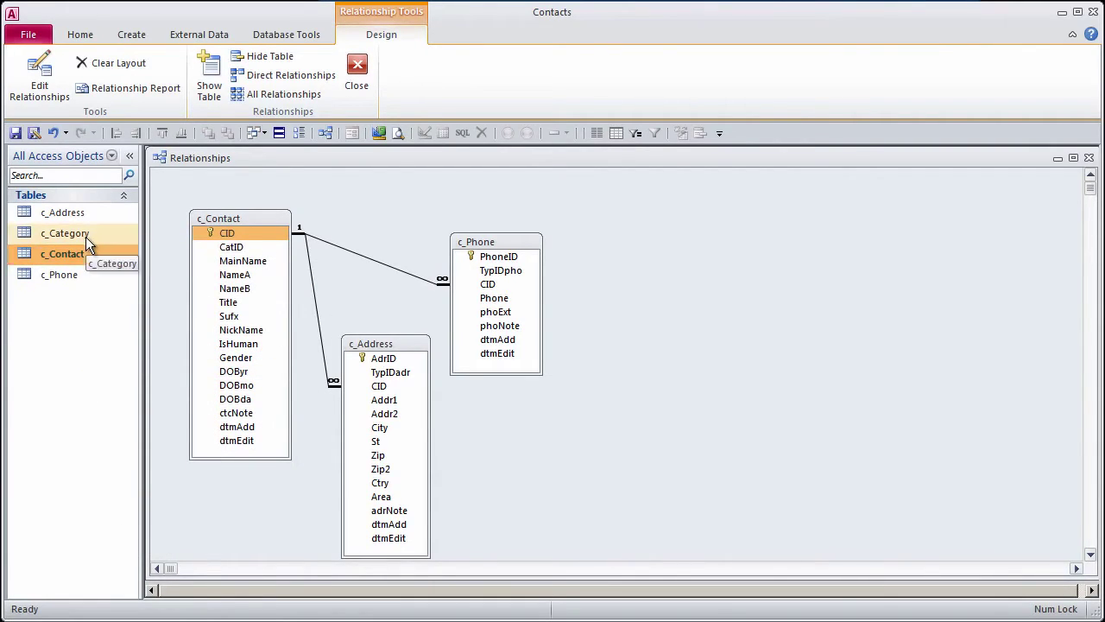
In c_Category design, rename PhoneID to CatID with a CatID description; delete TypIDpho and CID
{"action": "right_click", "coordinate": [85, 237]}
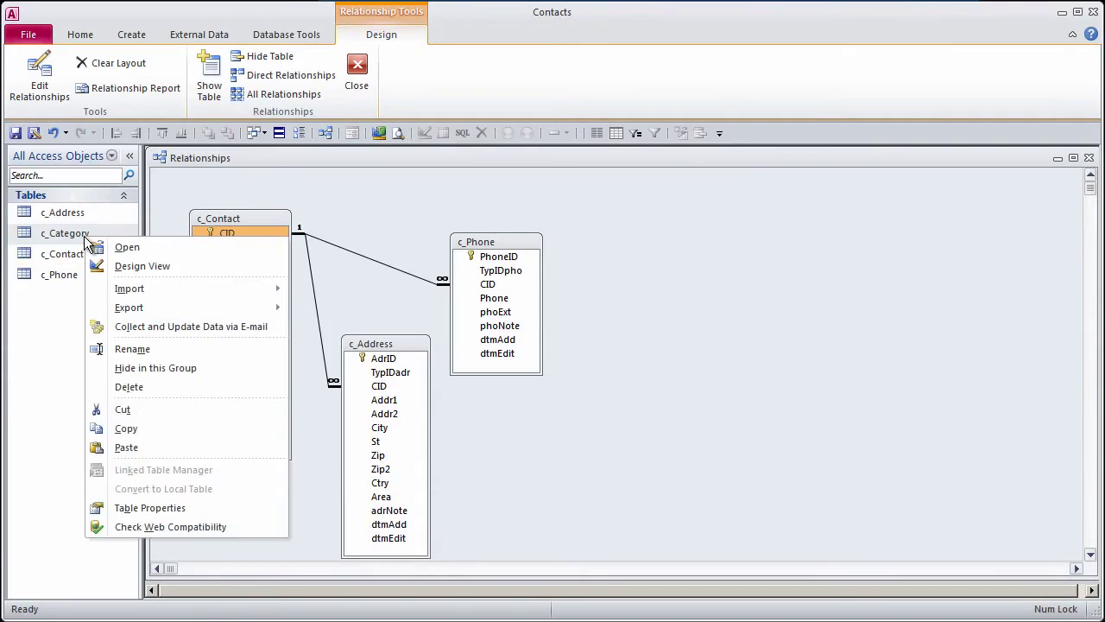
{"action": "left_click", "coordinate": [164, 265]}
{"action": "left_click", "coordinate": [868, 90]}
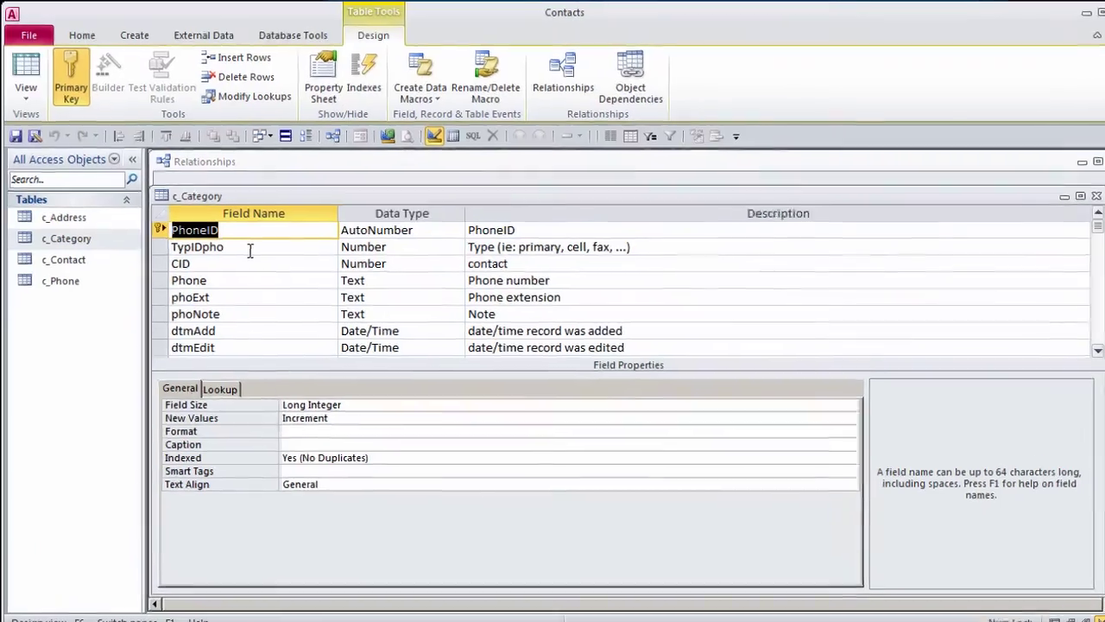
{"action": "type", "text": "CatID"}
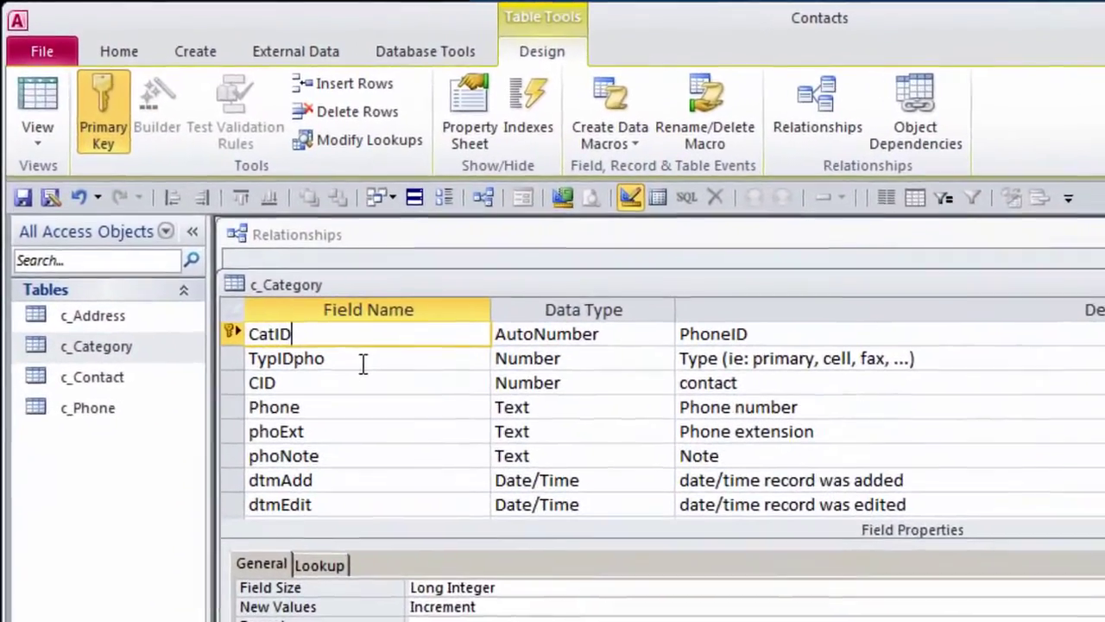
{"action": "key", "text": "F2"}
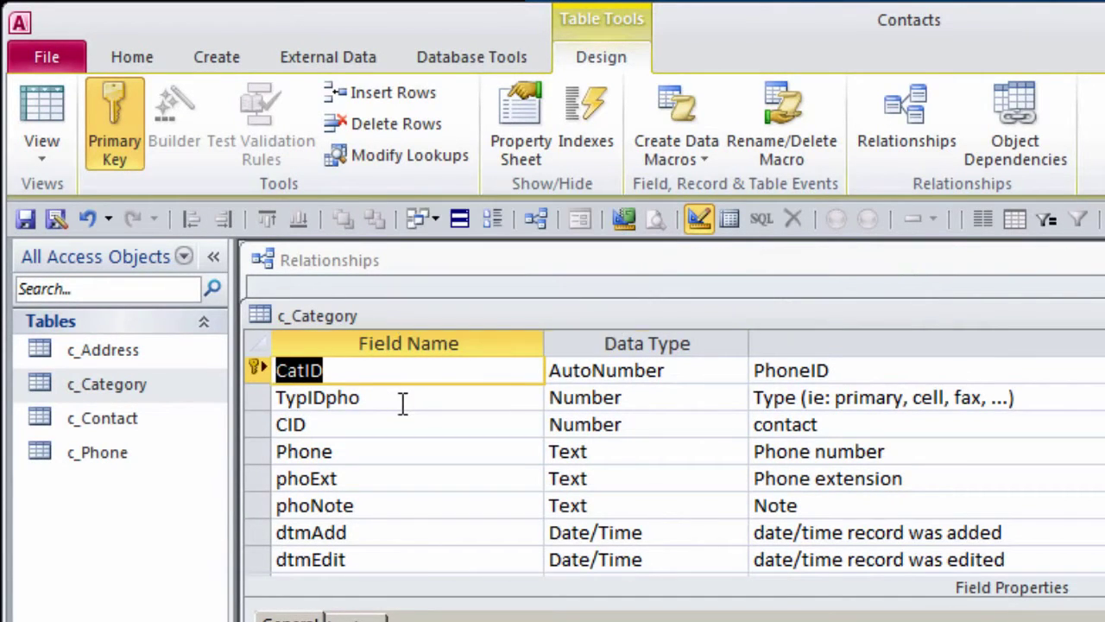
{"action": "key", "text": "Tab"}
{"action": "key", "text": "Tab"}
{"action": "key", "text": "ctrl+v"}
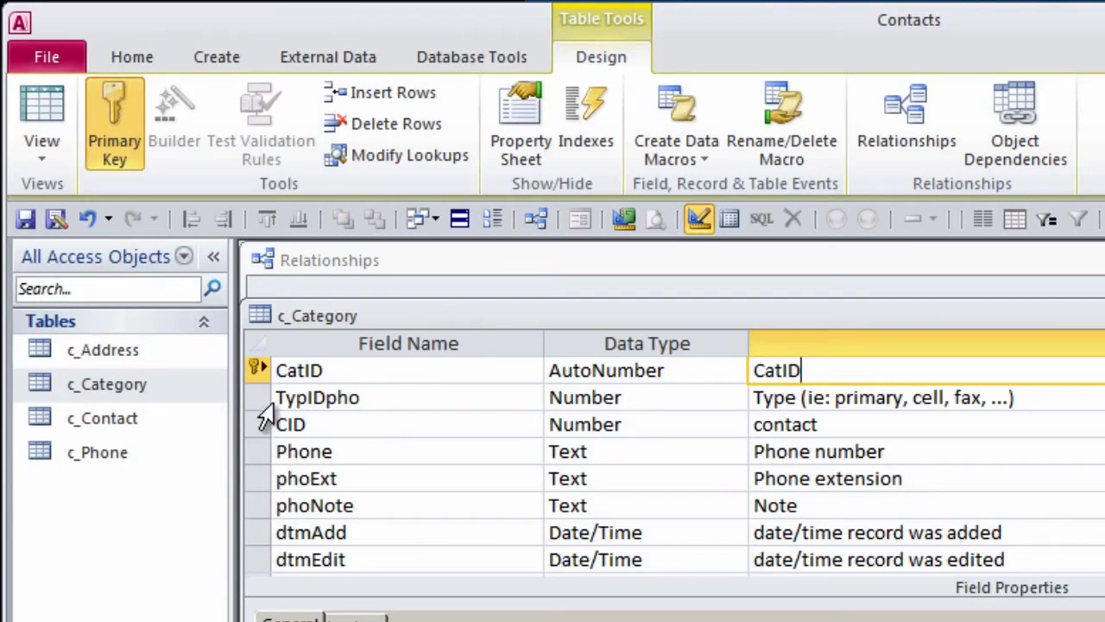
{"action": "left_click", "coordinate": [256, 395]}
{"action": "key", "text": "Delete"}
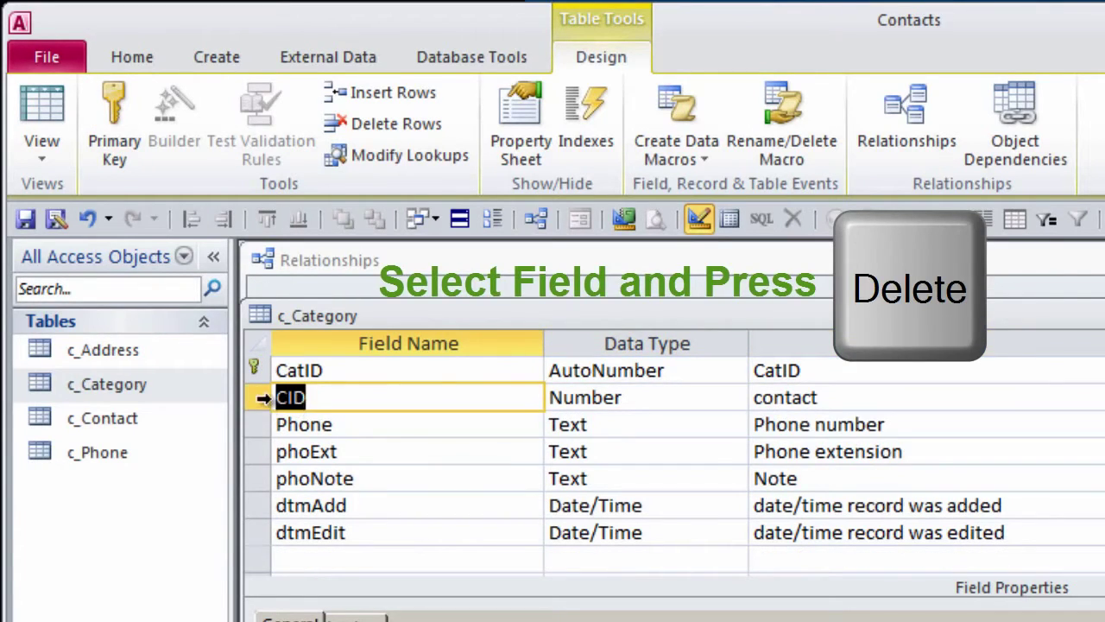
{"action": "left_click", "coordinate": [262, 397]}
{"action": "key", "text": "Delete"}
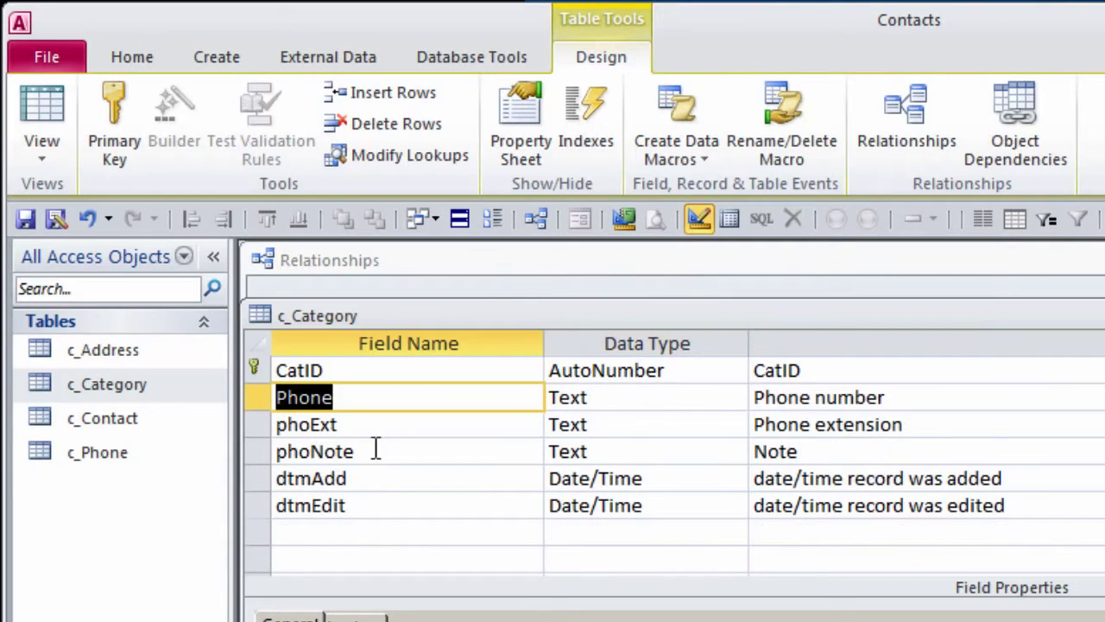
Rename Phone to Category, clear its input mask, set size 50, delete phoExt and phoNote, save
{"action": "type", "text": "Category"}
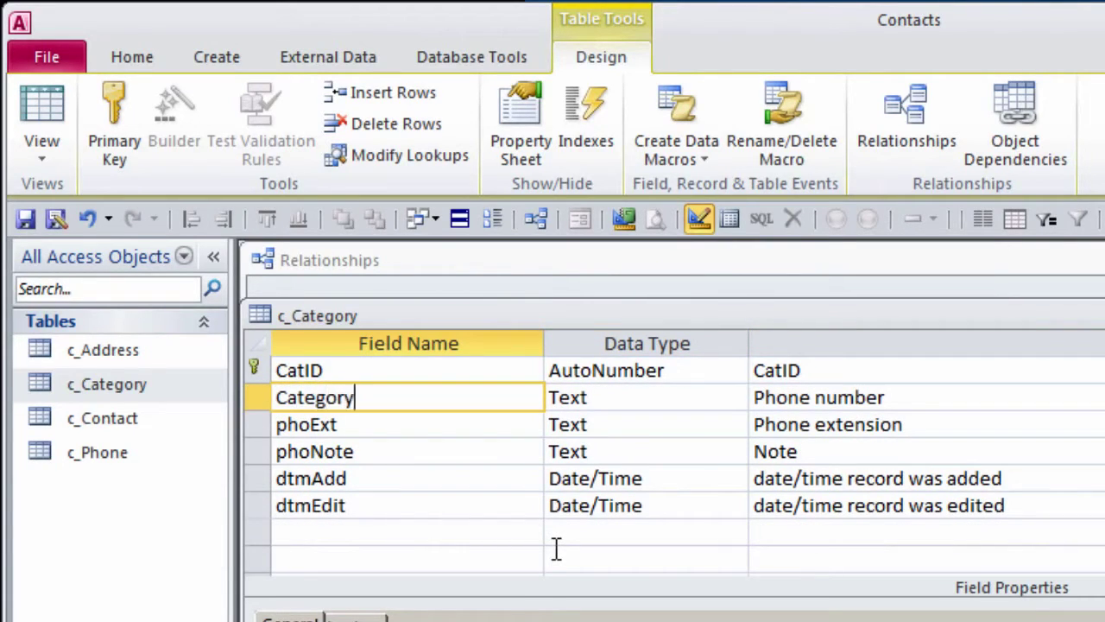
{"action": "key", "text": "Tab"}
{"action": "key", "text": "Tab"}
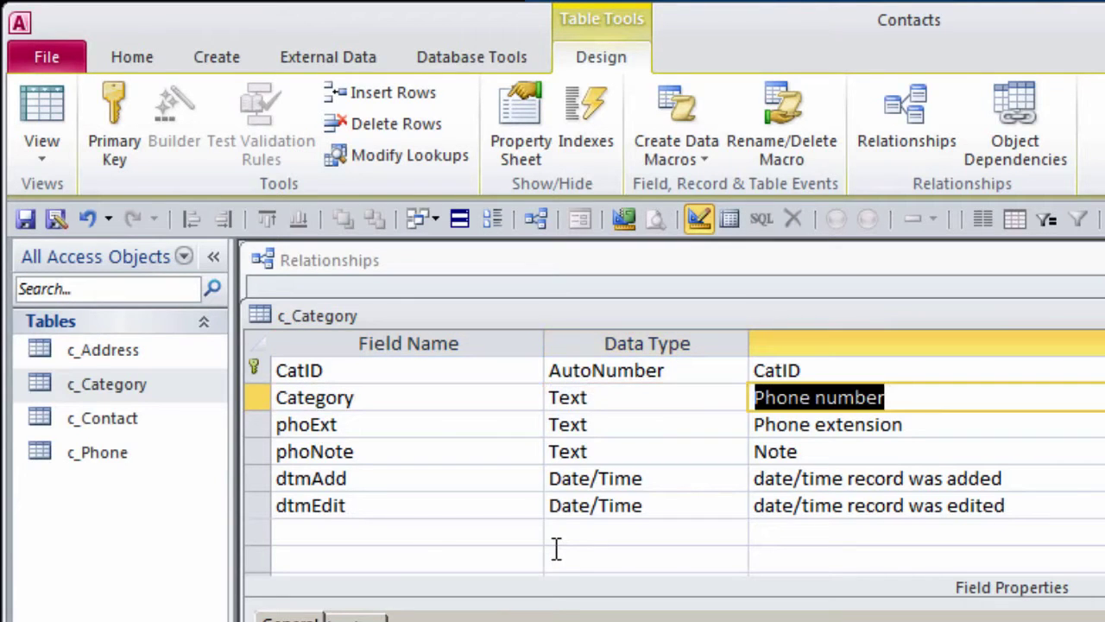
{"action": "type", "text": "Category"}
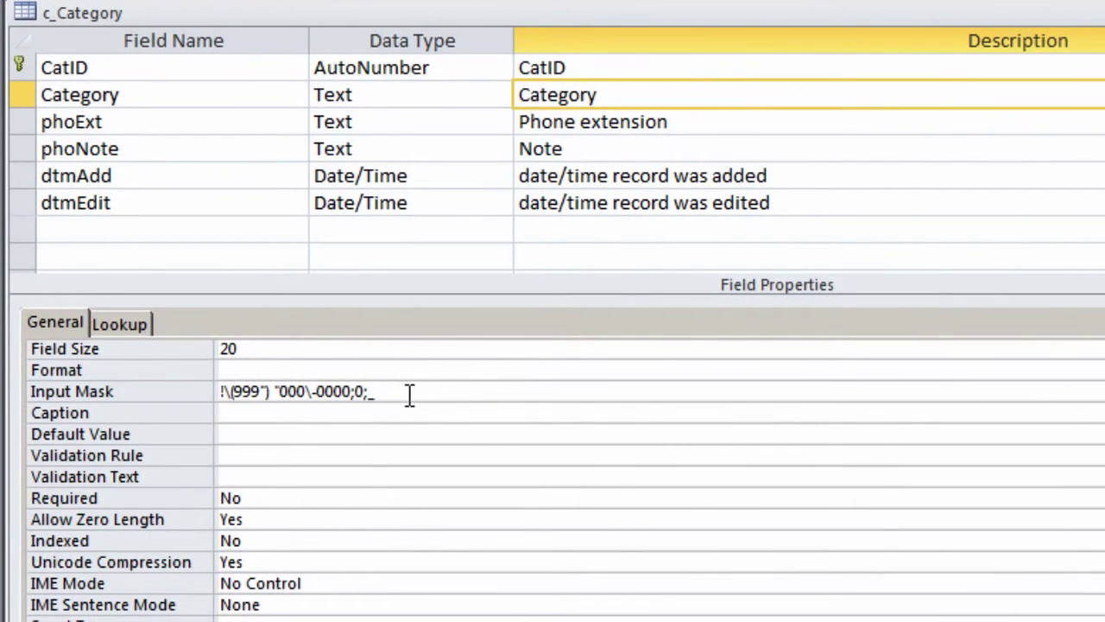
{"action": "left_click", "coordinate": [171, 391]}
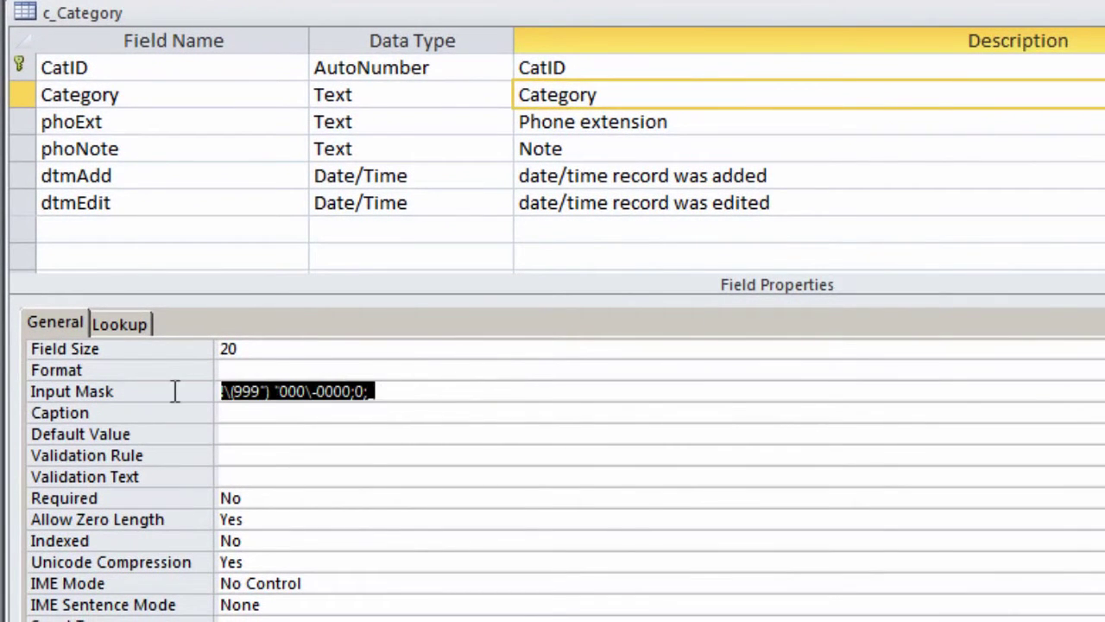
{"action": "key", "text": "Delete"}
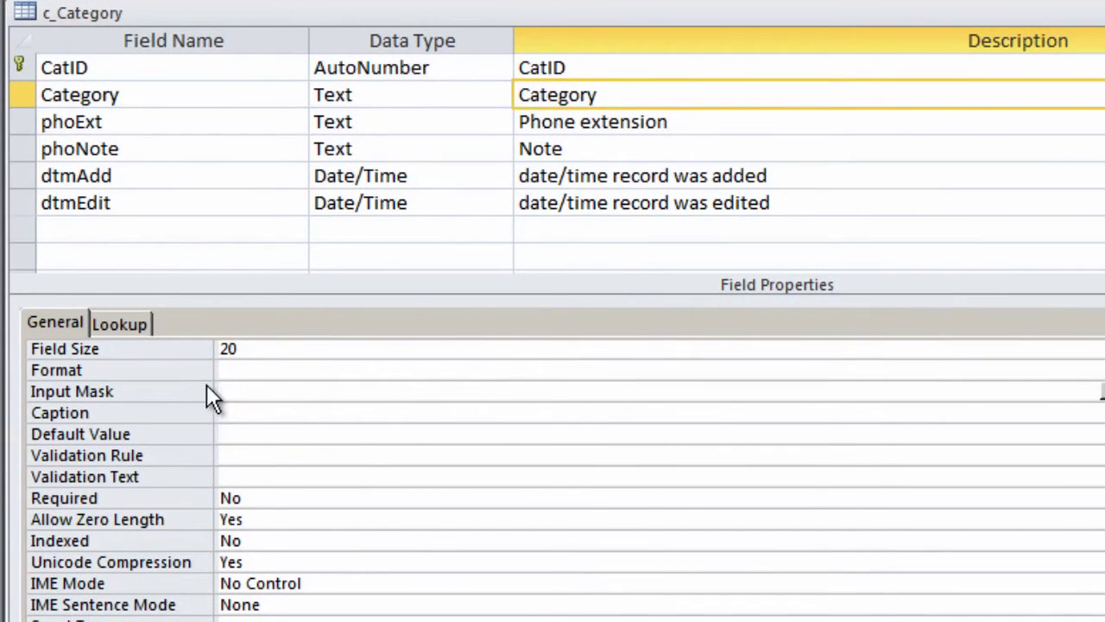
{"action": "left_click", "coordinate": [141, 347]}
{"action": "type", "text": "50"}
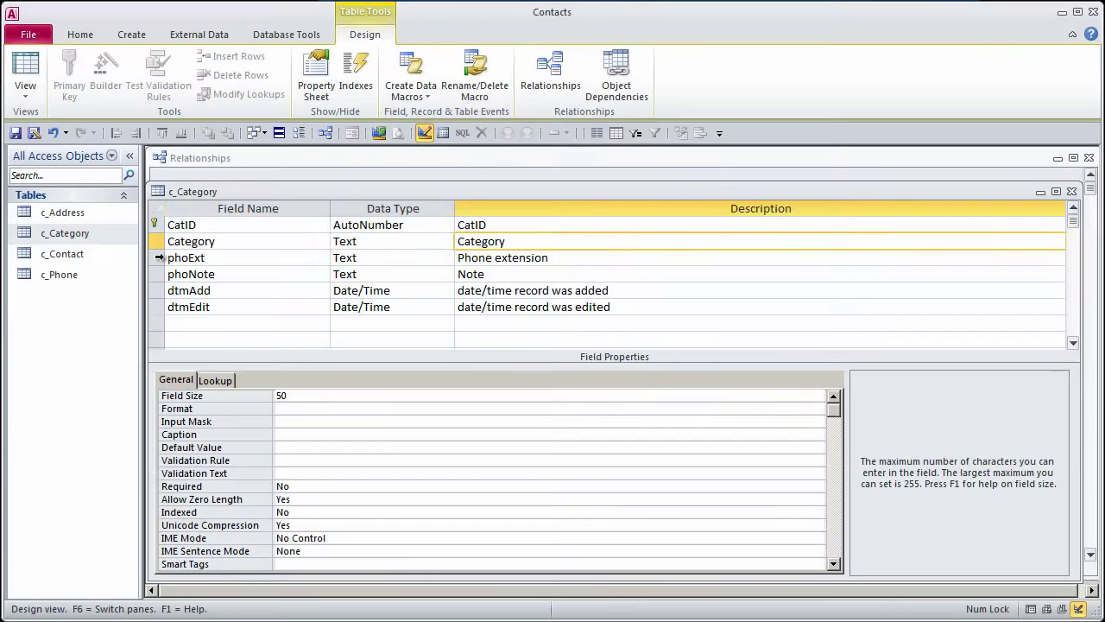
{"action": "left_click", "coordinate": [159, 257]}
{"action": "left_click_drag", "start_coordinate": [159, 257], "coordinate": [156, 272]}
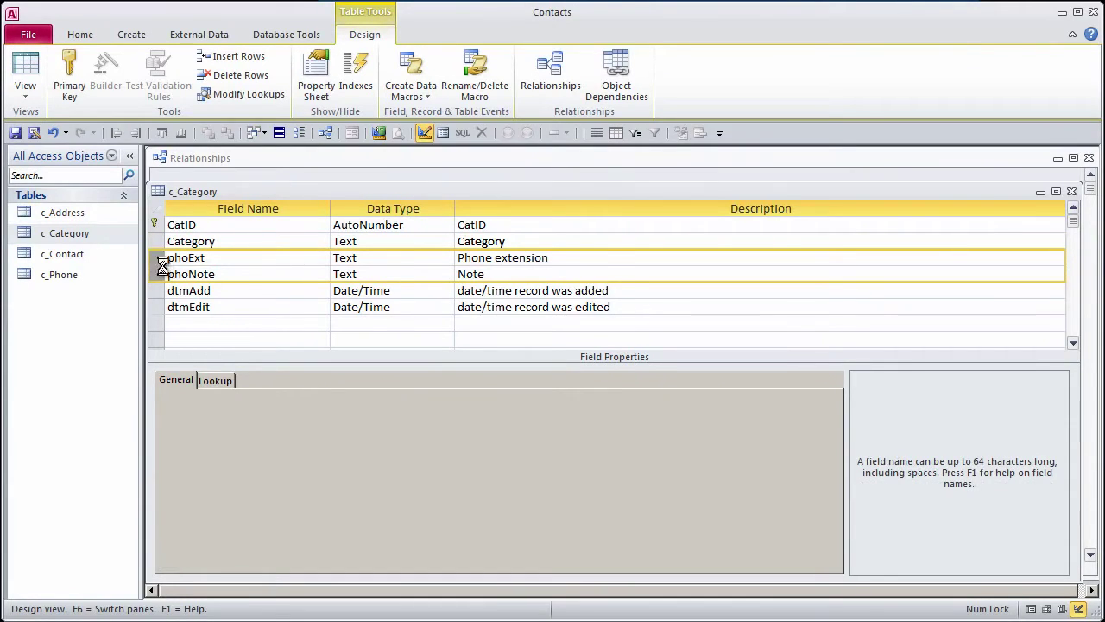
{"action": "key", "text": "Delete"}
{"action": "left_click", "coordinate": [284, 241]}
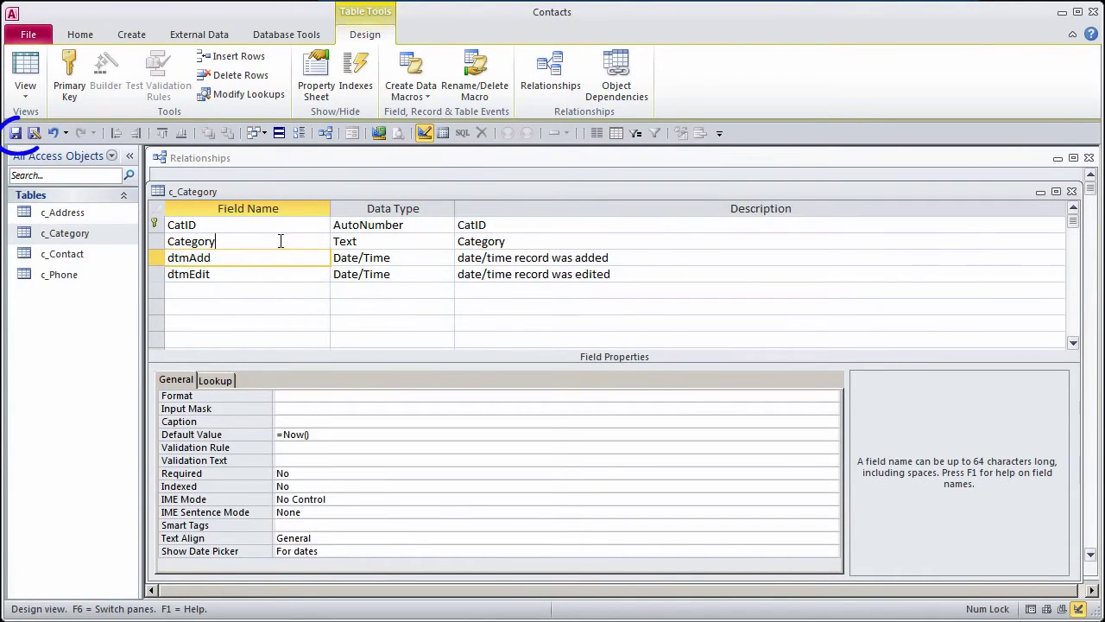
{"action": "left_click", "coordinate": [15, 133]}
Shift c_Phone, c_Address and c_Contact right, then add a resized c_Category box beside c_Contact
{"action": "left_click", "coordinate": [1071, 191]}
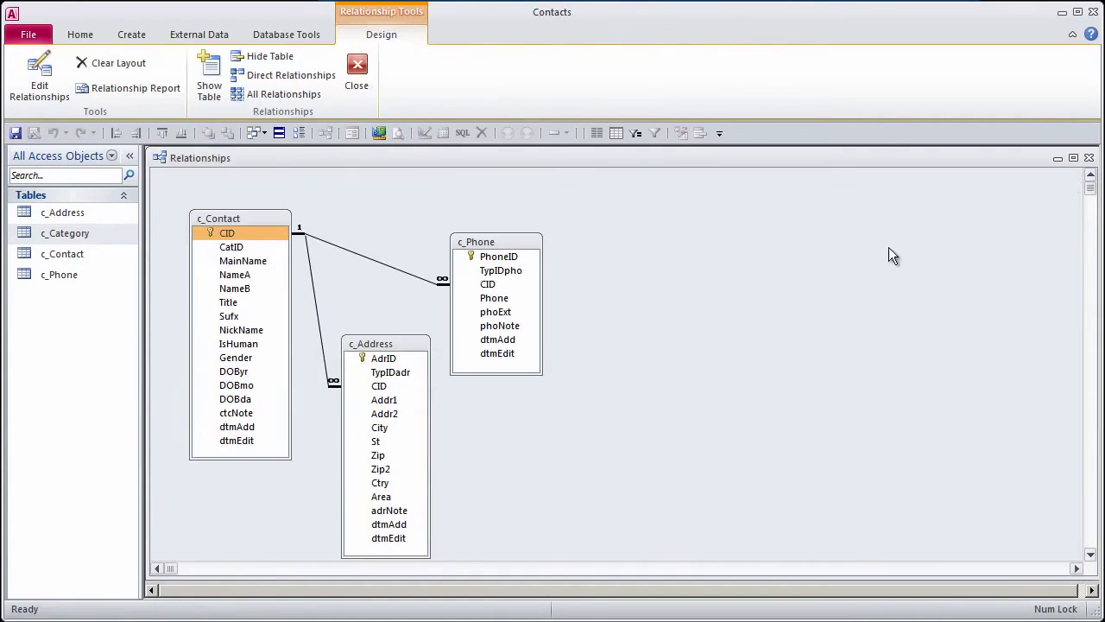
{"action": "mouse_move", "coordinate": [505, 241]}
{"action": "left_mouse_down"}
{"action": "mouse_move", "coordinate": [610, 262]}
{"action": "mouse_move", "coordinate": [609, 283]}
{"action": "left_mouse_up"}
{"action": "left_click_drag", "start_coordinate": [398, 346], "coordinate": [504, 330]}
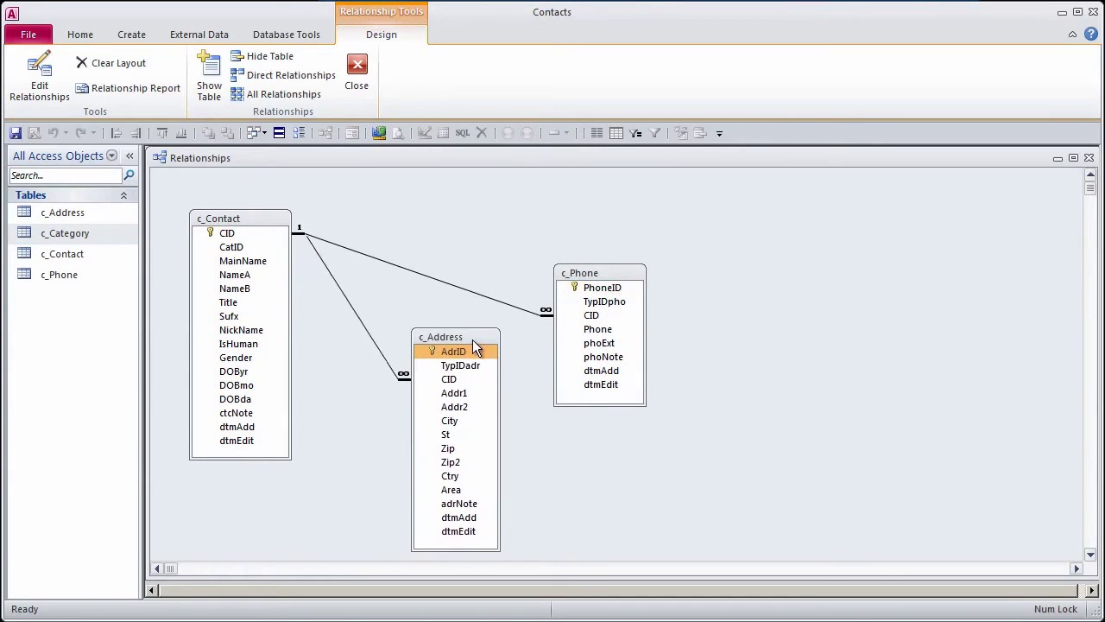
{"action": "left_click_drag", "start_coordinate": [253, 220], "coordinate": [346, 222]}
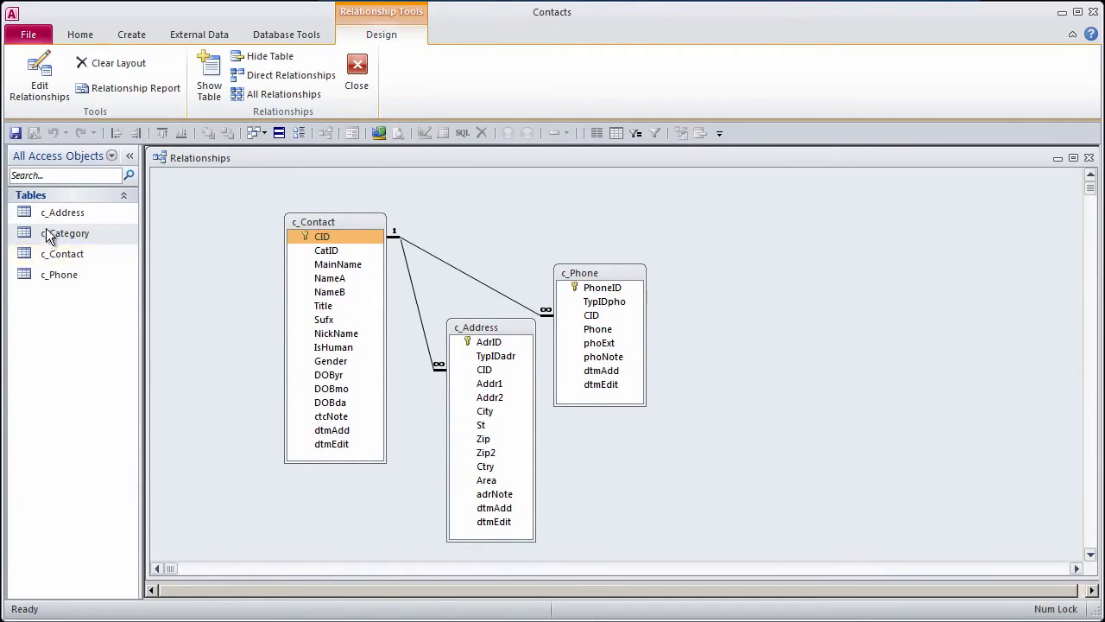
{"action": "left_click_drag", "start_coordinate": [48, 230], "coordinate": [230, 199]}
{"action": "left_click_drag", "start_coordinate": [276, 309], "coordinate": [239, 273]}
{"action": "left_click_drag", "start_coordinate": [205, 201], "coordinate": [208, 235]}
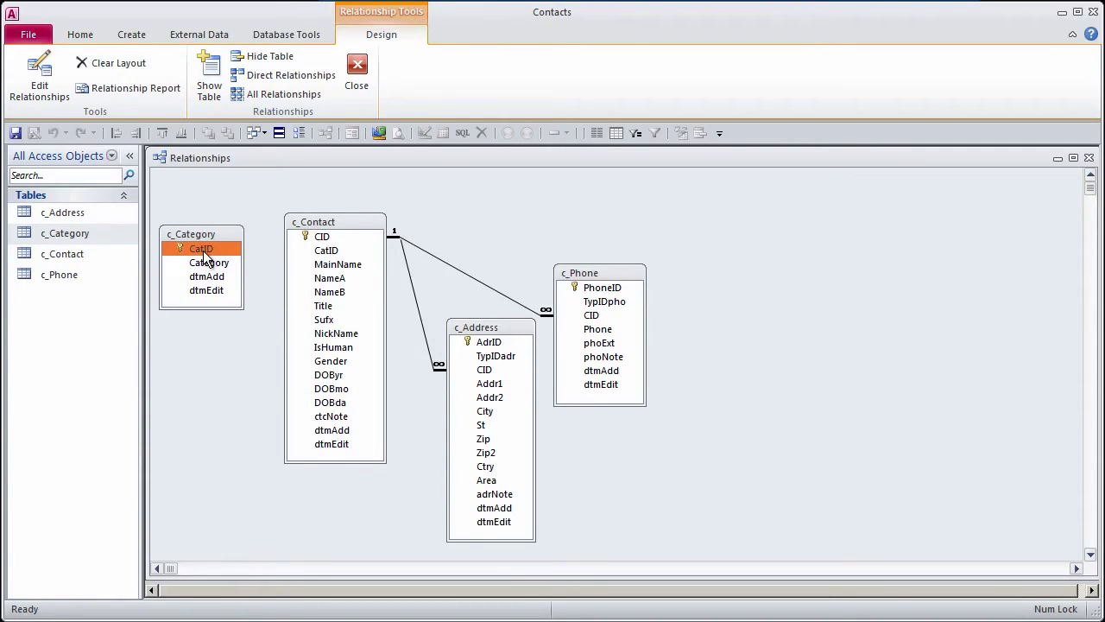
Cancel the mistaken relationship linking c_Category's CatID to c_Contact's CID
{"action": "left_click_drag", "start_coordinate": [205, 255], "coordinate": [322, 238]}
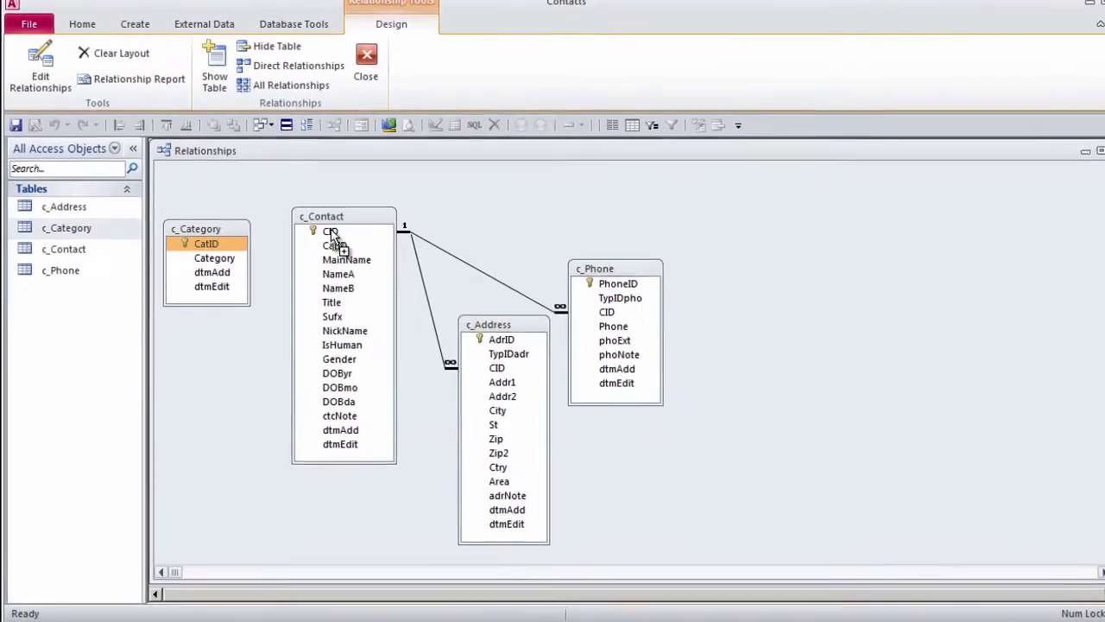
{"action": "left_click_drag", "start_coordinate": [331, 232], "coordinate": [332, 232]}
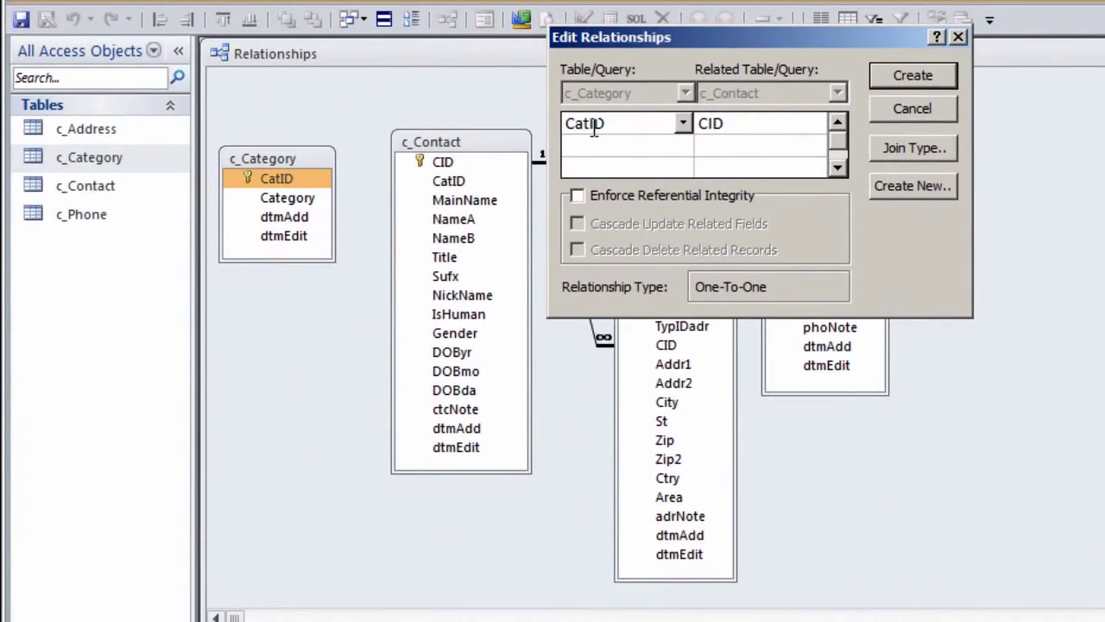
{"action": "left_click", "coordinate": [752, 125]}
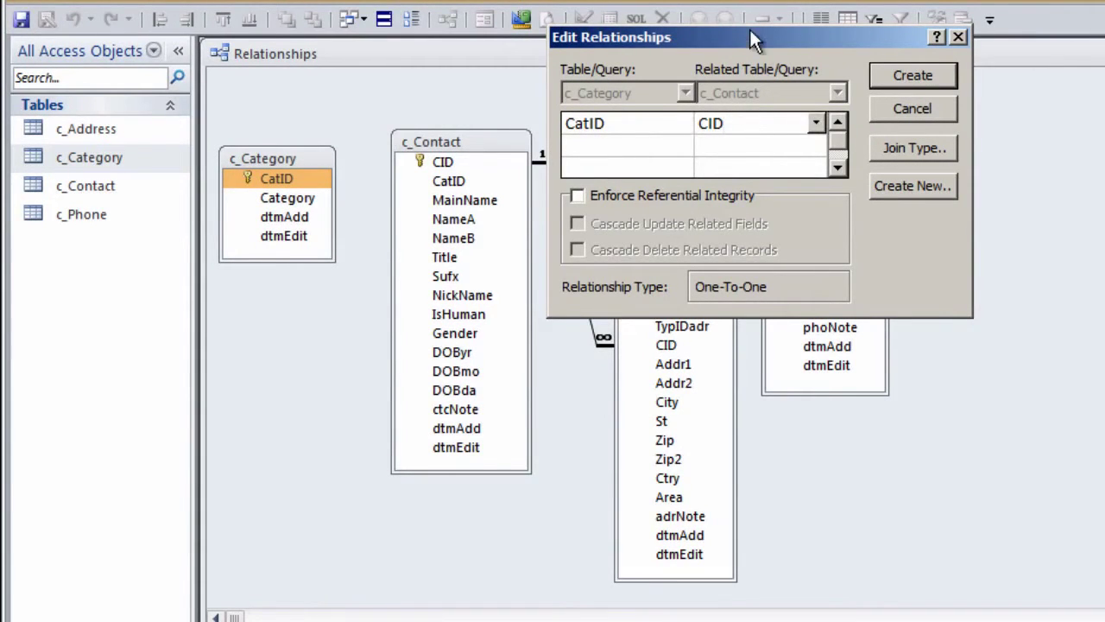
{"action": "left_click_drag", "start_coordinate": [755, 42], "coordinate": [805, 89]}
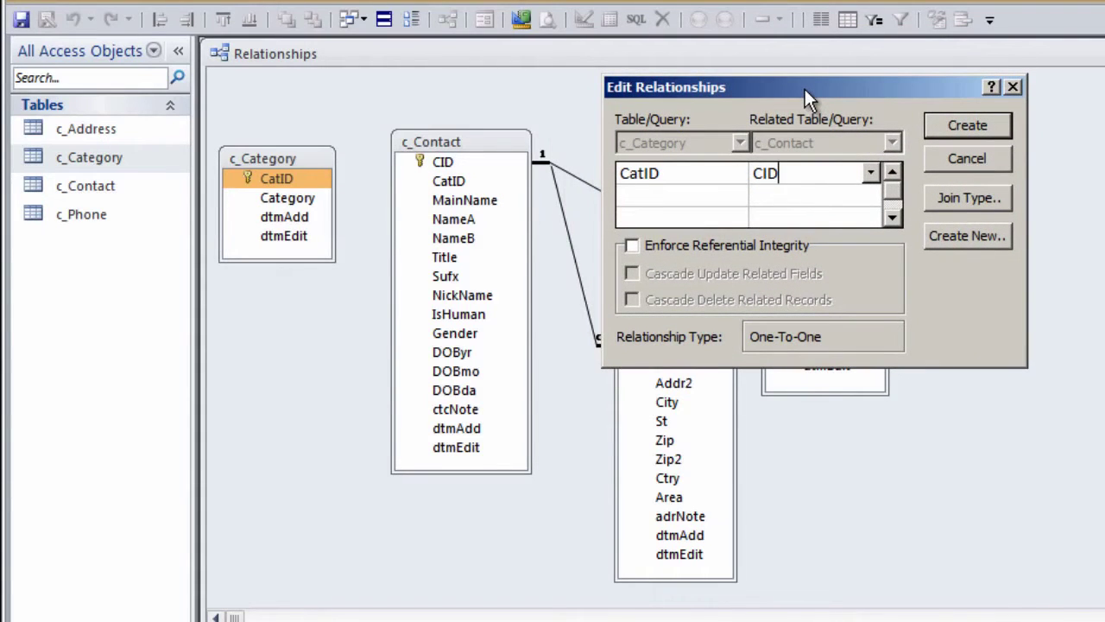
{"action": "left_click_drag", "start_coordinate": [805, 89], "coordinate": [872, 103]}
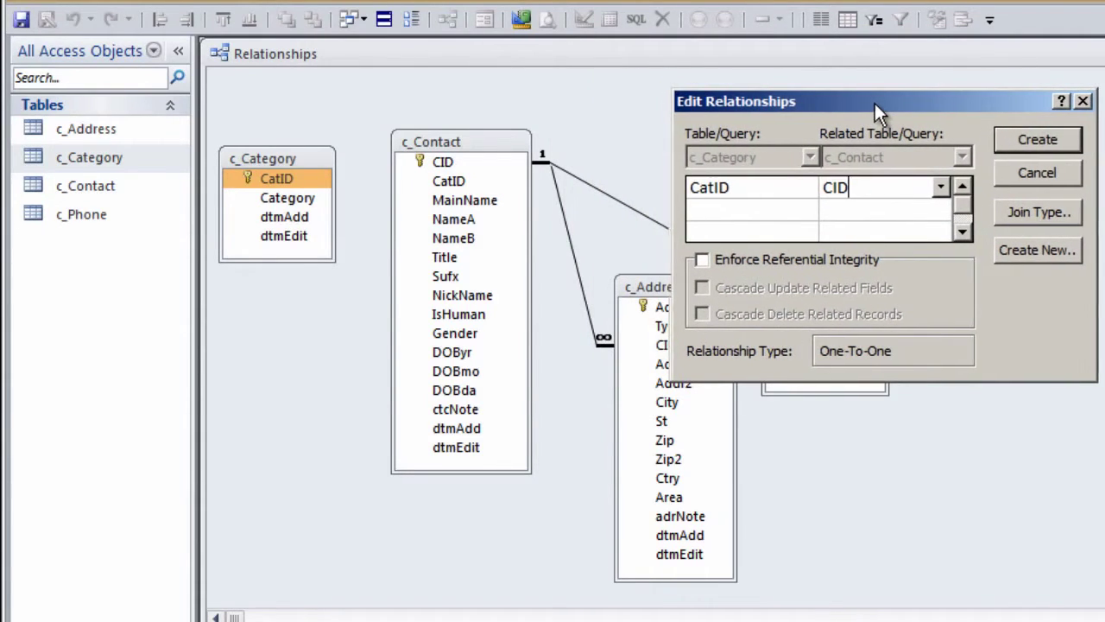
{"action": "left_click", "coordinate": [1050, 172]}
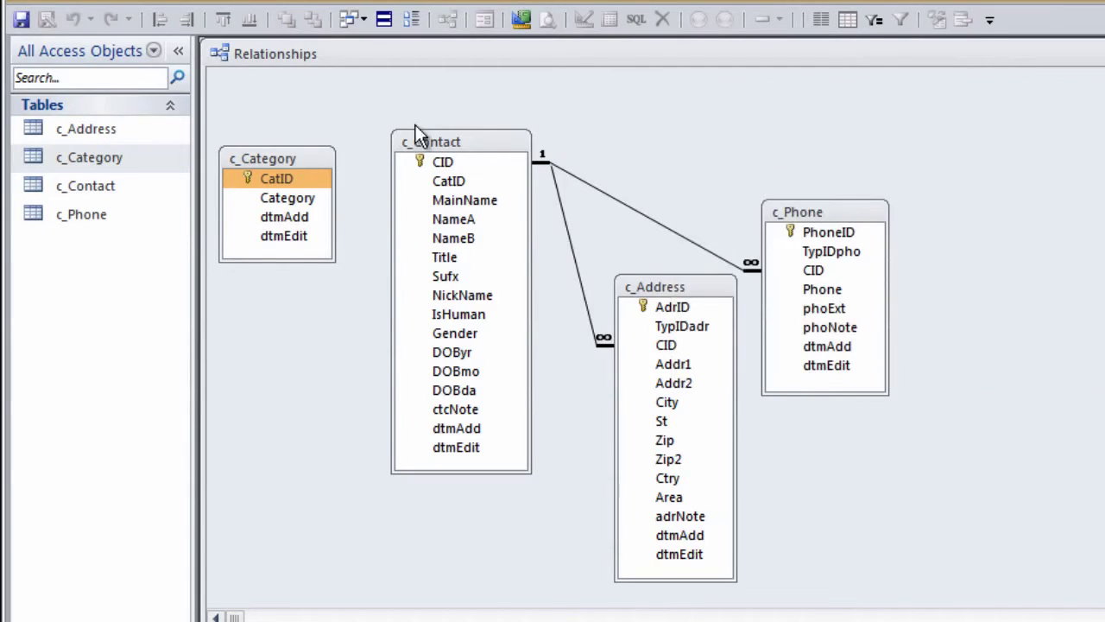
Relate c_Category.CatID to c_Contact.CatID one-to-many with referential integrity enforced
{"action": "left_click_drag", "start_coordinate": [248, 183], "coordinate": [450, 186]}
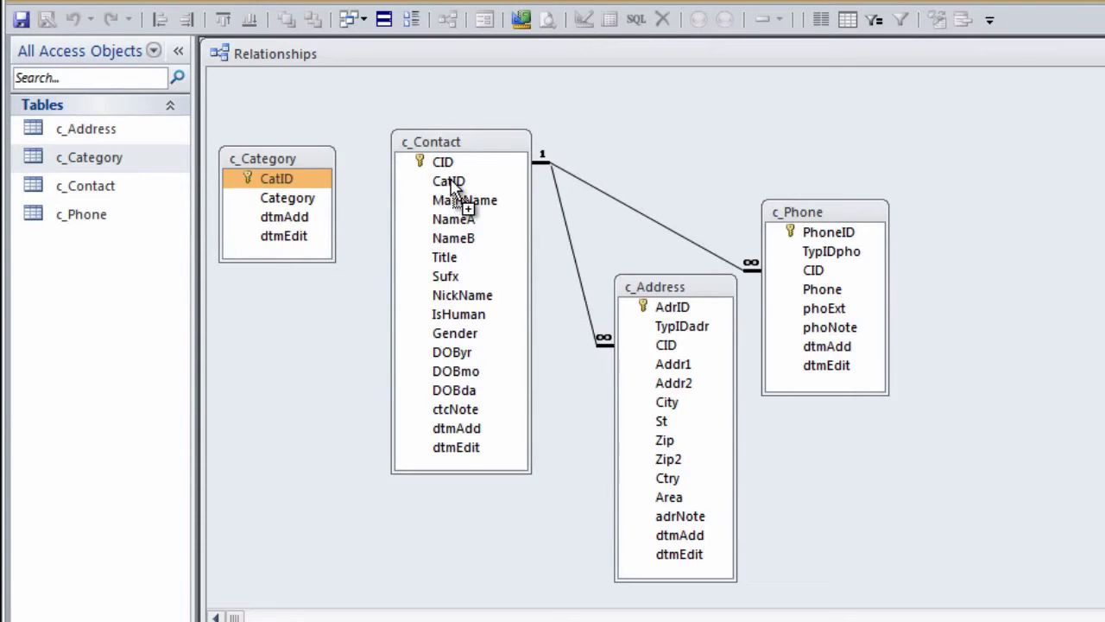
{"action": "left_click_drag", "start_coordinate": [451, 183], "coordinate": [453, 183]}
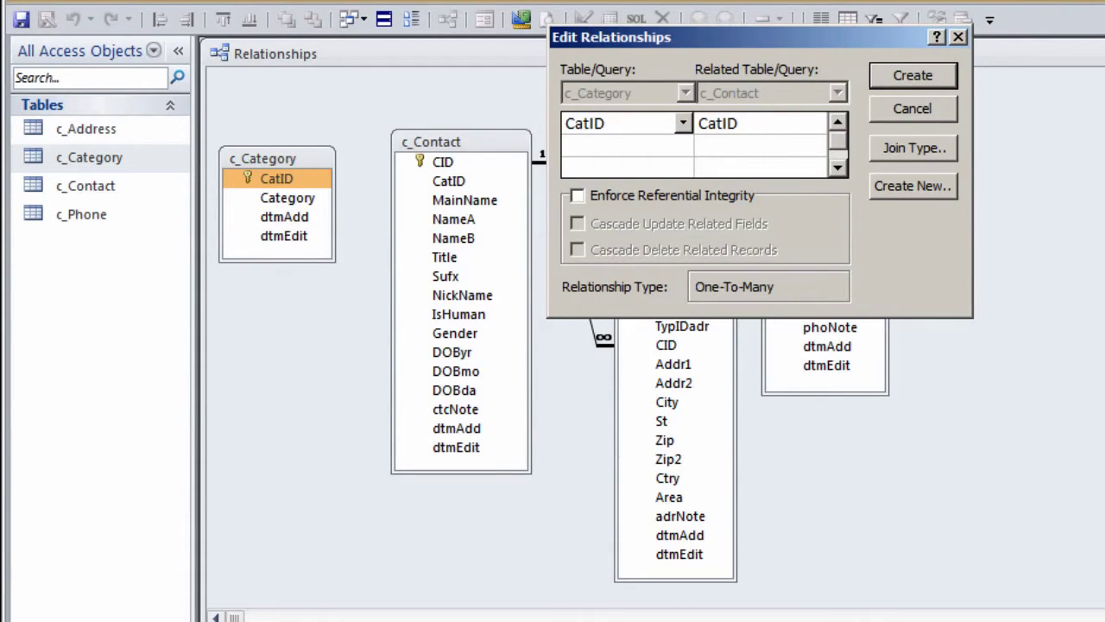
{"action": "left_click", "coordinate": [577, 197]}
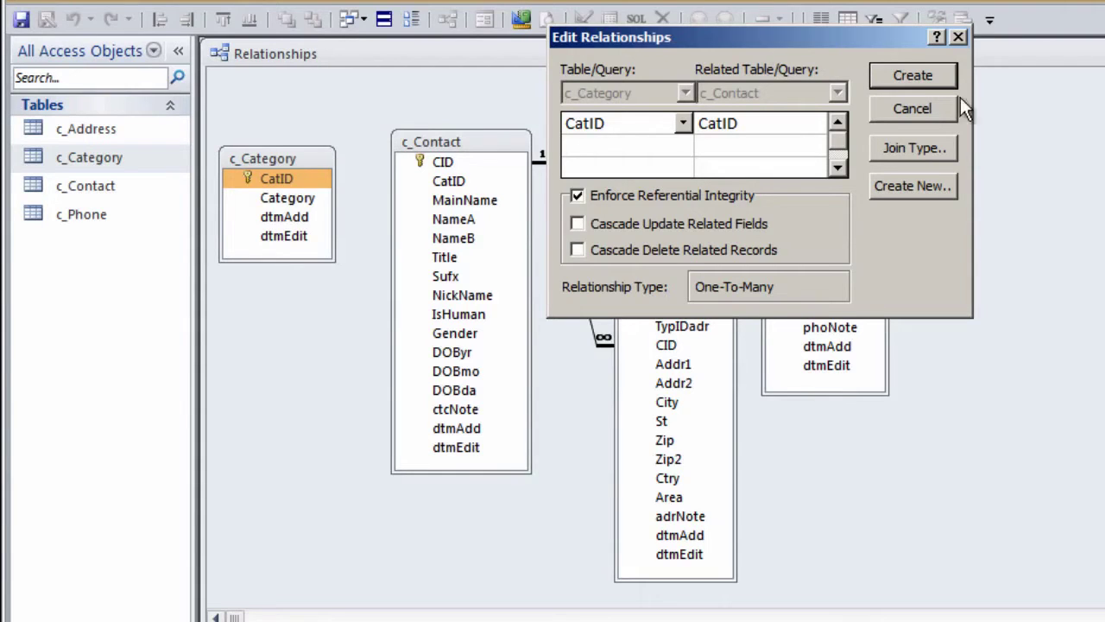
{"action": "left_click", "coordinate": [916, 74]}
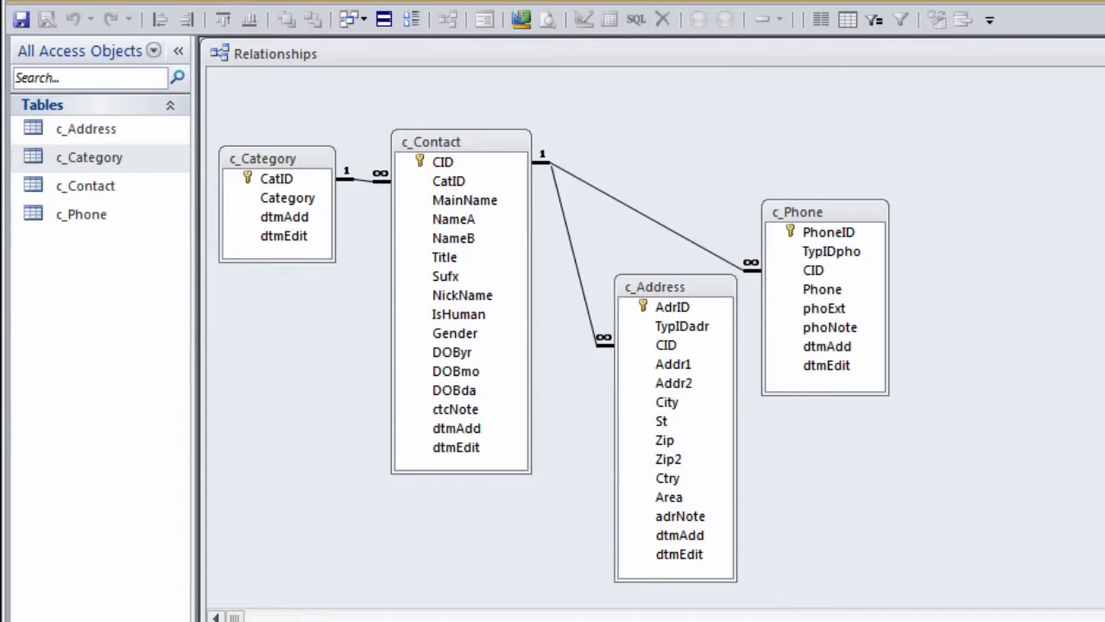
Copy c_Phone and paste it as a structure-only table named c_eAddress
{"action": "left_click", "coordinate": [94, 215]}
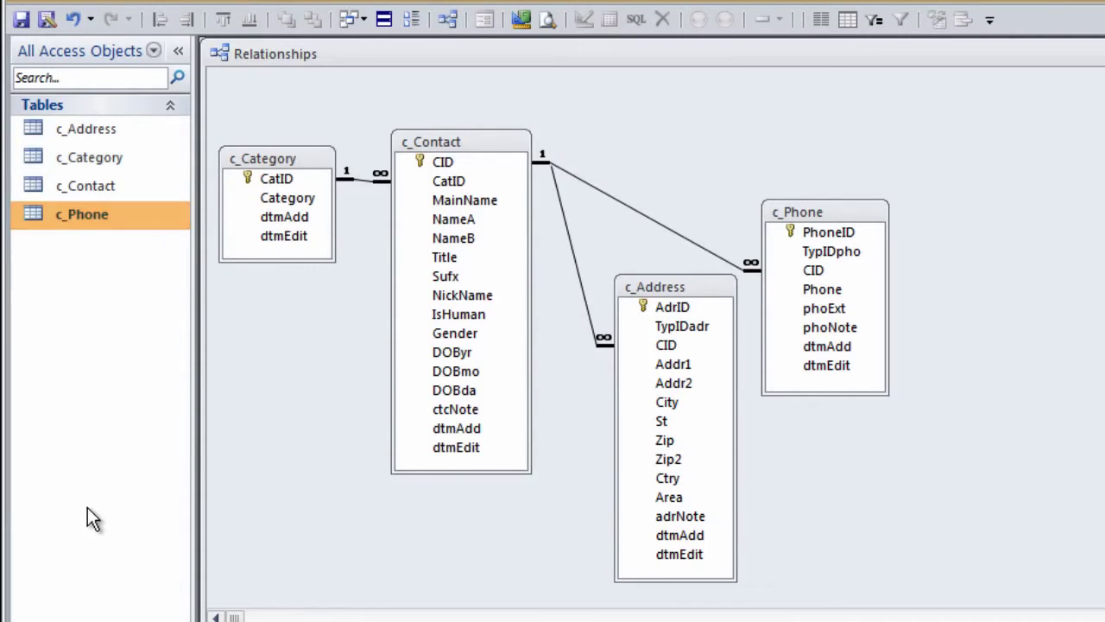
{"action": "key", "text": "ctrl+c"}
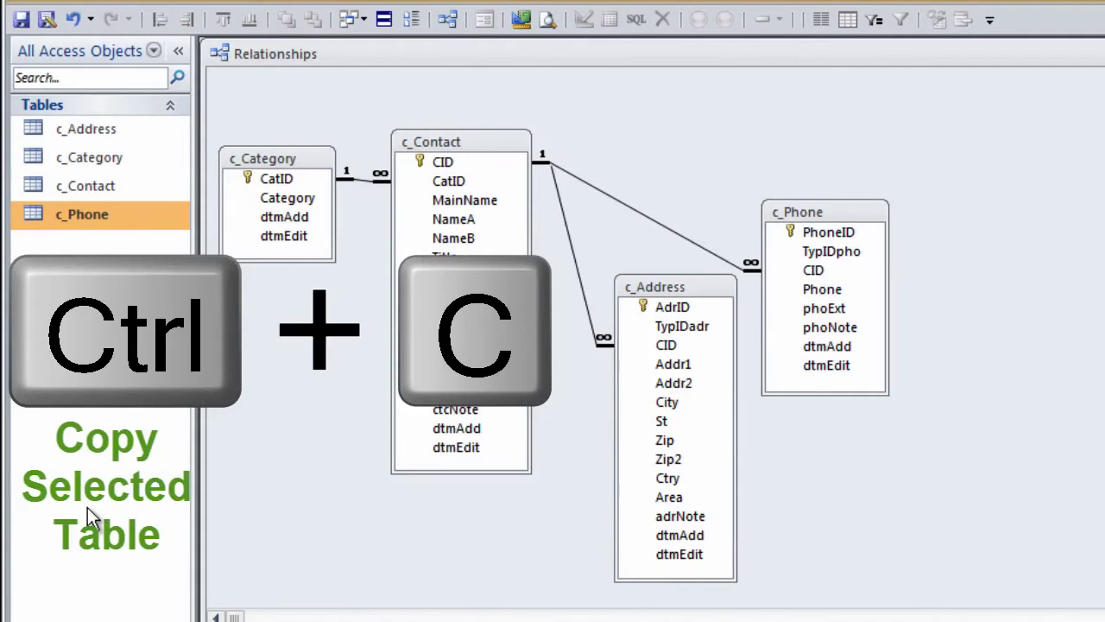
{"action": "key", "text": "ctrl+v"}
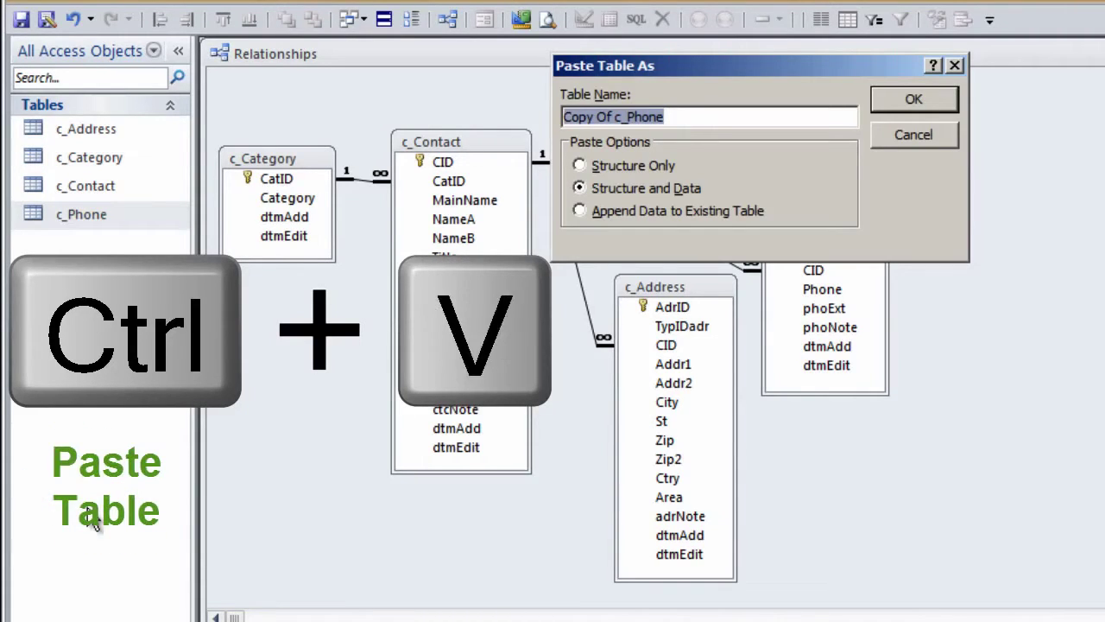
{"action": "type", "text": "c_eAddress"}
{"action": "left_click", "coordinate": [578, 165]}
{"action": "left_click", "coordinate": [914, 100]}
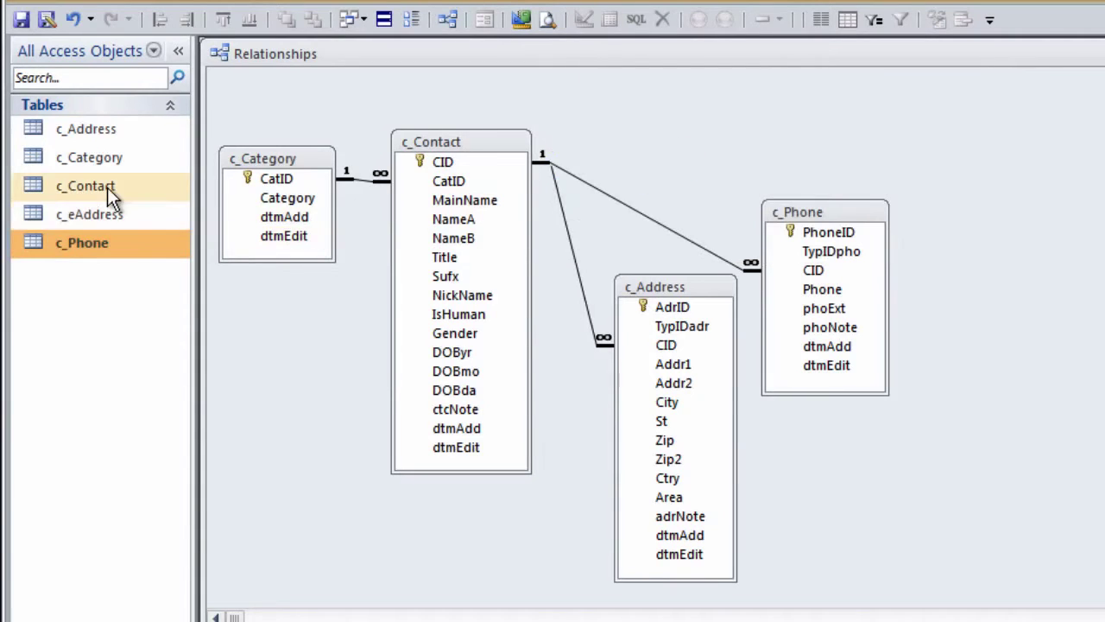
Open c_eAddress in Design View and rename its first field eAdrID, describing it as eAdrID
{"action": "right_click", "coordinate": [119, 216]}
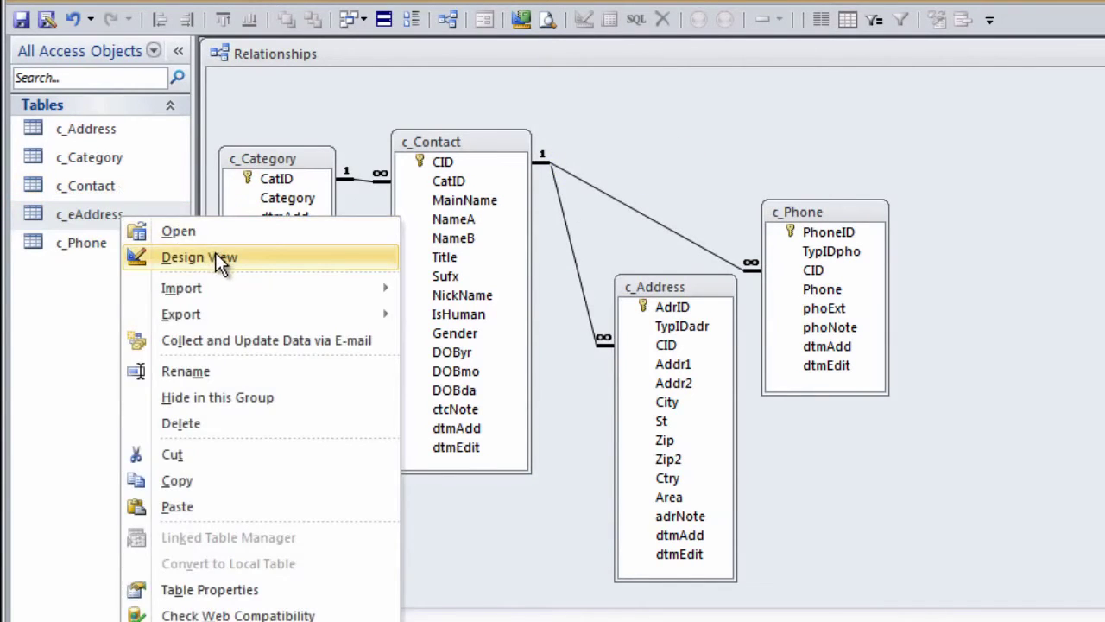
{"action": "left_click", "coordinate": [222, 257]}
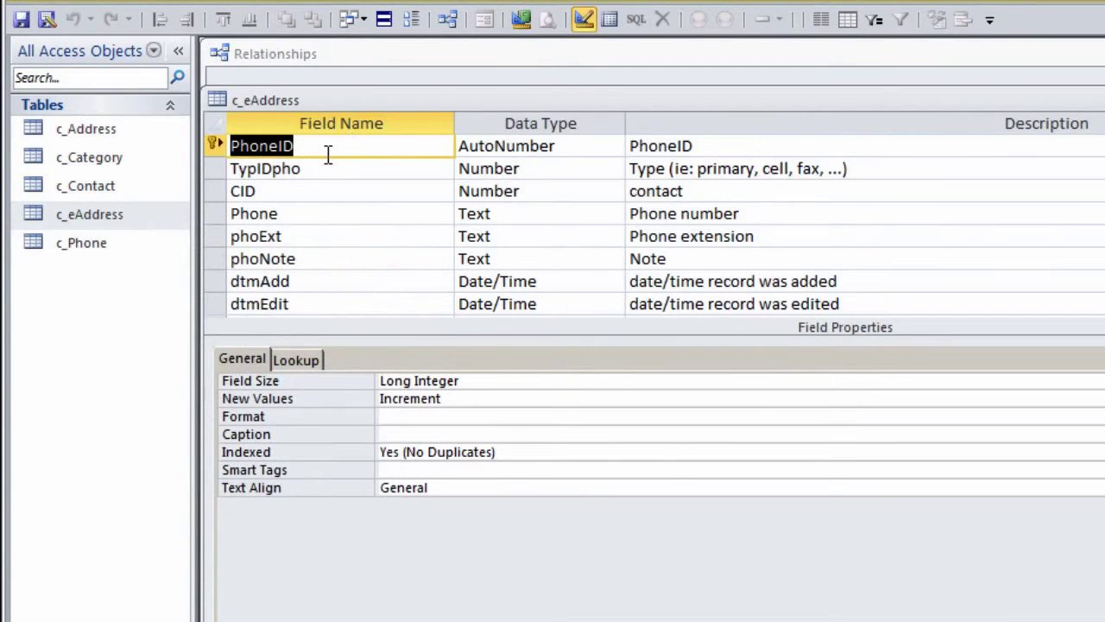
{"action": "type", "text": "e"}
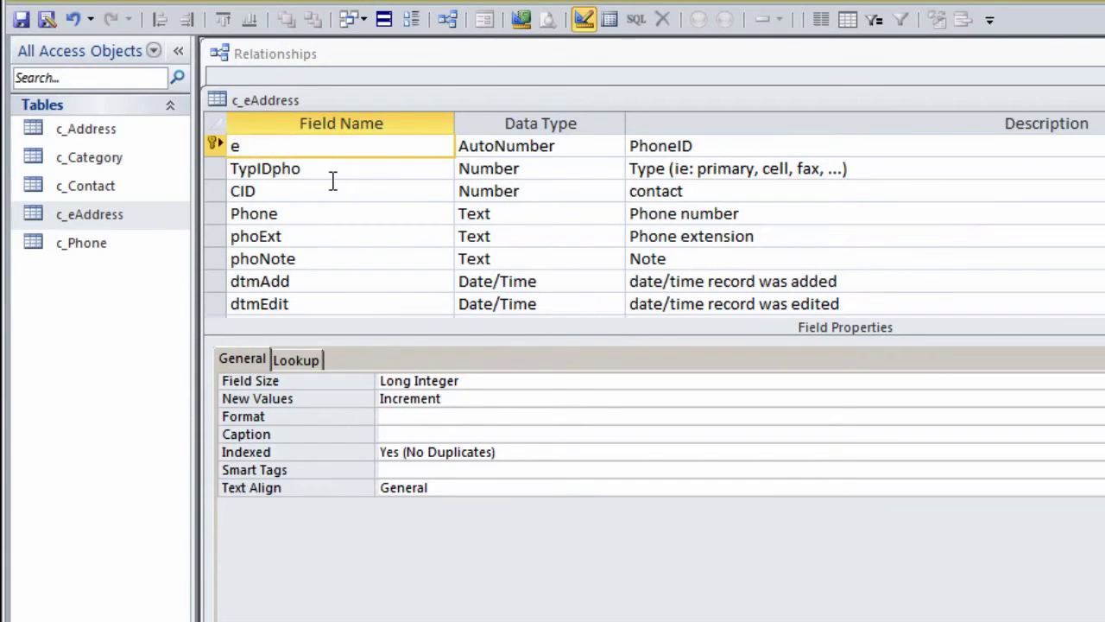
{"action": "type", "text": "AdrID"}
{"action": "key", "text": "F2"}
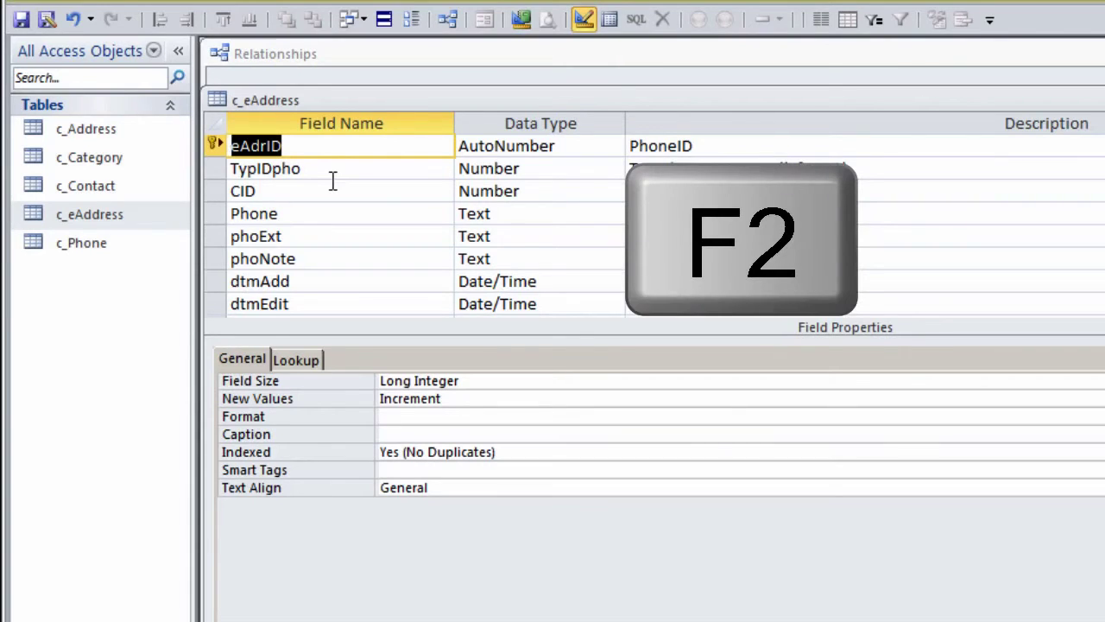
{"action": "key", "text": "ctrl+c"}
{"action": "key", "text": "Tab"}
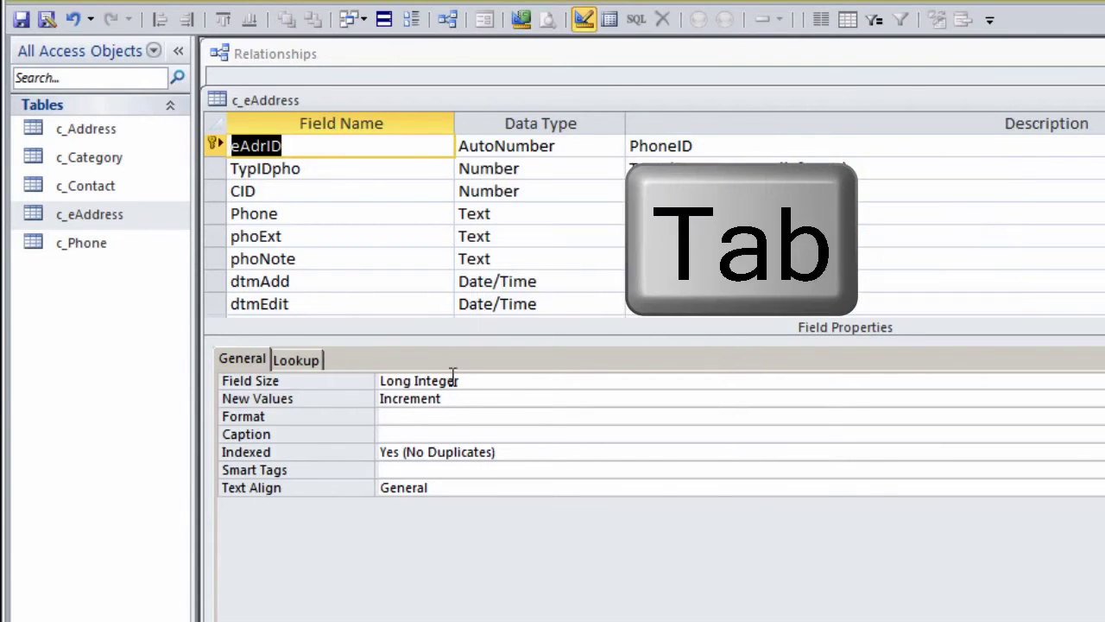
{"action": "key", "text": "Tab"}
{"action": "key", "text": "ctrl+v"}
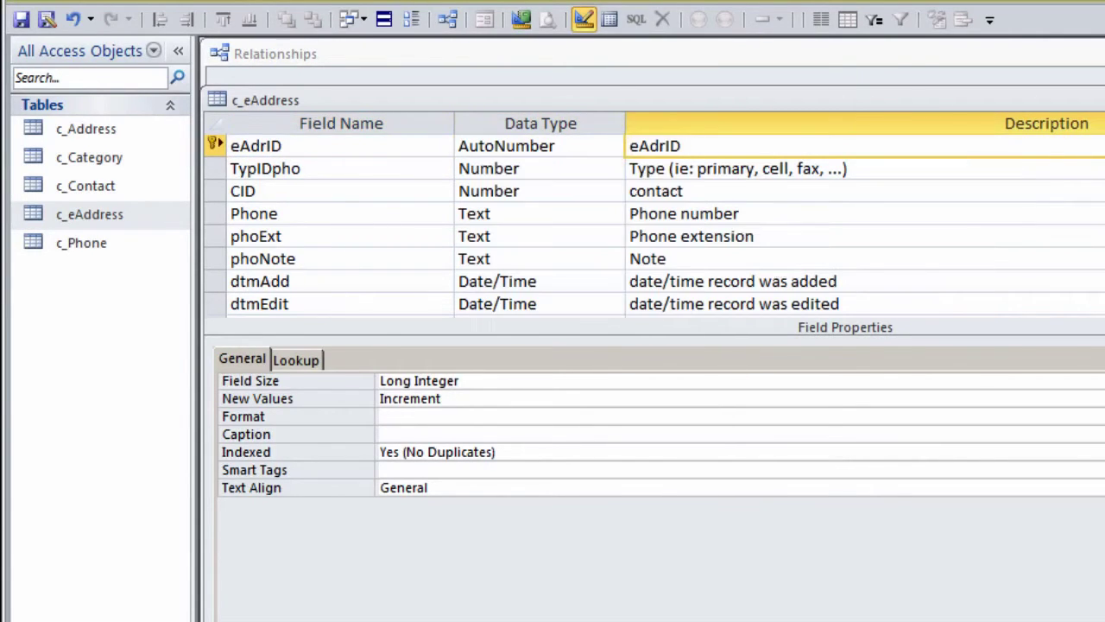
Rename TypIDpho to TypIDead and change its description examples to 'work, personal'
{"action": "left_click", "coordinate": [273, 168]}
{"action": "left_click_drag", "start_coordinate": [276, 169], "coordinate": [386, 171]}
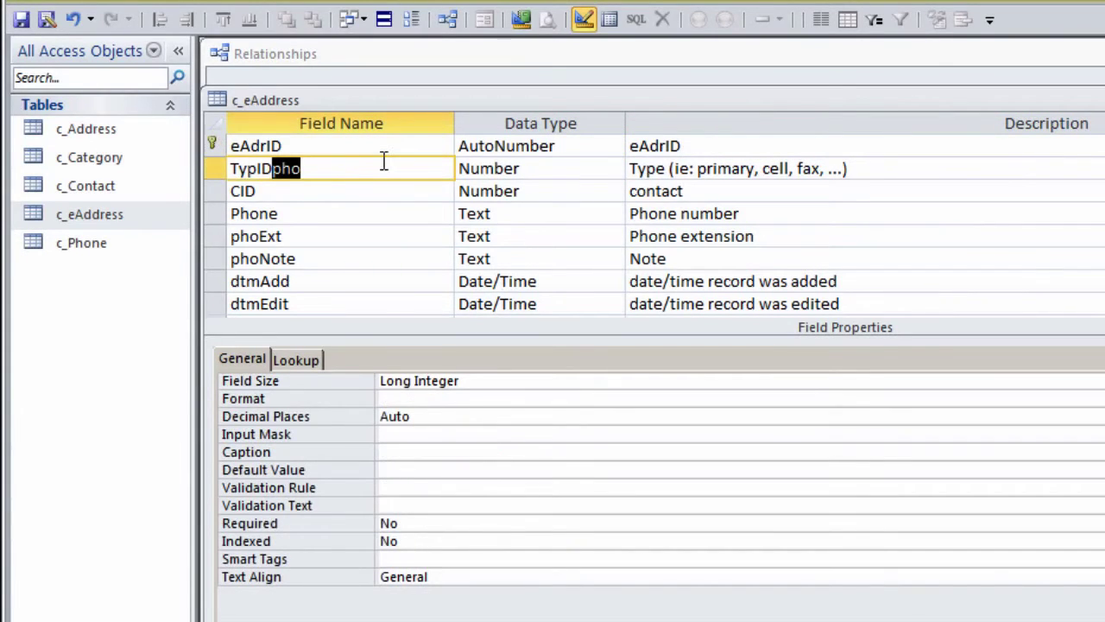
{"action": "type", "text": "ead"}
{"action": "left_click", "coordinate": [770, 169]}
{"action": "left_click_drag", "start_coordinate": [763, 168], "coordinate": [823, 169]}
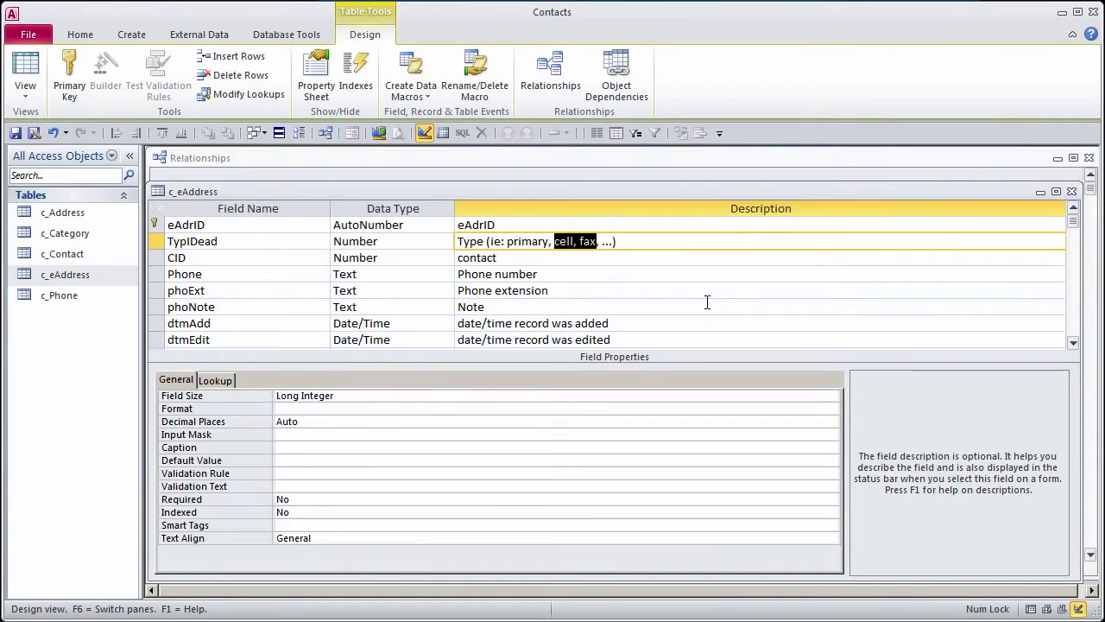
{"action": "type", "text": "work, personal"}
{"action": "key", "text": "Tab"}
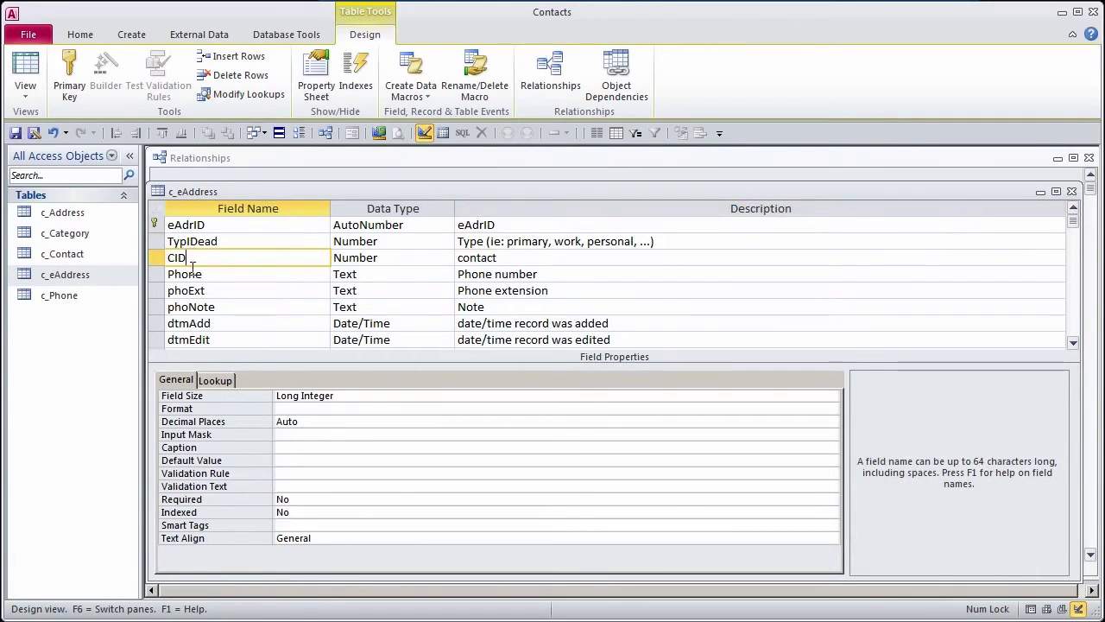
Rename Phone to eAdr, described 'Email address', with no input mask and field size 100
{"action": "left_click_drag", "start_coordinate": [209, 274], "coordinate": [125, 268]}
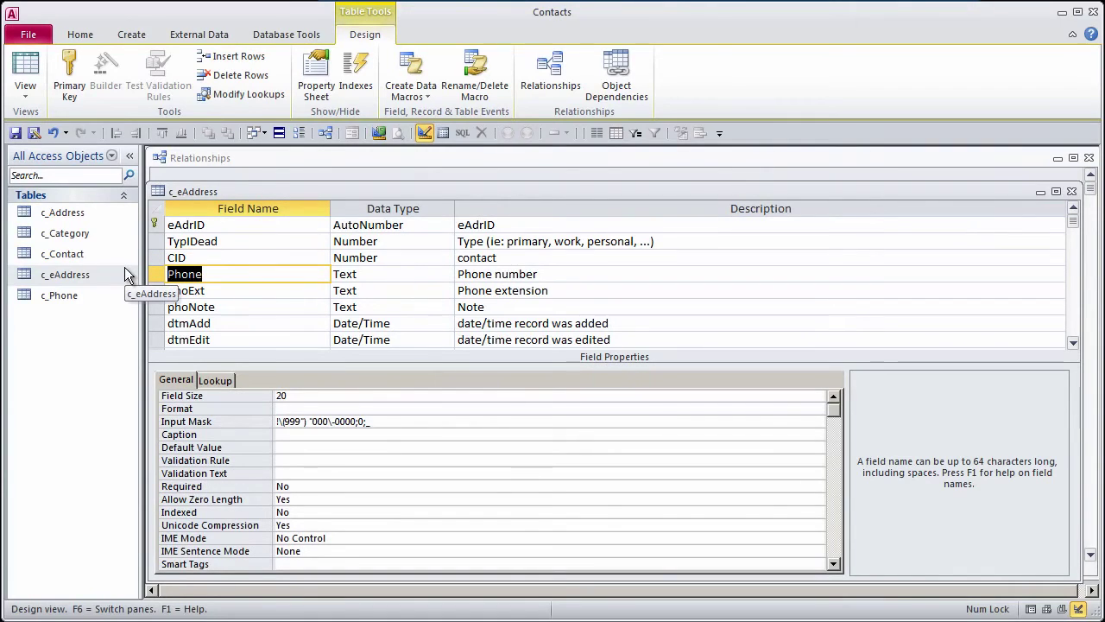
{"action": "type", "text": "e"}
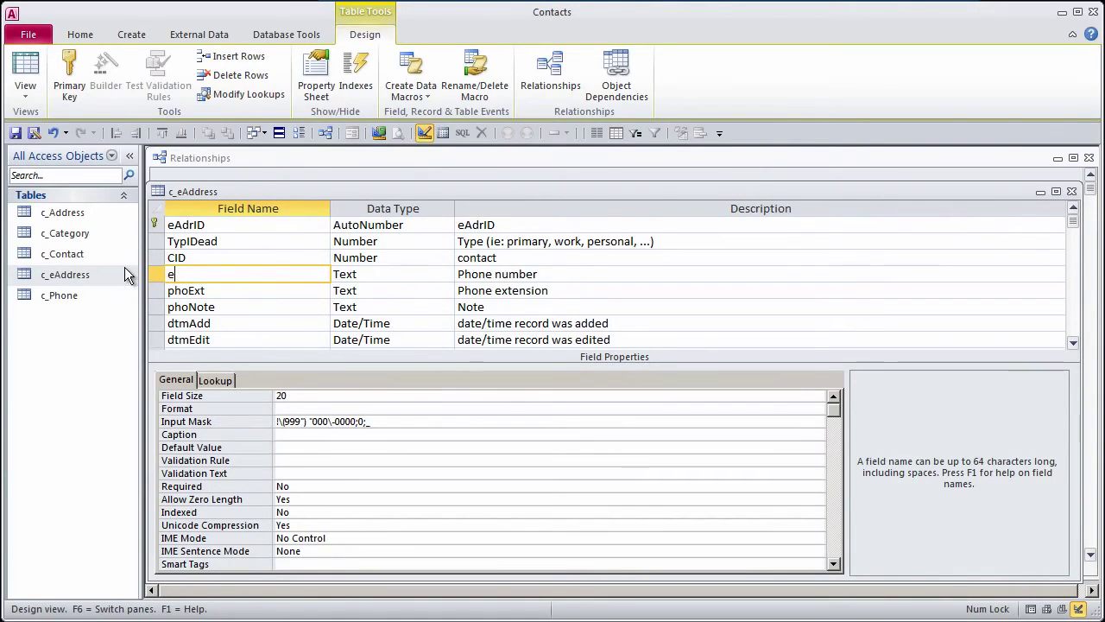
{"action": "type", "text": "Adr"}
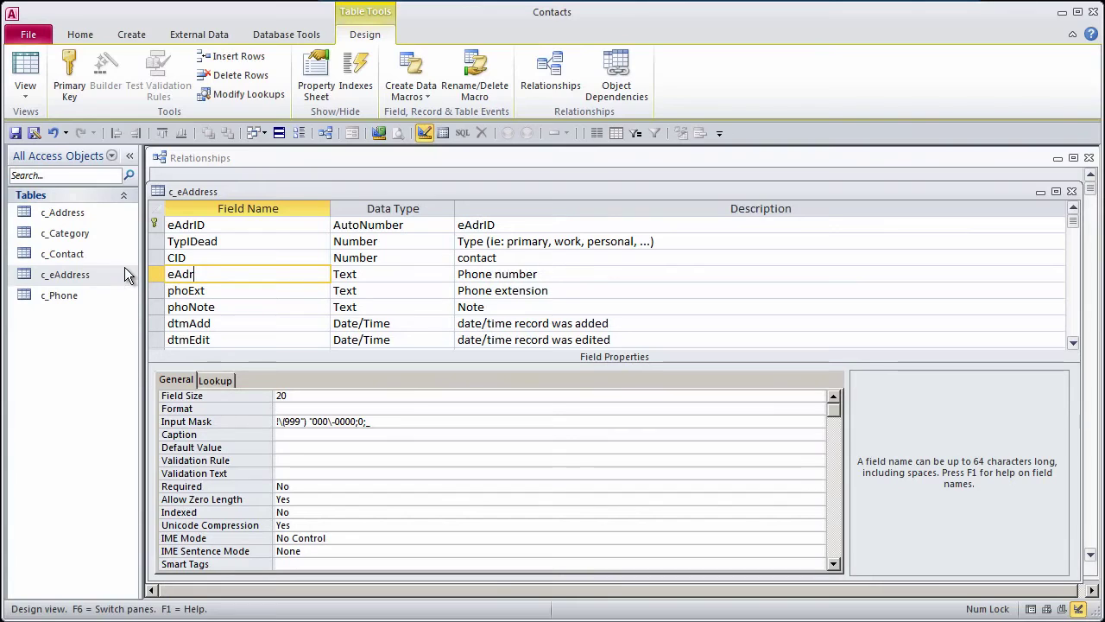
{"action": "key", "text": "Tab"}
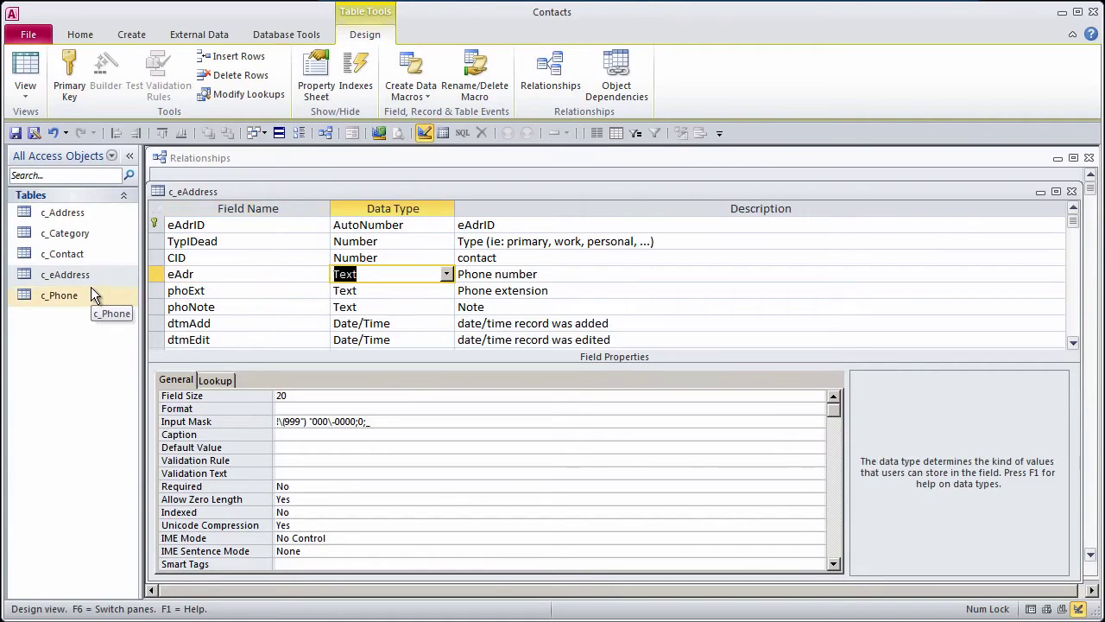
{"action": "key", "text": "Tab"}
{"action": "type", "text": "Email a"}
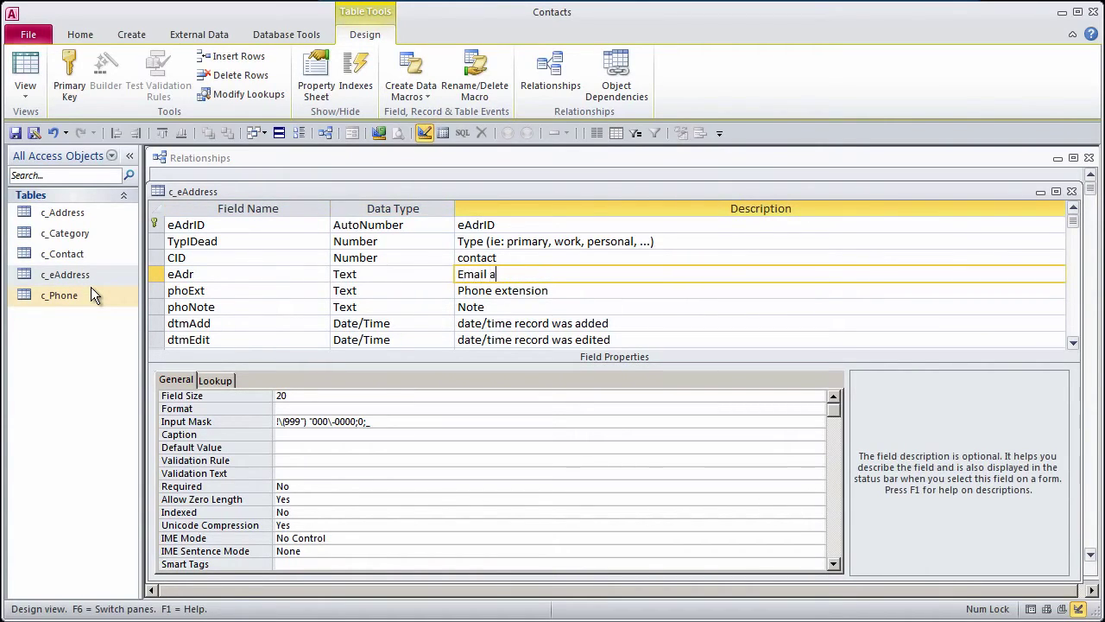
{"action": "type", "text": "ddress"}
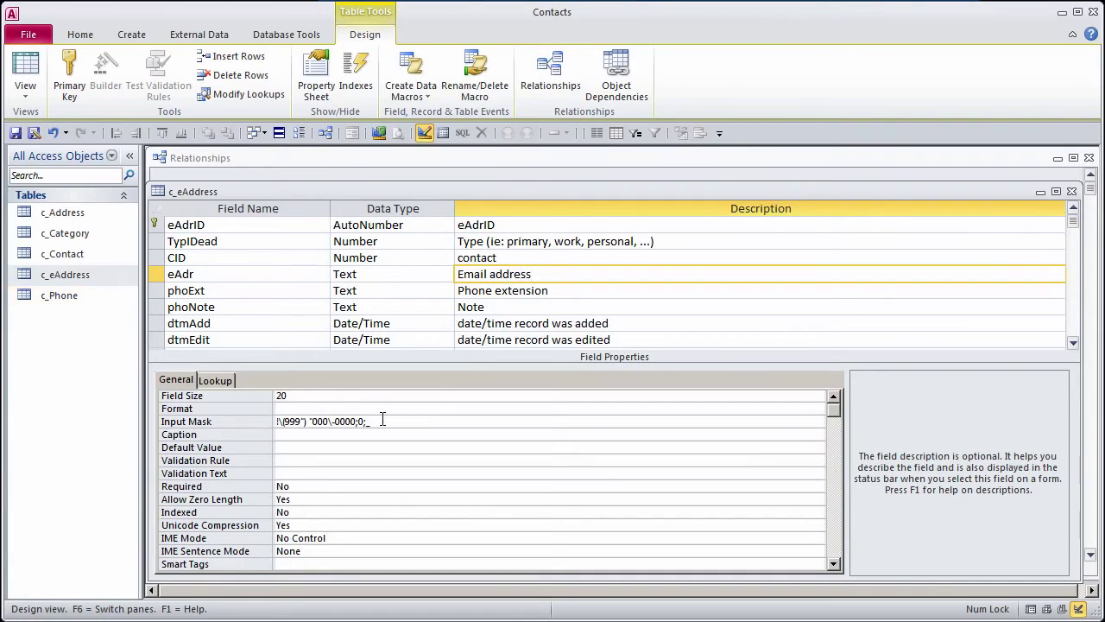
{"action": "left_click", "coordinate": [383, 421]}
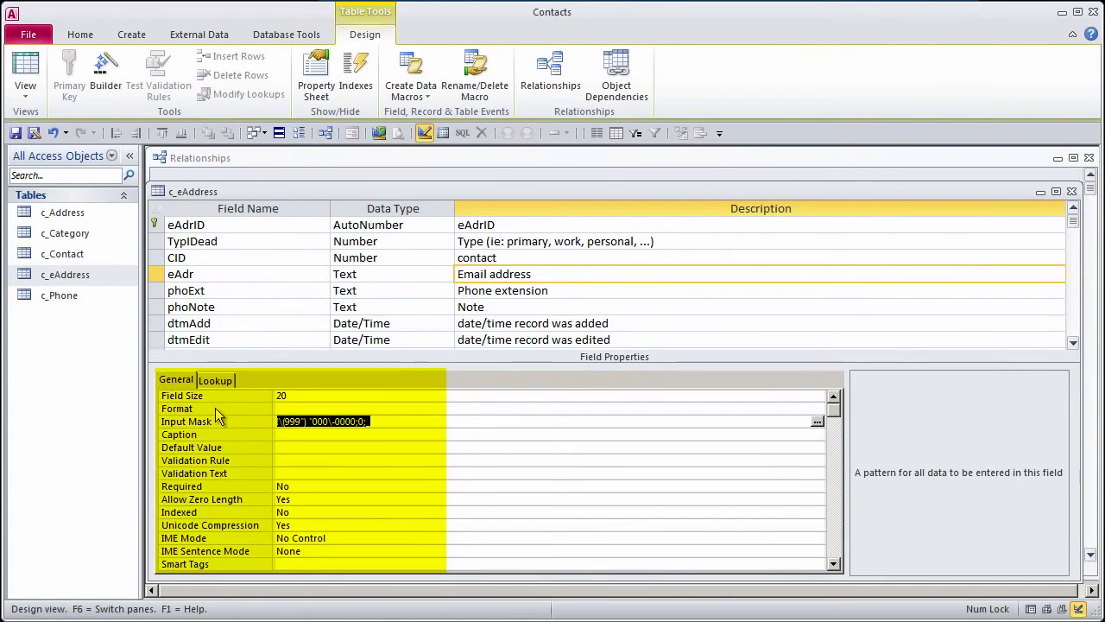
{"action": "key", "text": "Delete"}
{"action": "left_click", "coordinate": [303, 394]}
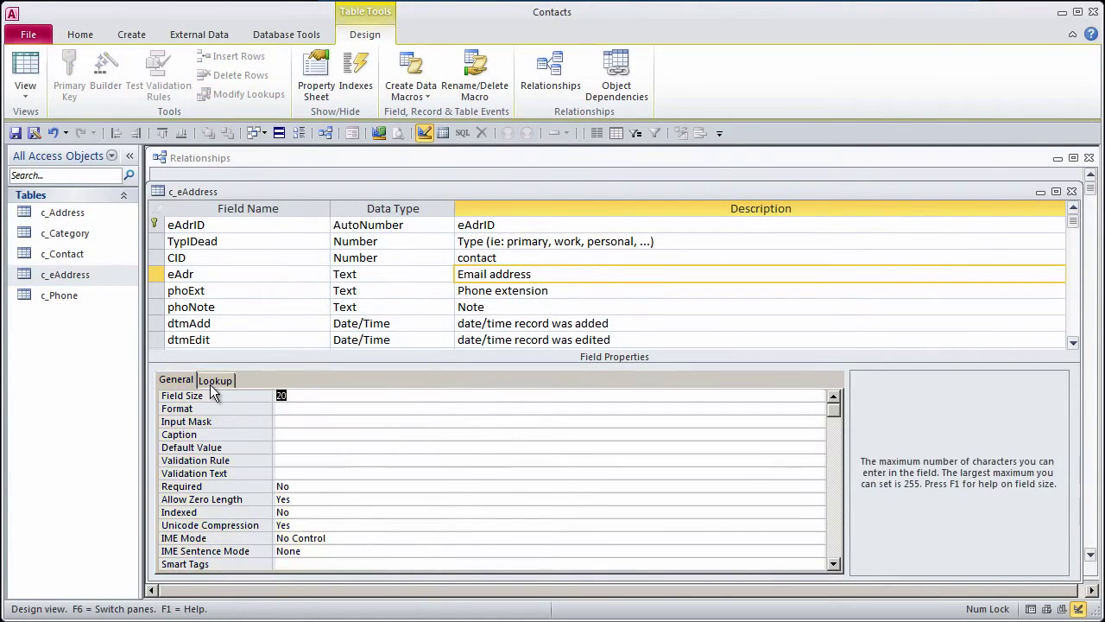
{"action": "type", "text": "100"}
Delete the phoExt and phoNote rows and save the table design
{"action": "left_click_drag", "start_coordinate": [155, 292], "coordinate": [155, 301]}
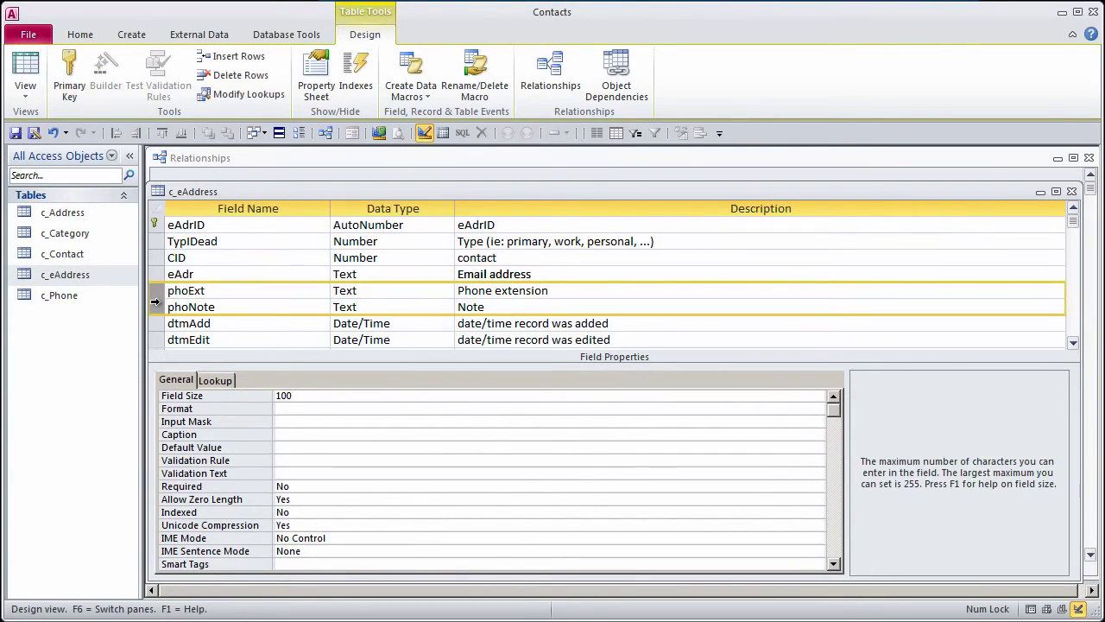
{"action": "key", "text": "Delete"}
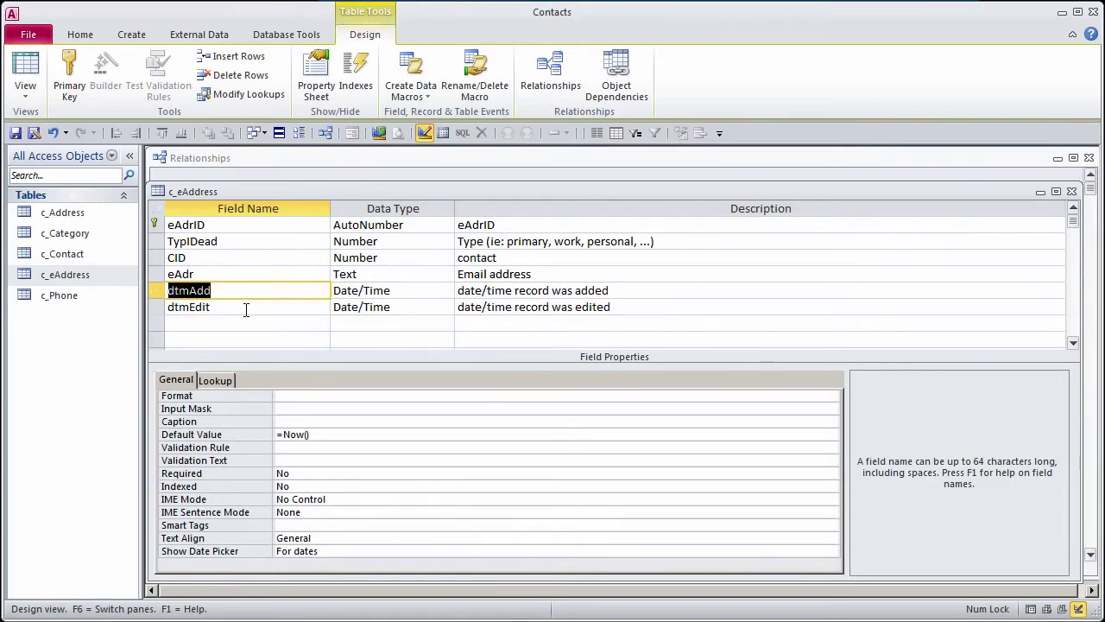
{"action": "left_click", "coordinate": [15, 132]}
Close the design and add c_eAddress to the Relationships diagram, sizing and positioning its box
{"action": "left_click", "coordinate": [1072, 191]}
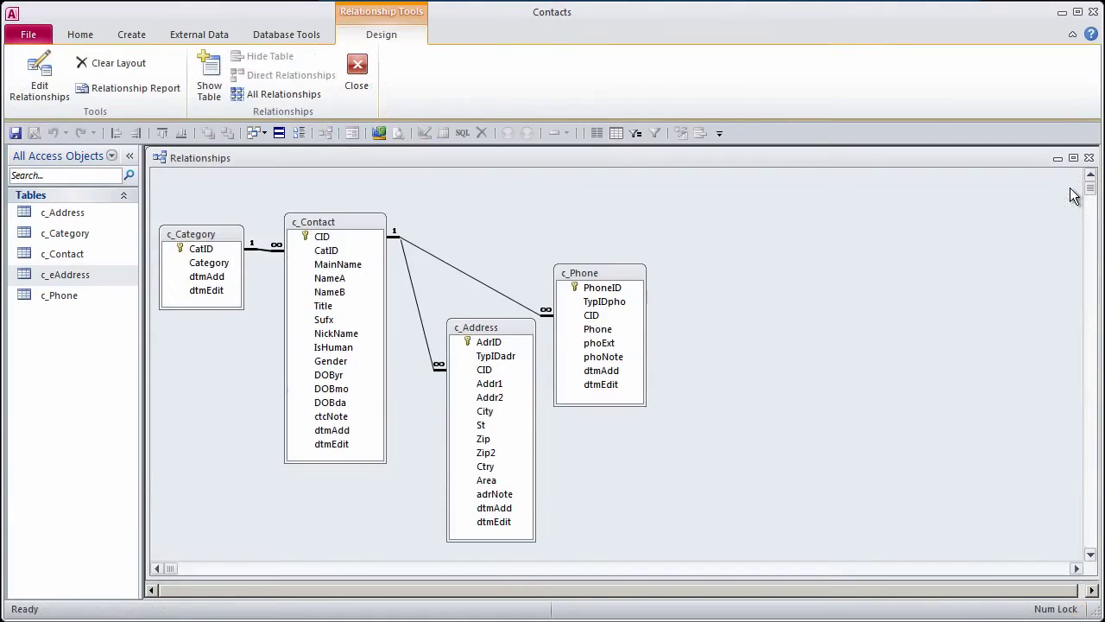
{"action": "left_click_drag", "start_coordinate": [47, 275], "coordinate": [718, 204]}
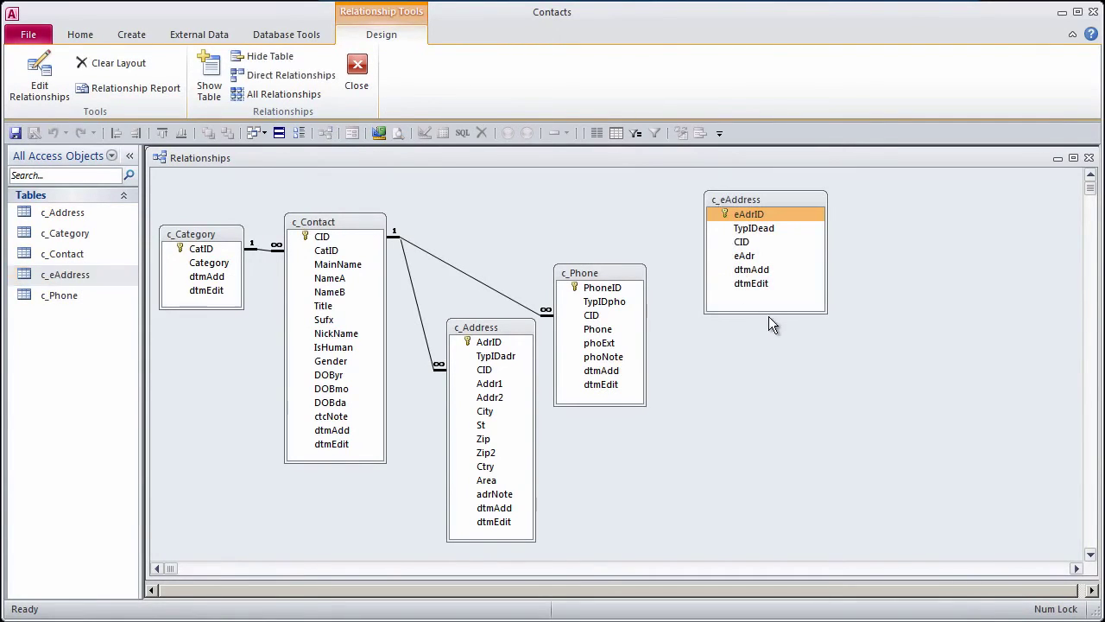
{"action": "left_click_drag", "start_coordinate": [826, 312], "coordinate": [790, 299]}
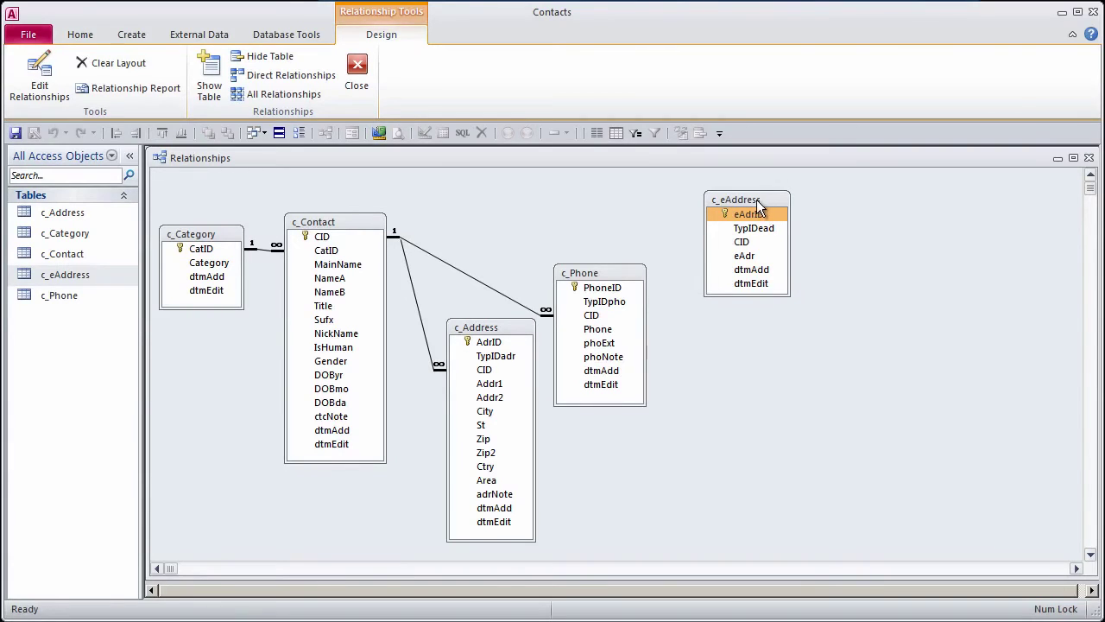
{"action": "left_click_drag", "start_coordinate": [749, 202], "coordinate": [715, 210]}
{"action": "left_click", "coordinate": [317, 239]}
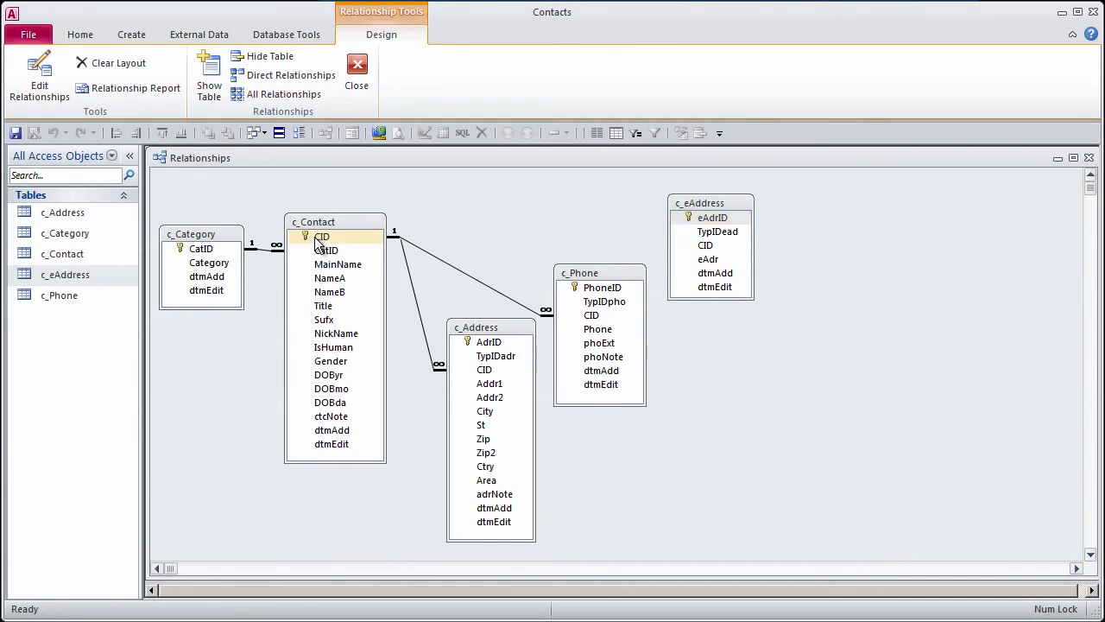
Relate c_Contact's CID to c_eAddress's CID with referential integrity enforced
{"action": "left_click_drag", "start_coordinate": [317, 242], "coordinate": [710, 251]}
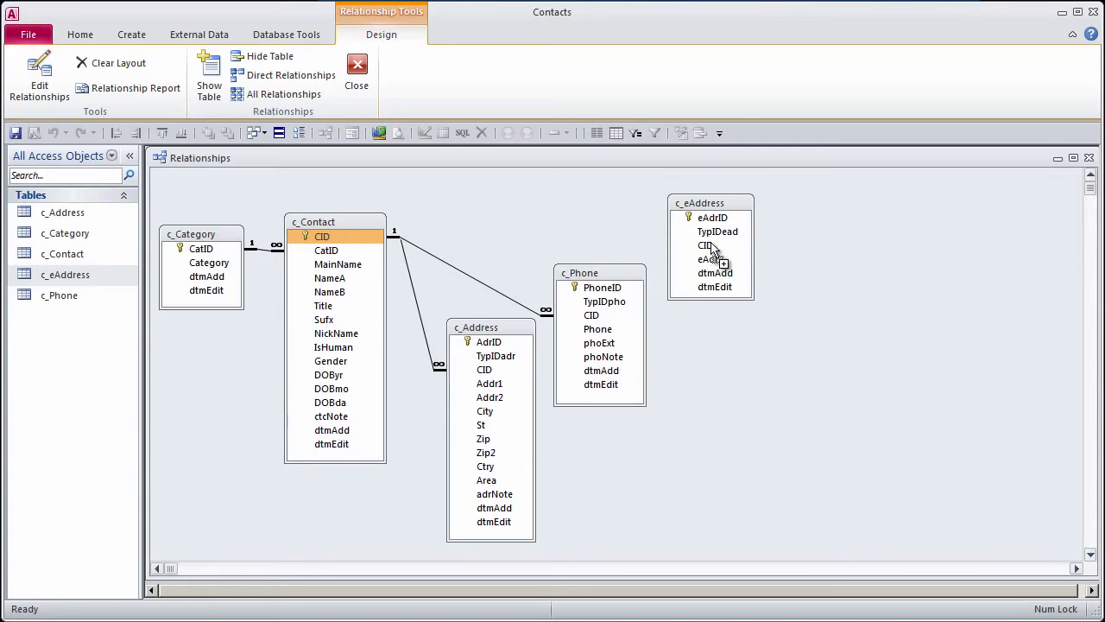
{"action": "left_click_drag", "start_coordinate": [709, 250], "coordinate": [707, 247]}
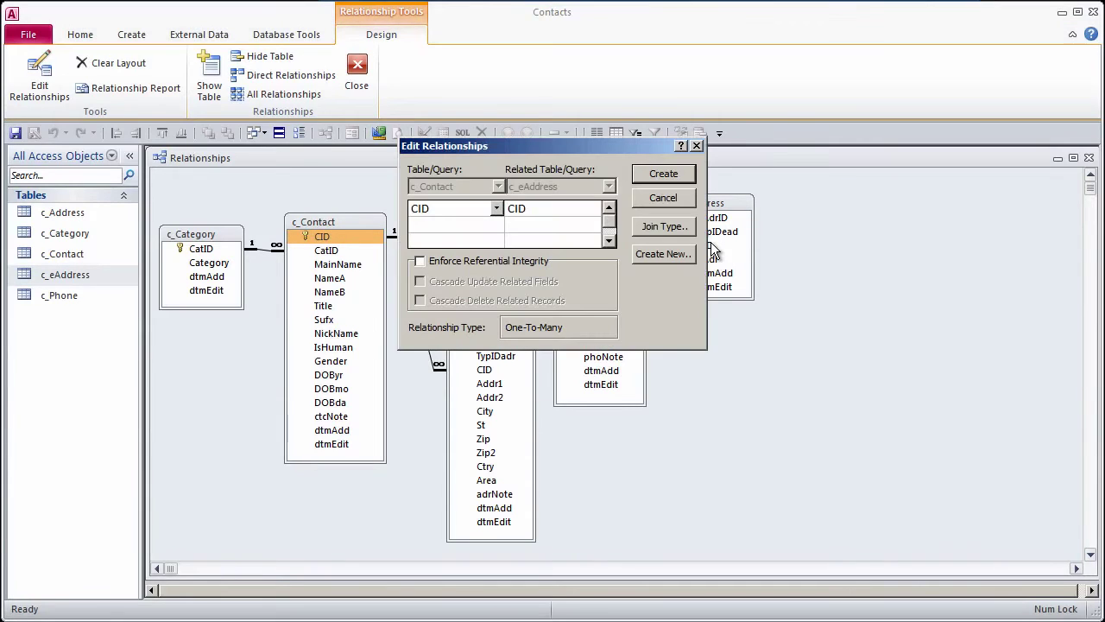
{"action": "left_click", "coordinate": [419, 261]}
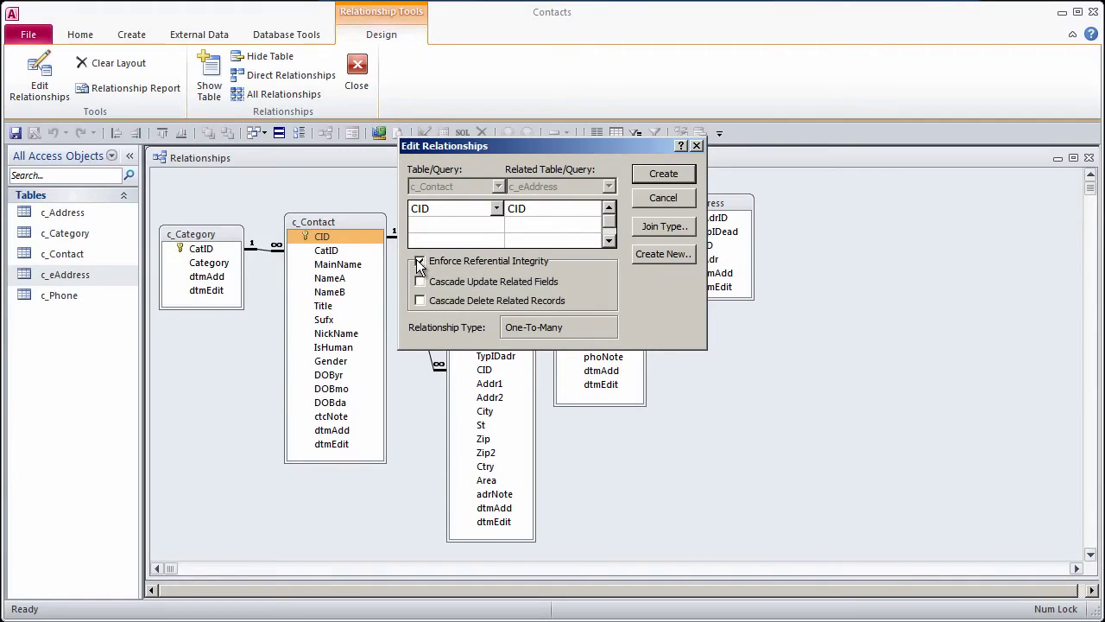
{"action": "left_click", "coordinate": [649, 176]}
{"action": "left_click_drag", "start_coordinate": [712, 203], "coordinate": [727, 212]}
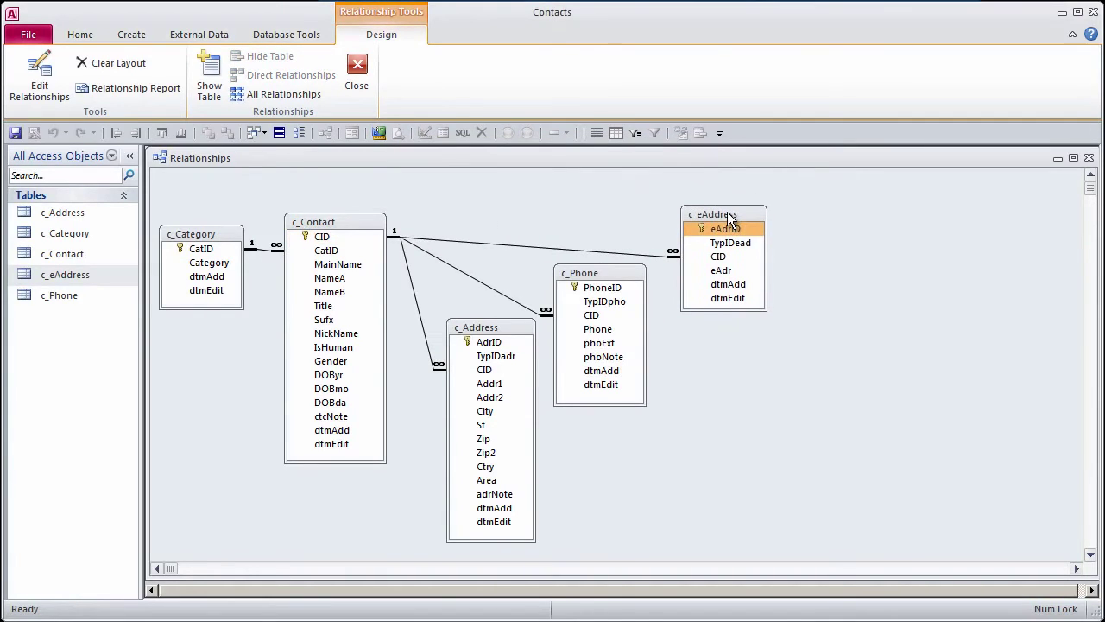
Copy c_eAddress and paste it as a structure-only table named c_Web
{"action": "left_click", "coordinate": [58, 280]}
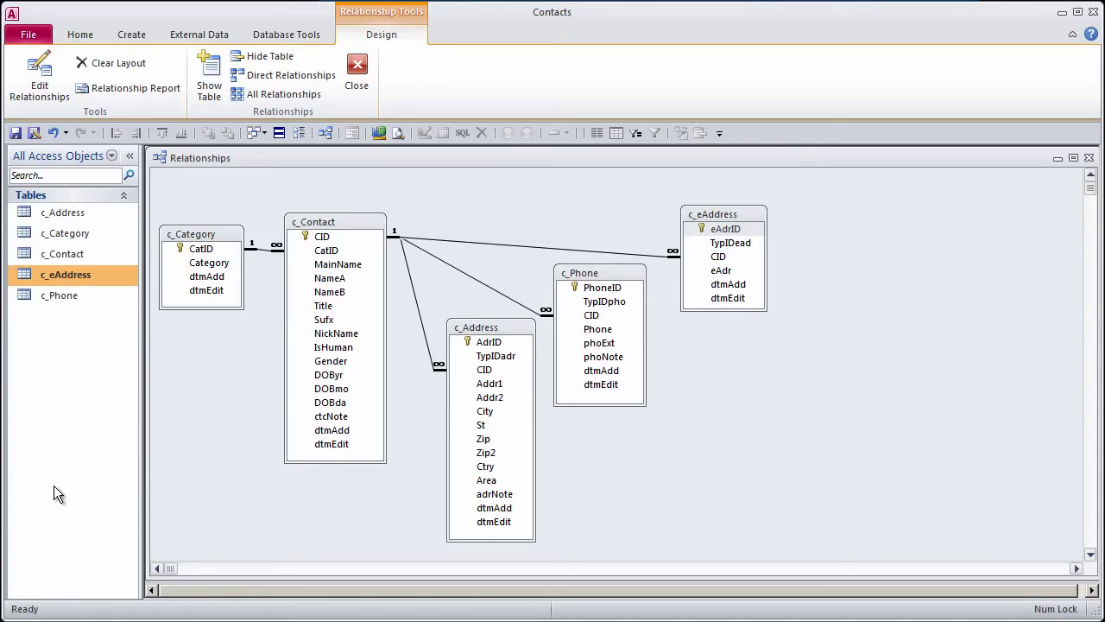
{"action": "right_click", "coordinate": [76, 276]}
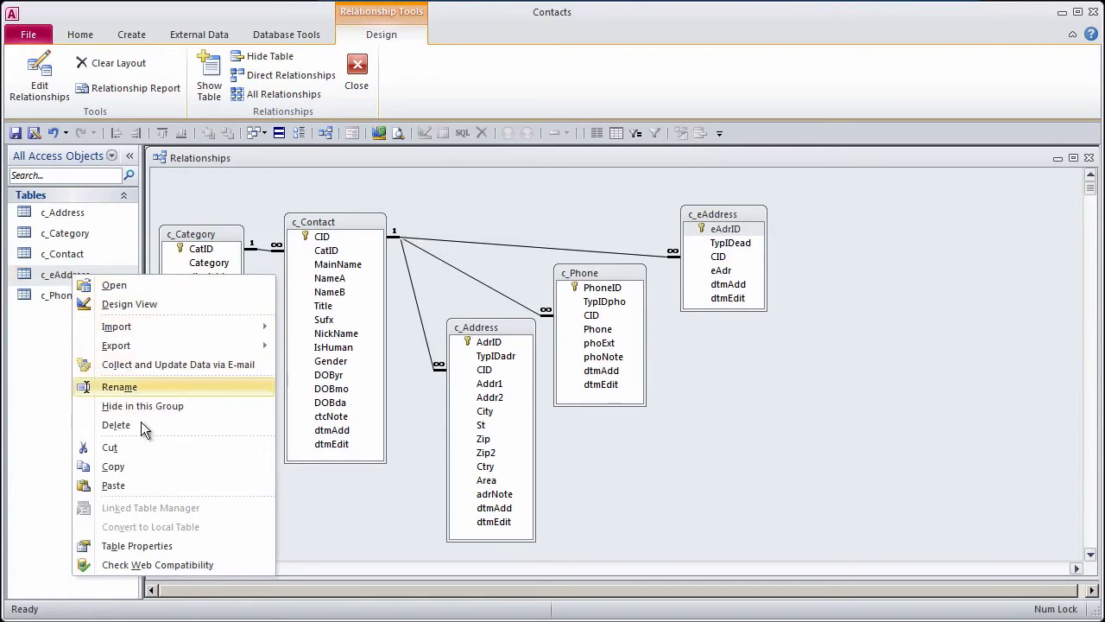
{"action": "left_click", "coordinate": [143, 468]}
{"action": "right_click", "coordinate": [39, 344]}
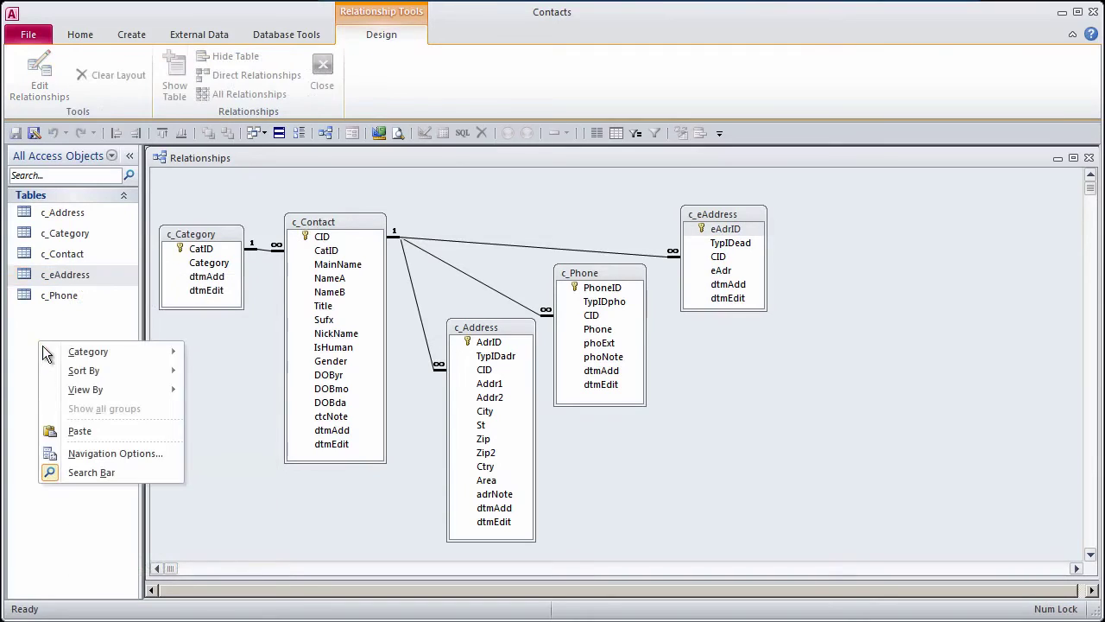
{"action": "left_click", "coordinate": [89, 431]}
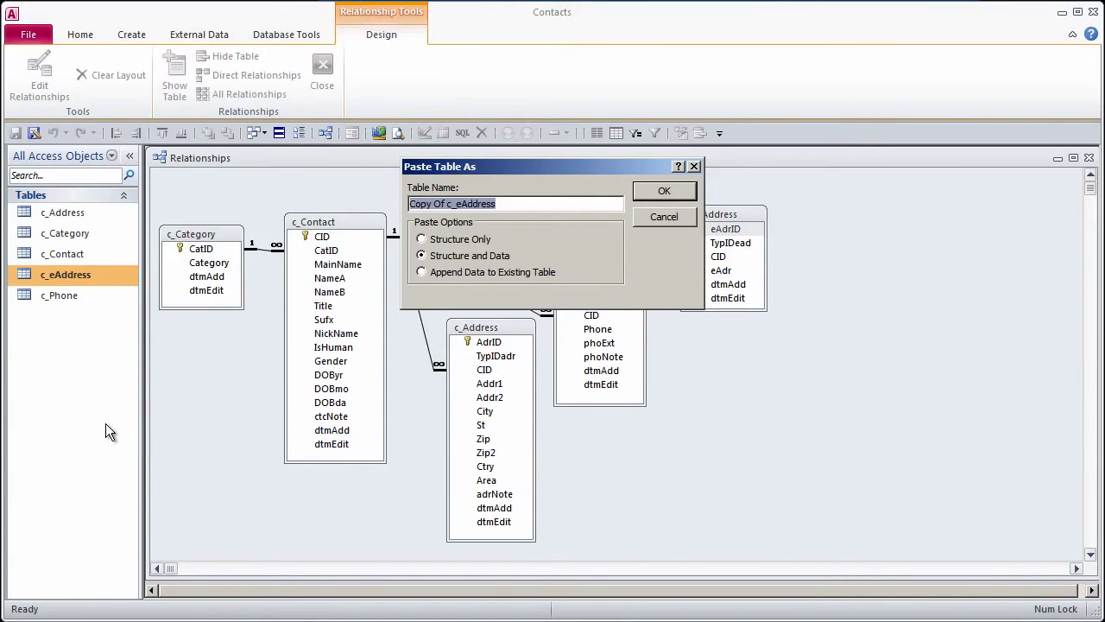
{"action": "type", "text": "c_Web"}
{"action": "left_click", "coordinate": [422, 239]}
{"action": "left_click", "coordinate": [647, 189]}
{"action": "left_click", "coordinate": [68, 318]}
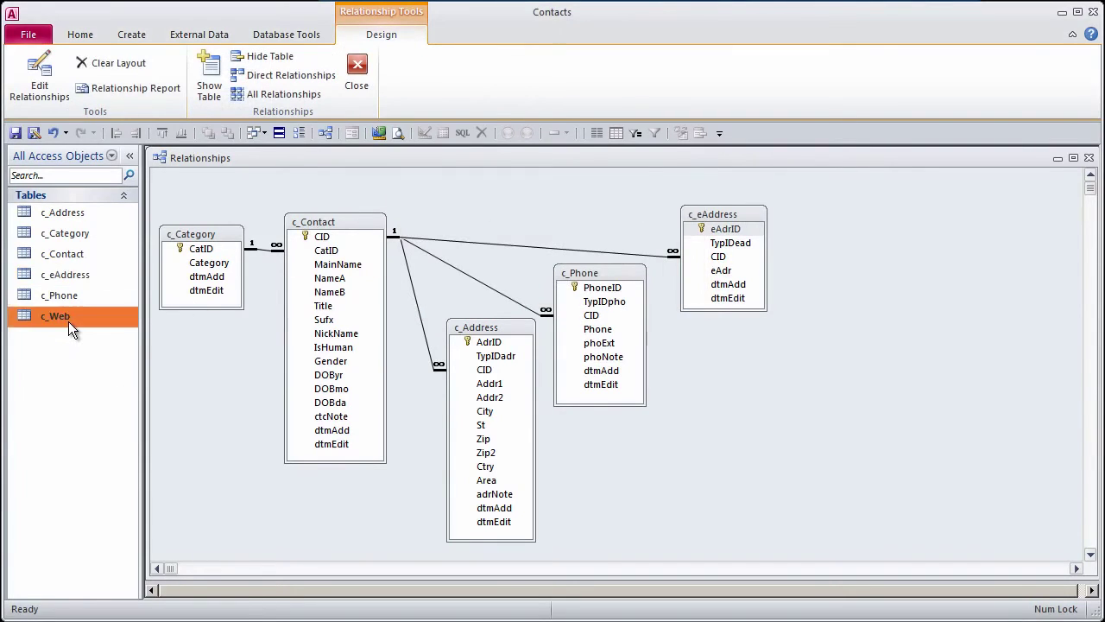
{"action": "right_click", "coordinate": [68, 318]}
Open c_Web in Design View and rename the ID field WebID, with WebID as its description
{"action": "left_click", "coordinate": [123, 351]}
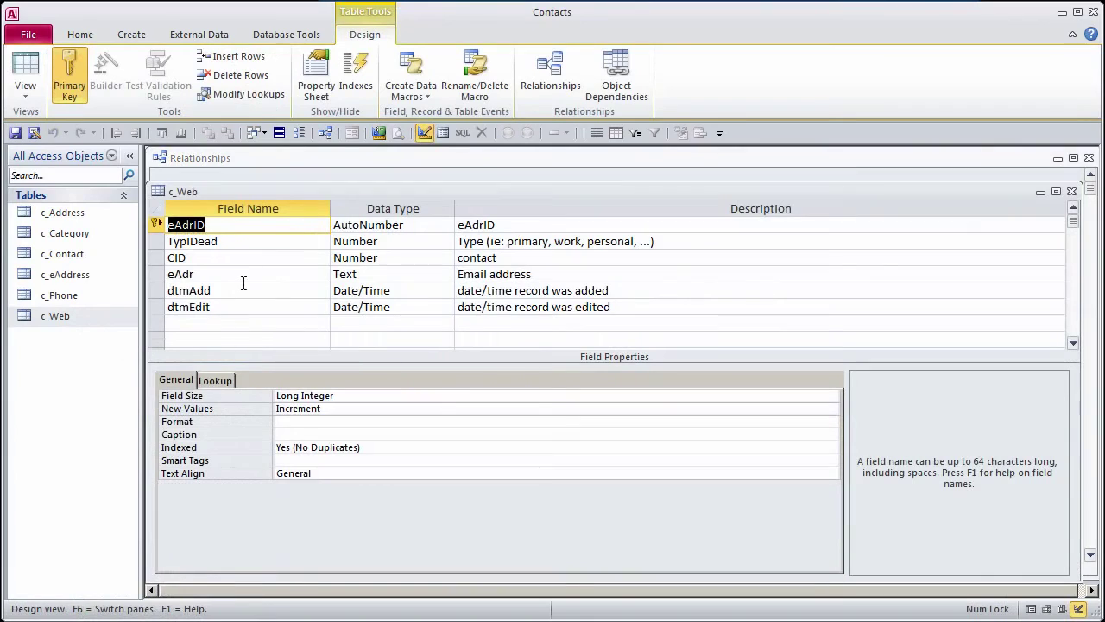
{"action": "type", "text": "WebID"}
{"action": "double_click", "coordinate": [236, 226]}
{"action": "key", "text": "ctrl+c"}
{"action": "key", "text": "Tab"}
{"action": "key", "text": "Tab"}
{"action": "key", "text": "ctrl+v"}
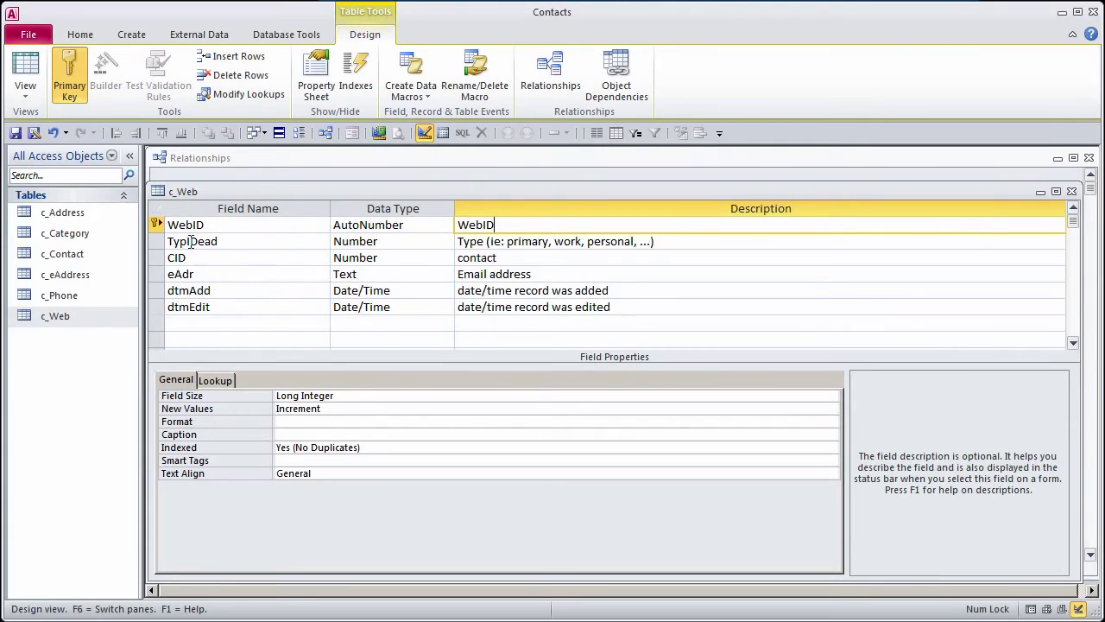
Rename TypIDead to TypIDweb with description examples 'personal, blog, news'
{"action": "left_click_drag", "start_coordinate": [200, 244], "coordinate": [282, 242]}
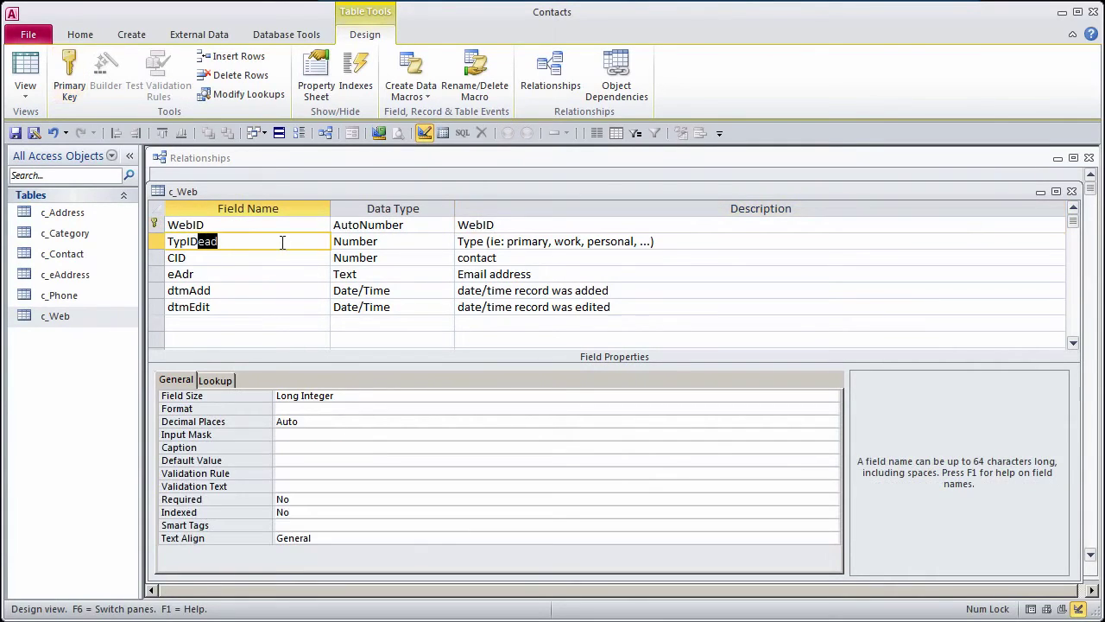
{"action": "type", "text": "web"}
{"action": "left_click", "coordinate": [552, 242]}
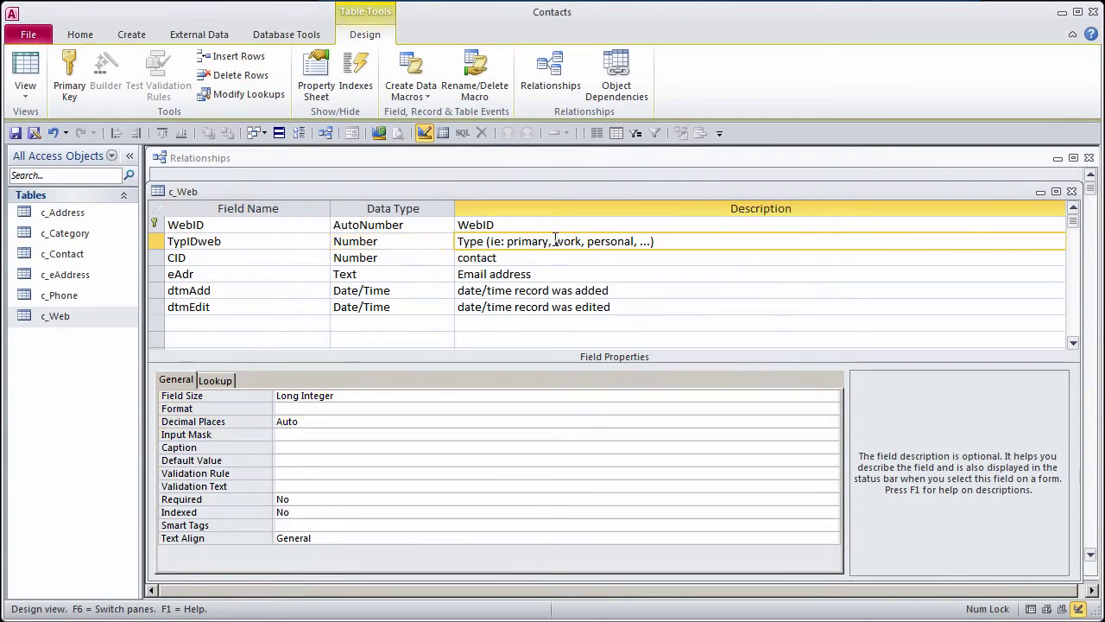
{"action": "left_click_drag", "start_coordinate": [555, 241], "coordinate": [634, 242]}
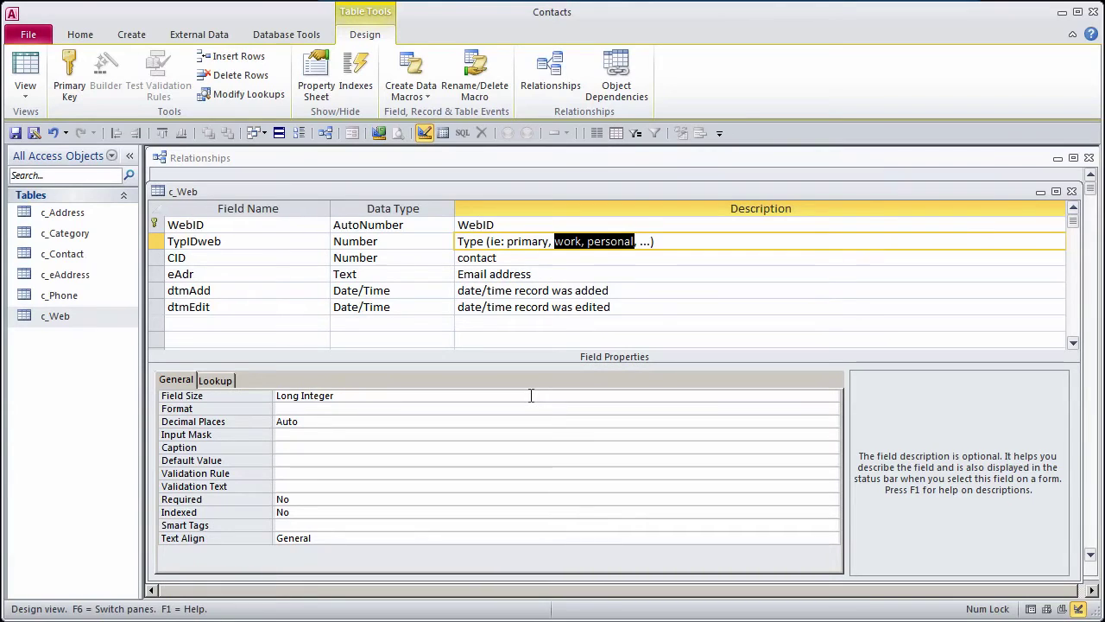
{"action": "type", "text": "personal, blog,, news,"}
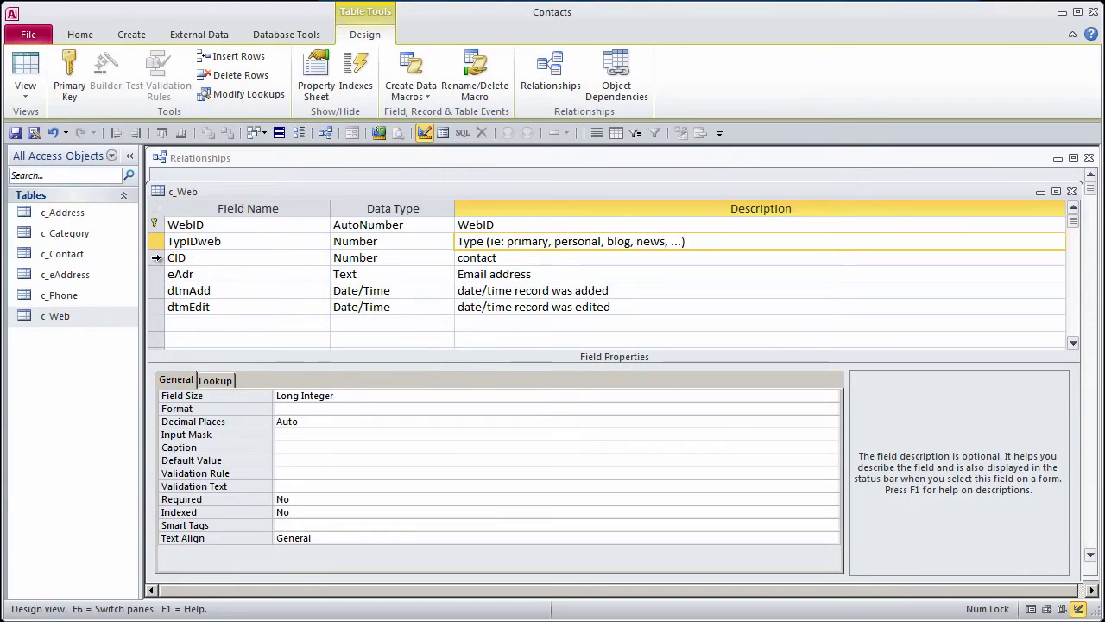
{"action": "left_click", "coordinate": [159, 261]}
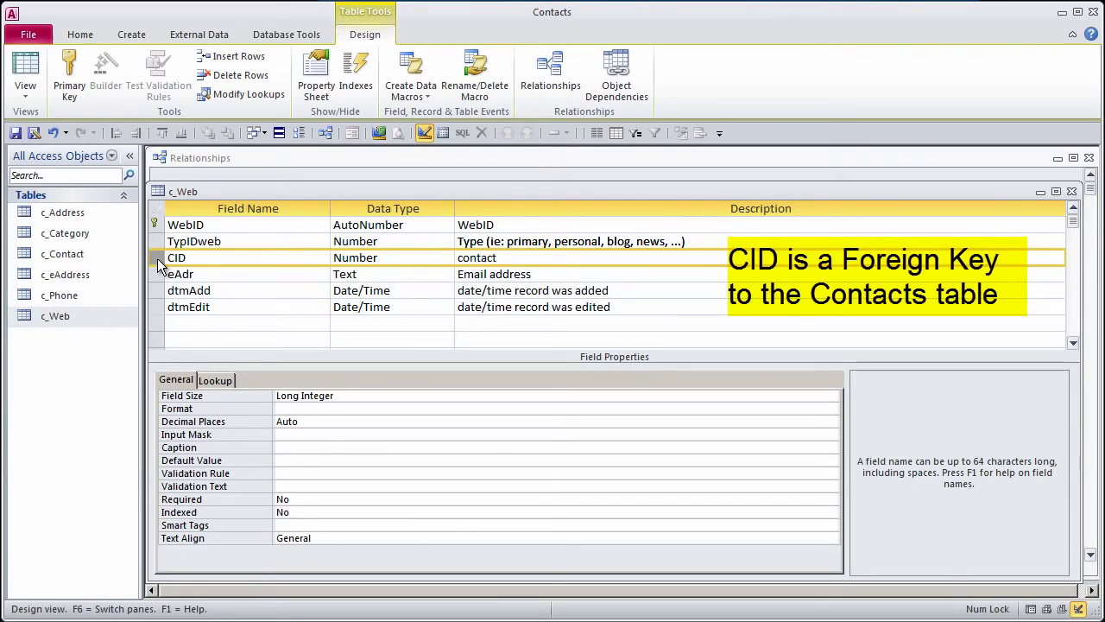
Rename eAdr to URL, described 'URL -- web address', with field size 255
{"action": "left_click", "coordinate": [210, 272]}
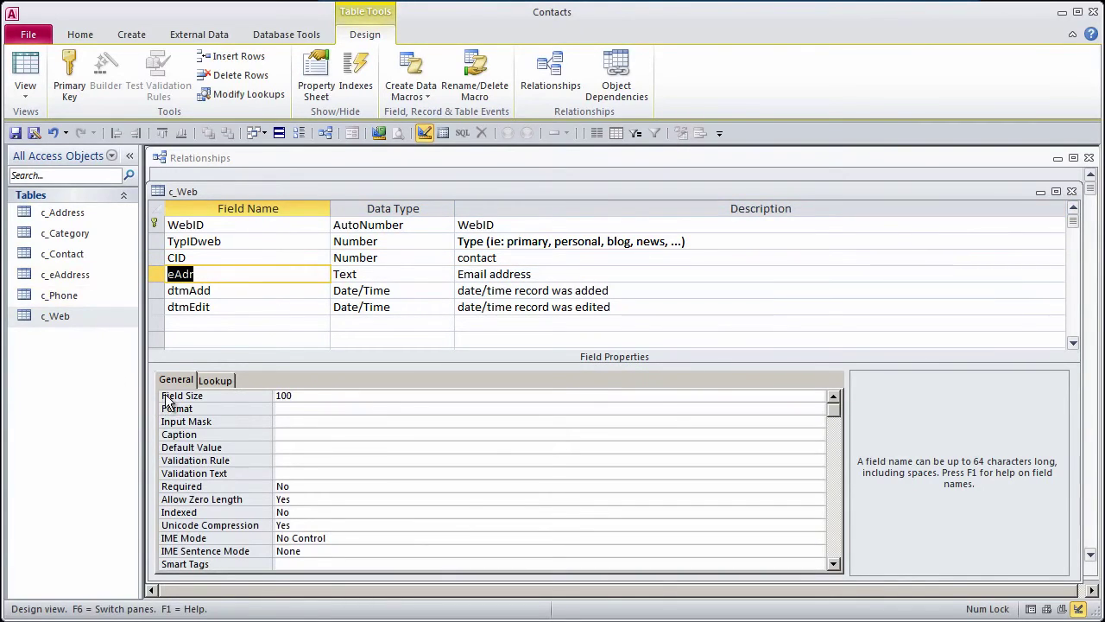
{"action": "type", "text": "URL"}
{"action": "key", "text": "Tab"}
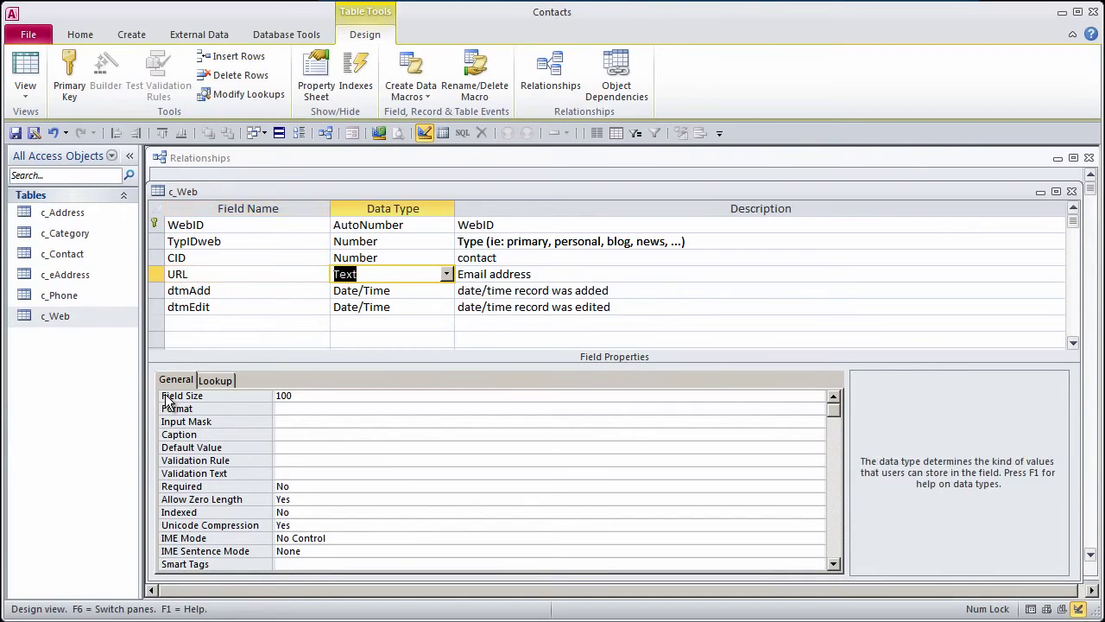
{"action": "key", "text": "Tab"}
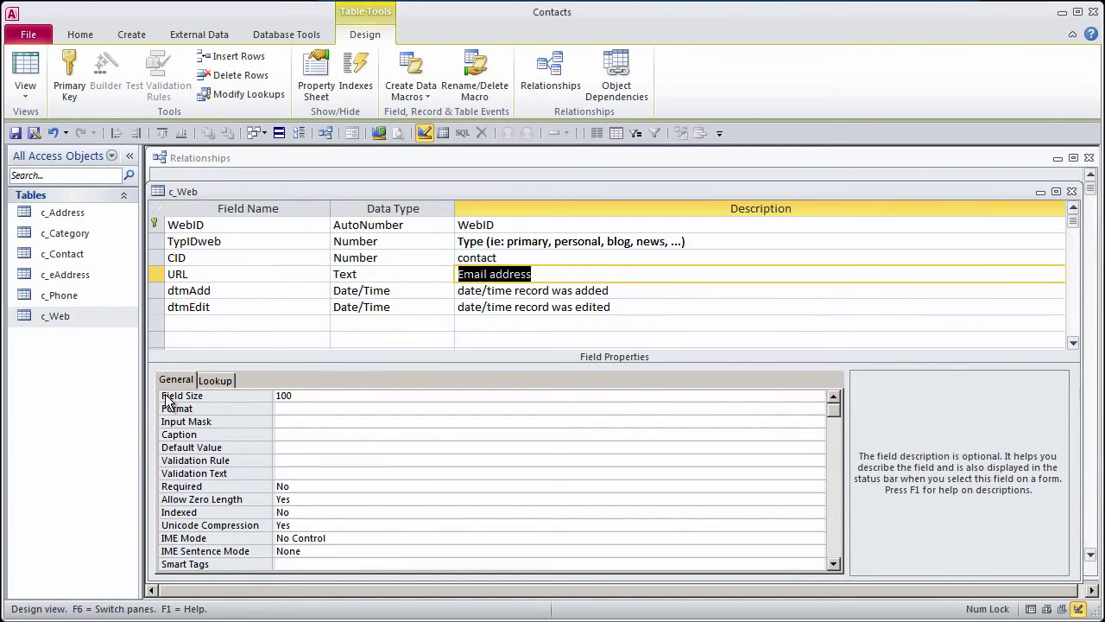
{"action": "type", "text": "U"}
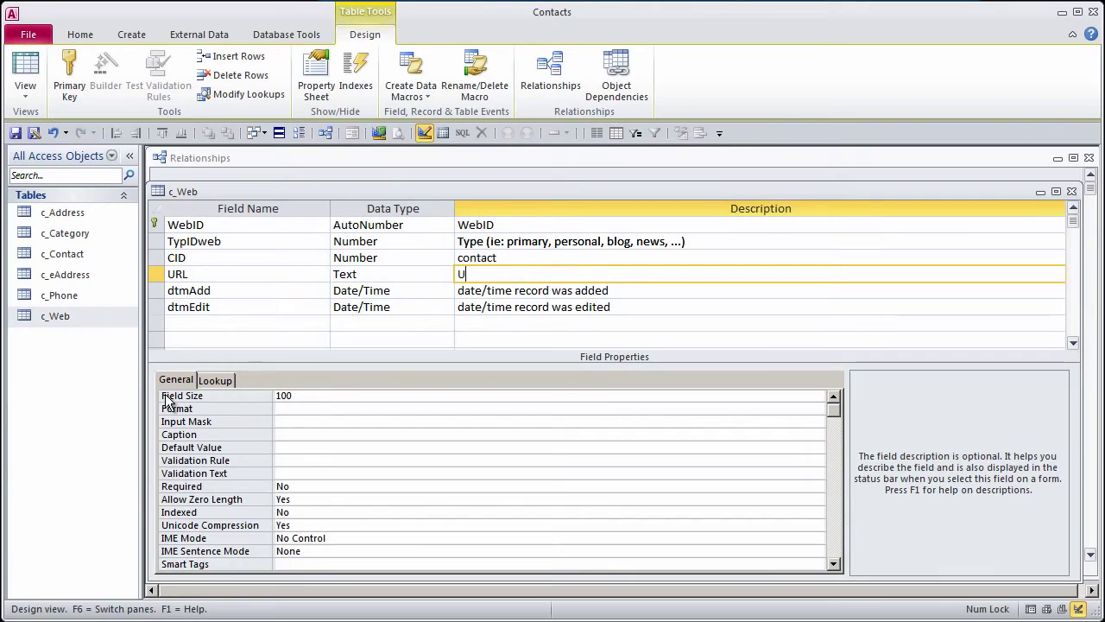
{"action": "type", "text": "RL -- w"}
{"action": "type", "text": "eb address"}
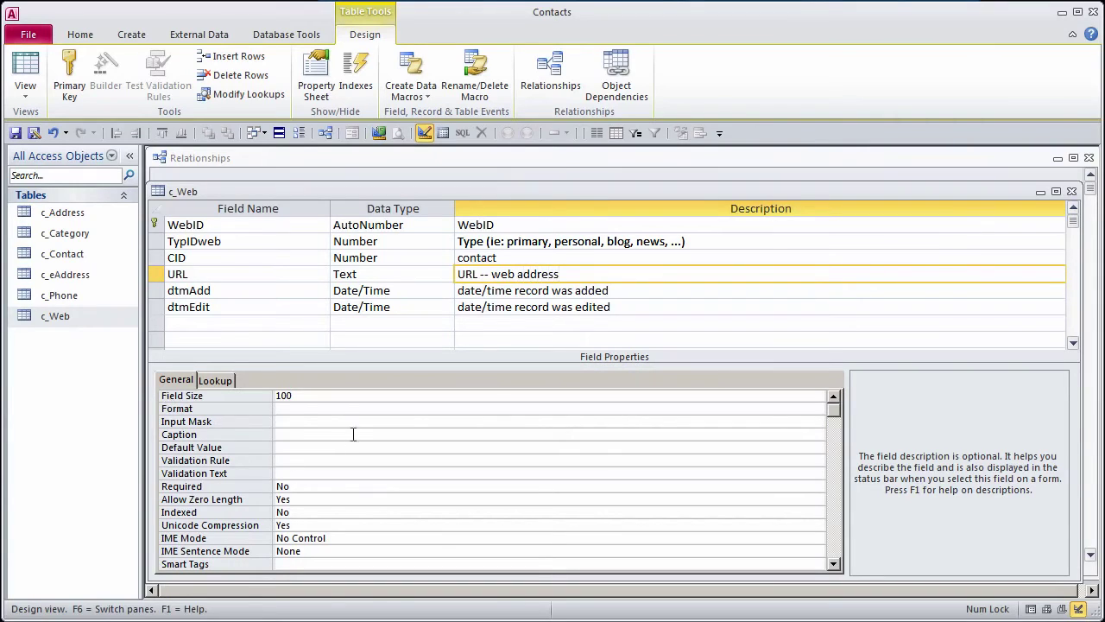
{"action": "double_click", "coordinate": [316, 396]}
{"action": "type", "text": "255"}
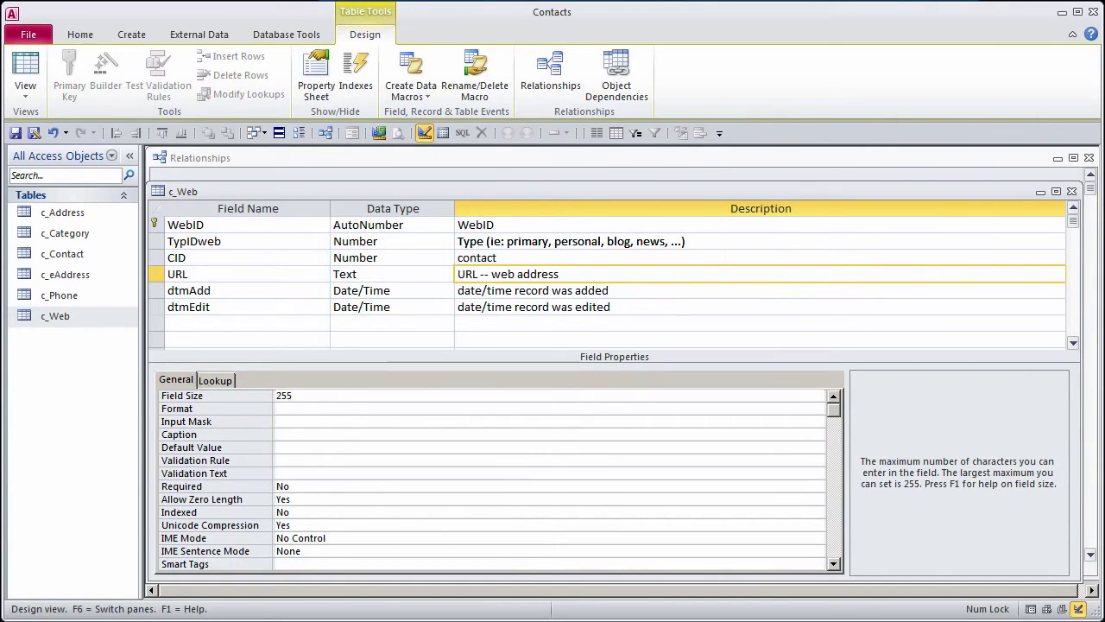
{"action": "left_click", "coordinate": [159, 291]}
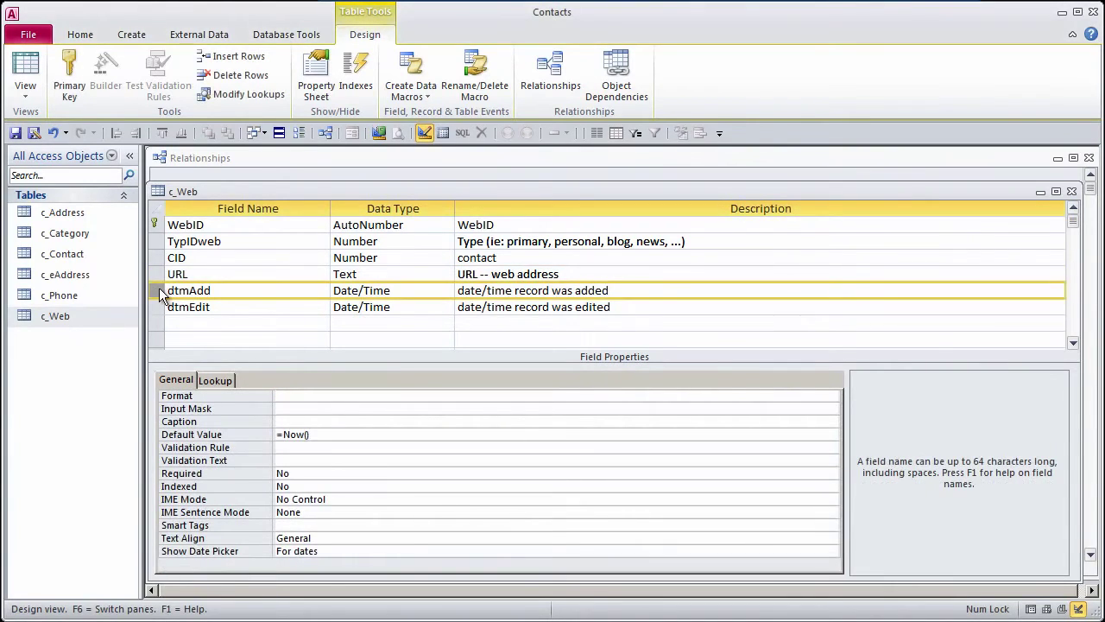
{"action": "left_click", "coordinate": [229, 323]}
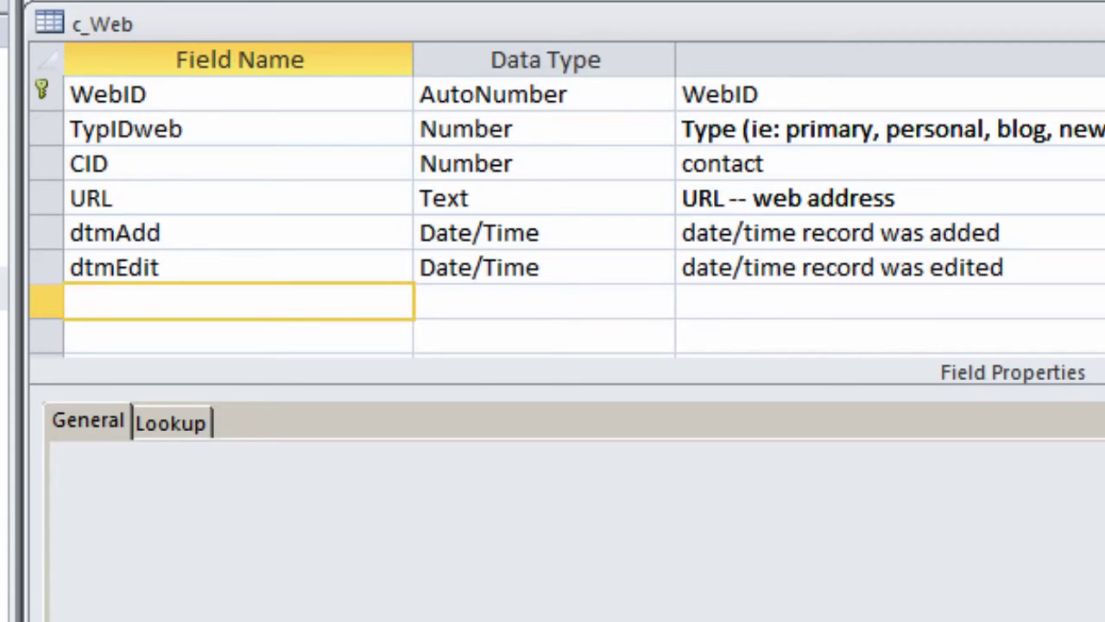
Add a wTitle text field described 'Web page title' with field size 100
{"action": "type", "text": "wTitle"}
{"action": "key", "text": "Tab"}
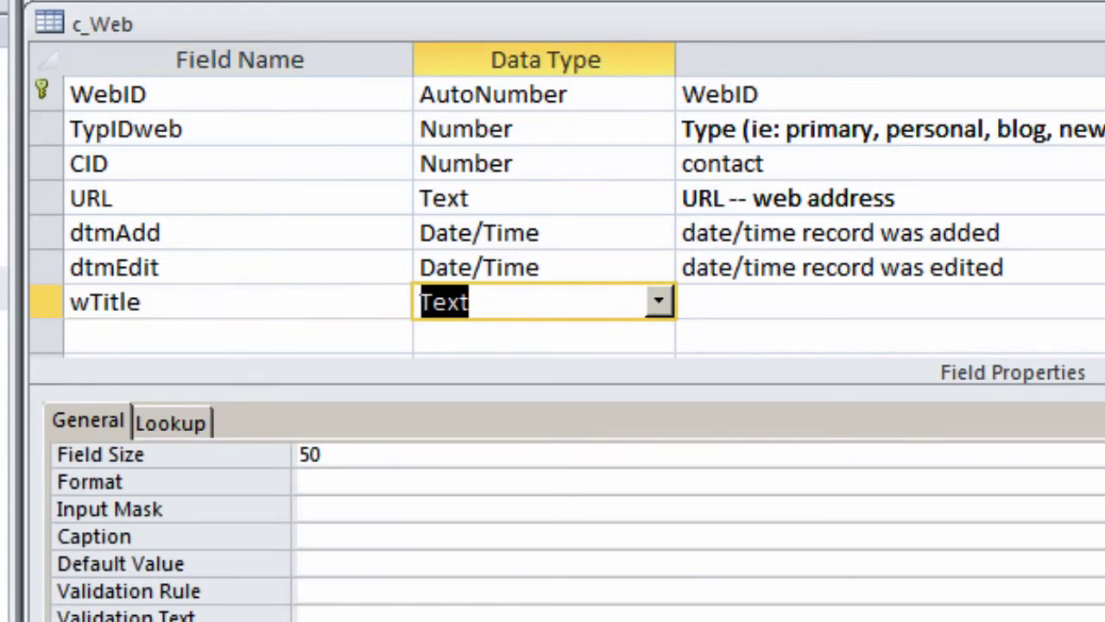
{"action": "key", "text": "Tab"}
{"action": "type", "text": "We"}
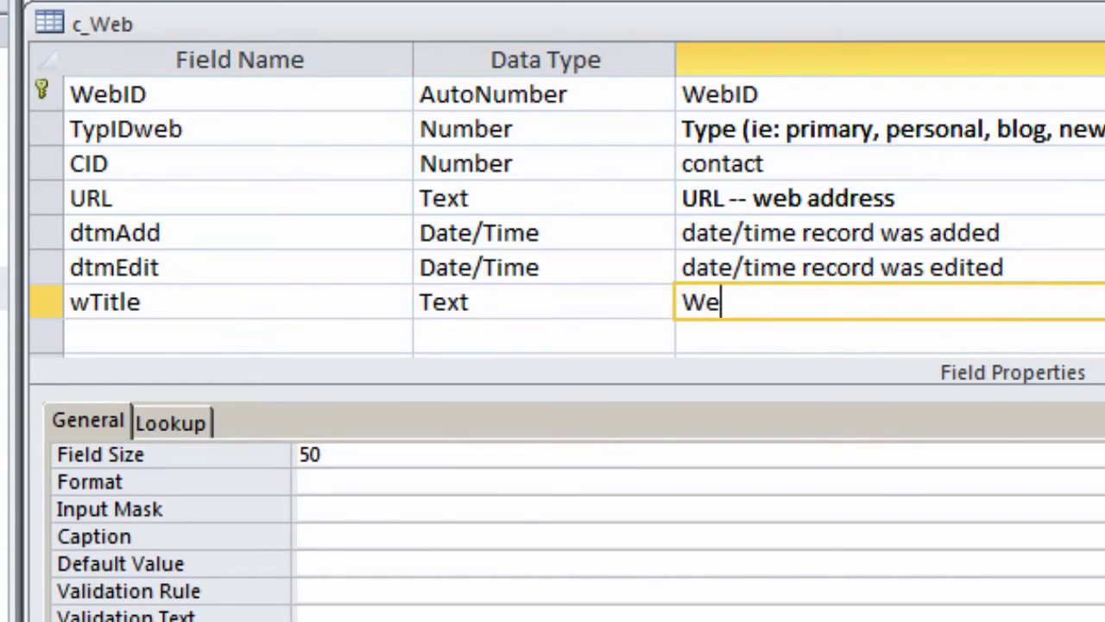
{"action": "type", "text": "b page title"}
{"action": "left_click", "coordinate": [263, 454]}
{"action": "type", "text": "100"}
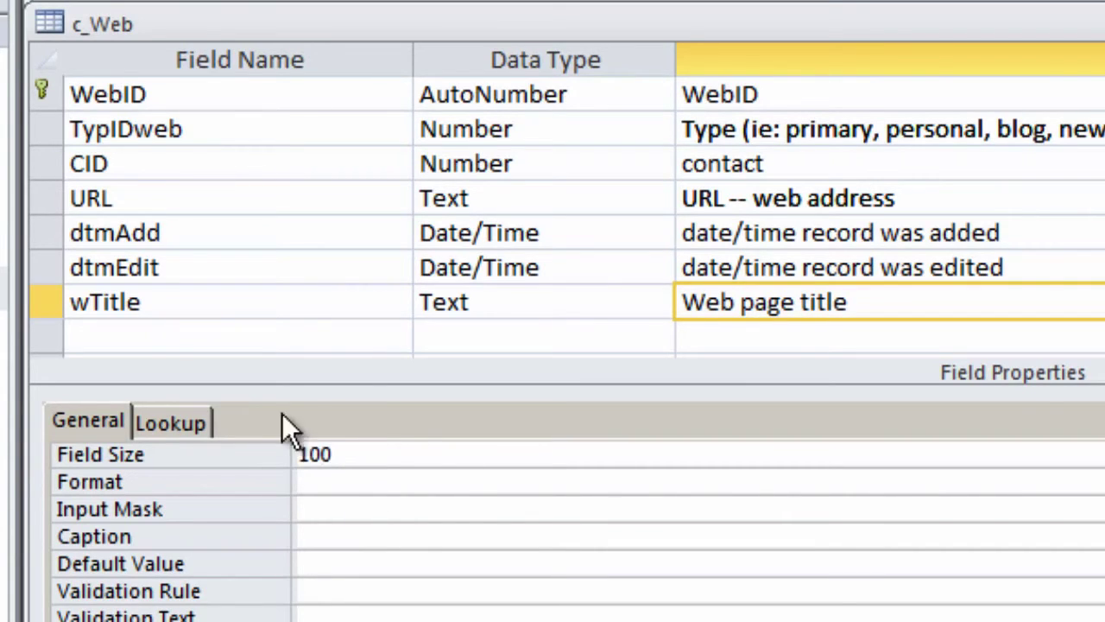
{"action": "left_click", "coordinate": [105, 335]}
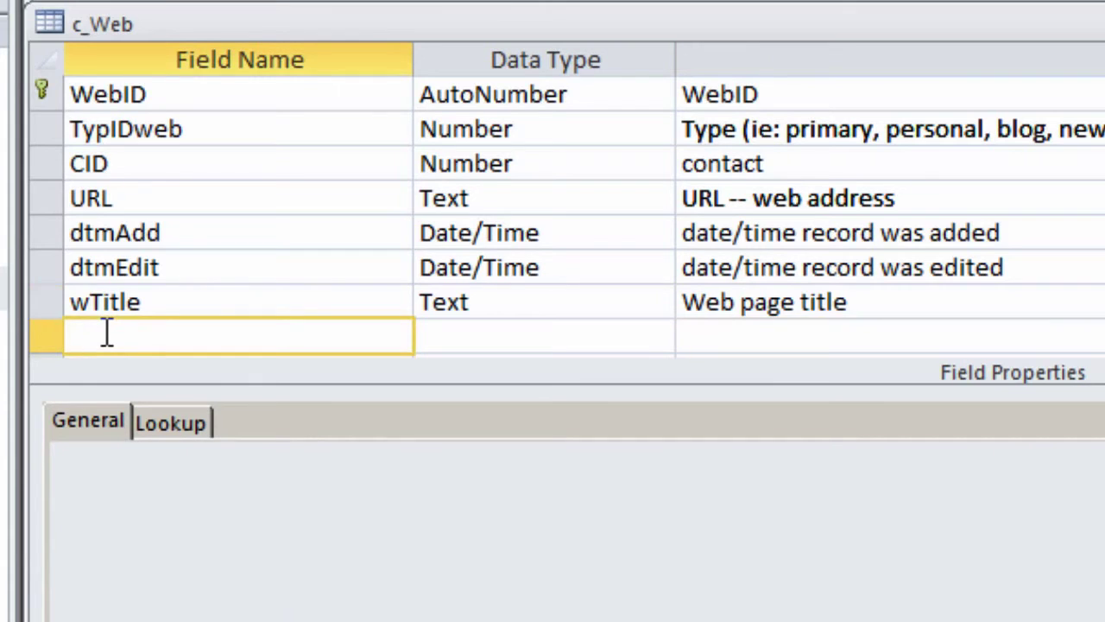
Move wTitle up below URL and insert a blank row above dtmAdd
{"action": "left_click", "coordinate": [44, 302]}
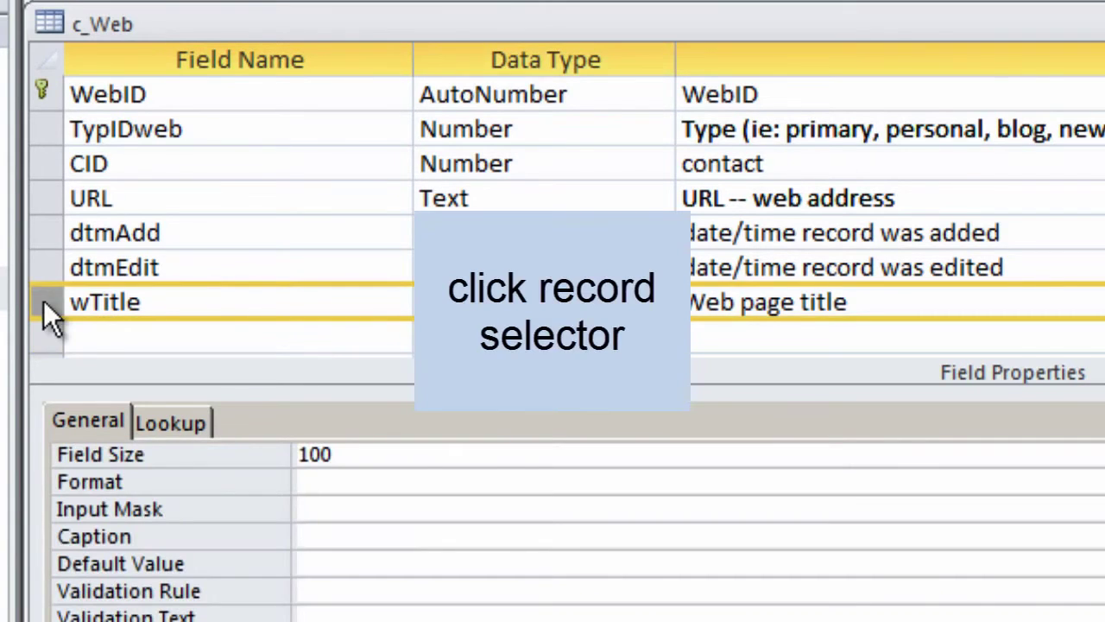
{"action": "left_click_drag", "start_coordinate": [43, 300], "coordinate": [48, 225]}
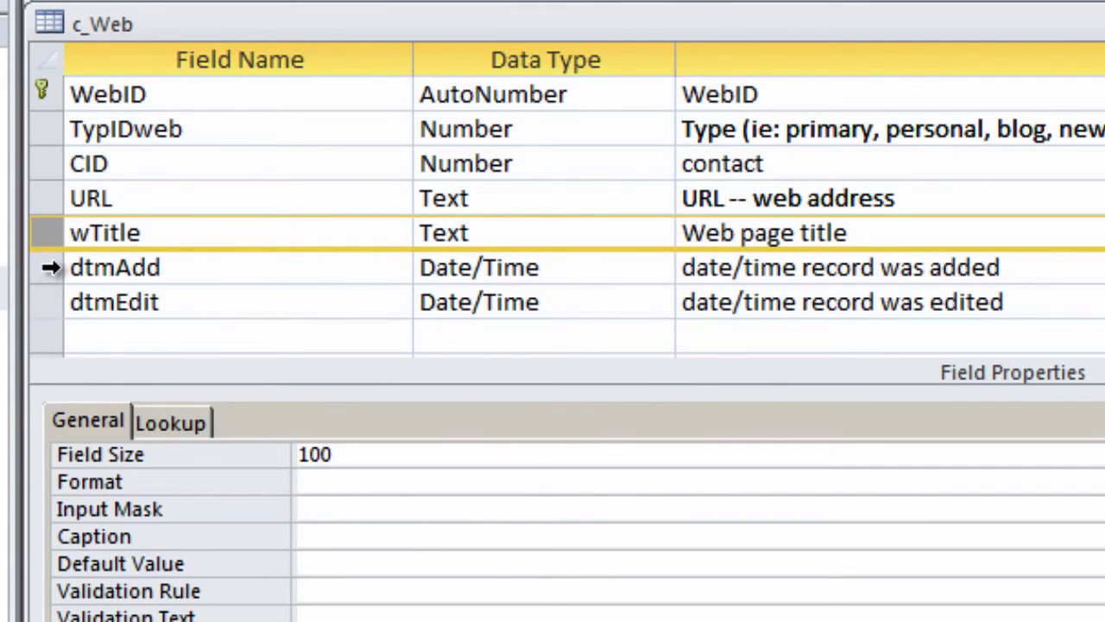
{"action": "right_click", "coordinate": [50, 268]}
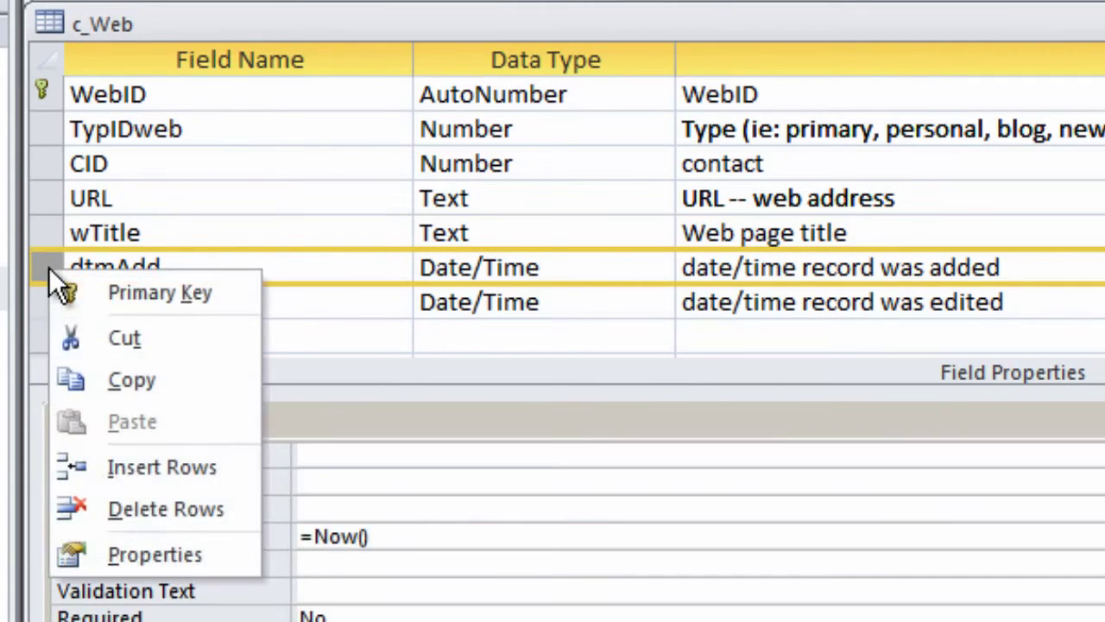
{"action": "left_click", "coordinate": [113, 466]}
{"action": "left_click", "coordinate": [110, 259]}
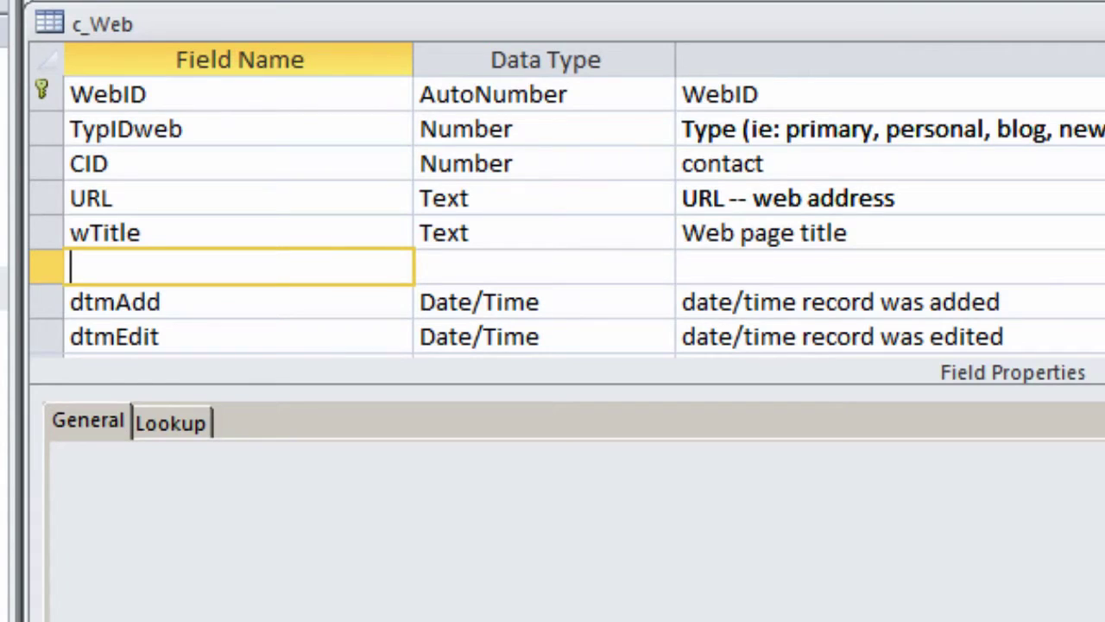
Name the blank row wDesc with description 'web page description'
{"action": "type", "text": "wDesc"}
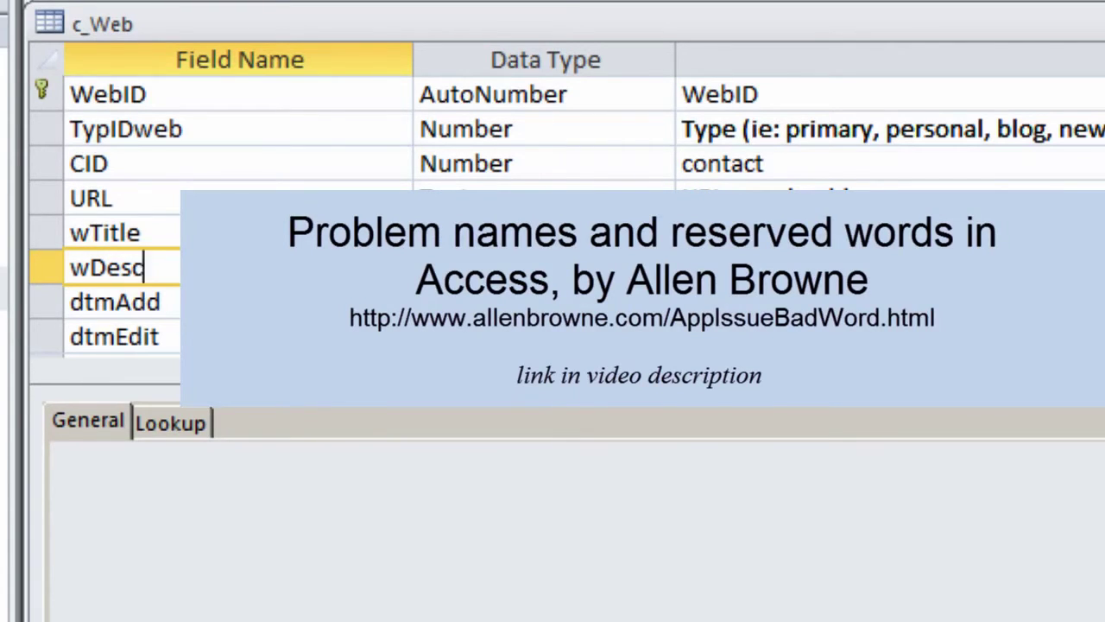
{"action": "key", "text": "Tab"}
{"action": "key", "text": "Tab"}
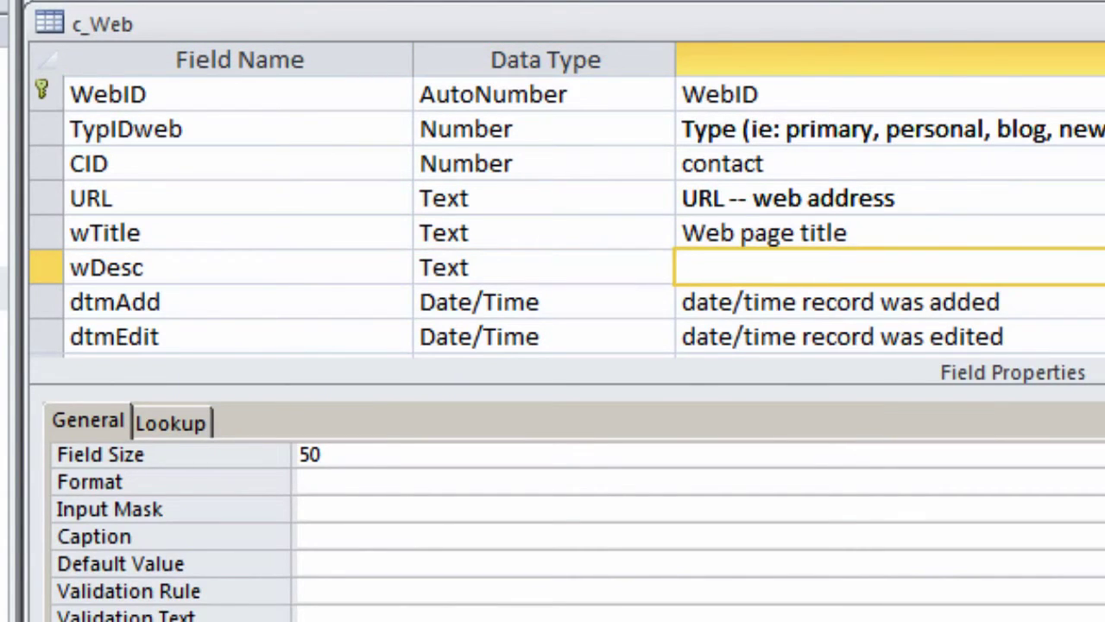
{"action": "type", "text": "web page description"}
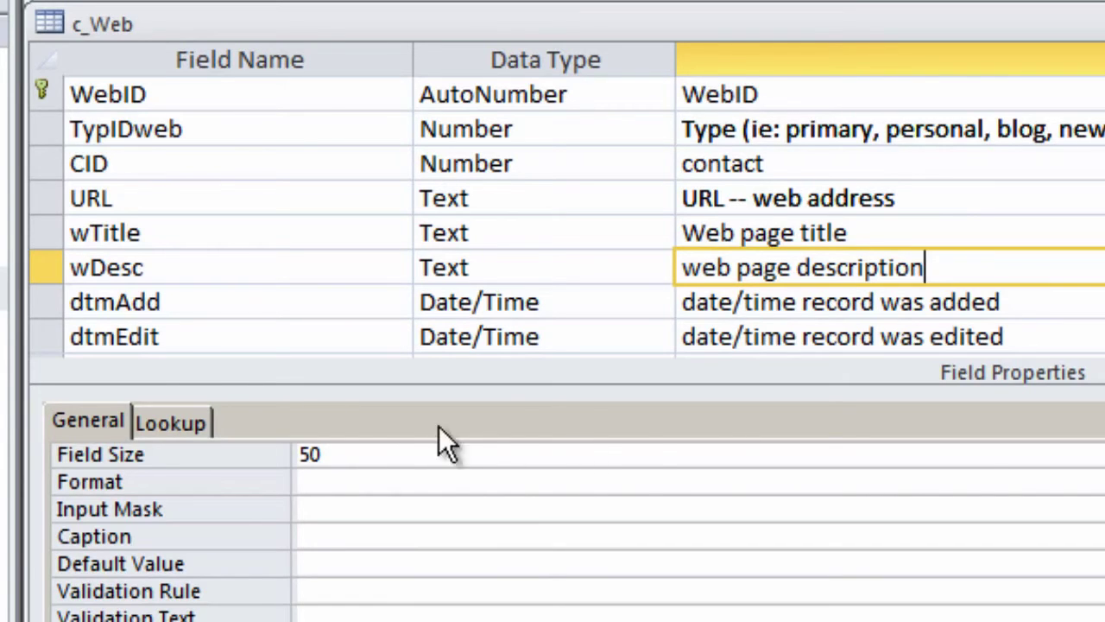
Insert a row above dtmAdd for a wNote text field described 'web page note'
{"action": "left_click", "coordinate": [46, 296]}
{"action": "right_click", "coordinate": [48, 298]}
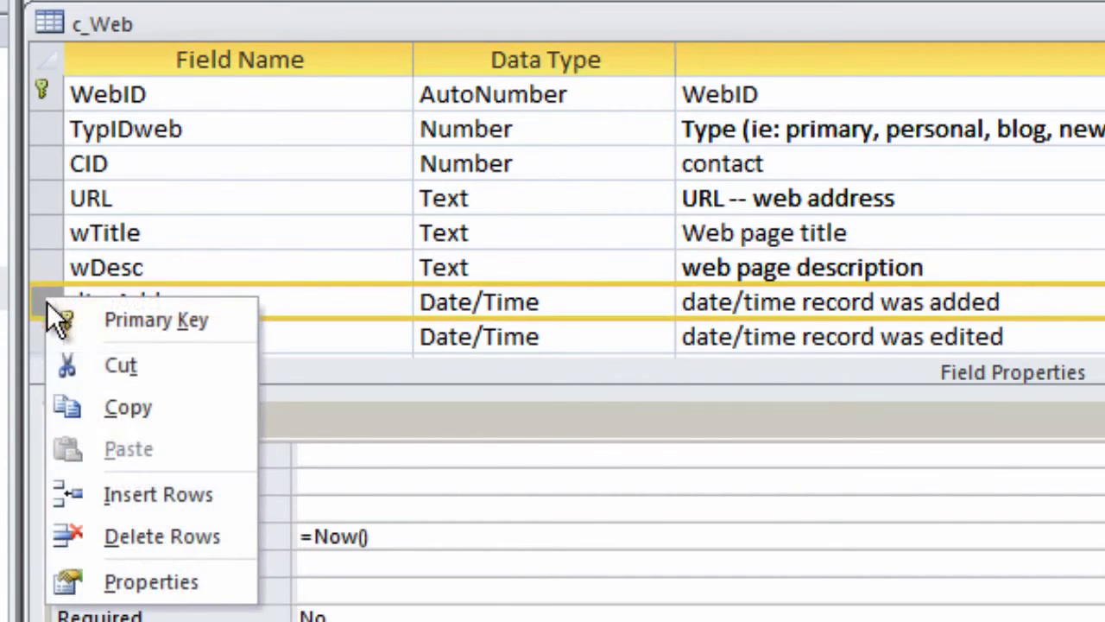
{"action": "left_click", "coordinate": [182, 493]}
{"action": "left_click", "coordinate": [112, 300]}
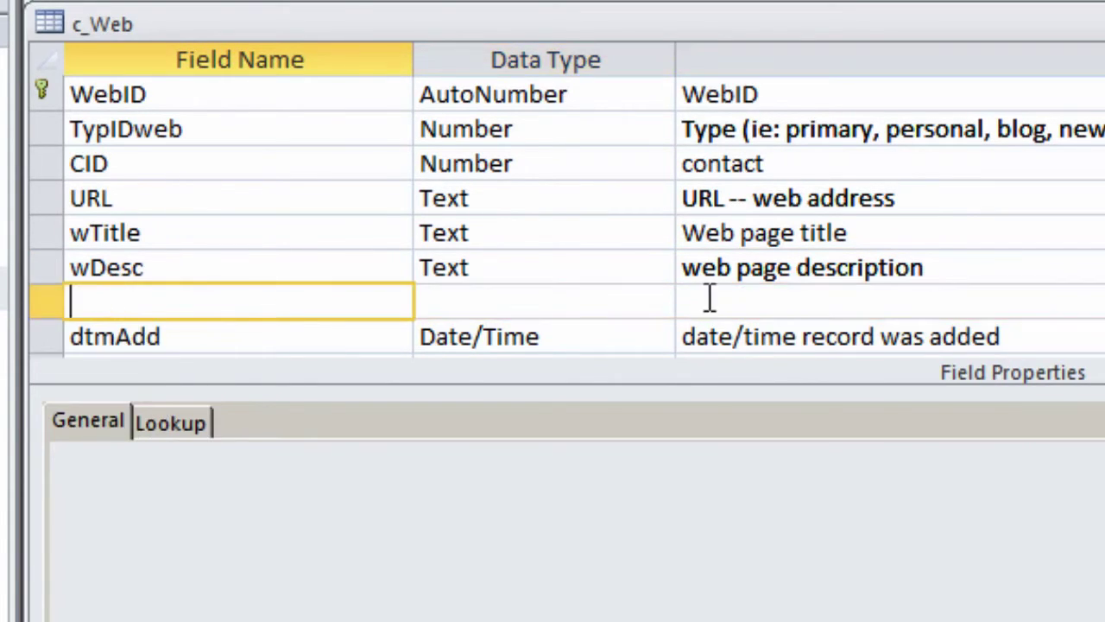
{"action": "type", "text": "wNote"}
{"action": "key", "text": "Tab"}
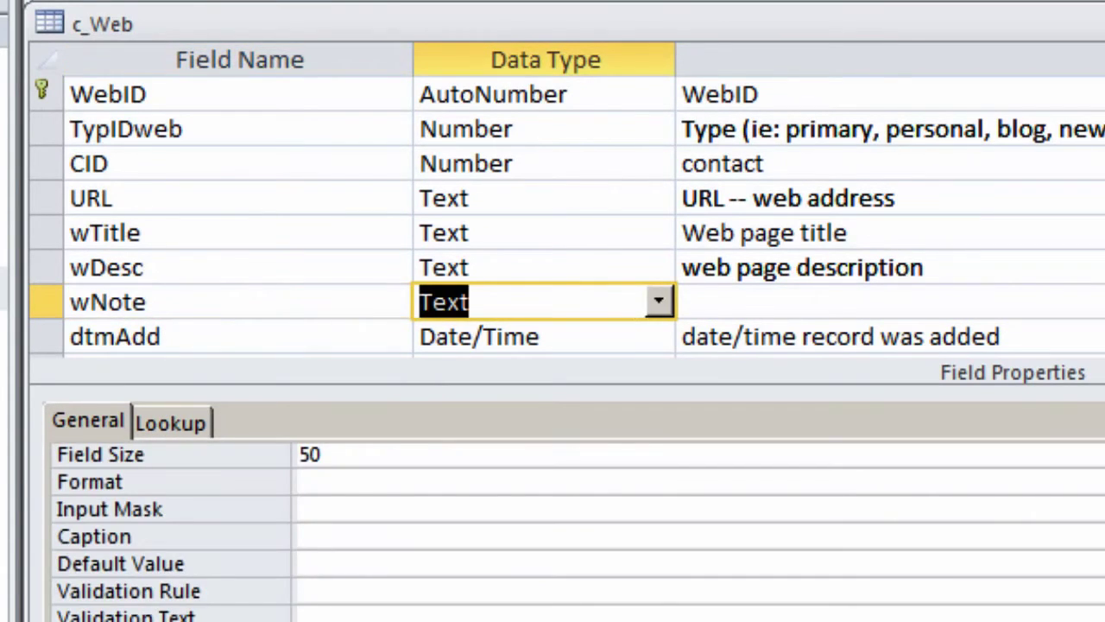
{"action": "key", "text": "Tab"}
{"action": "type", "text": "web page note"}
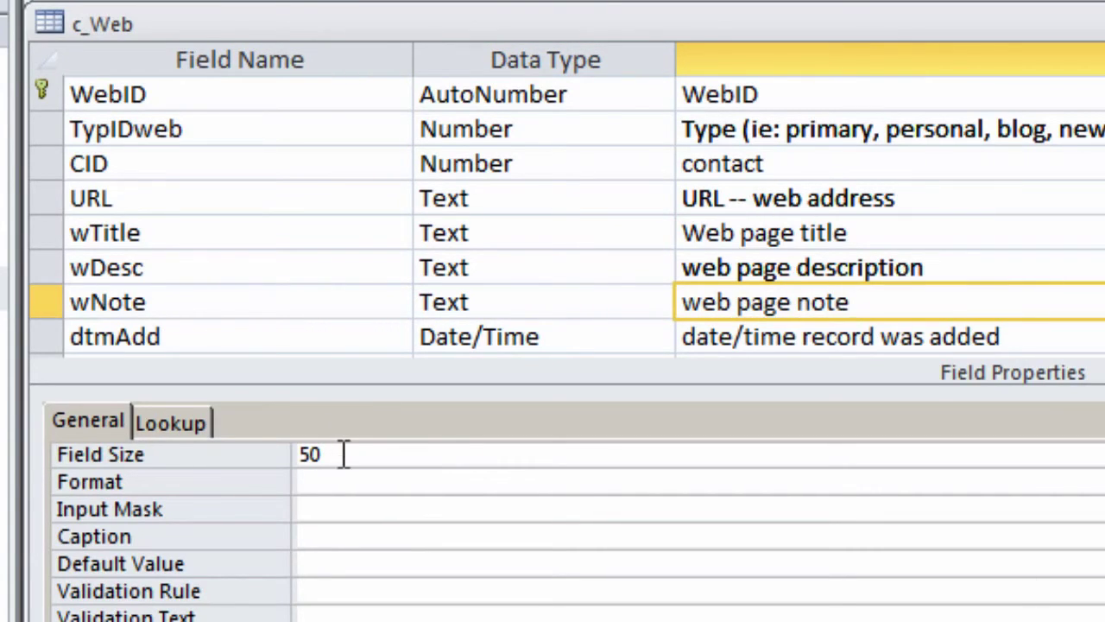
{"action": "left_click", "coordinate": [343, 454]}
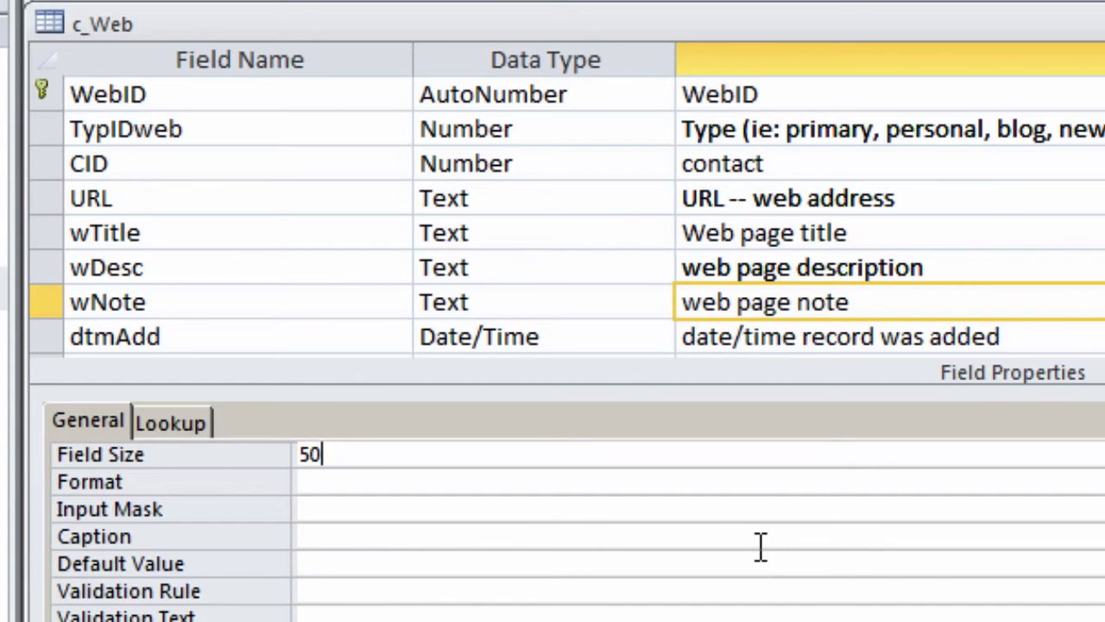
{"action": "left_click", "coordinate": [58, 304]}
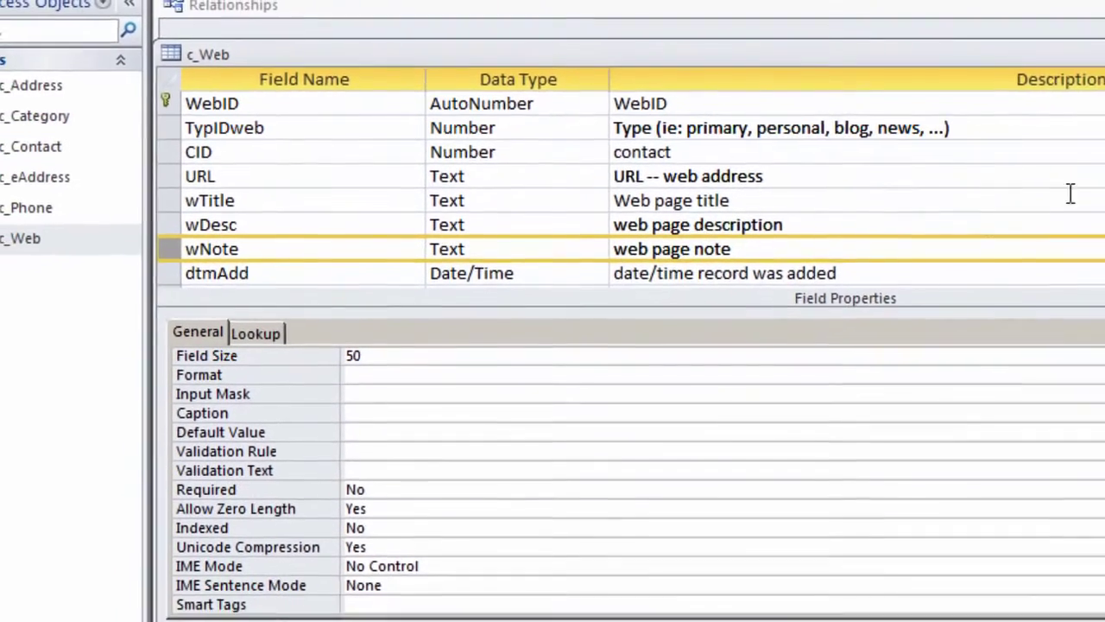
Save c_Web, then paste the note field into c_eAddress and rename it eadNote
{"action": "key", "text": "ctrl+w"}
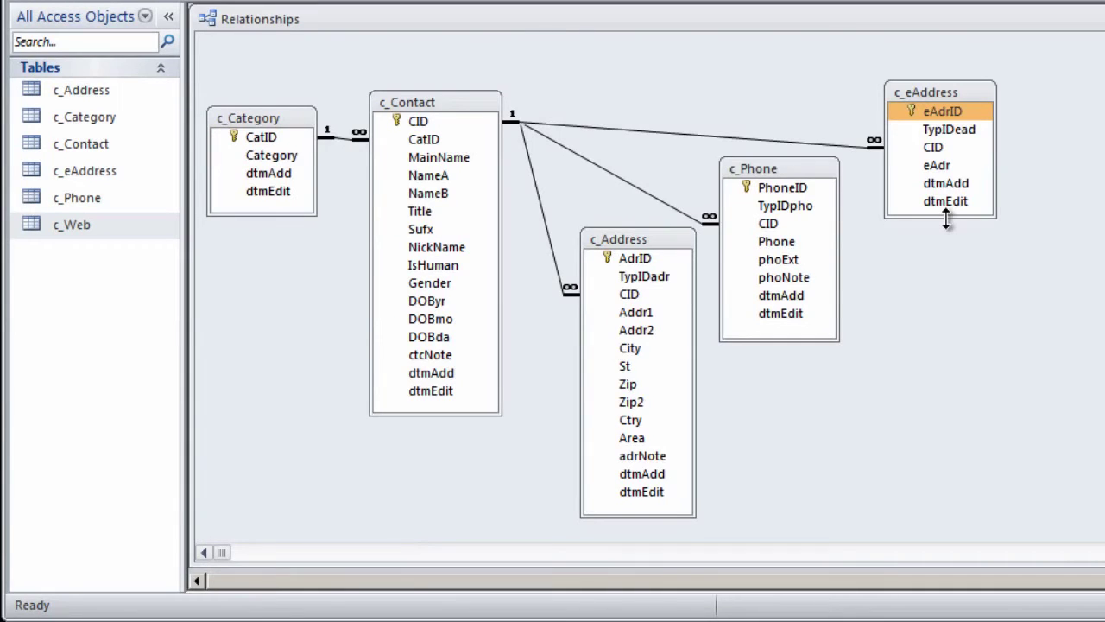
{"action": "right_click", "coordinate": [952, 92]}
{"action": "left_click", "coordinate": [1012, 135]}
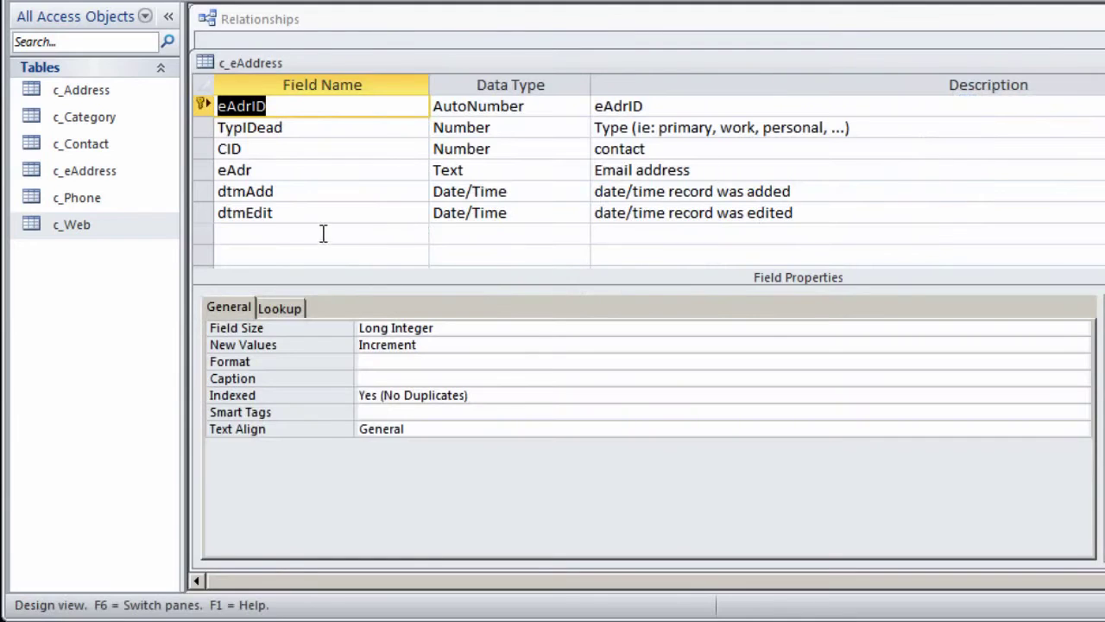
{"action": "left_click", "coordinate": [322, 234]}
{"action": "key", "text": "ctrl+v"}
{"action": "left_click_drag", "start_coordinate": [231, 233], "coordinate": [157, 233]}
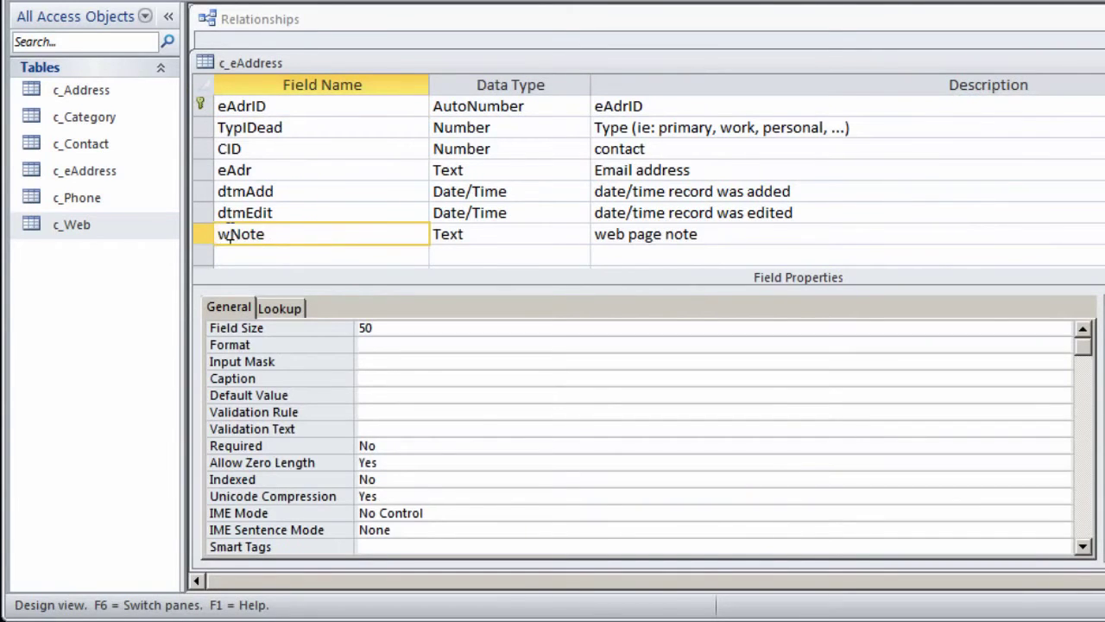
{"action": "type", "text": "ead"}
Describe eadNote as 'email address note', move it after eAdr, and save c_eAddress
{"action": "left_click", "coordinate": [608, 234]}
{"action": "left_click_drag", "start_coordinate": [609, 234], "coordinate": [641, 227]}
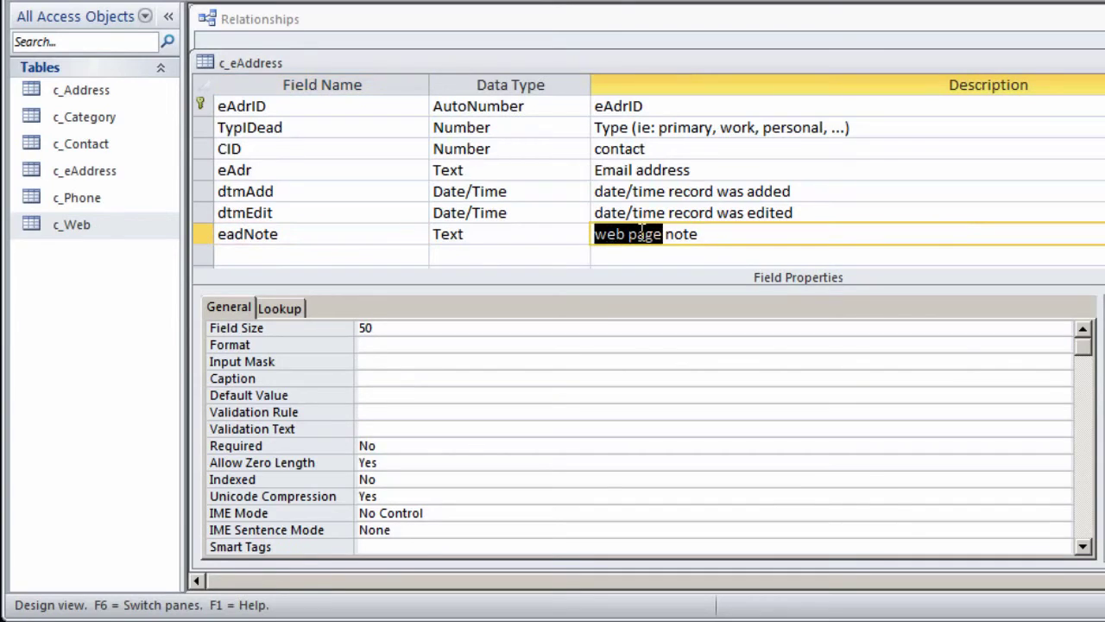
{"action": "type", "text": "email address"}
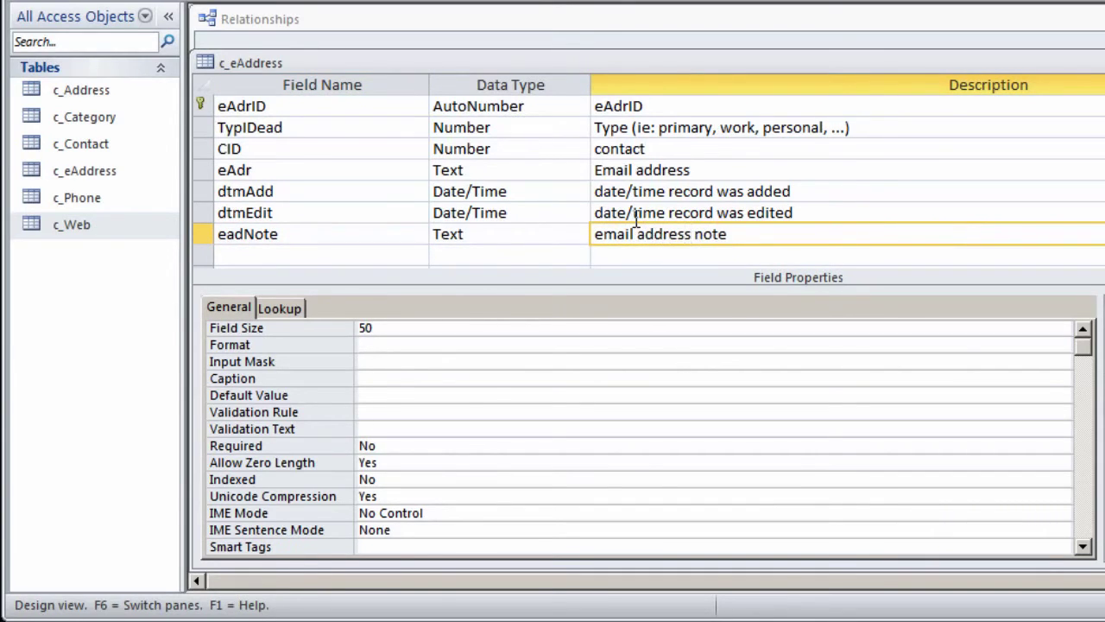
{"action": "left_click", "coordinate": [205, 238]}
{"action": "left_click_drag", "start_coordinate": [205, 235], "coordinate": [218, 182]}
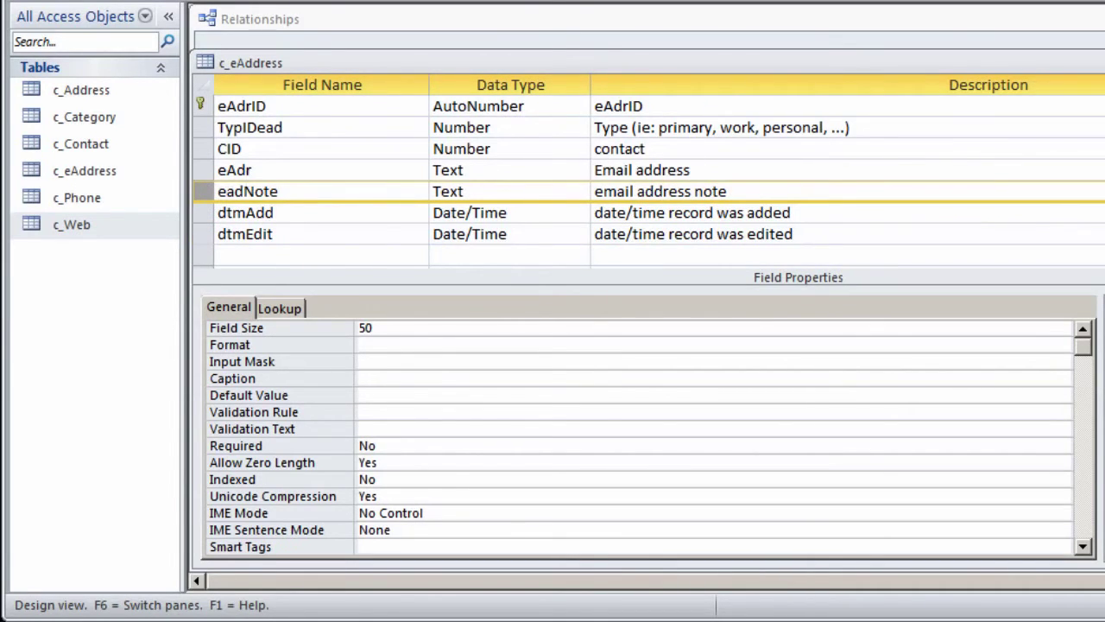
{"action": "left_click", "coordinate": [778, 451]}
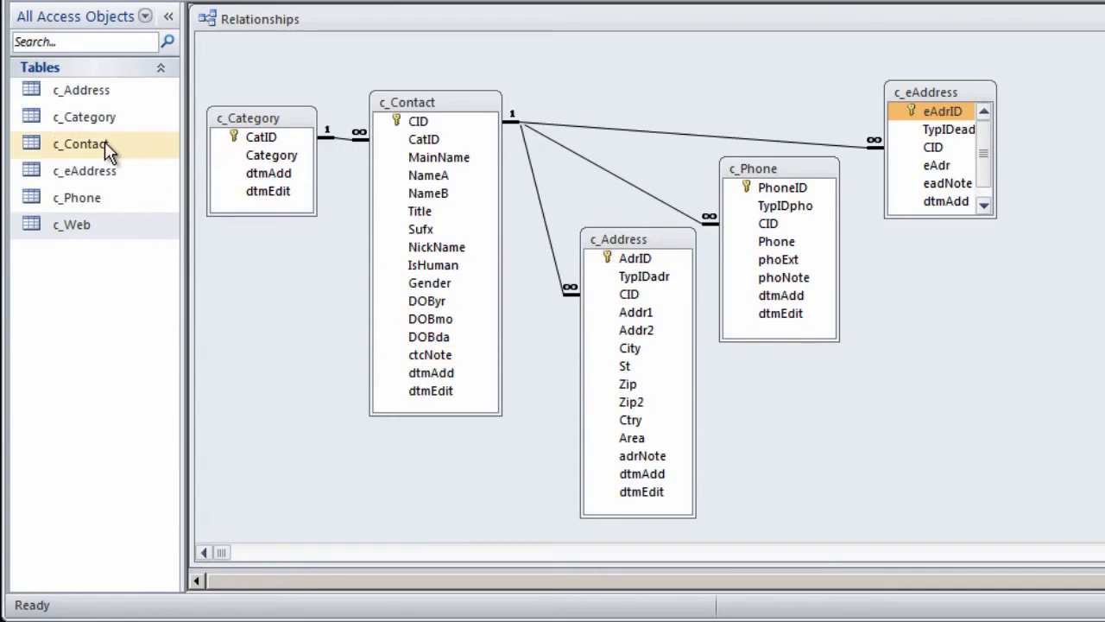
Add a catNote field described 'category note' after Category in c_Category and save
{"action": "right_click", "coordinate": [285, 116]}
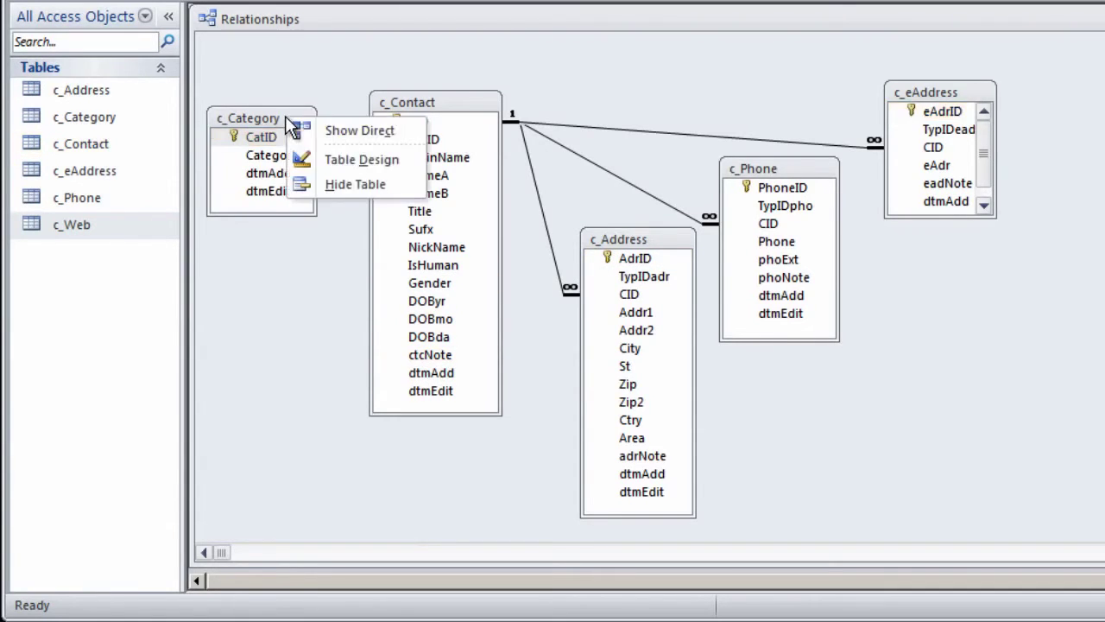
{"action": "left_click", "coordinate": [352, 159]}
{"action": "left_click", "coordinate": [291, 190]}
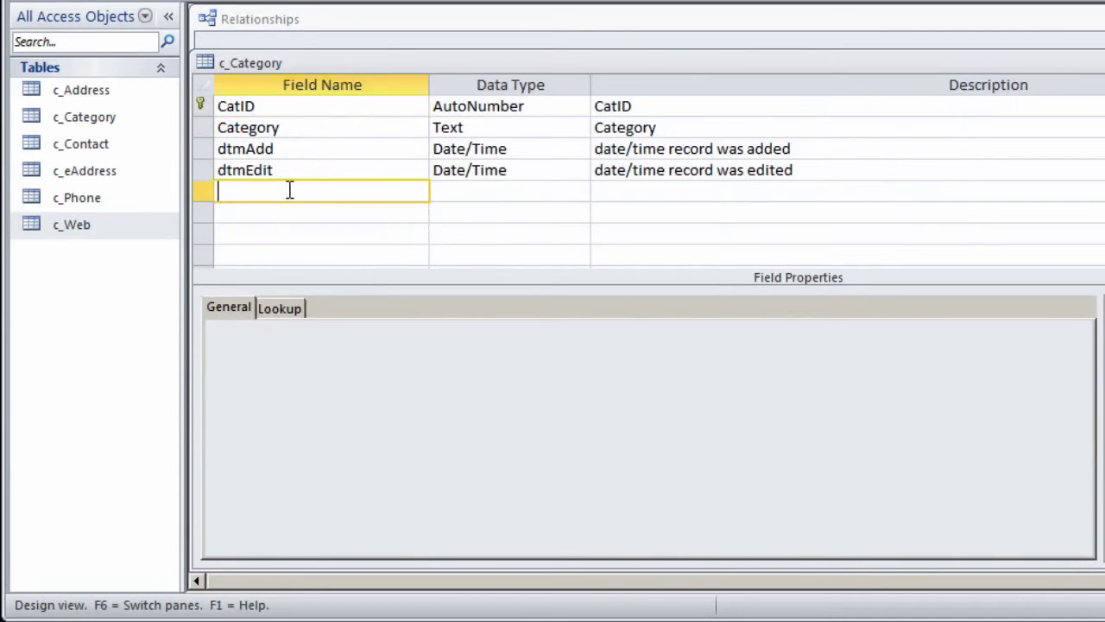
{"action": "key", "text": "ctrl+v"}
{"action": "key", "text": "Home"}
{"action": "key", "text": "shift+Right"}
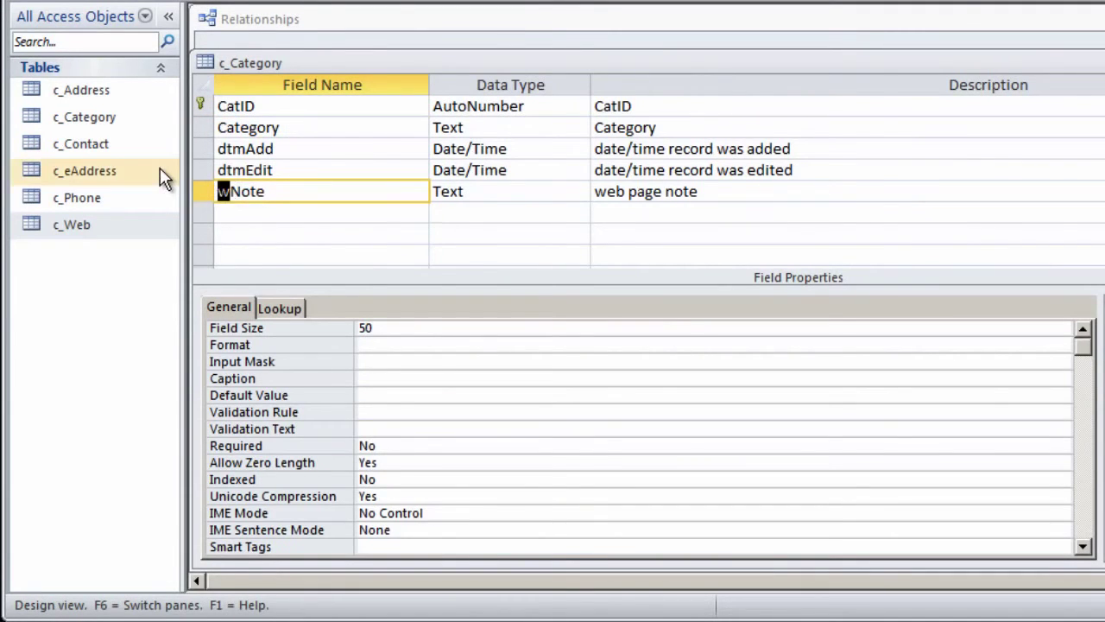
{"action": "type", "text": "cat"}
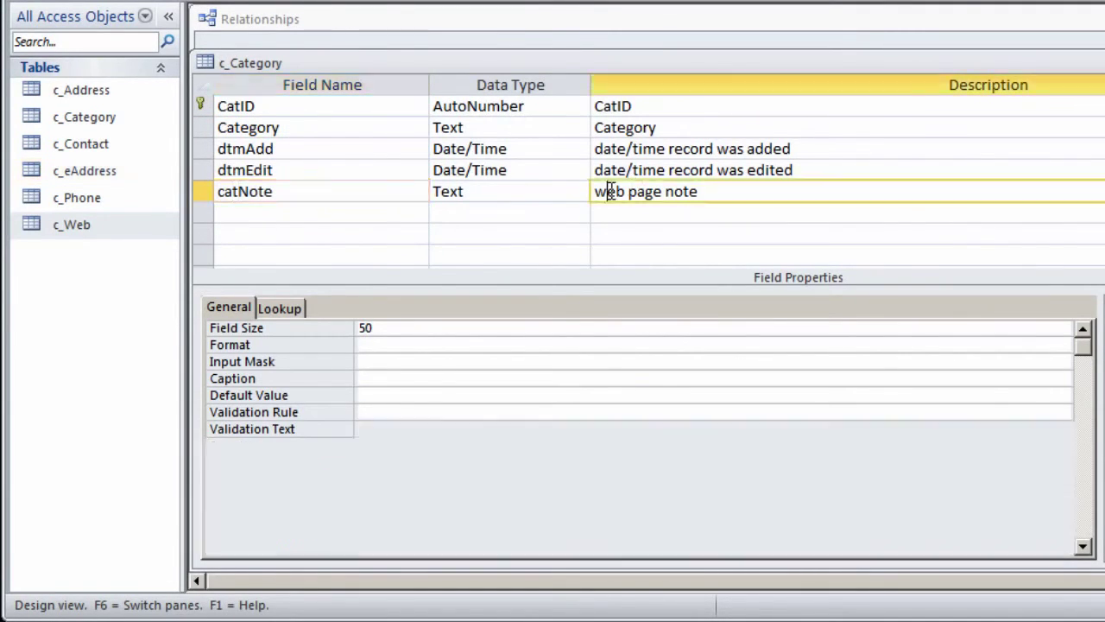
{"action": "left_click_drag", "start_coordinate": [603, 194], "coordinate": [637, 192]}
{"action": "type", "text": "category"}
{"action": "left_click_drag", "start_coordinate": [160, 290], "coordinate": [160, 252]}
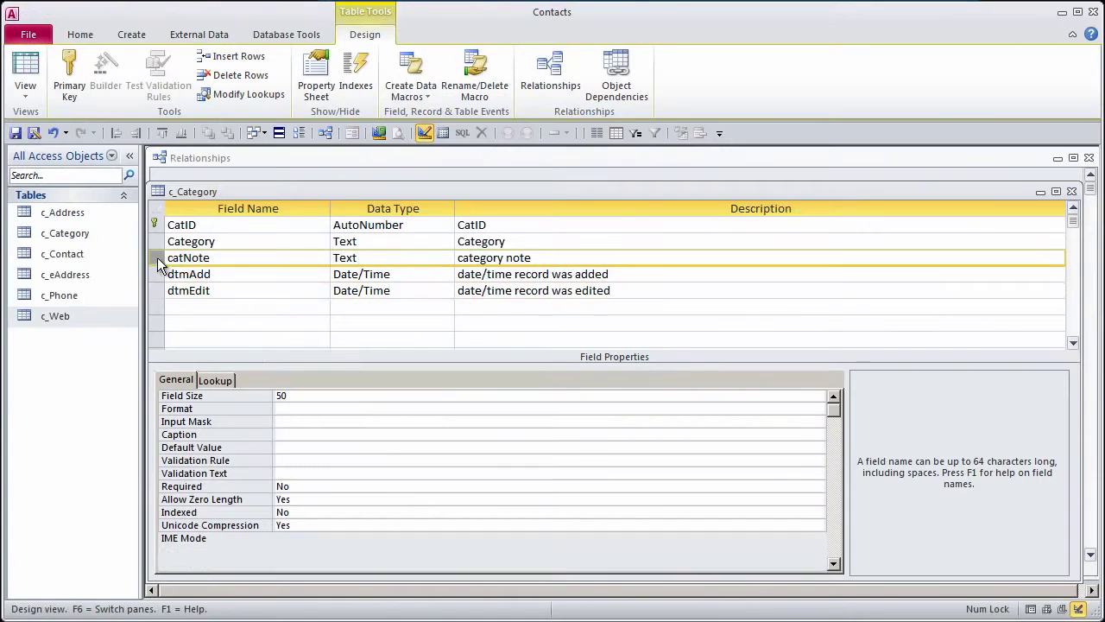
{"action": "left_click", "coordinate": [1071, 191]}
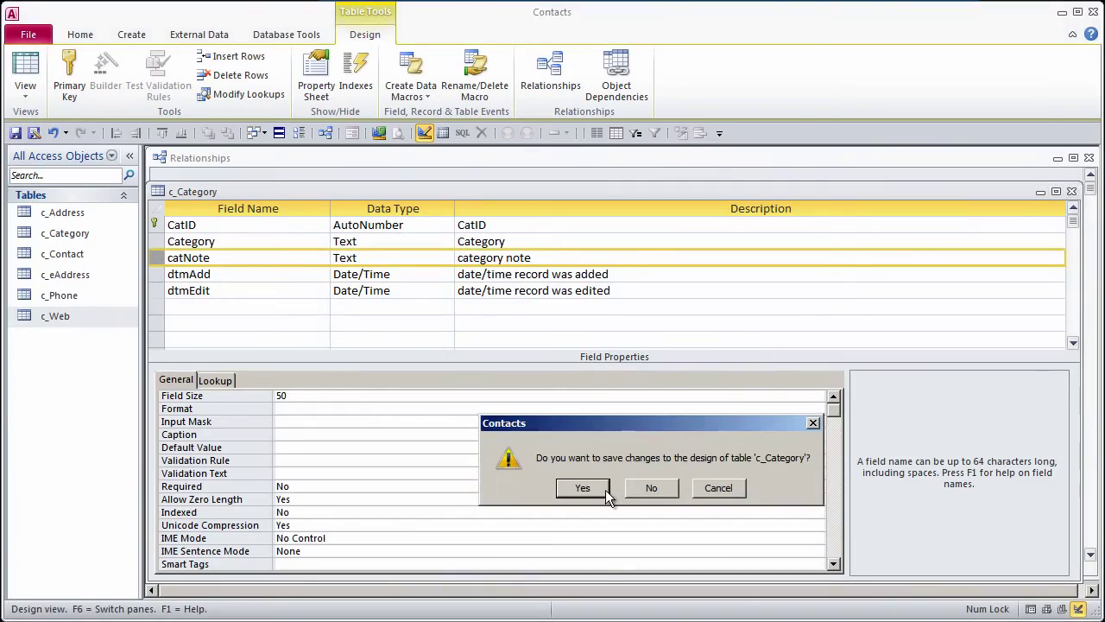
{"action": "left_click", "coordinate": [603, 487]}
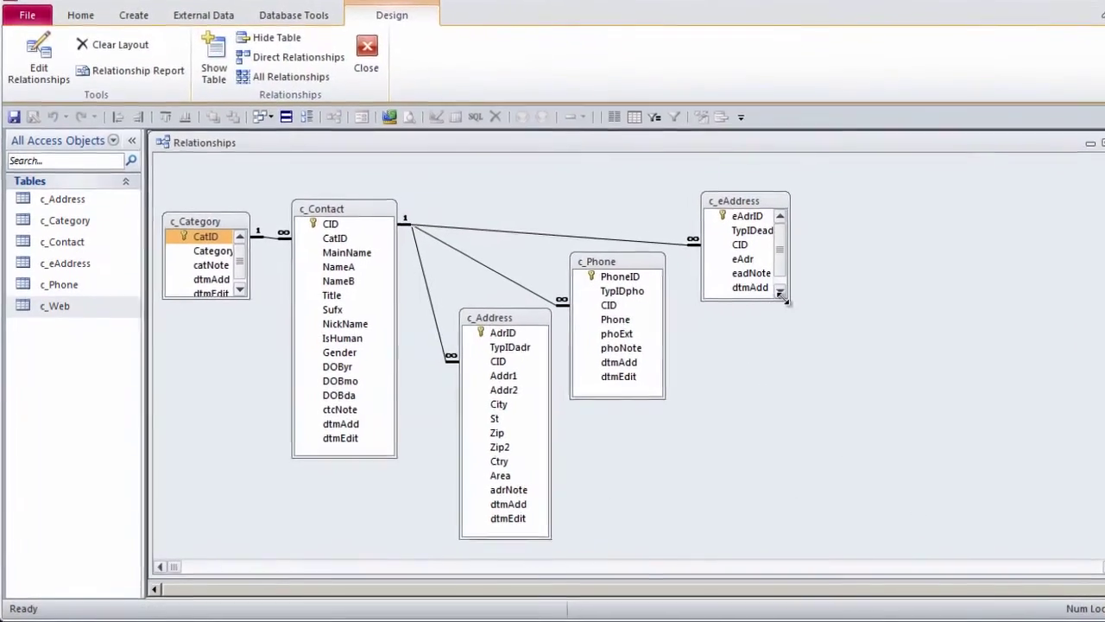
Add c_Web to the Relationships diagram and rearrange the c_Phone, c_Address and c_eAddress boxes
{"action": "scroll", "coordinate": [743, 303], "scroll_direction": "down", "scroll_amount": 1}
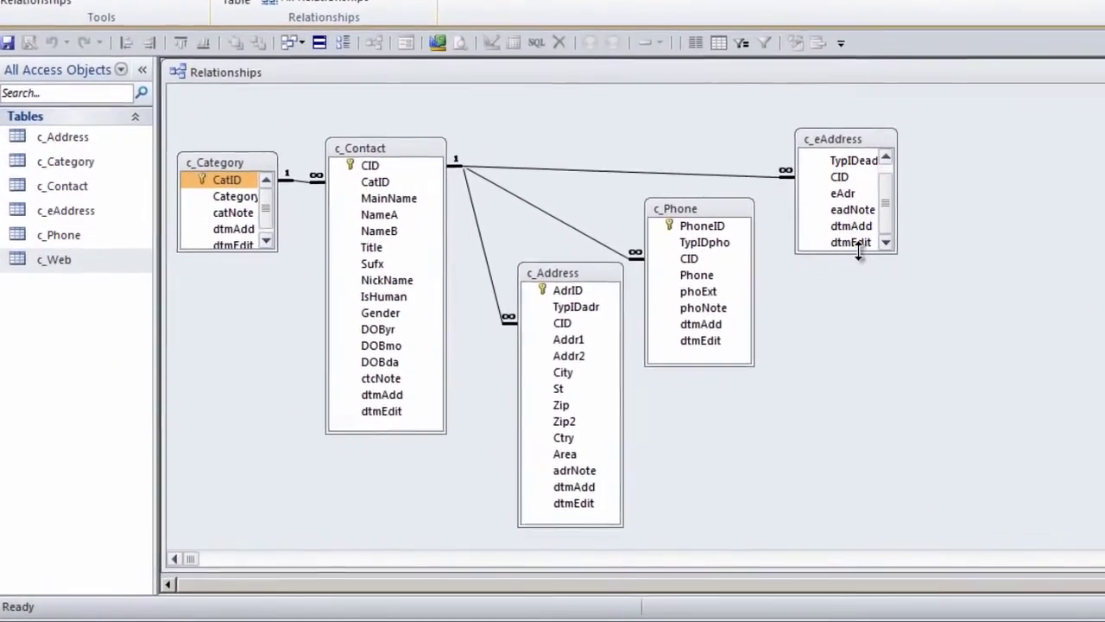
{"action": "left_click_drag", "start_coordinate": [859, 261], "coordinate": [881, 262]}
{"action": "left_click", "coordinate": [870, 143]}
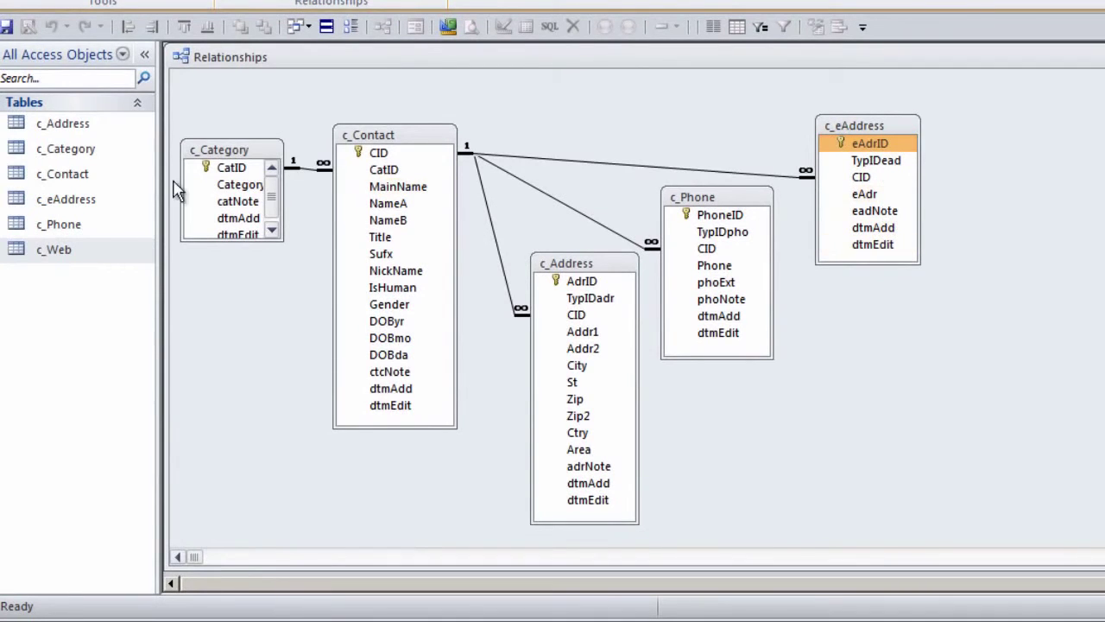
{"action": "left_click_drag", "start_coordinate": [60, 251], "coordinate": [1014, 114]}
{"action": "left_click_drag", "start_coordinate": [1104, 233], "coordinate": [1090, 262]}
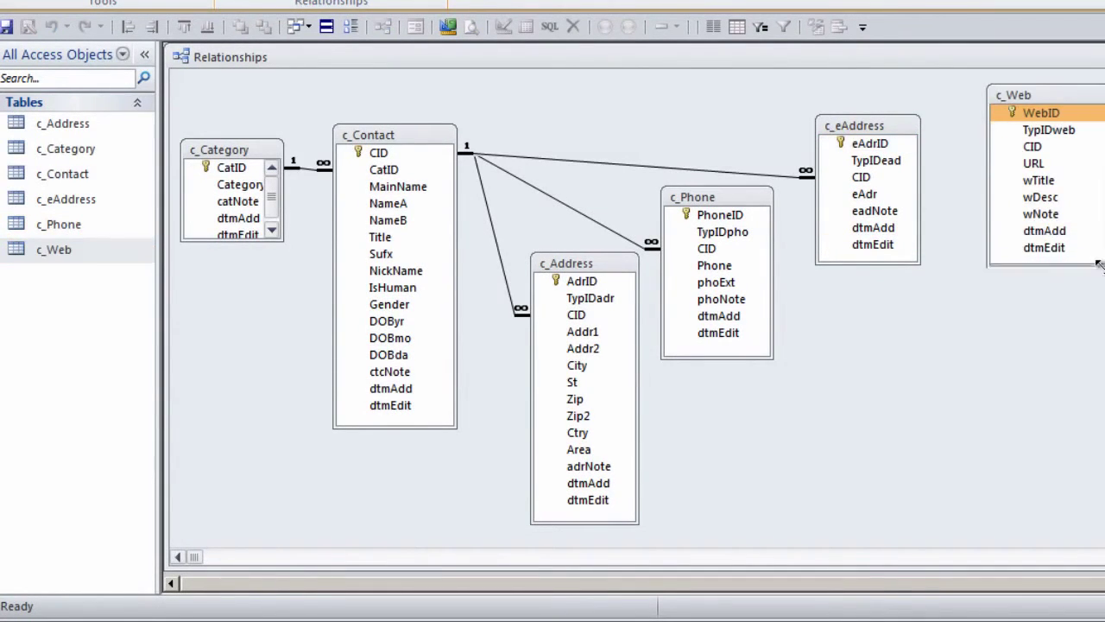
{"action": "left_click", "coordinate": [868, 142]}
{"action": "left_click_drag", "start_coordinate": [713, 198], "coordinate": [728, 240]}
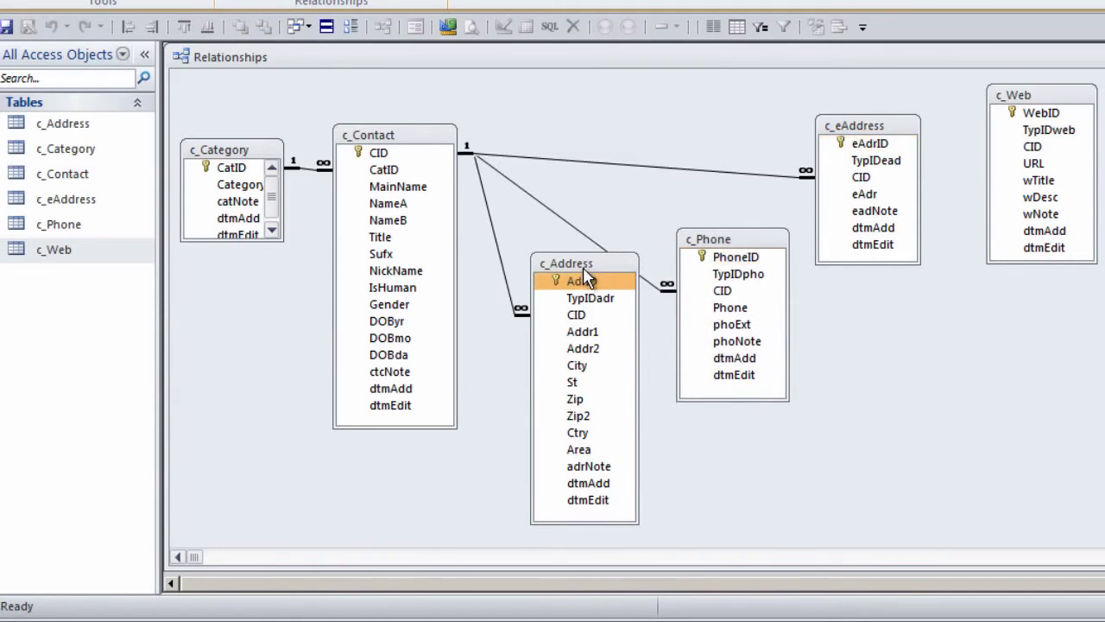
{"action": "left_click_drag", "start_coordinate": [587, 264], "coordinate": [585, 289]}
{"action": "left_click", "coordinate": [1062, 115]}
{"action": "left_click_drag", "start_coordinate": [879, 130], "coordinate": [882, 183]}
{"action": "left_click_drag", "start_coordinate": [1023, 101], "coordinate": [994, 97]}
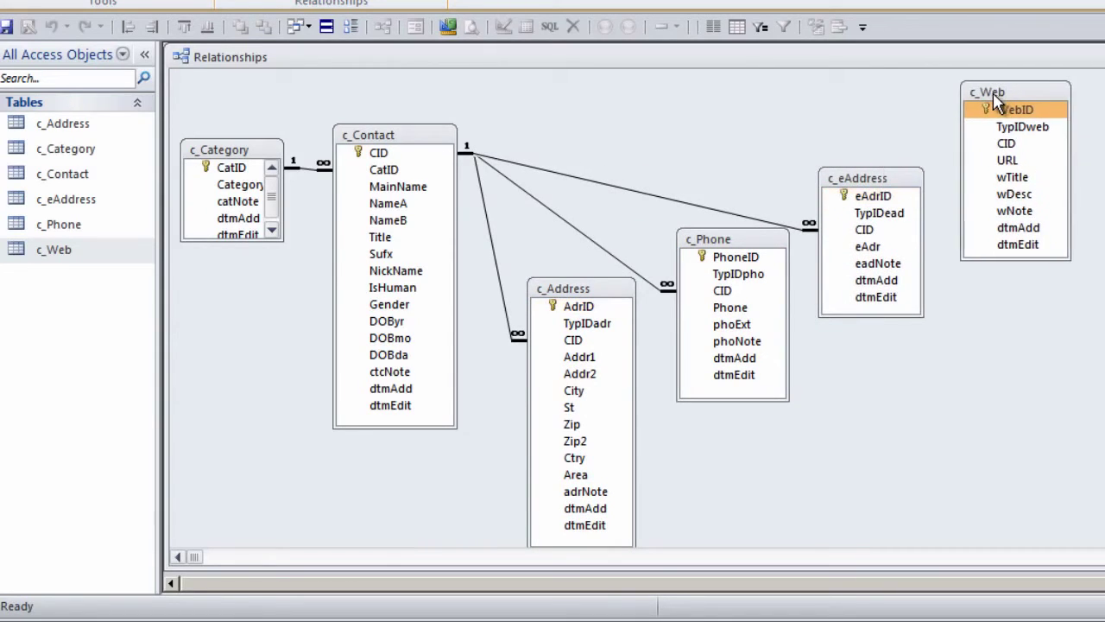
Relate c_Contact's CID to c_Web's CID with referential integrity enforced
{"action": "left_click", "coordinate": [383, 156]}
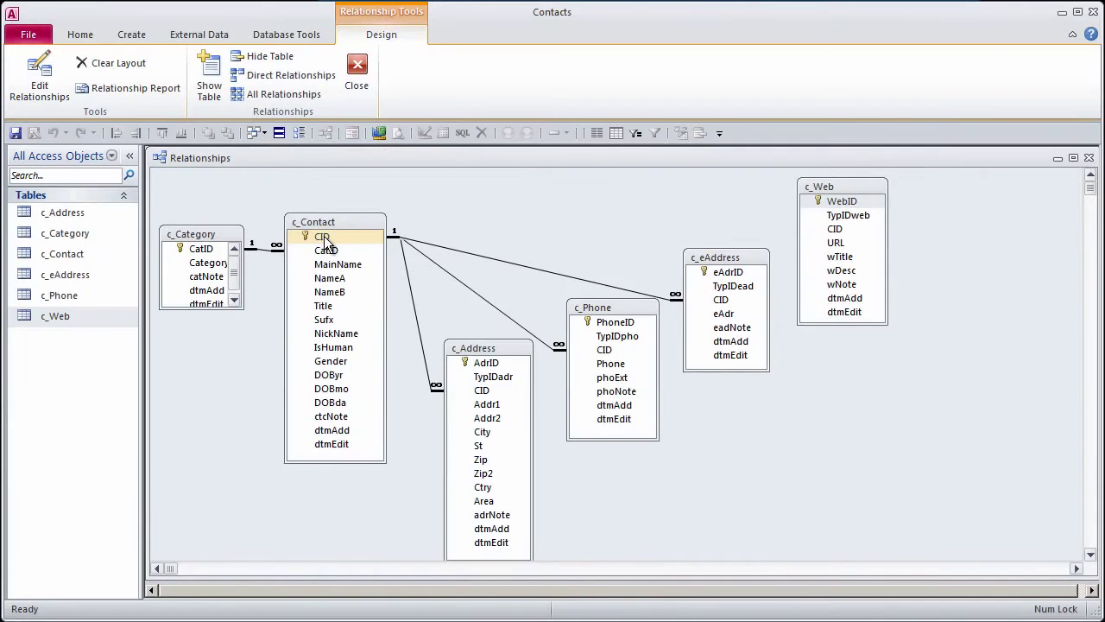
{"action": "mouse_move", "coordinate": [324, 236]}
{"action": "left_mouse_down"}
{"action": "mouse_move", "coordinate": [838, 241]}
{"action": "mouse_move", "coordinate": [836, 229]}
{"action": "left_mouse_up"}
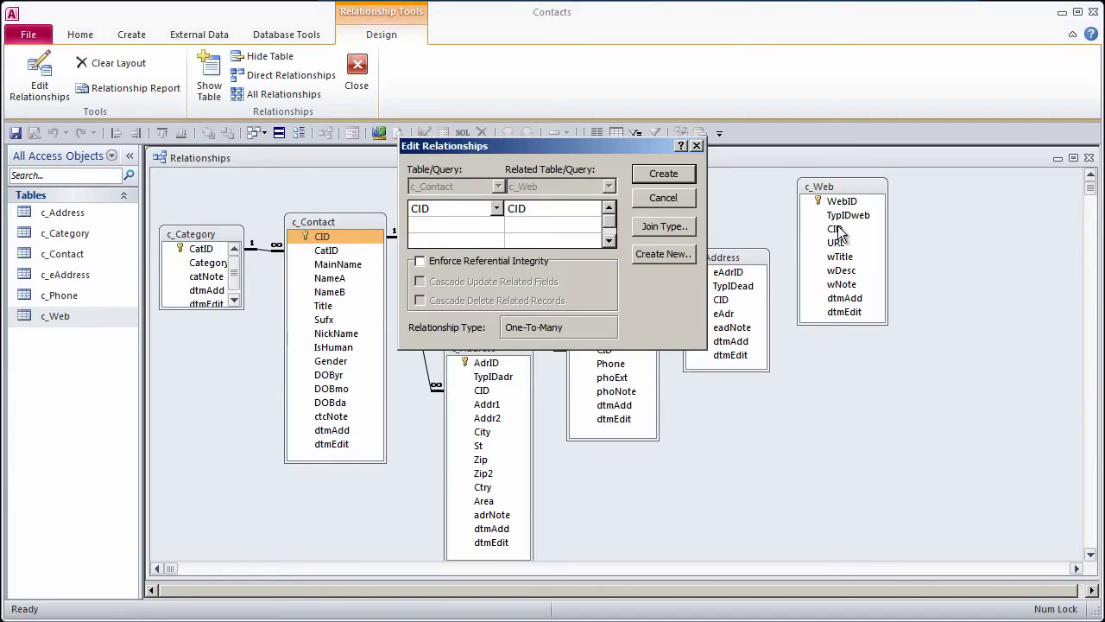
{"action": "left_click", "coordinate": [421, 262]}
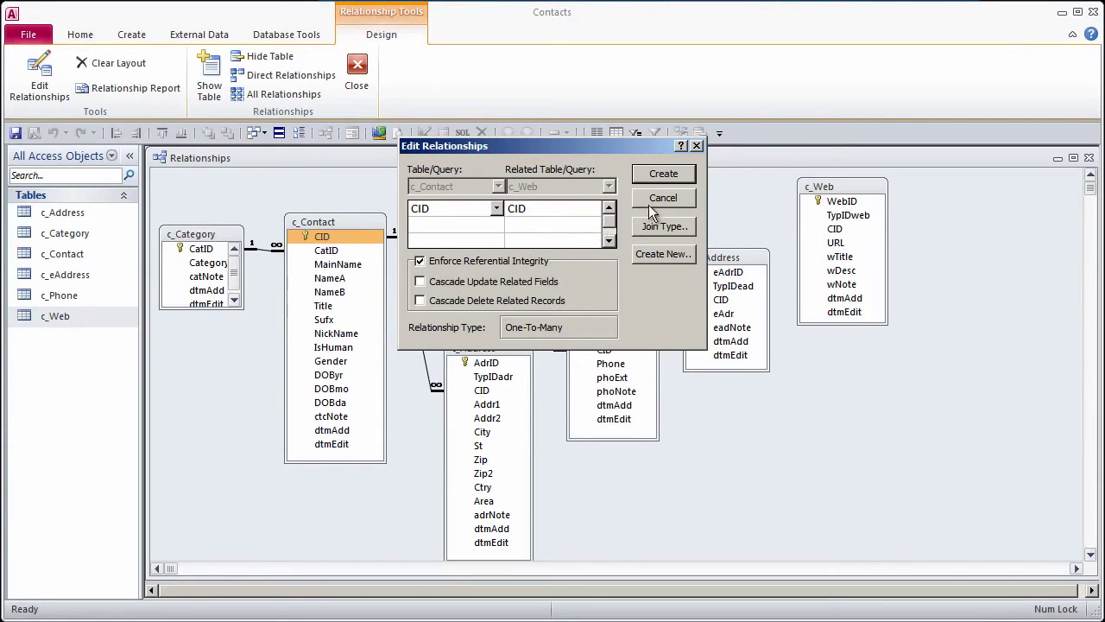
{"action": "left_click", "coordinate": [665, 174]}
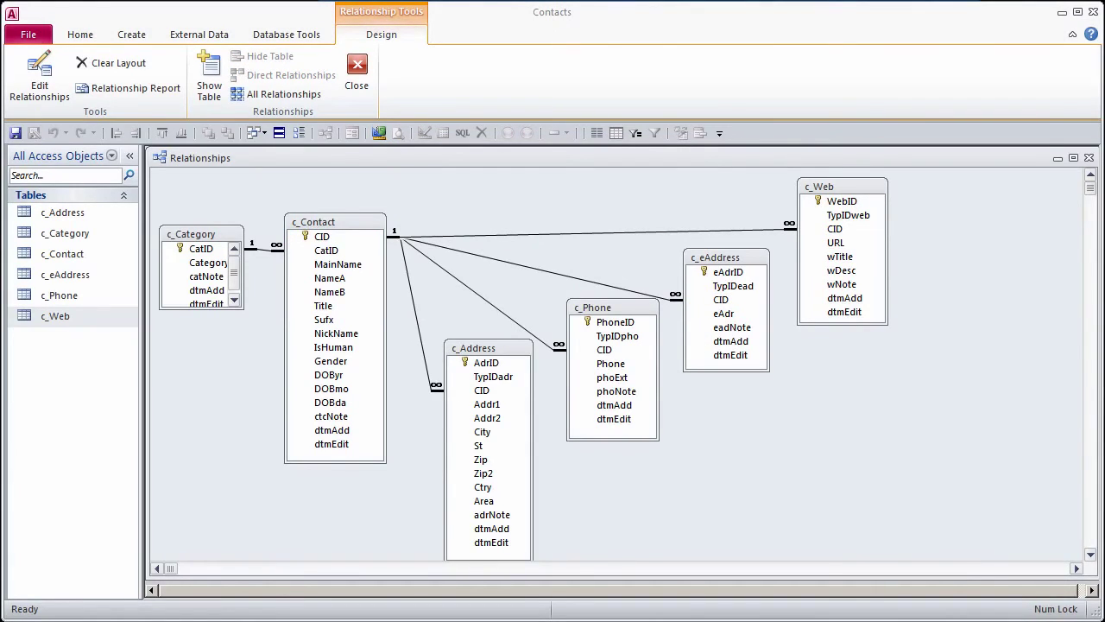
Point out each detail table's TypID field and enlarge the c_Category box to show all fields
{"action": "left_click_drag", "start_coordinate": [493, 376], "coordinate": [602, 354]}
{"action": "left_click", "coordinate": [617, 336]}
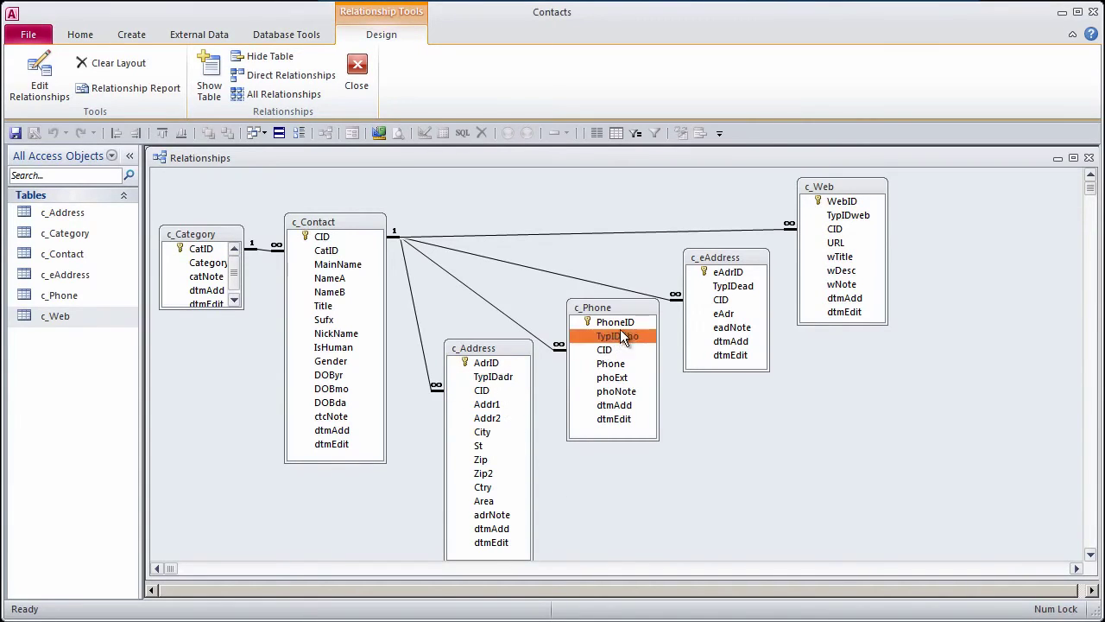
{"action": "left_click", "coordinate": [724, 286]}
{"action": "left_click_drag", "start_coordinate": [724, 294], "coordinate": [842, 221]}
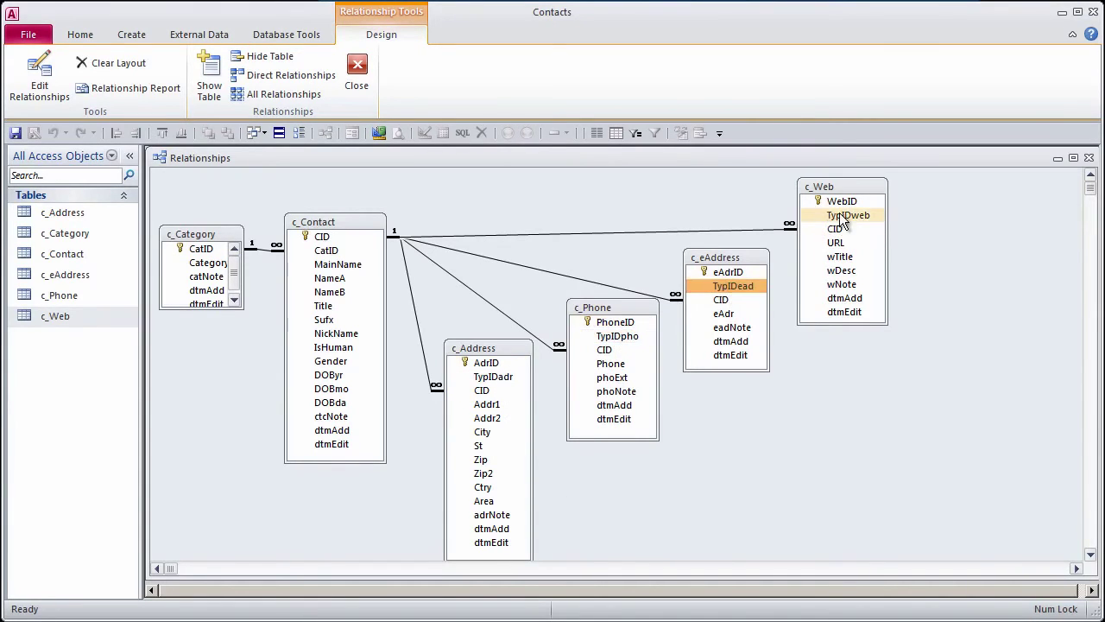
{"action": "left_click", "coordinate": [842, 221]}
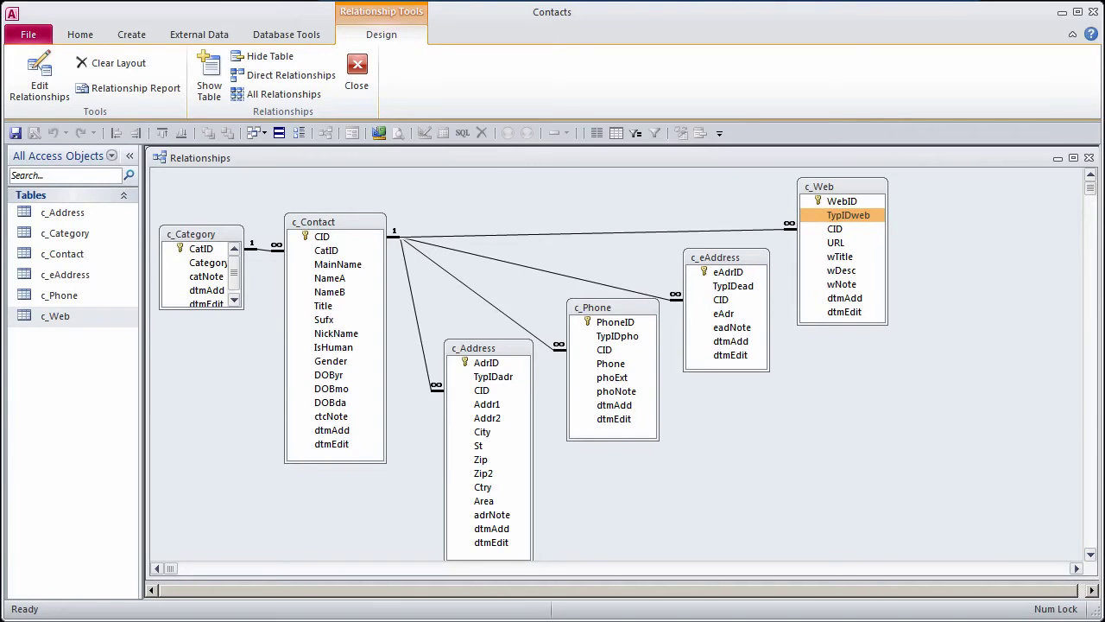
{"action": "left_click_drag", "start_coordinate": [243, 307], "coordinate": [247, 326]}
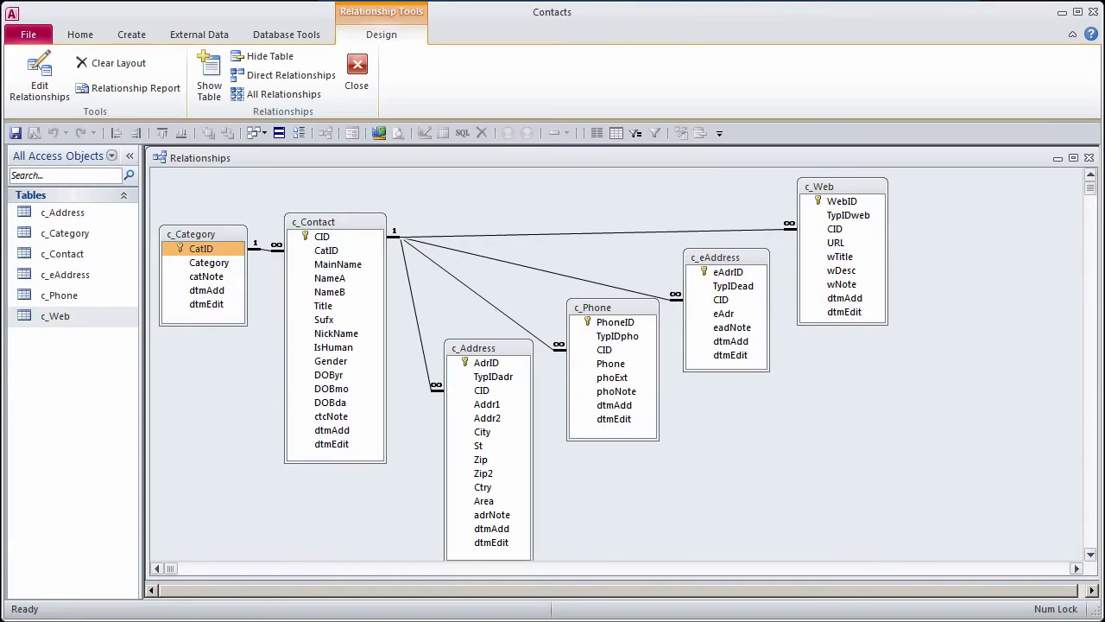
Pick out TypIDadr, TypIDpho, TypIDead and TypIDweb in c_Address, c_Phone, c_eAddress and c_Web
{"action": "left_click", "coordinate": [492, 377]}
{"action": "left_click", "coordinate": [617, 336]}
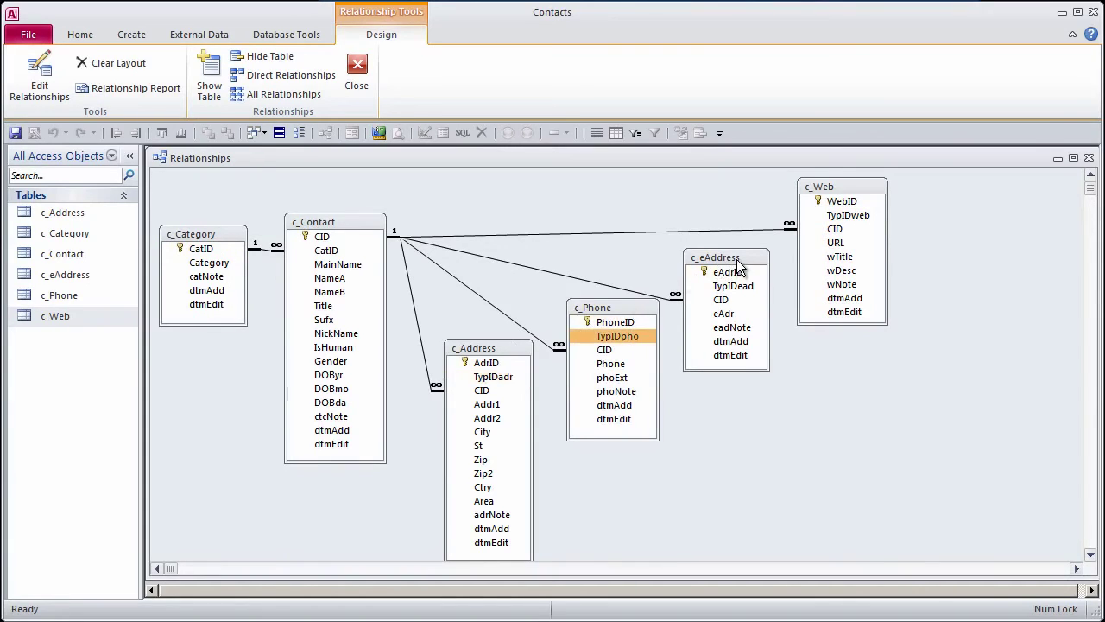
{"action": "left_click", "coordinate": [740, 268]}
{"action": "left_click", "coordinate": [848, 215]}
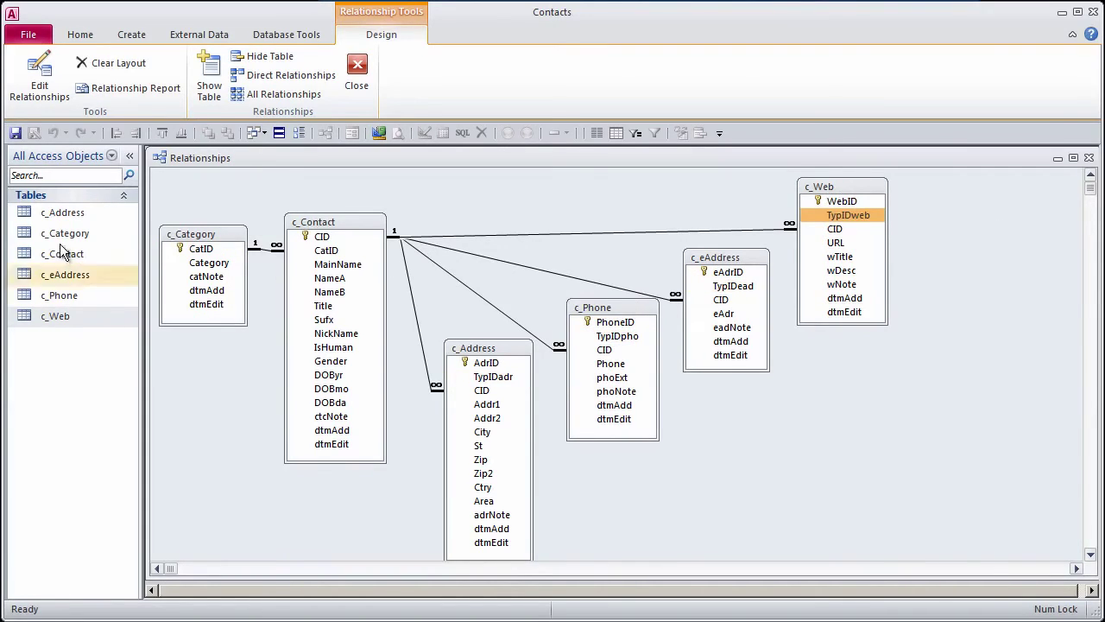
{"action": "left_click", "coordinate": [132, 34]}
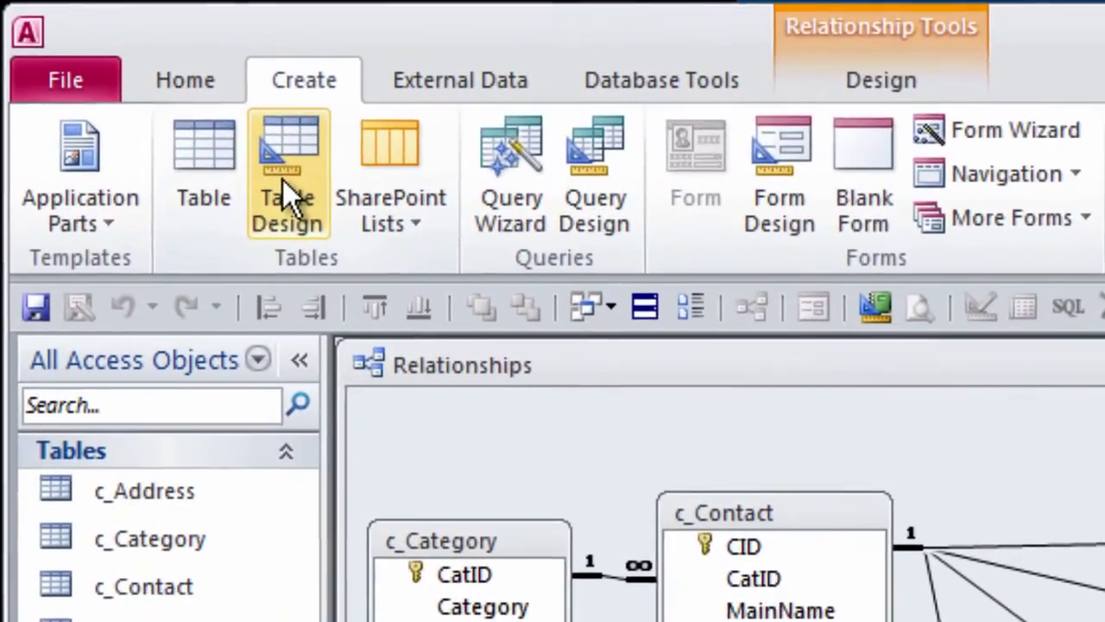
Start a new table design with an AutoNumber field named TypID
{"action": "left_click", "coordinate": [286, 185]}
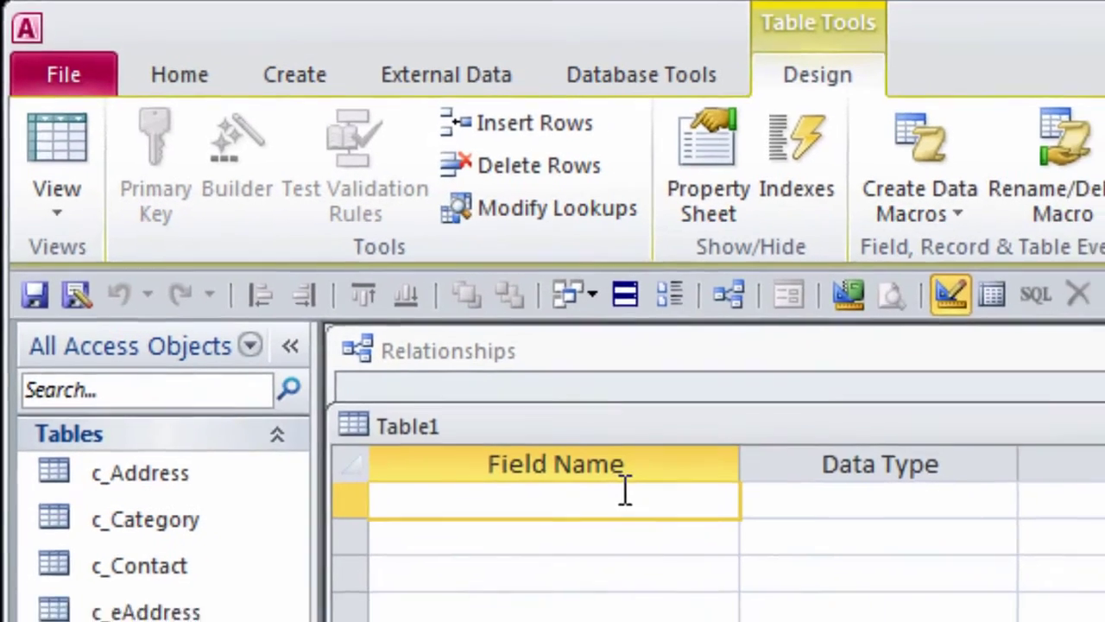
{"action": "type", "text": "Ty"}
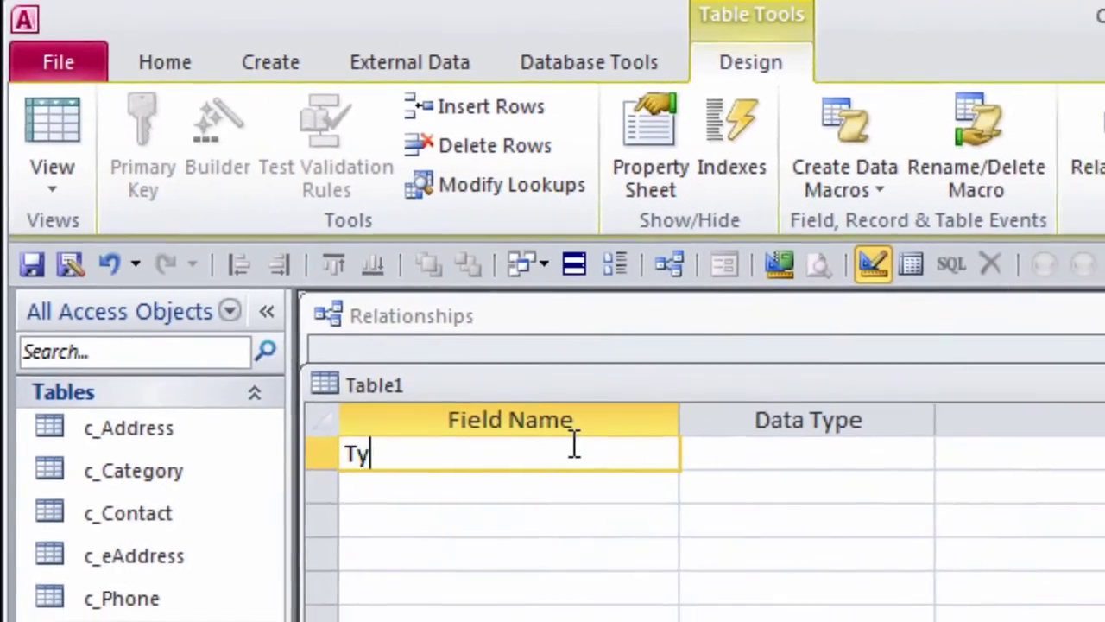
{"action": "type", "text": "pID"}
{"action": "key", "text": "Tab"}
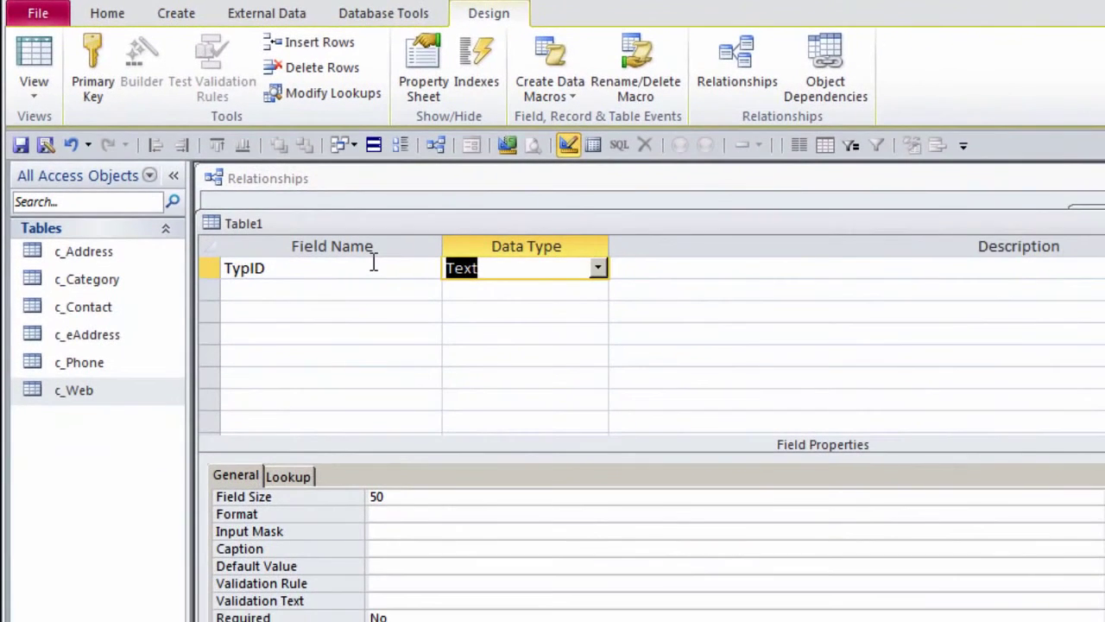
{"action": "type", "text": "autoNumber"}
{"action": "key", "text": "Tab"}
{"action": "type", "text": "TypID"}
Add a Text field Typ with the description 'Type'
{"action": "left_click", "coordinate": [329, 286]}
{"action": "type", "text": "Typ"}
{"action": "key", "text": "Tab"}
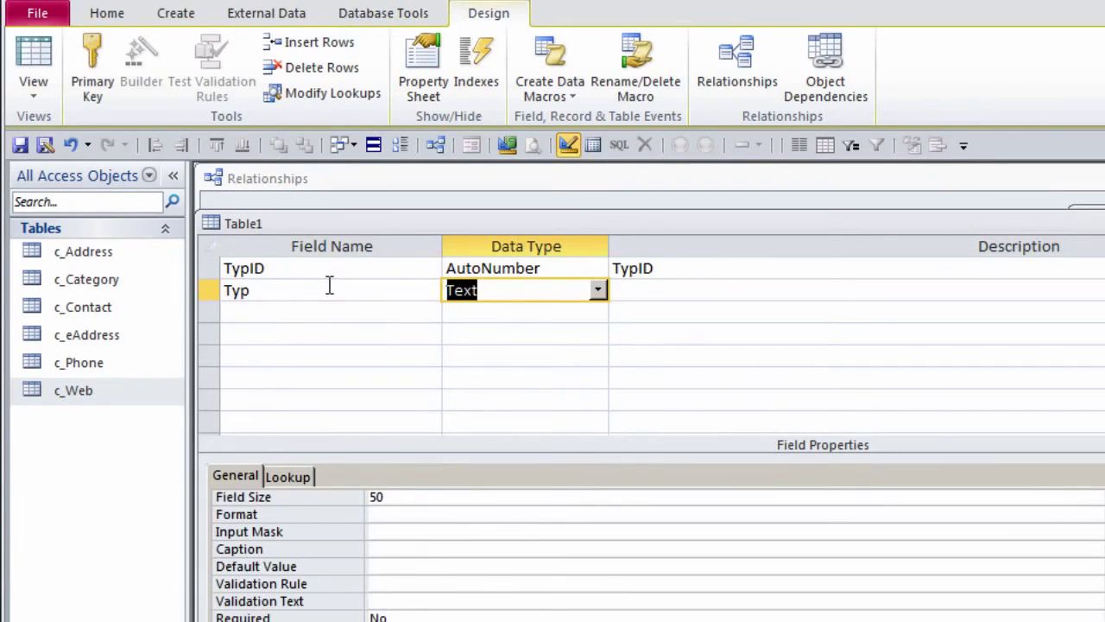
{"action": "key", "text": "Tab"}
{"action": "type", "text": "Type"}
{"action": "left_click", "coordinate": [409, 497]}
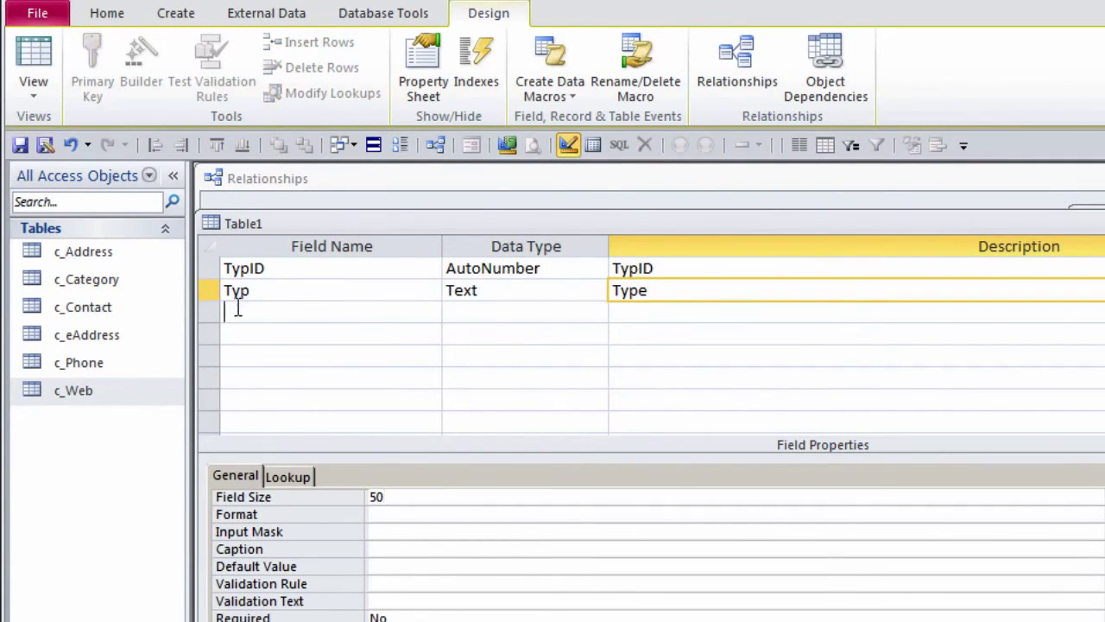
{"action": "left_click", "coordinate": [239, 312]}
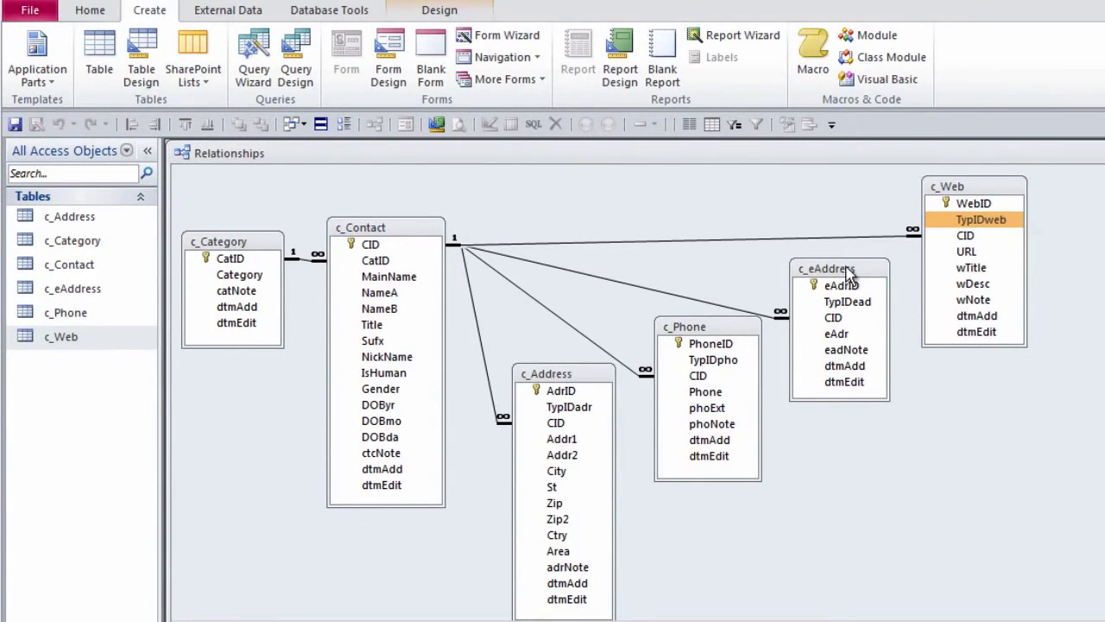
Copy the dtmAdd and dtmEdit rows from c_eAddress's design into Table1
{"action": "right_click", "coordinate": [846, 270]}
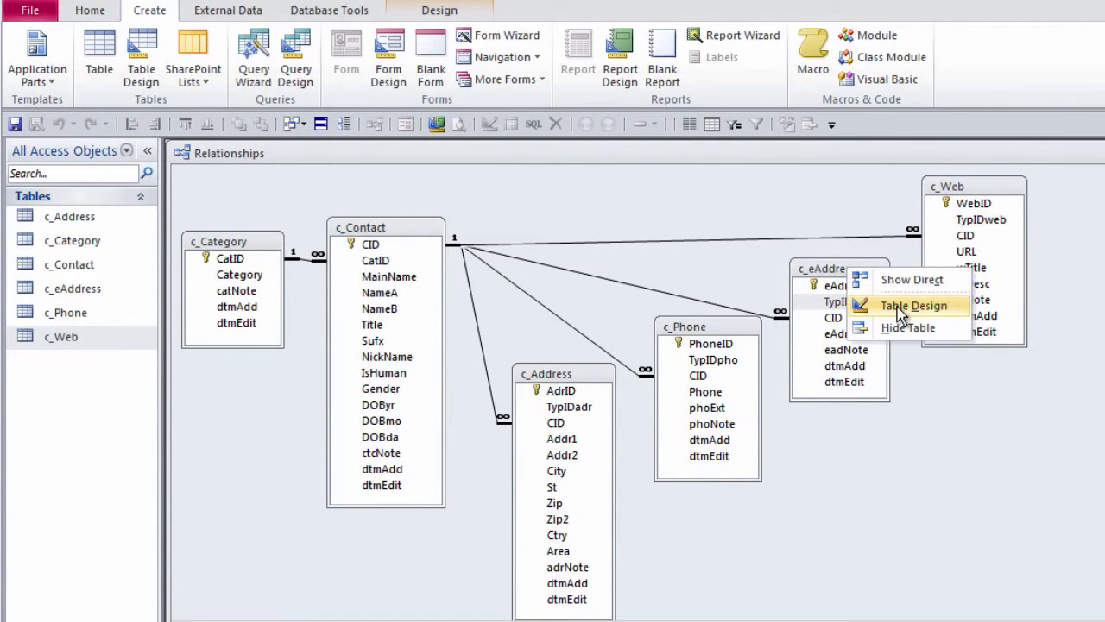
{"action": "left_click", "coordinate": [900, 306]}
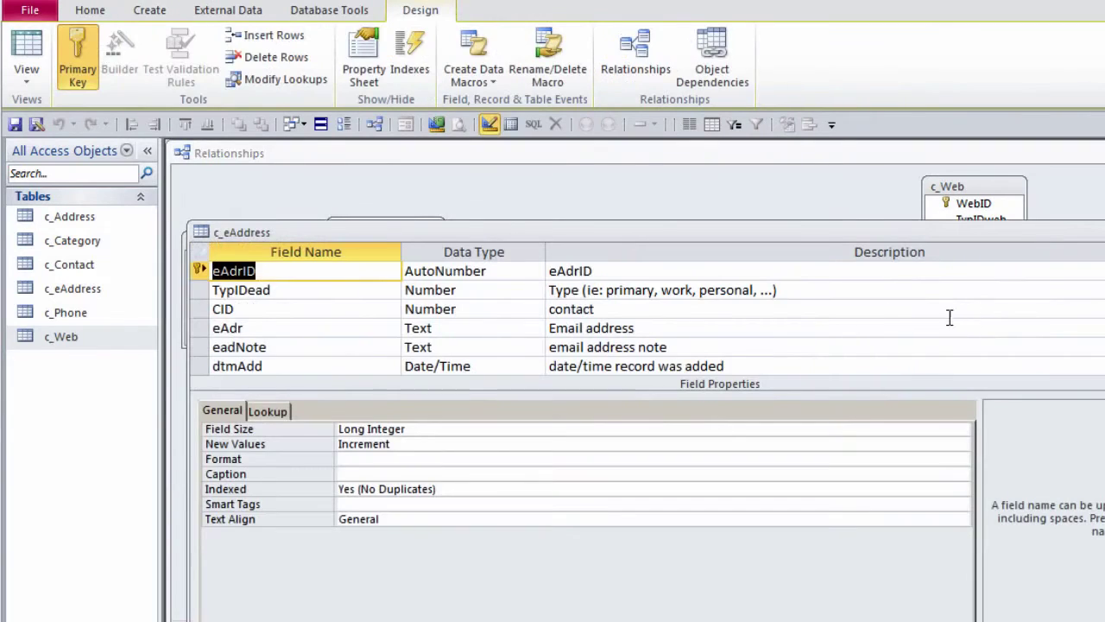
{"action": "scroll", "coordinate": [360, 363], "scroll_direction": "down", "scroll_amount": 1}
{"action": "scroll", "coordinate": [360, 363], "scroll_direction": "down", "scroll_amount": 1}
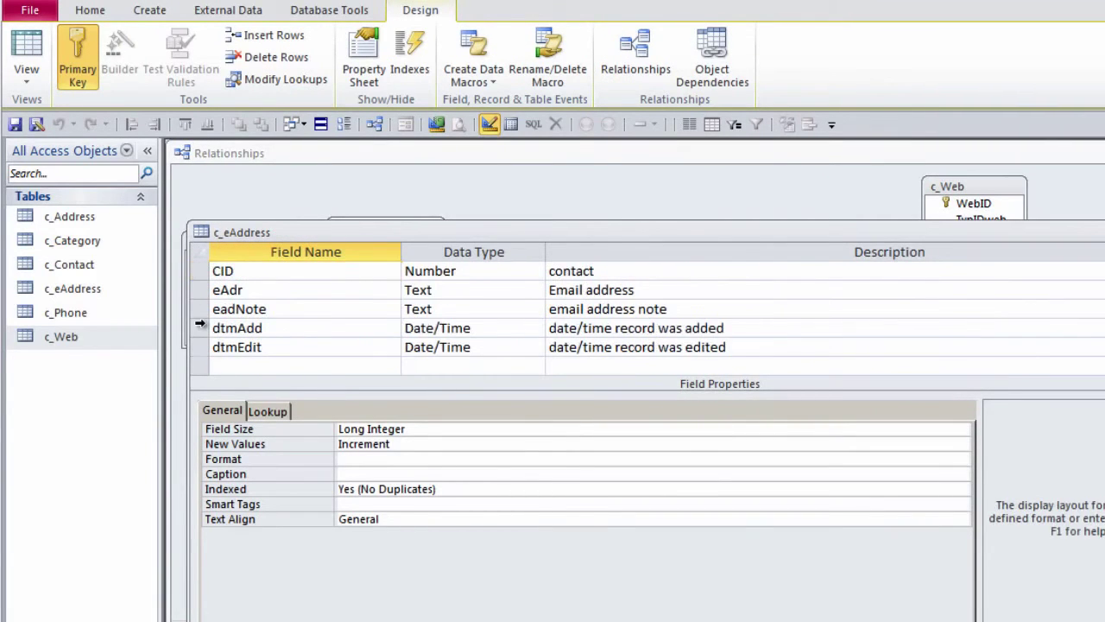
{"action": "left_click", "coordinate": [199, 330]}
{"action": "left_click_drag", "start_coordinate": [199, 333], "coordinate": [201, 347]}
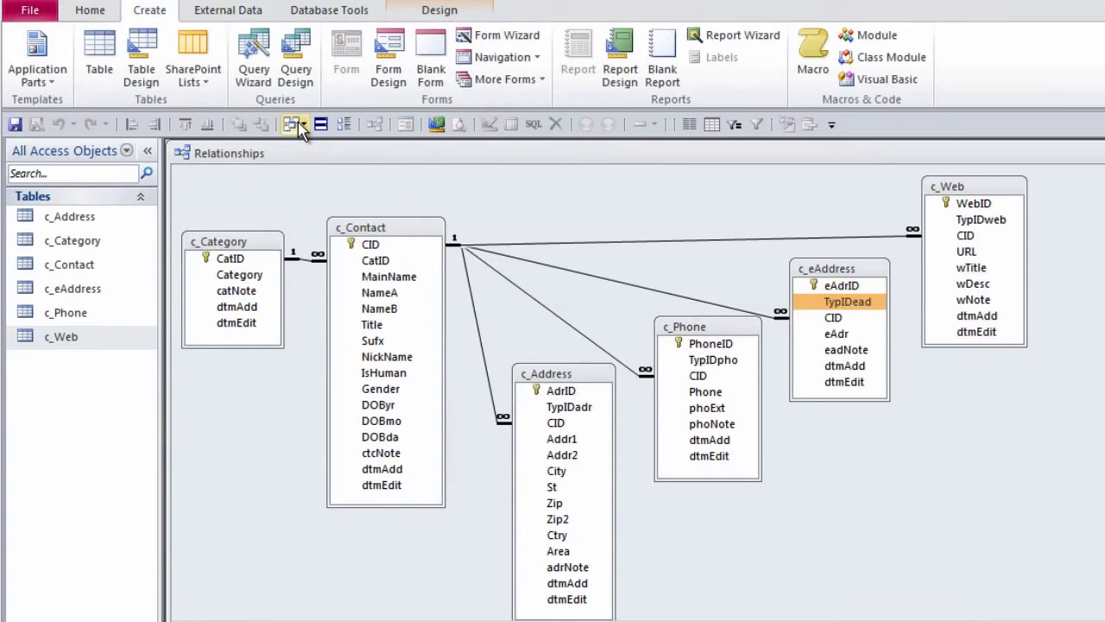
{"action": "left_click", "coordinate": [302, 125]}
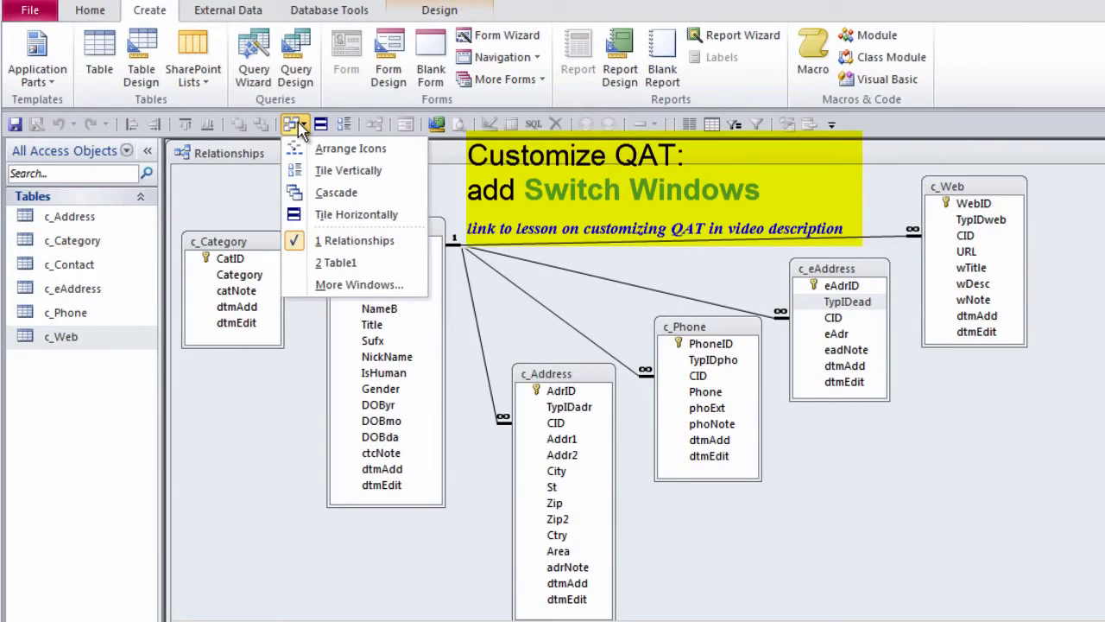
{"action": "left_click", "coordinate": [316, 266]}
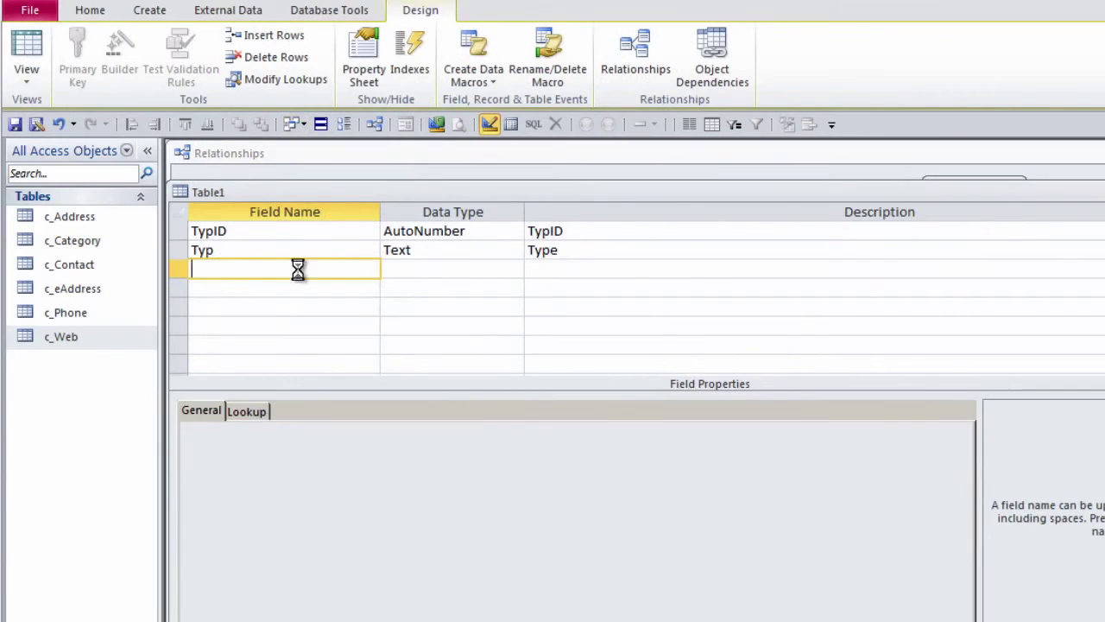
{"action": "key", "text": "ctrl+v"}
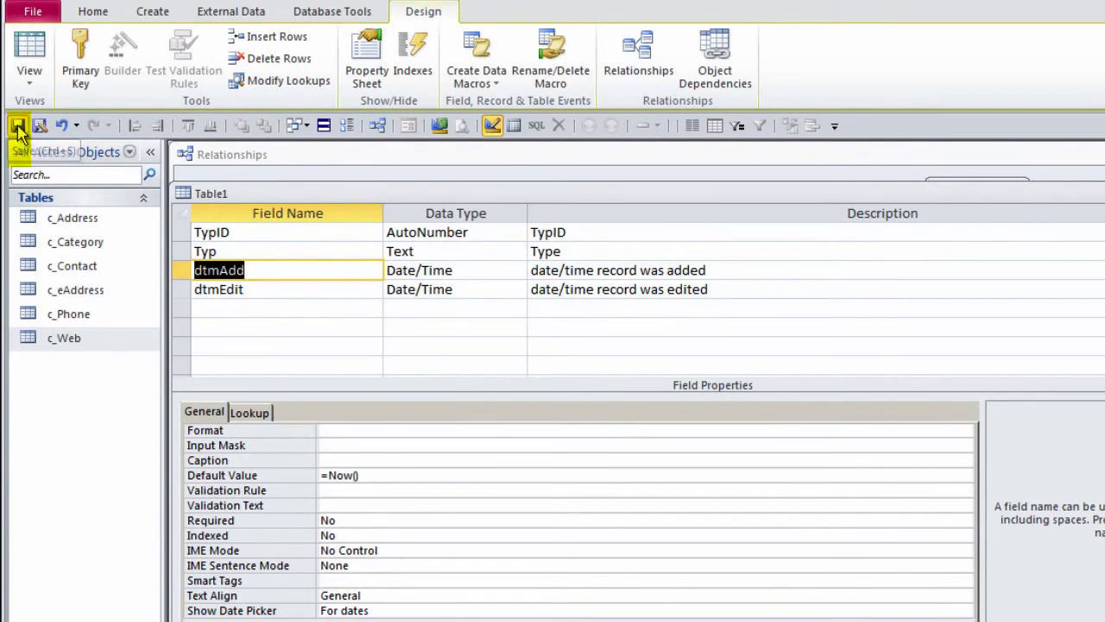
Save the table as c_Types with a TypID primary key, review its indexes, and close it
{"action": "left_click", "coordinate": [17, 126]}
{"action": "type", "text": "Ty"}
{"action": "type", "text": "c_"}
{"action": "left_click", "coordinate": [644, 266]}
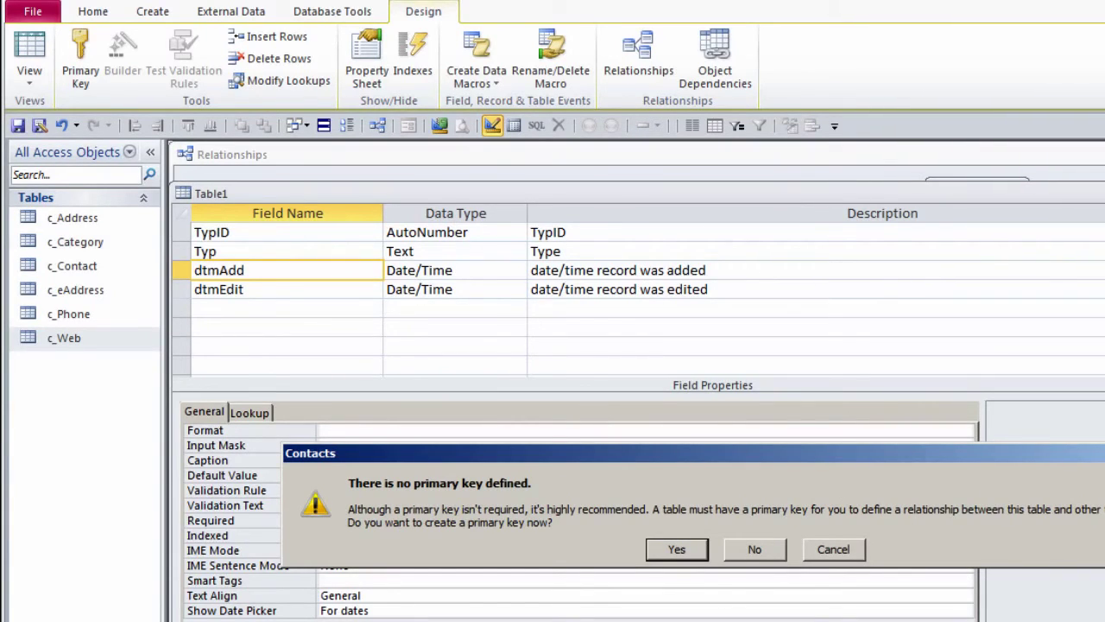
{"action": "left_click", "coordinate": [673, 549]}
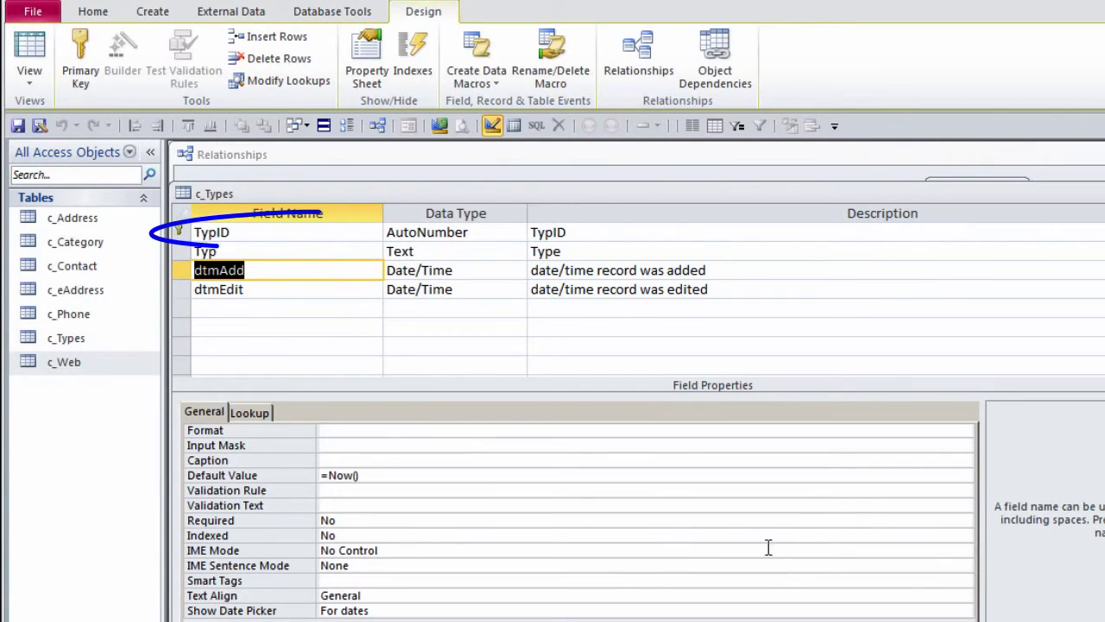
{"action": "left_click", "coordinate": [413, 53]}
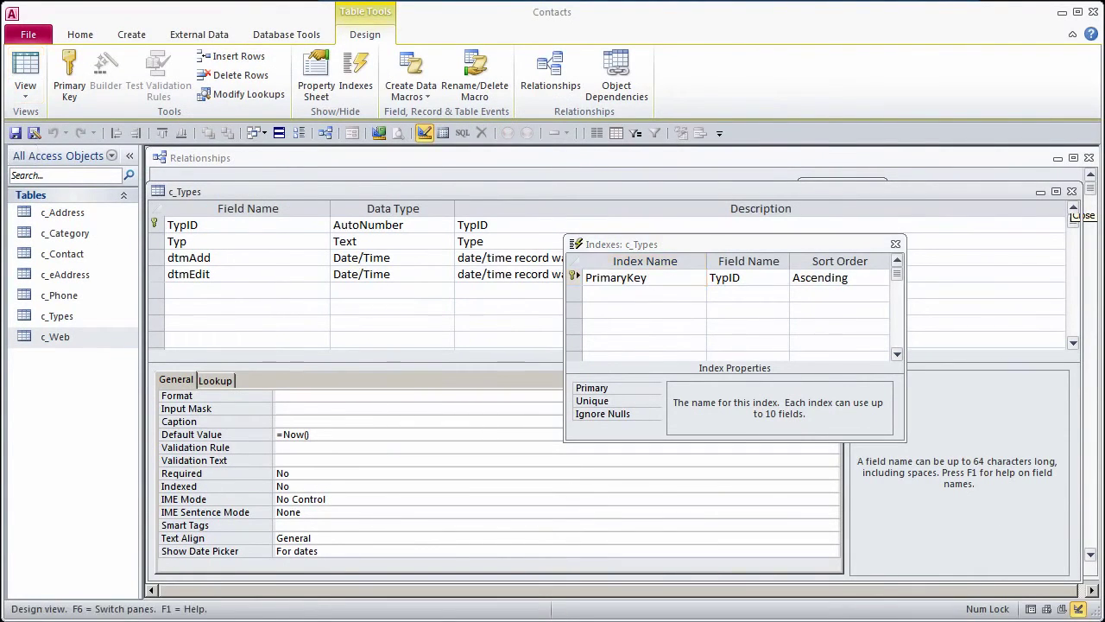
{"action": "left_click", "coordinate": [896, 244]}
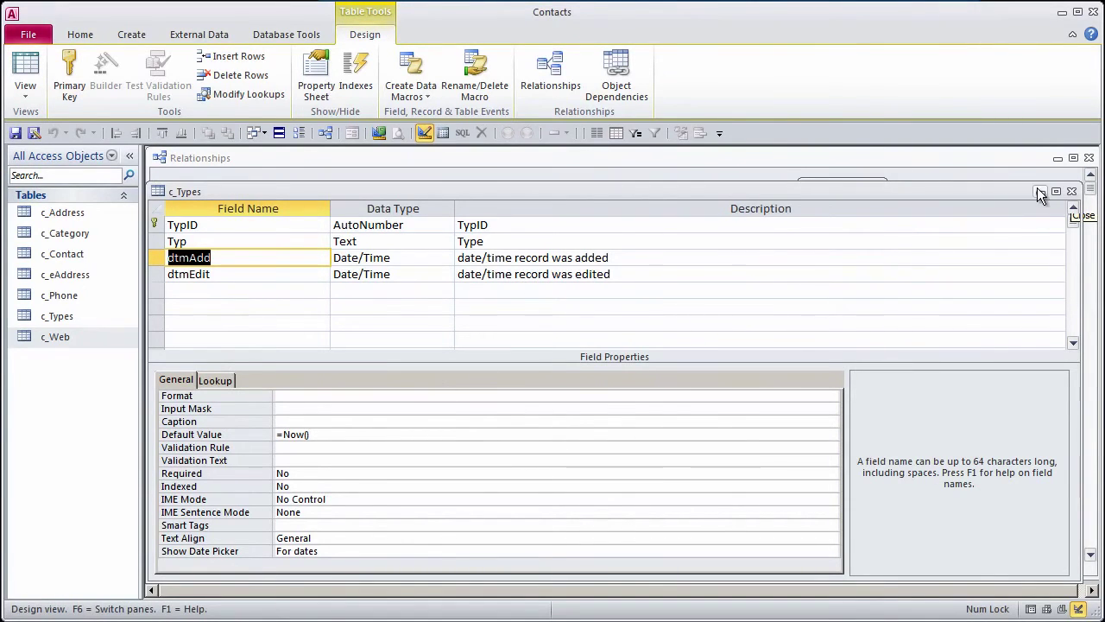
{"action": "left_click", "coordinate": [1071, 192]}
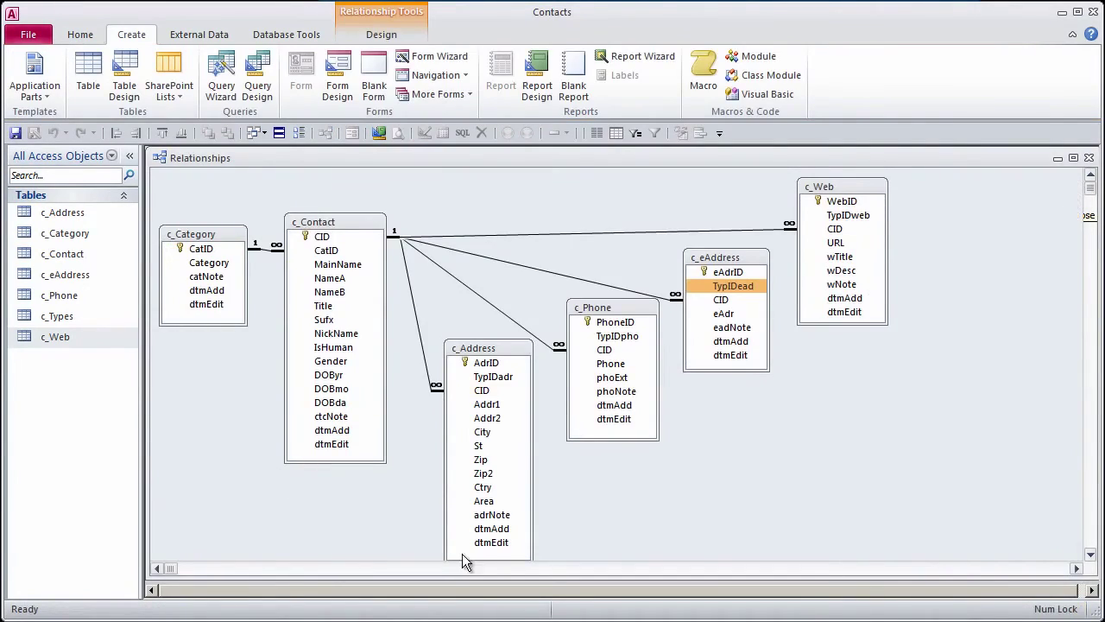
Paste a structure-only copy of c_Types named c_TypAdr
{"action": "left_click", "coordinate": [53, 318]}
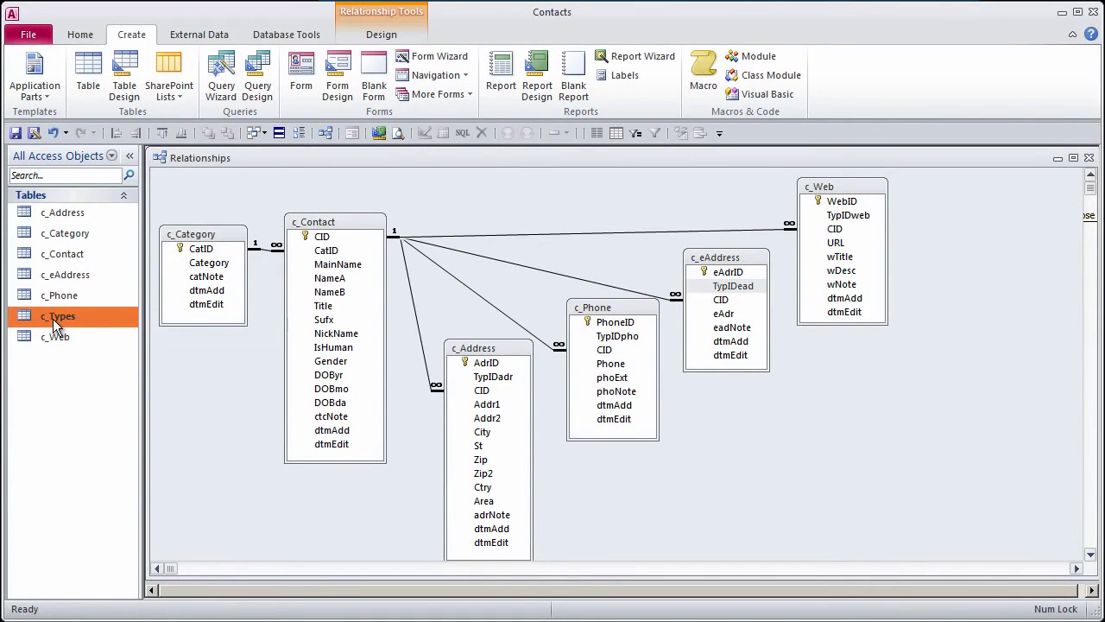
{"action": "key", "text": "ctrl+v"}
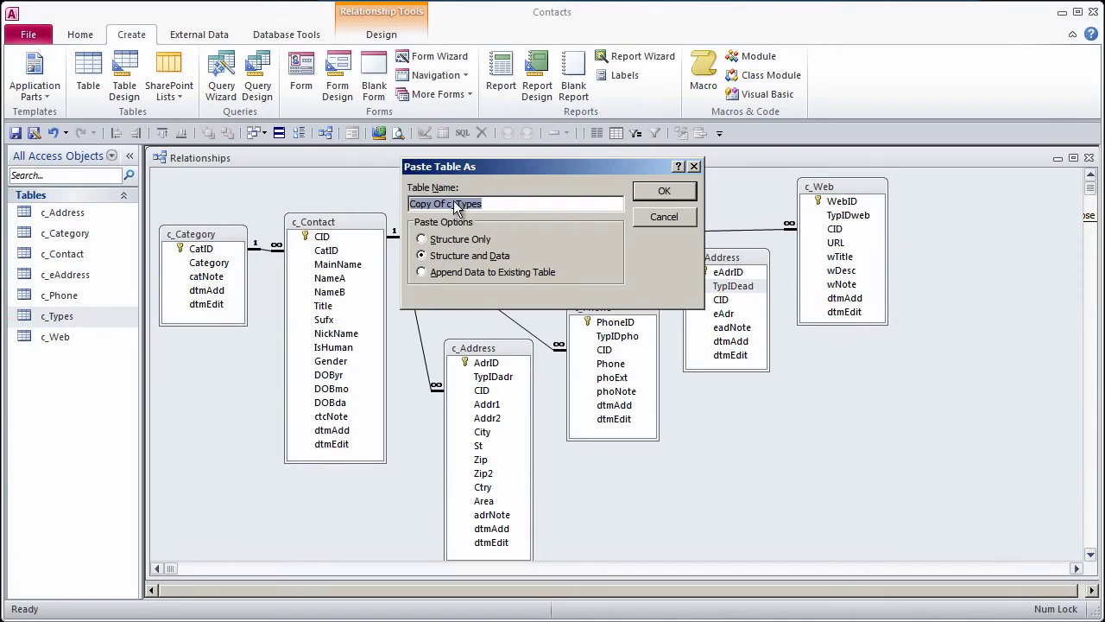
{"action": "left_click_drag", "start_coordinate": [446, 204], "coordinate": [345, 196]}
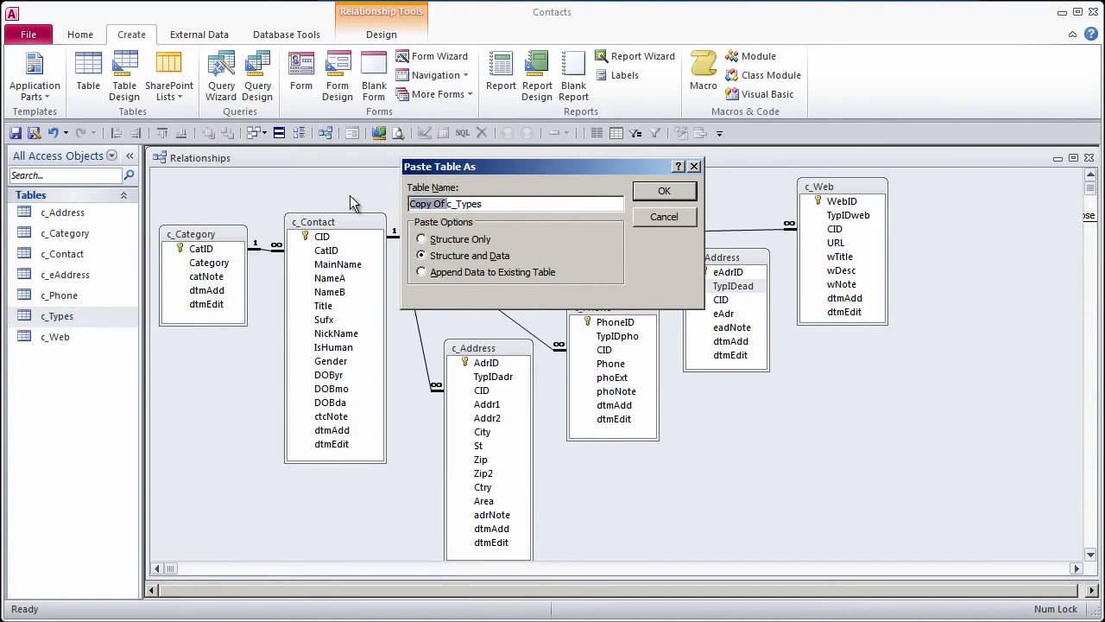
{"action": "key", "text": "BackSpace"}
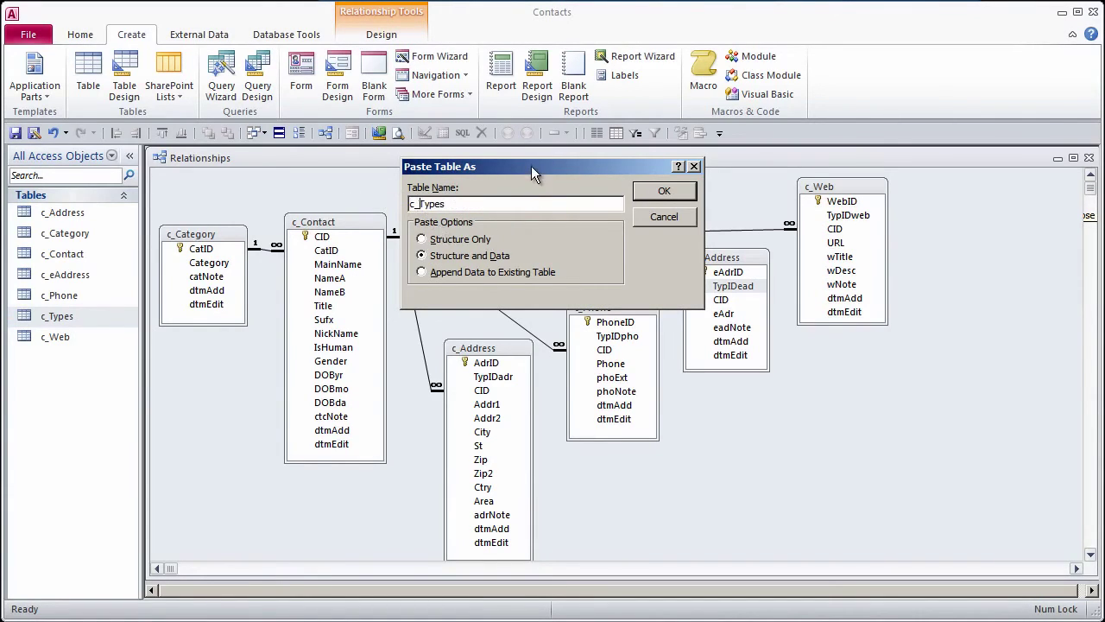
{"action": "left_click_drag", "start_coordinate": [533, 166], "coordinate": [768, 260]}
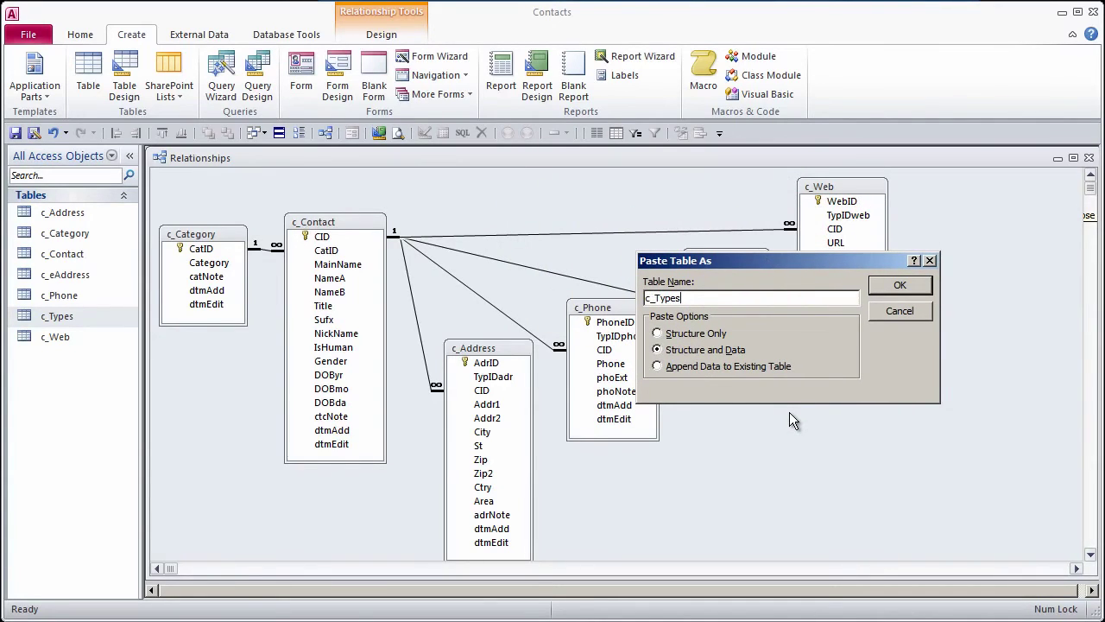
{"action": "key", "text": "BackSpace"}
{"action": "key", "text": "BackSpace"}
{"action": "type", "text": "Adr"}
{"action": "left_click", "coordinate": [704, 334]}
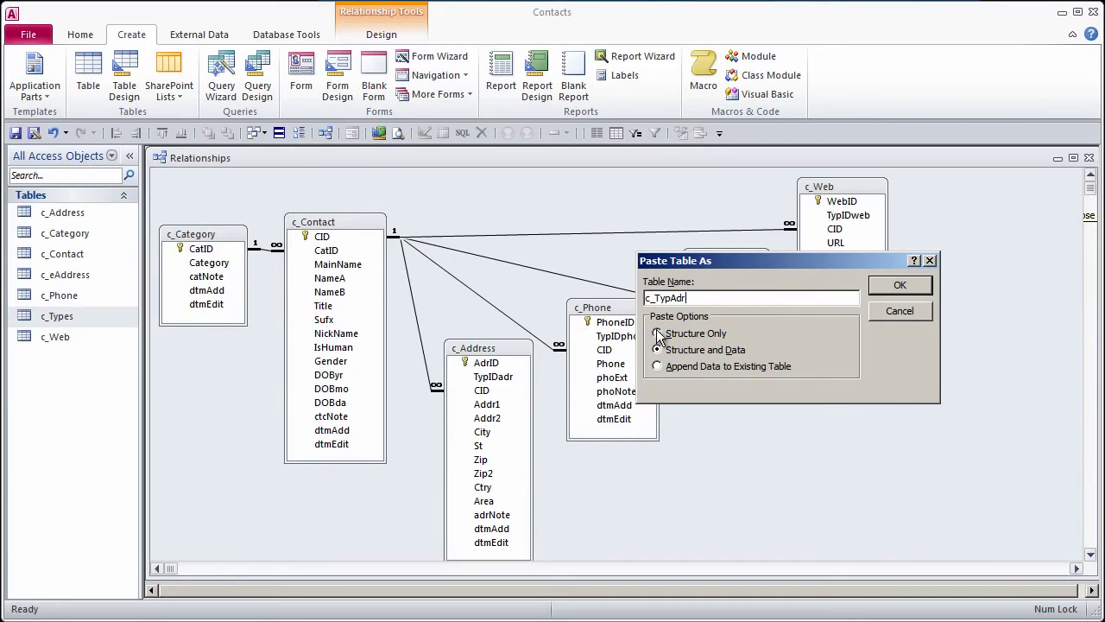
{"action": "left_click", "coordinate": [909, 285]}
Rename the copy to c_AdrTypes and place it on the diagram below c_Contact
{"action": "right_click", "coordinate": [77, 317]}
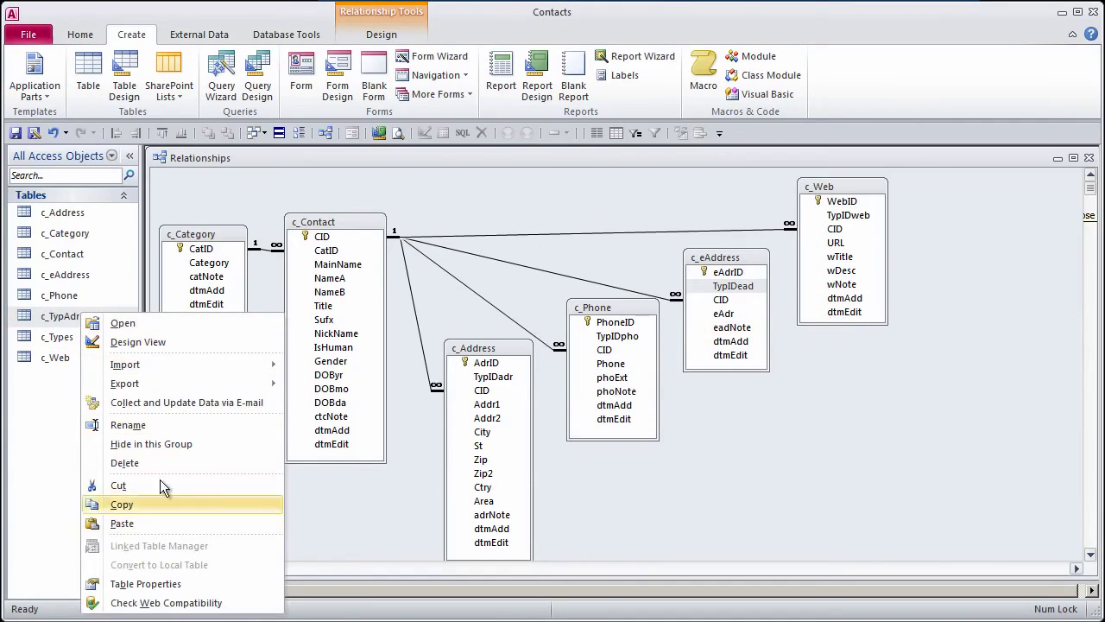
{"action": "left_click", "coordinate": [128, 425]}
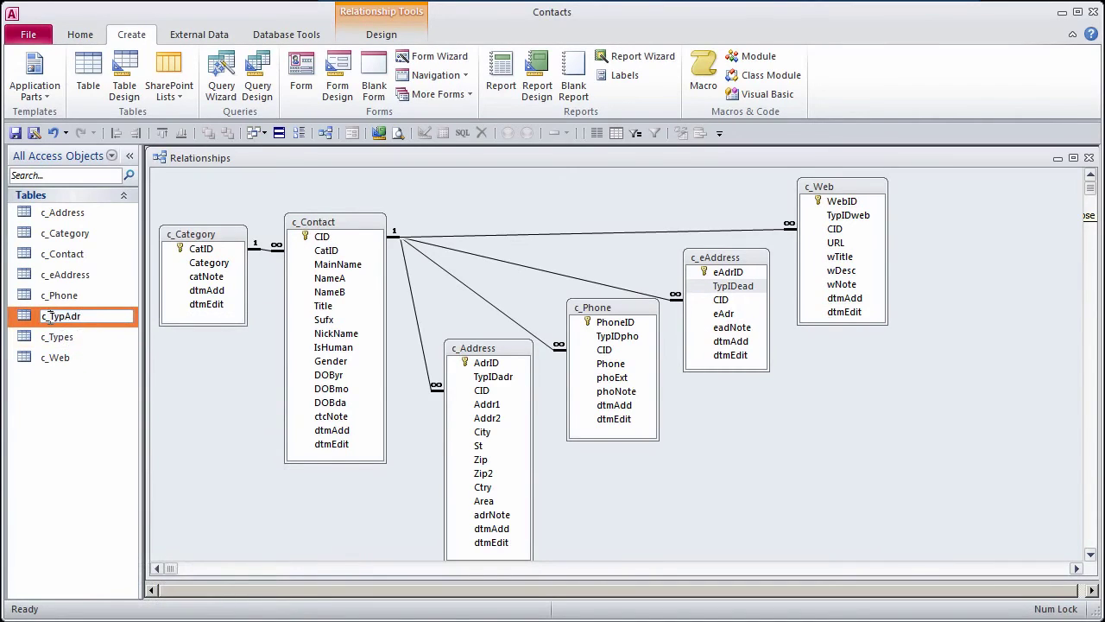
{"action": "left_click_drag", "start_coordinate": [51, 317], "coordinate": [64, 316]}
{"action": "key", "text": "Delete"}
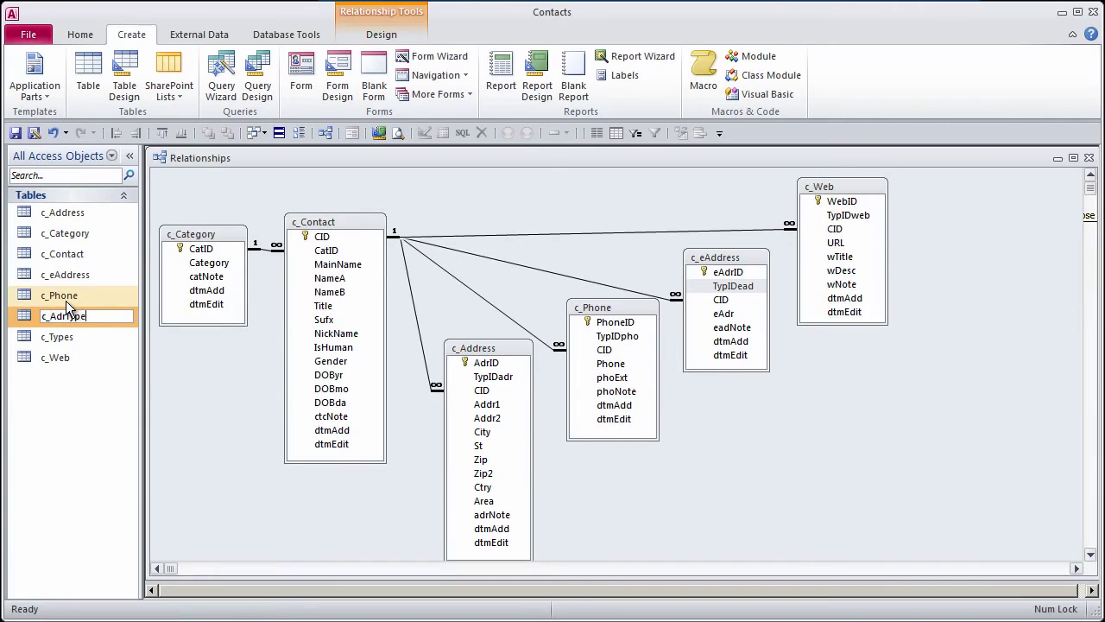
{"action": "key", "text": "Return"}
{"action": "mouse_move", "coordinate": [86, 233]}
{"action": "left_mouse_down"}
{"action": "mouse_move", "coordinate": [141, 303]}
{"action": "mouse_move", "coordinate": [214, 453]}
{"action": "left_mouse_up"}
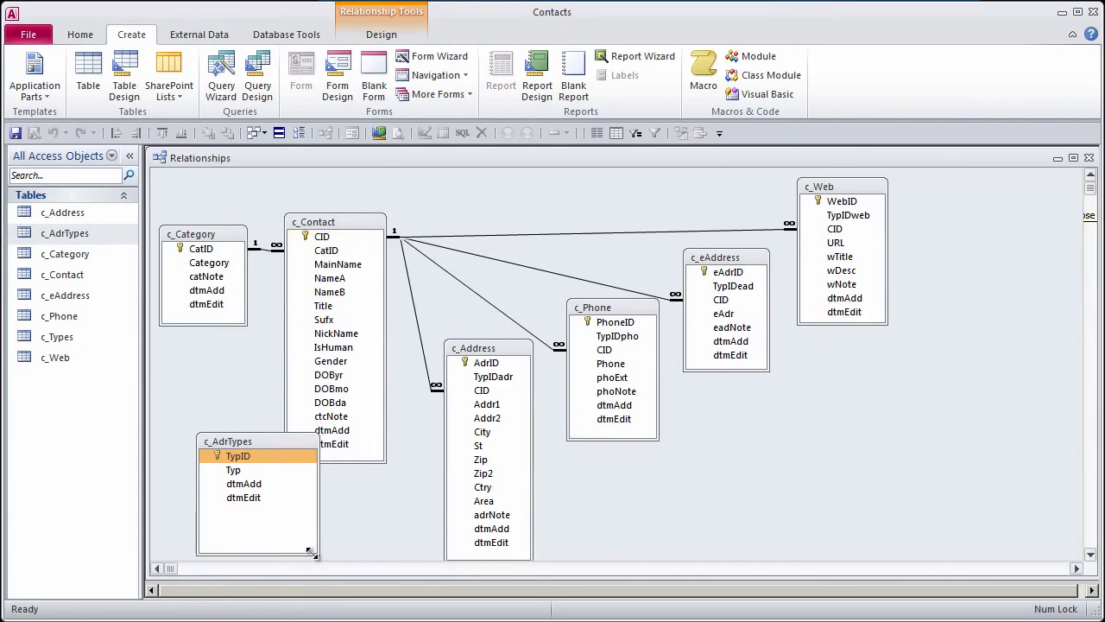
{"action": "left_click_drag", "start_coordinate": [317, 553], "coordinate": [273, 508]}
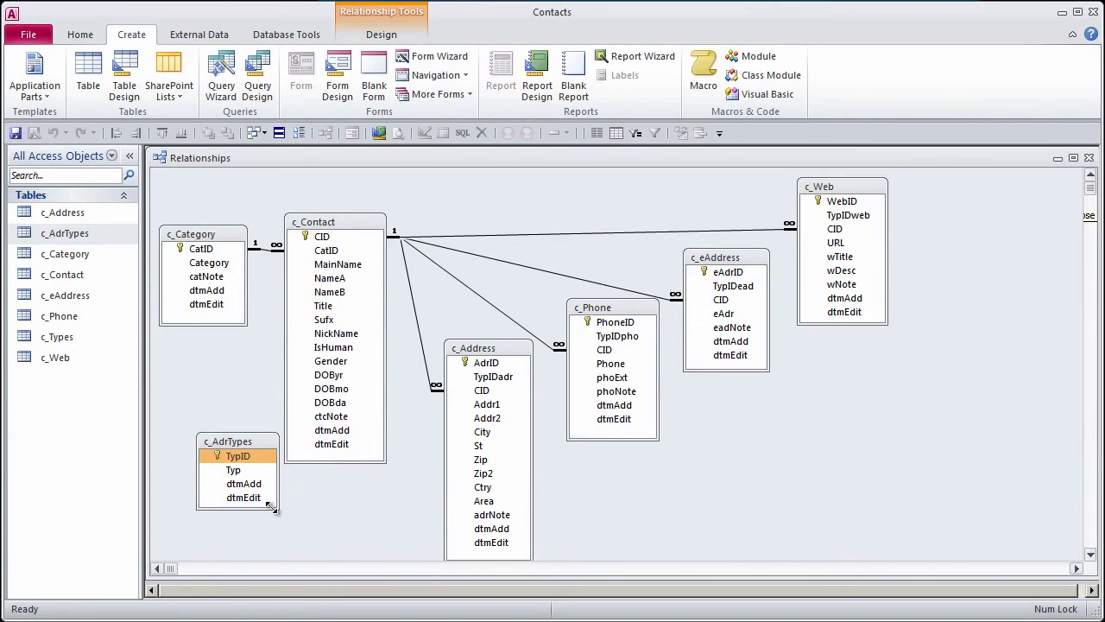
{"action": "left_click_drag", "start_coordinate": [241, 445], "coordinate": [351, 489]}
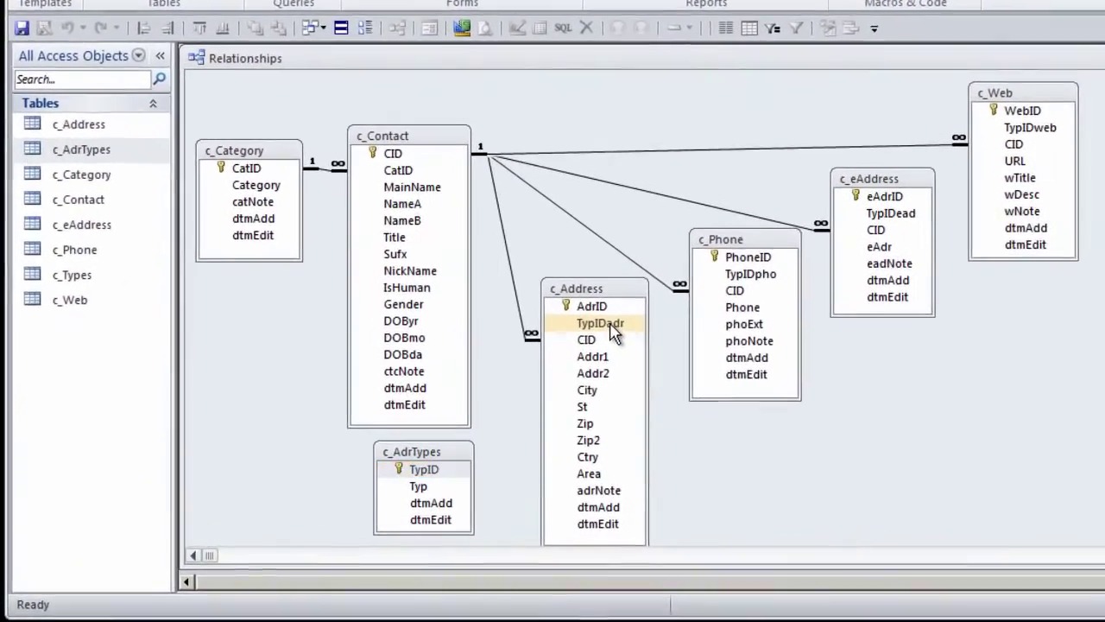
Try linking c_Address's TypIDadr to c_AdrTypes, then open c_AdrTypes in design view
{"action": "left_click", "coordinate": [510, 378]}
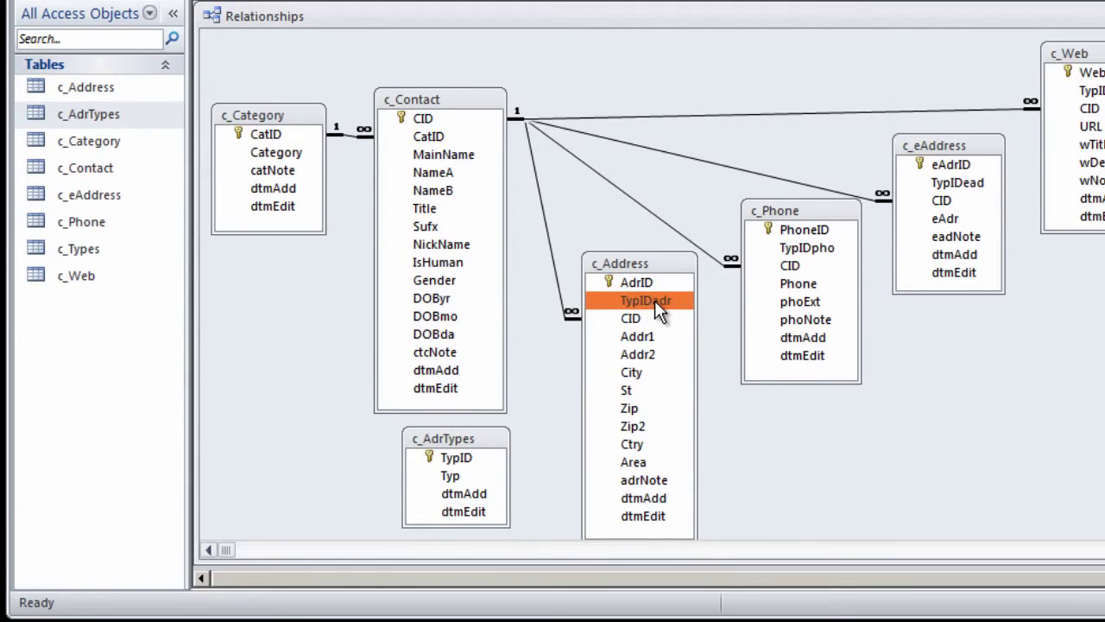
{"action": "left_click_drag", "start_coordinate": [655, 300], "coordinate": [471, 447]}
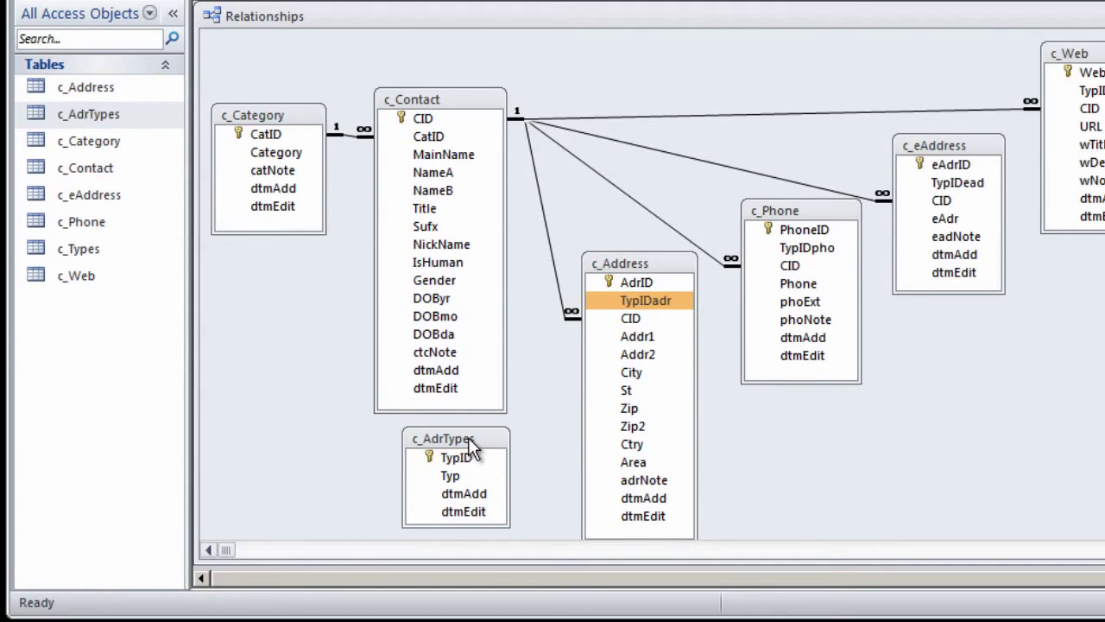
{"action": "right_click", "coordinate": [470, 442]}
{"action": "left_click", "coordinate": [545, 476]}
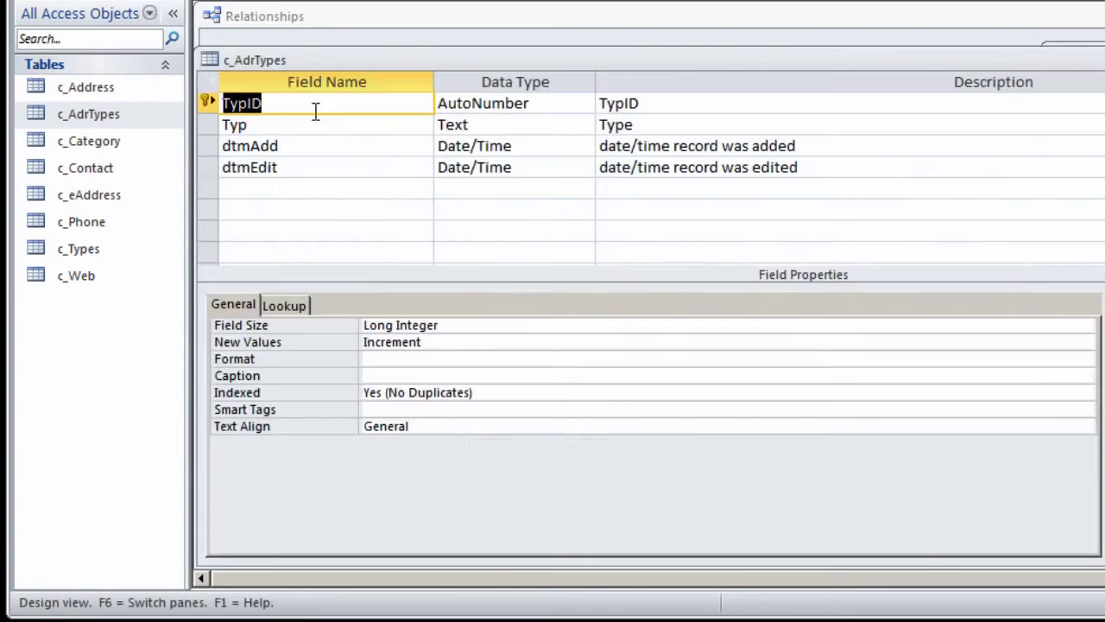
Rename fields to TypIDadr and TypAdr, describing TypAdr as 'Type of Address (ie: primary, work)'
{"action": "left_click", "coordinate": [286, 105]}
{"action": "type", "text": "dr"}
{"action": "left_click", "coordinate": [270, 125]}
{"action": "type", "text": "Adr"}
{"action": "left_click", "coordinate": [675, 128]}
{"action": "type", "text": "of Address (ie: primary, work)"}
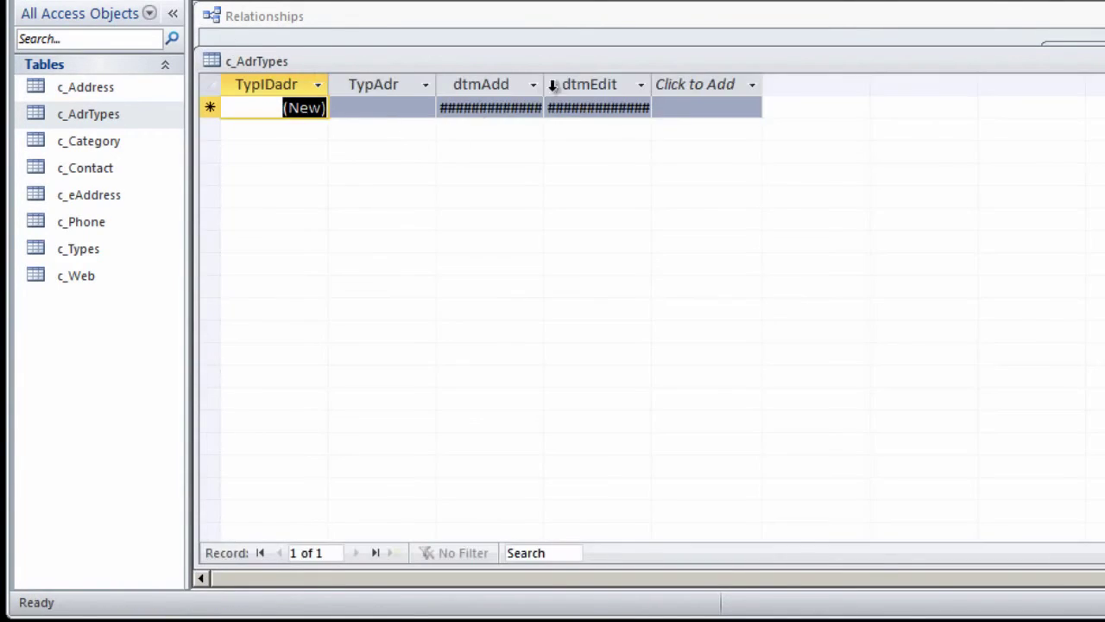
Widen the dtmAdd and dtmEdit columns in the c_AdrTypes datasheet
{"action": "left_click_drag", "start_coordinate": [510, 77], "coordinate": [600, 78]}
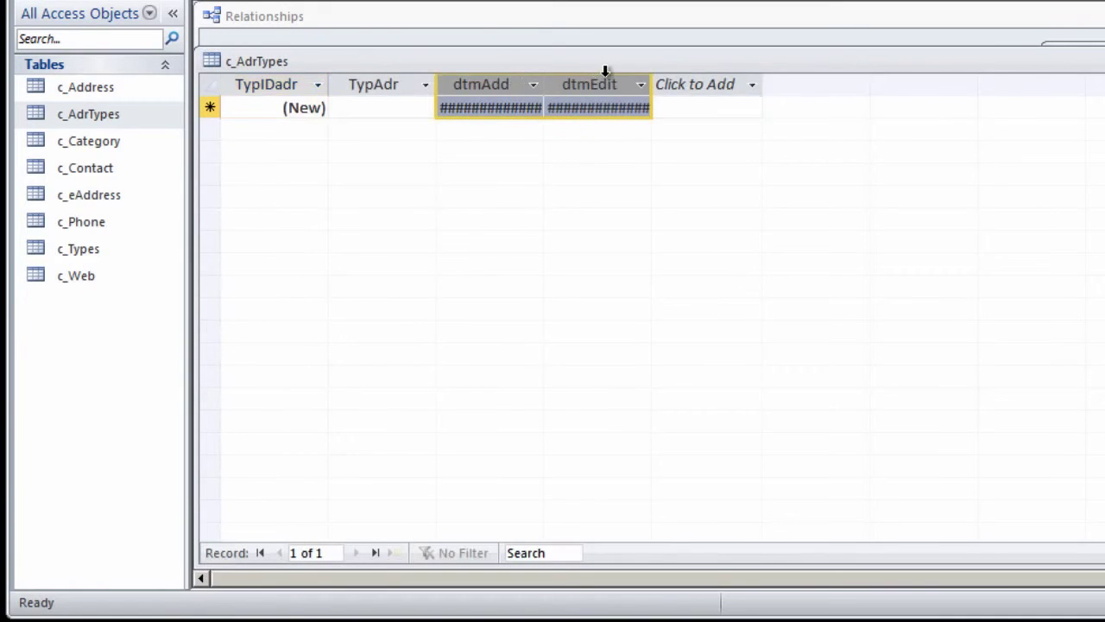
{"action": "double_click", "coordinate": [652, 79]}
{"action": "left_click", "coordinate": [791, 107]}
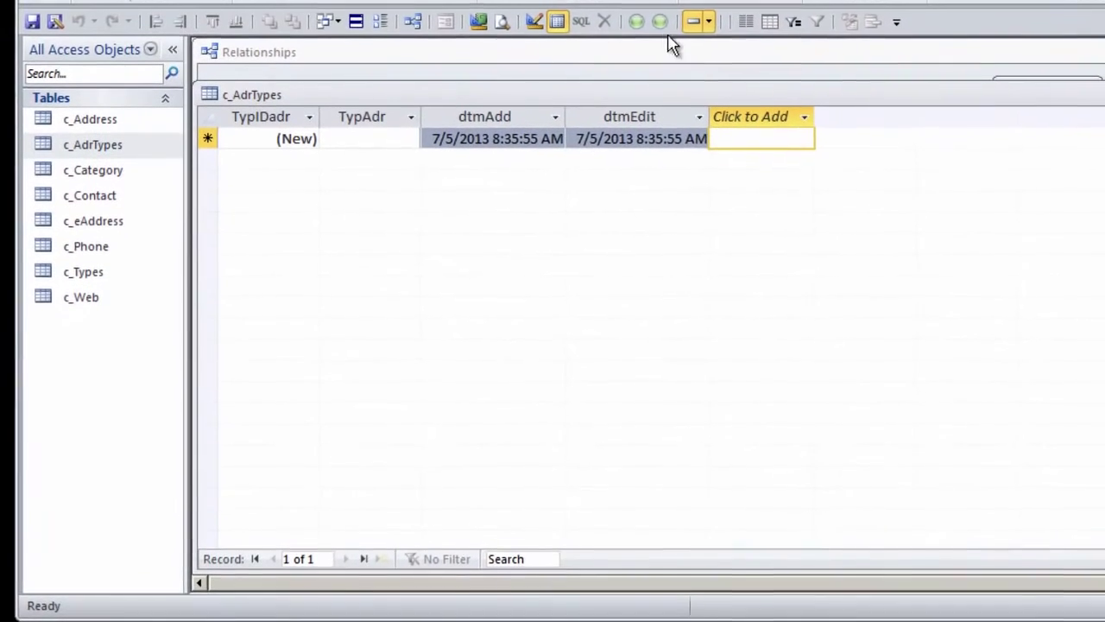
{"action": "left_click", "coordinate": [637, 26]}
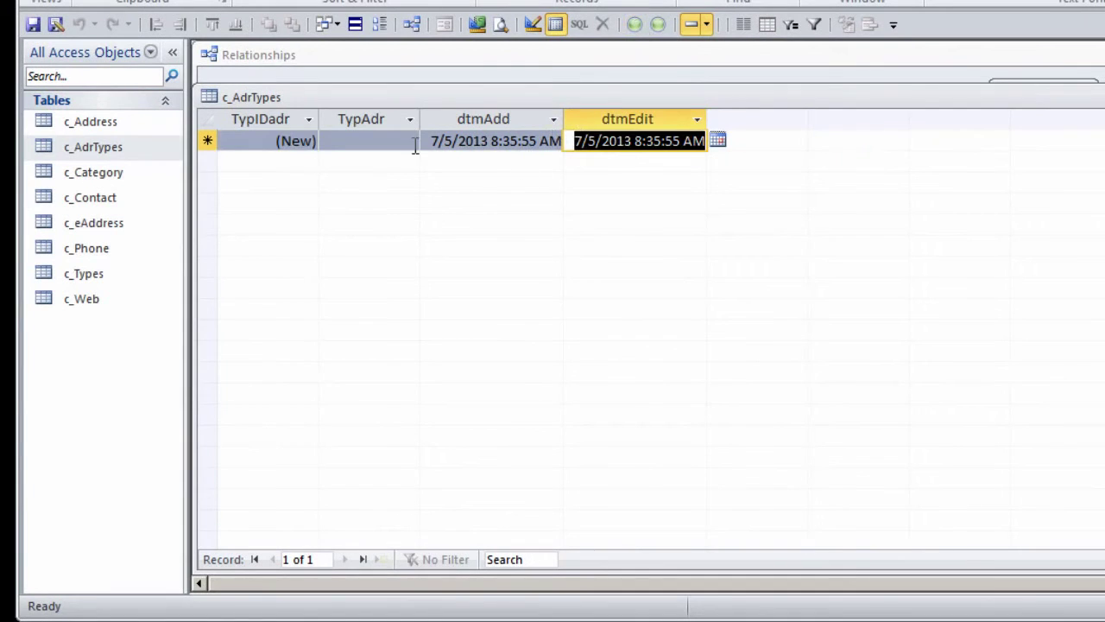
{"action": "key", "text": "F2"}
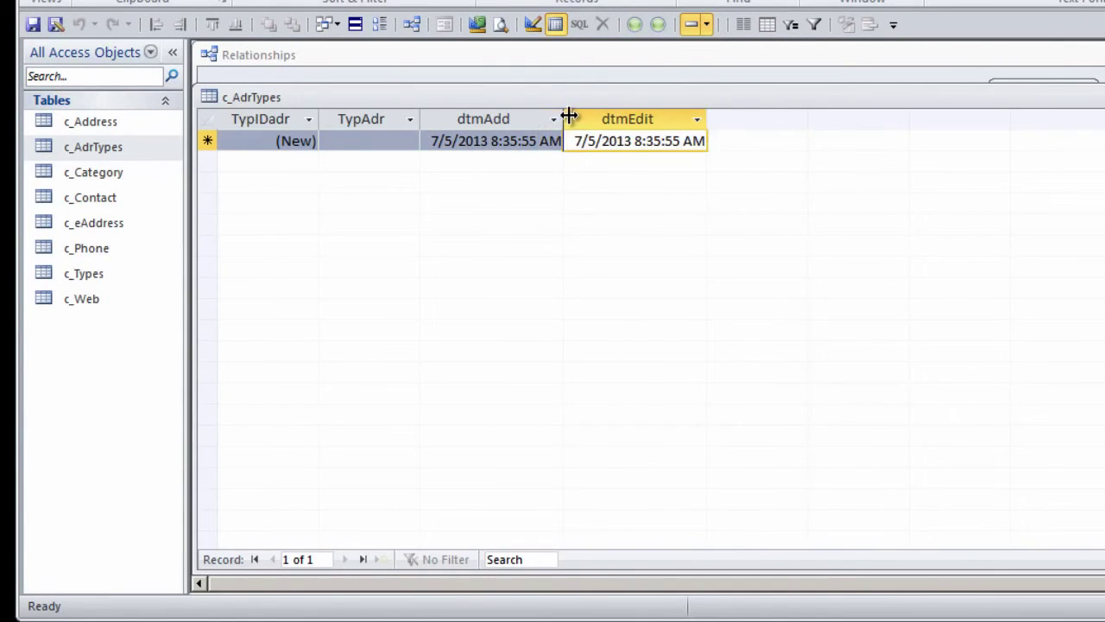
{"action": "left_click_drag", "start_coordinate": [607, 113], "coordinate": [607, 119]}
{"action": "left_click_drag", "start_coordinate": [745, 116], "coordinate": [758, 118]}
Enter a new record with TypAdr 'Work'
{"action": "left_click", "coordinate": [378, 140]}
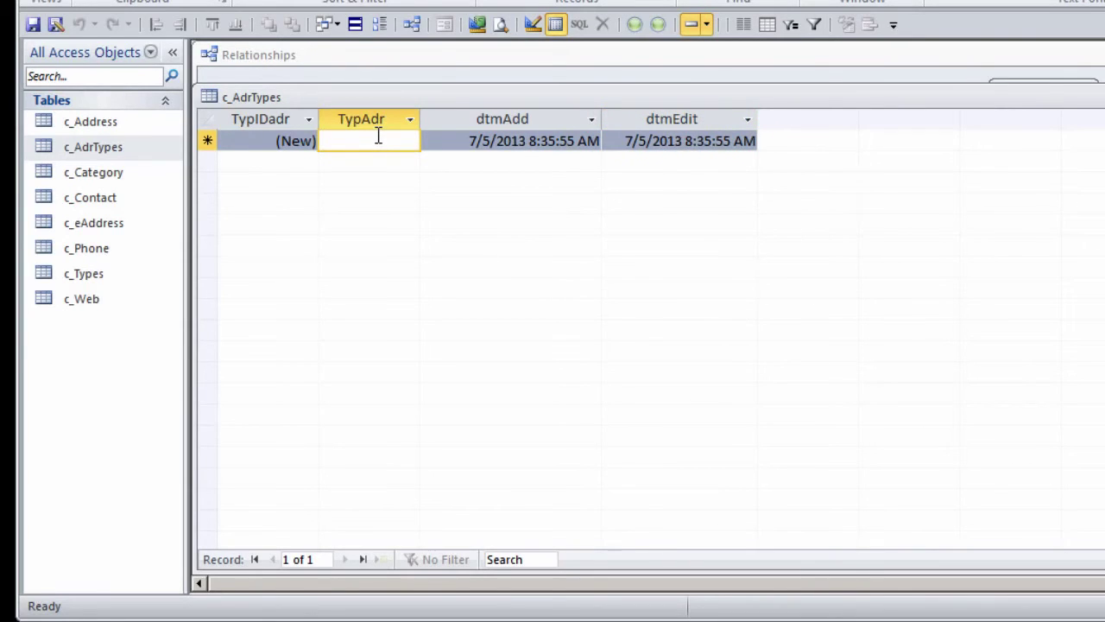
{"action": "type", "text": "Word"}
{"action": "key", "text": "BackSpace"}
{"action": "type", "text": "k"}
{"action": "key", "text": "Escape"}
{"action": "left_click", "coordinate": [364, 164]}
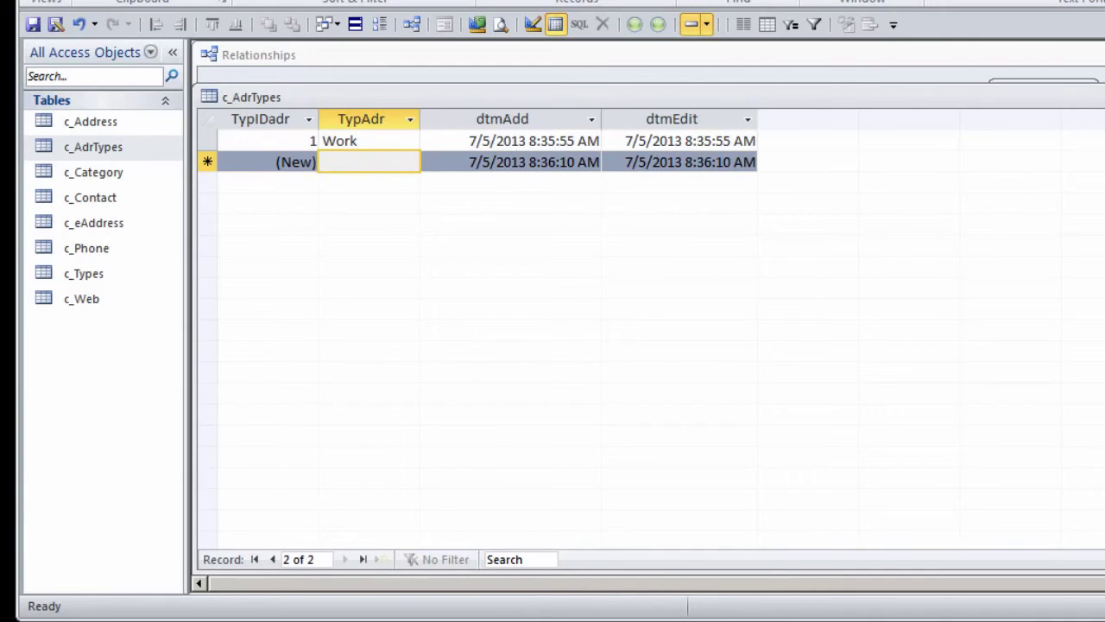
Close c_AdrTypes saving its layout, and start a new query design
{"action": "key", "text": "ctrl+w"}
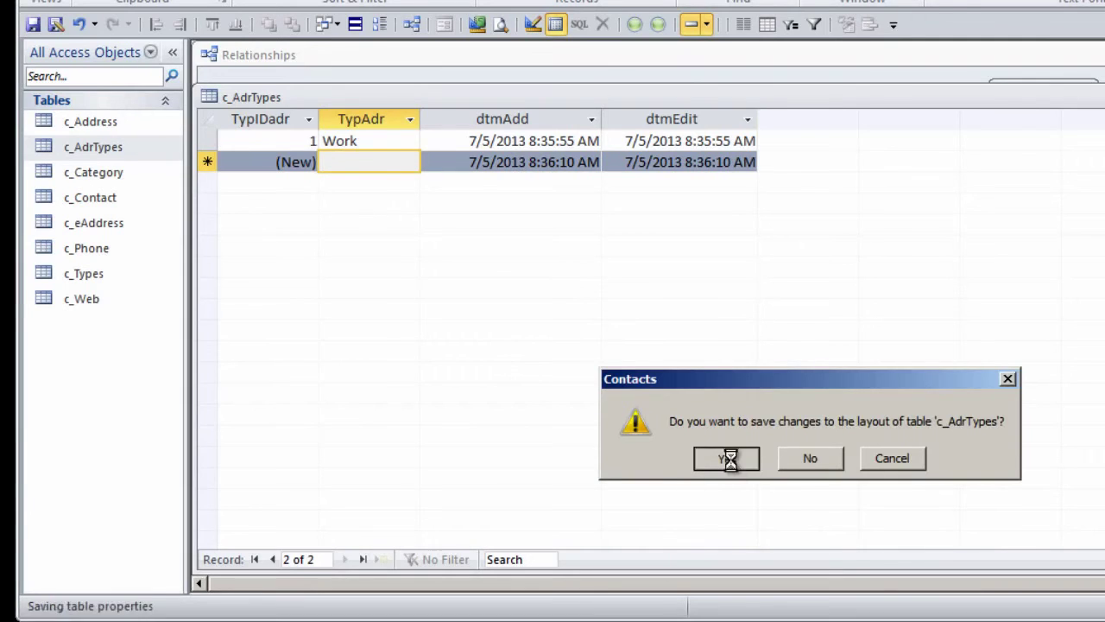
{"action": "left_click", "coordinate": [728, 461]}
{"action": "left_click", "coordinate": [131, 34]}
{"action": "left_click", "coordinate": [258, 80]}
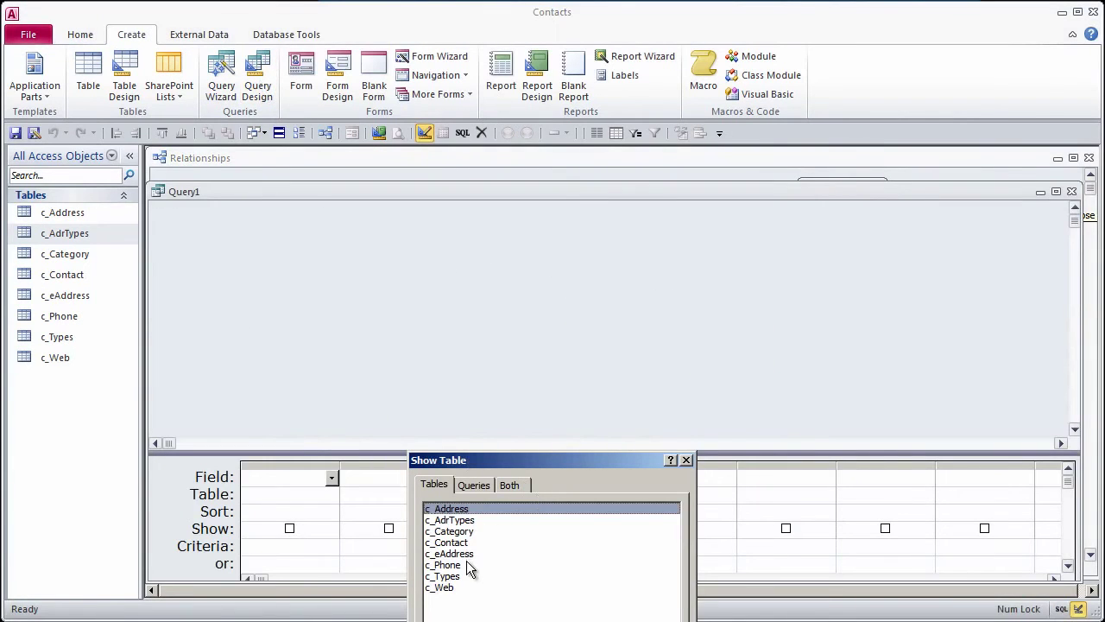
Add c_AdrTypes to the query and place TypIDadr and TypAdr in the grid
{"action": "left_click_drag", "start_coordinate": [496, 460], "coordinate": [425, 249]}
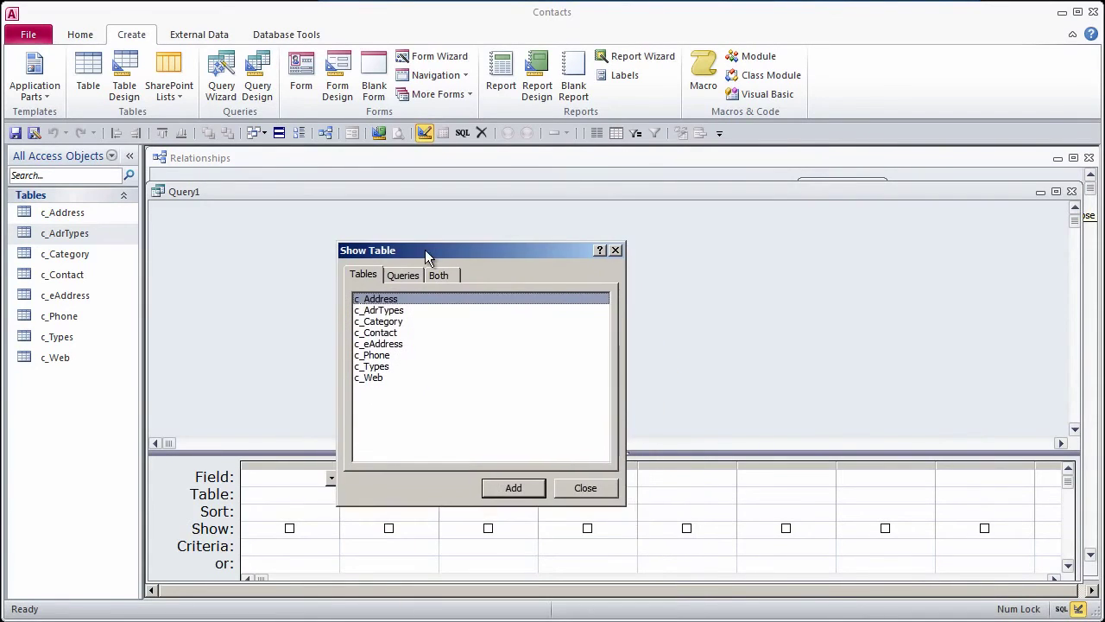
{"action": "left_click", "coordinate": [586, 488]}
{"action": "left_click_drag", "start_coordinate": [54, 231], "coordinate": [206, 210]}
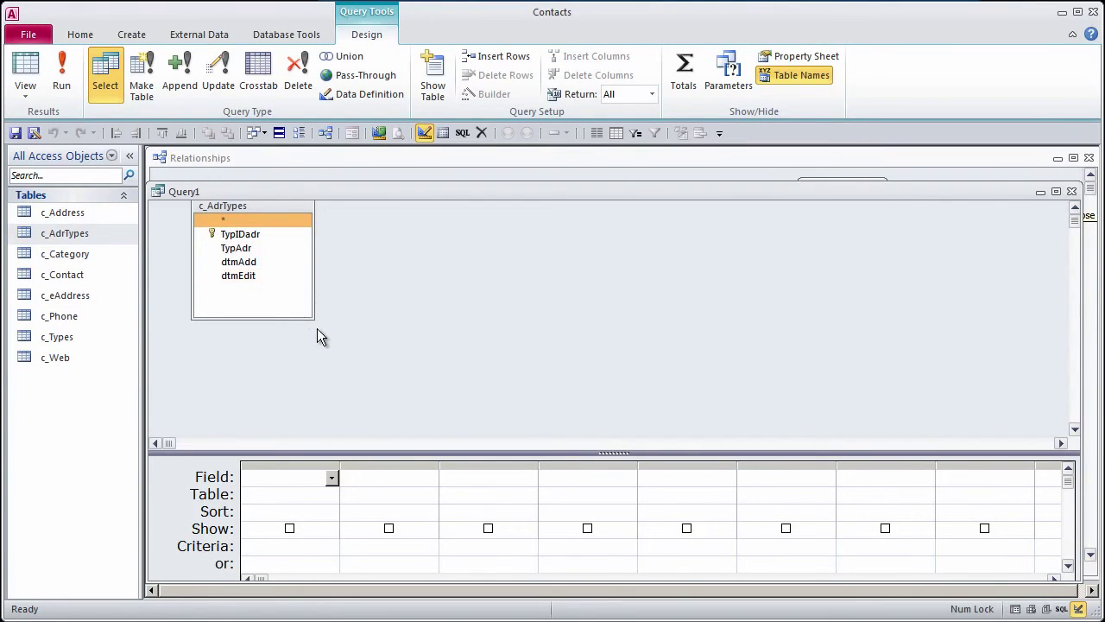
{"action": "left_click_drag", "start_coordinate": [261, 206], "coordinate": [251, 229]}
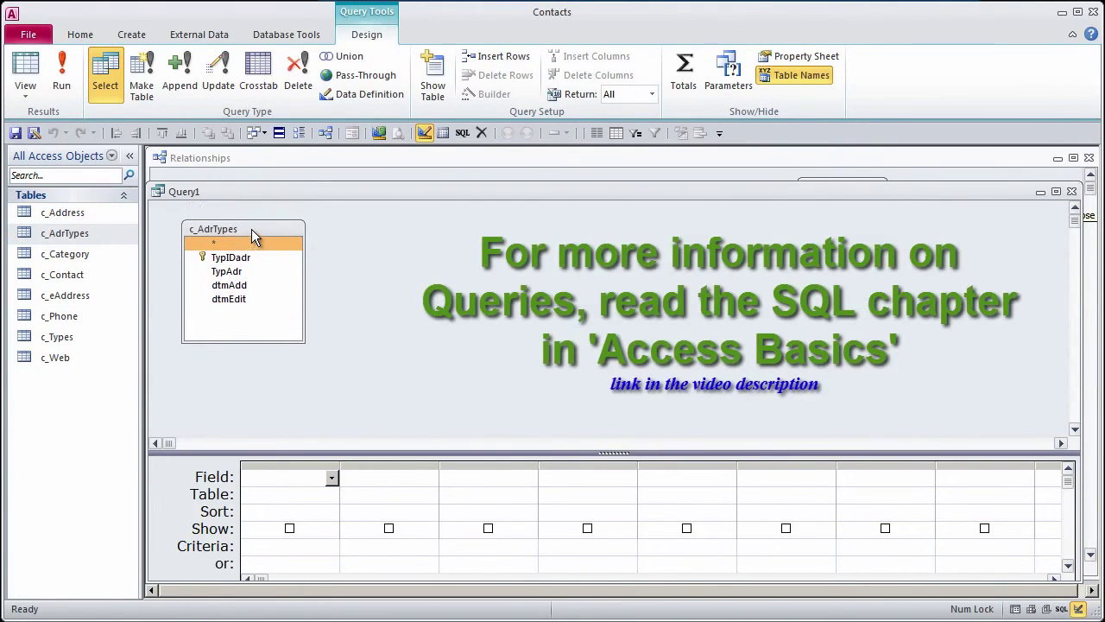
{"action": "left_click", "coordinate": [242, 257]}
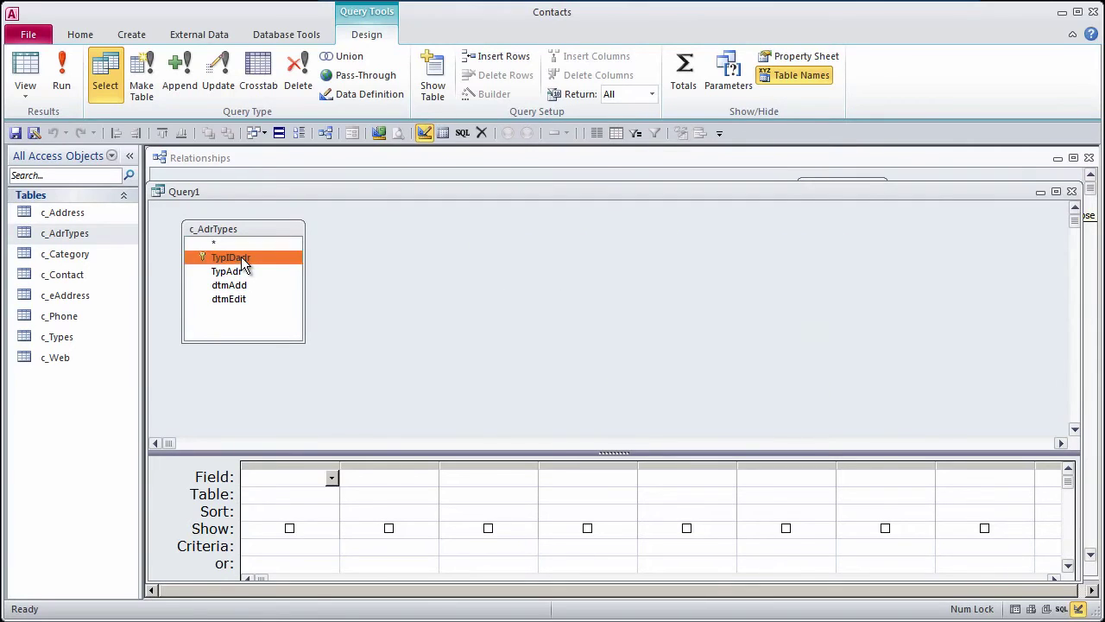
{"action": "double_click", "coordinate": [241, 256]}
{"action": "double_click", "coordinate": [240, 270]}
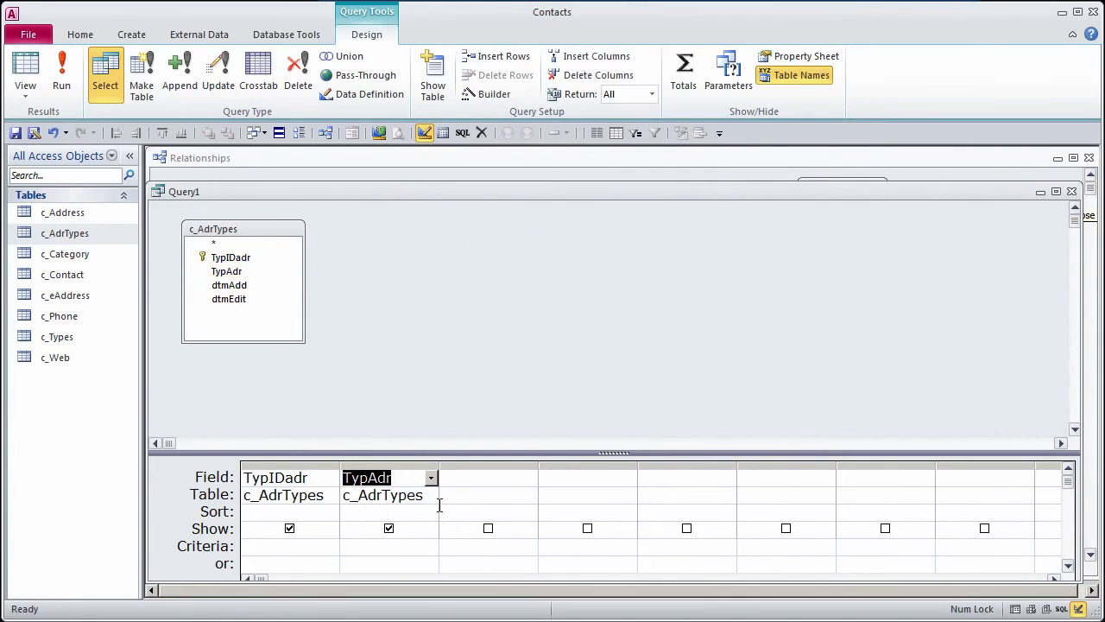
Turn the query into an append query targeting c_AdrTypes
{"action": "left_click", "coordinate": [181, 71]}
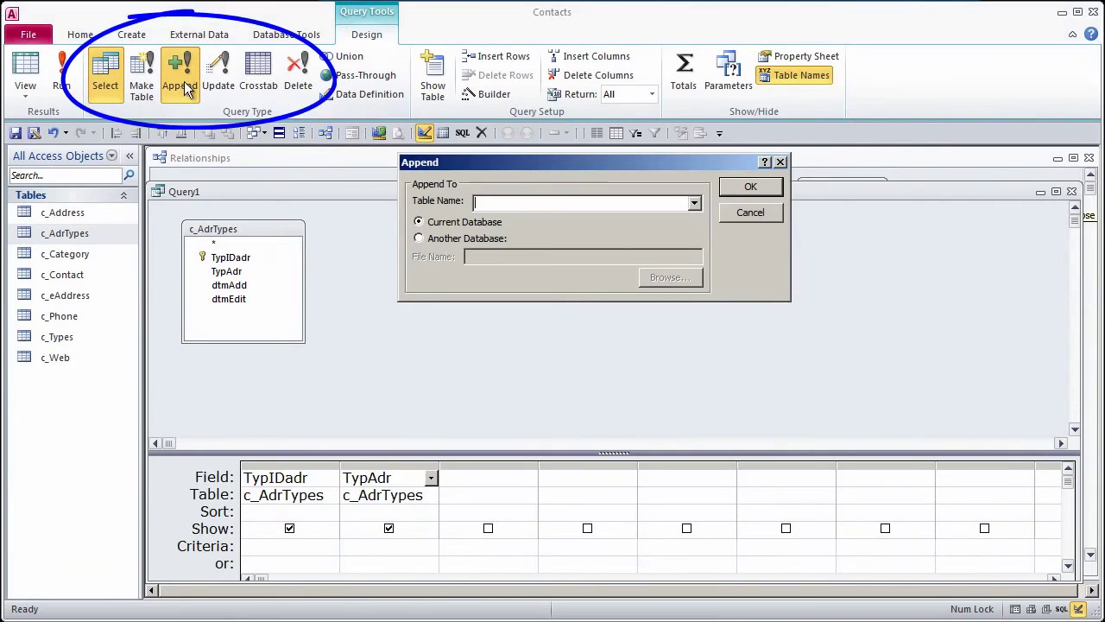
{"action": "left_click", "coordinate": [694, 205]}
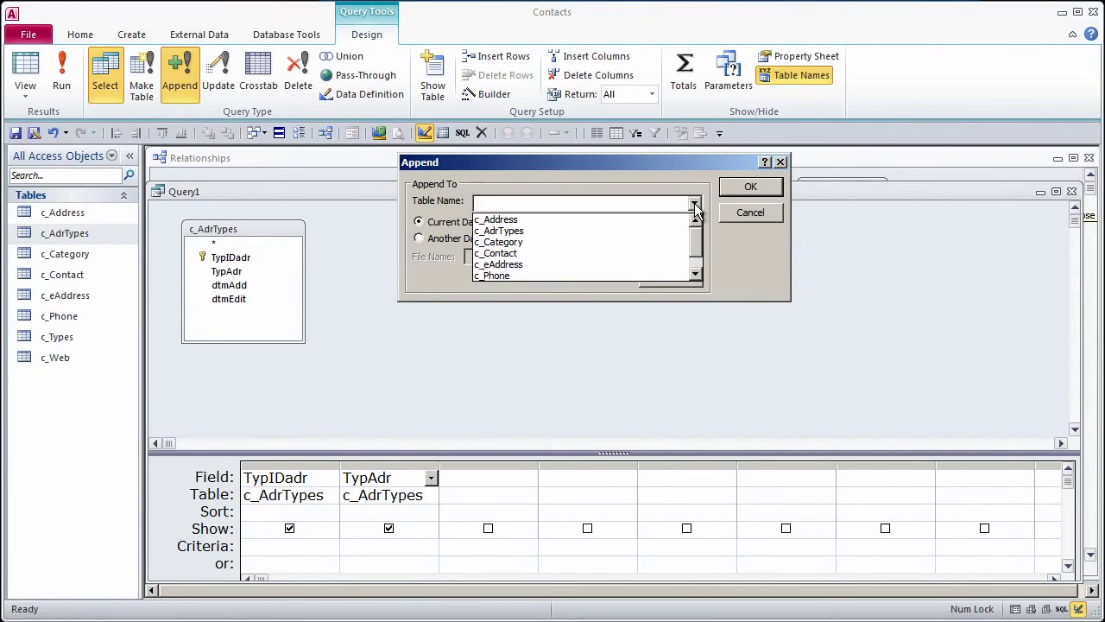
{"action": "left_click", "coordinate": [514, 232]}
{"action": "left_click", "coordinate": [748, 187]}
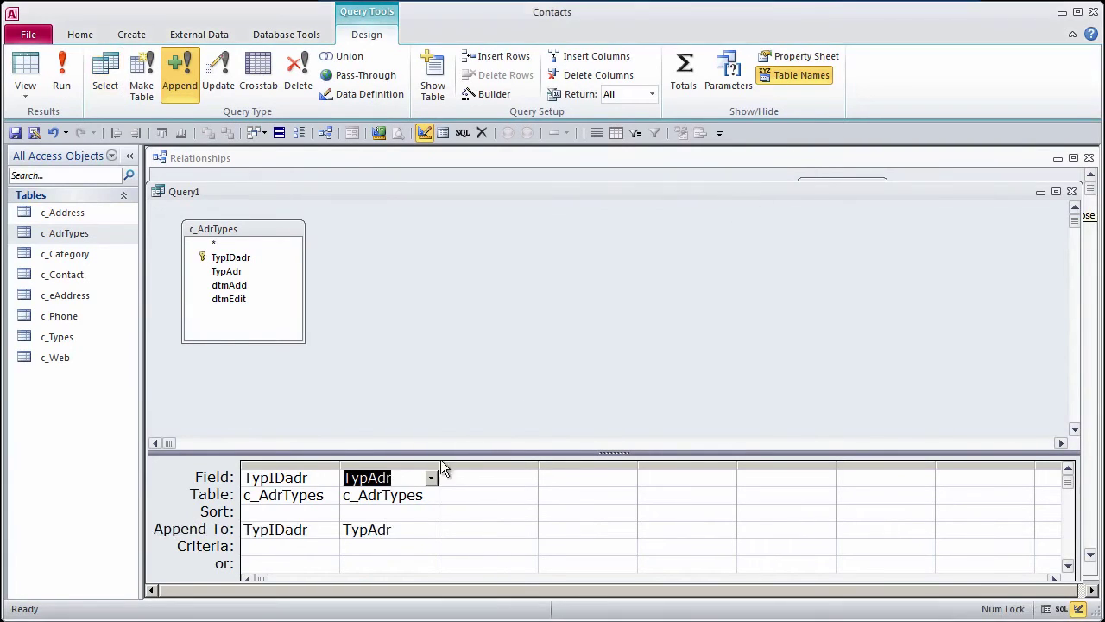
Enter the constant "Primary" as the appended TypAdr value
{"action": "type", "text": "\""}
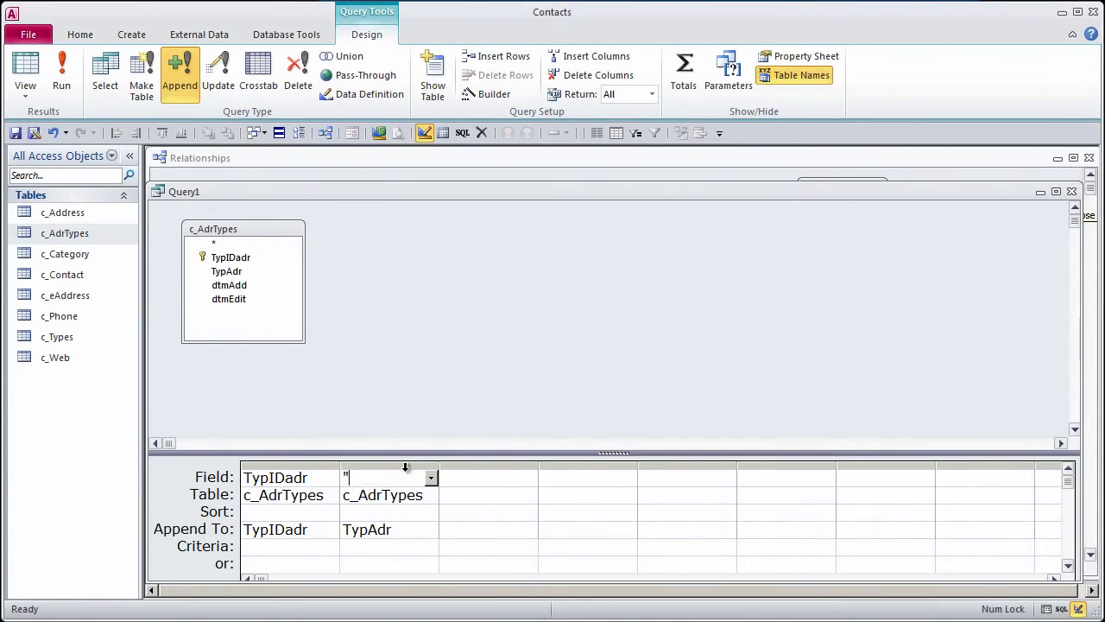
{"action": "type", "text": "Prumary\""}
{"action": "left_click", "coordinate": [370, 479]}
{"action": "key", "text": "BackSpace"}
{"action": "type", "text": "i"}
{"action": "left_click", "coordinate": [408, 529]}
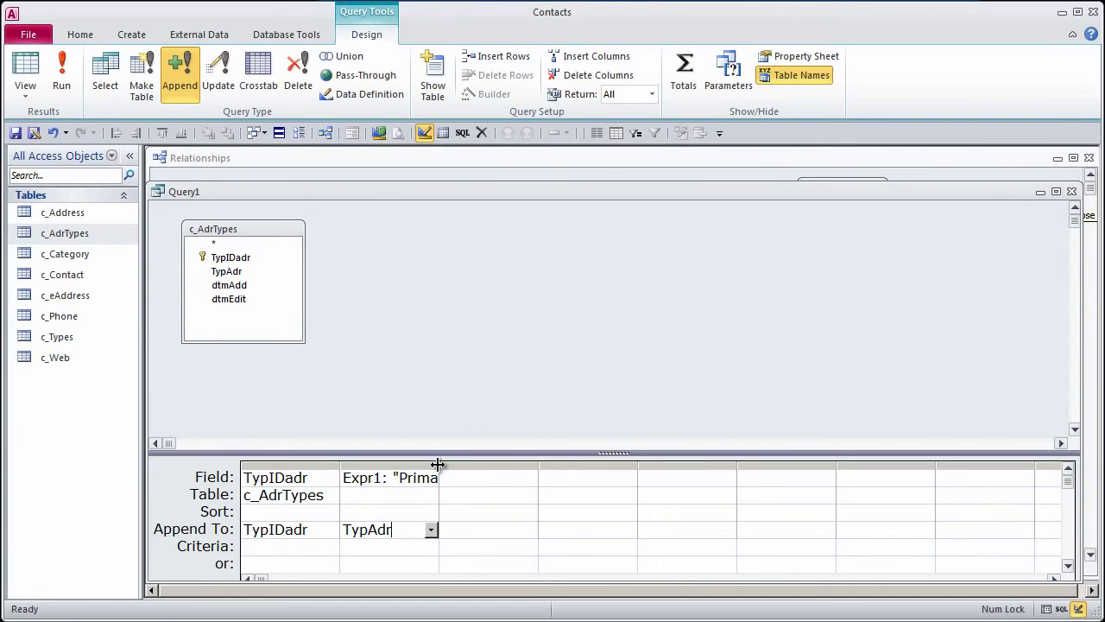
{"action": "double_click", "coordinate": [440, 463]}
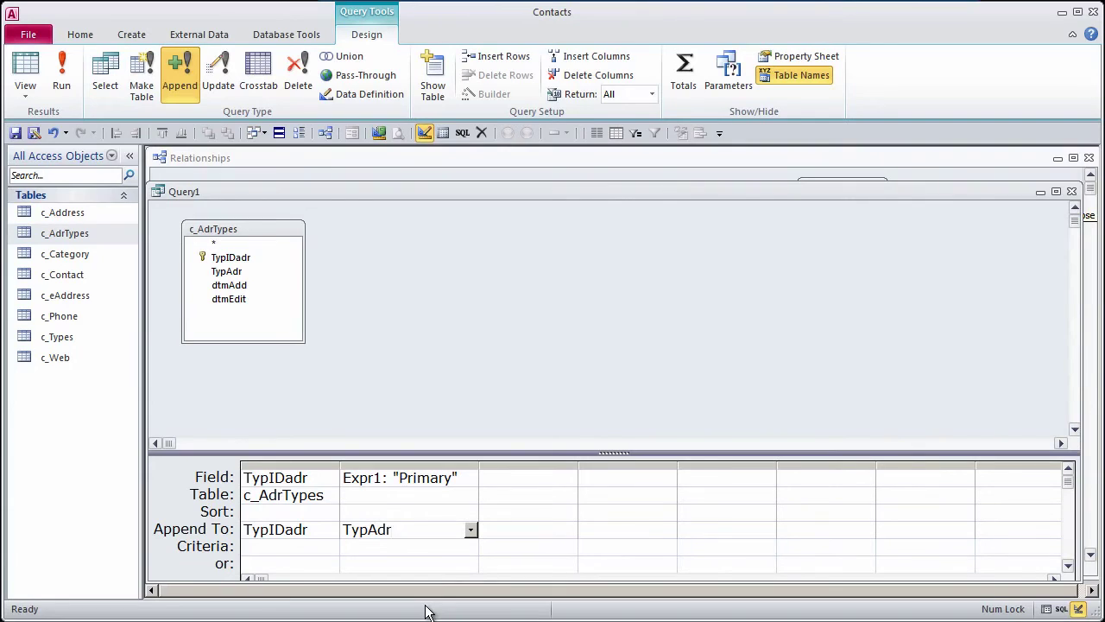
Set the TypIDadr value to 0 and remove c_AdrTypes as a source table
{"action": "left_click_drag", "start_coordinate": [313, 477], "coordinate": [196, 472]}
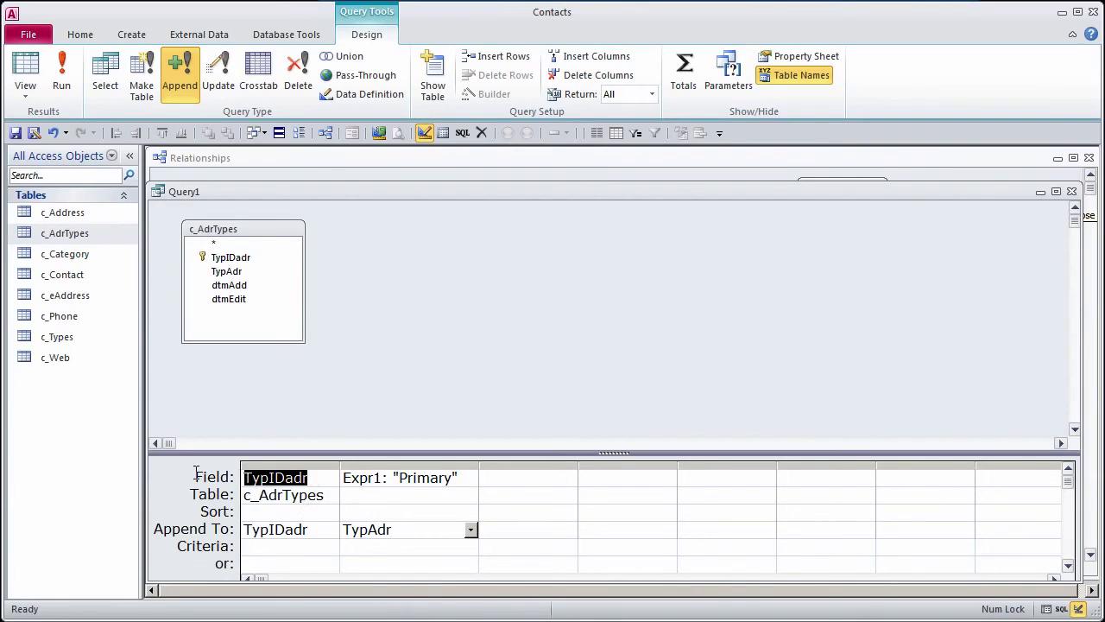
{"action": "type", "text": "0"}
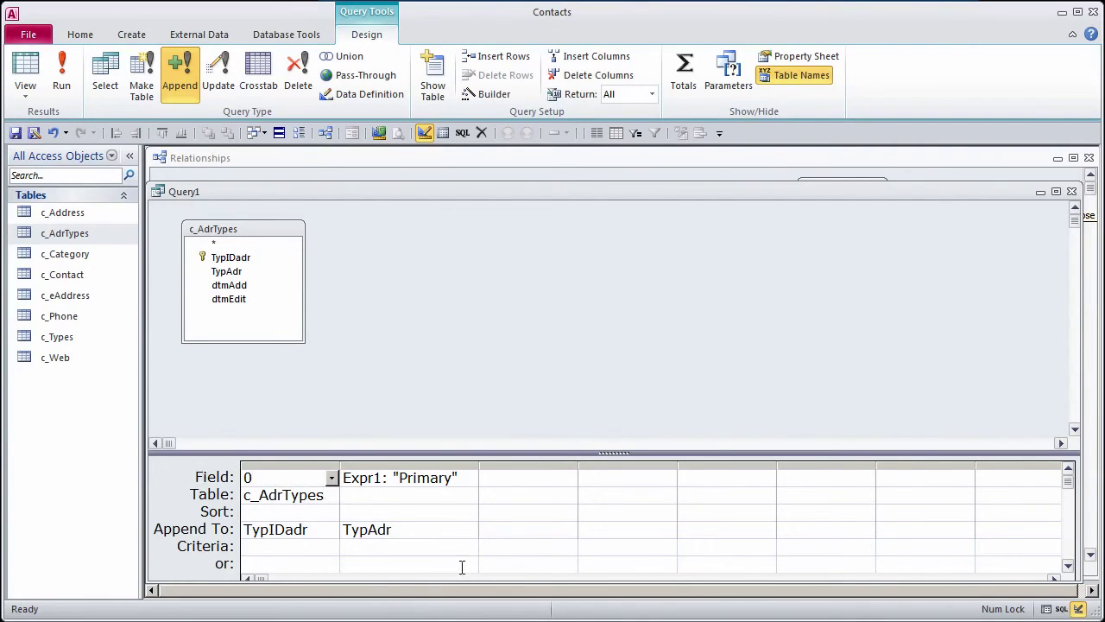
{"action": "left_click", "coordinate": [423, 549]}
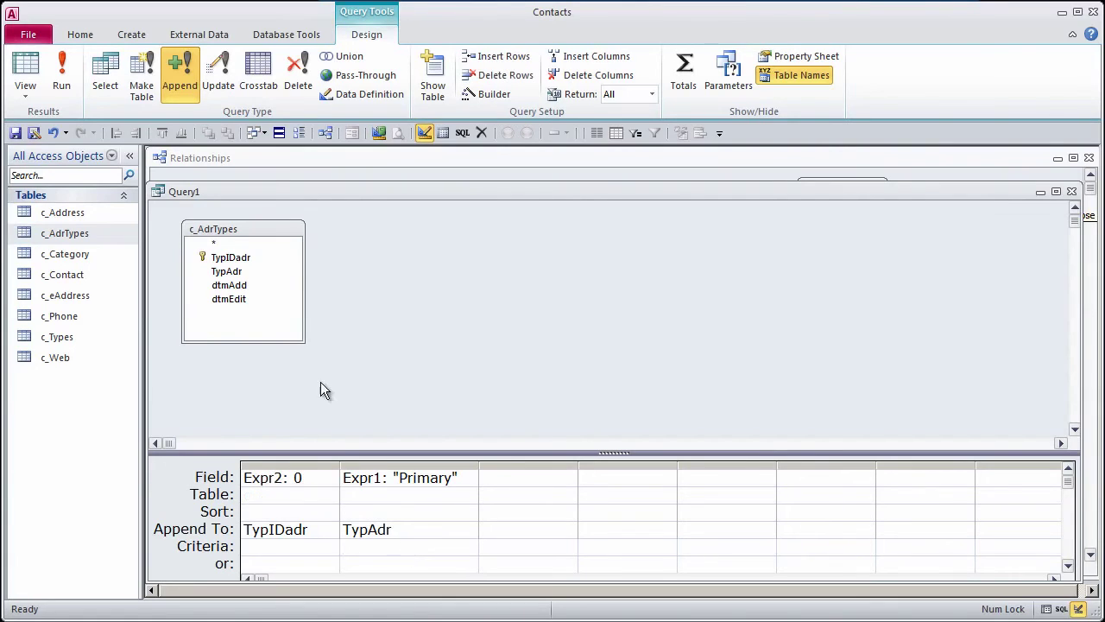
{"action": "left_click", "coordinate": [246, 231]}
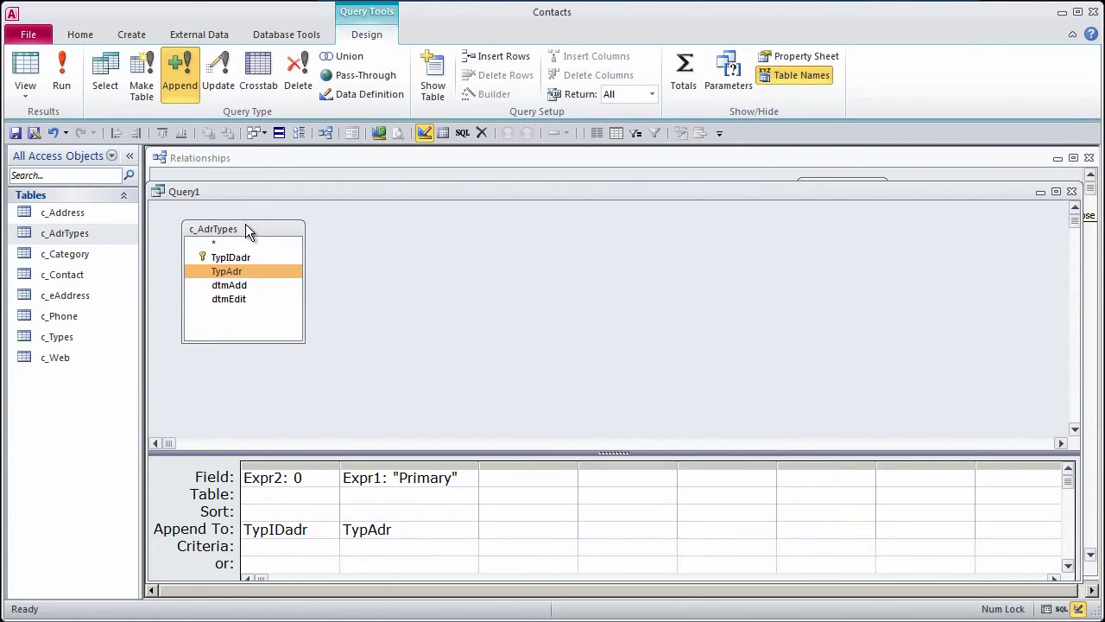
{"action": "key", "text": "Delete"}
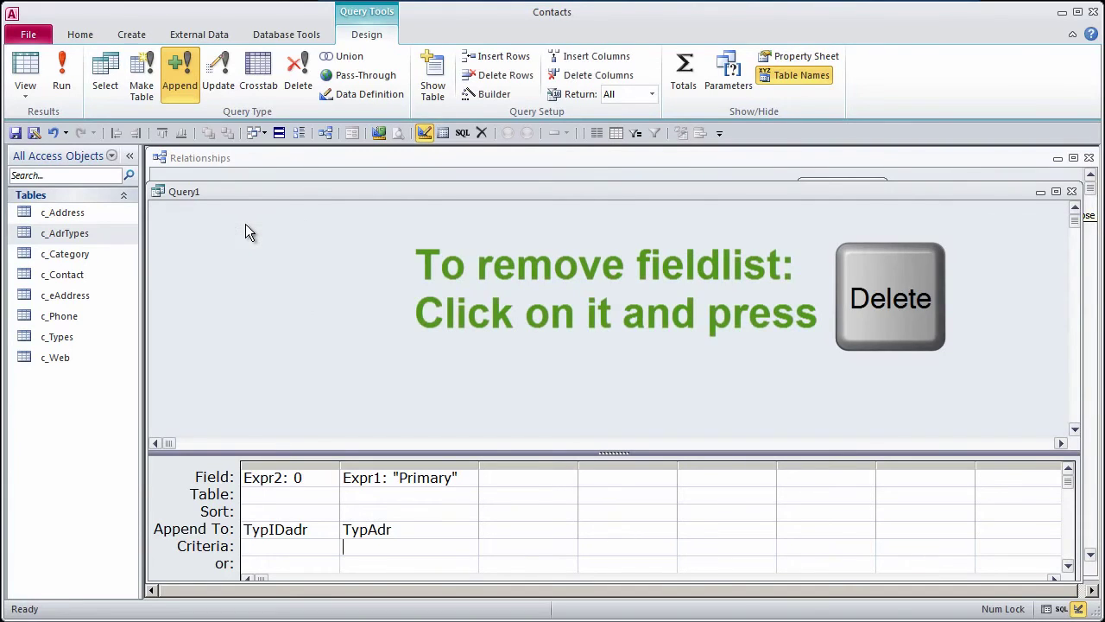
Run the append query and check the Primary row with ID 0 in c_AdrTypes
{"action": "left_click", "coordinate": [57, 74]}
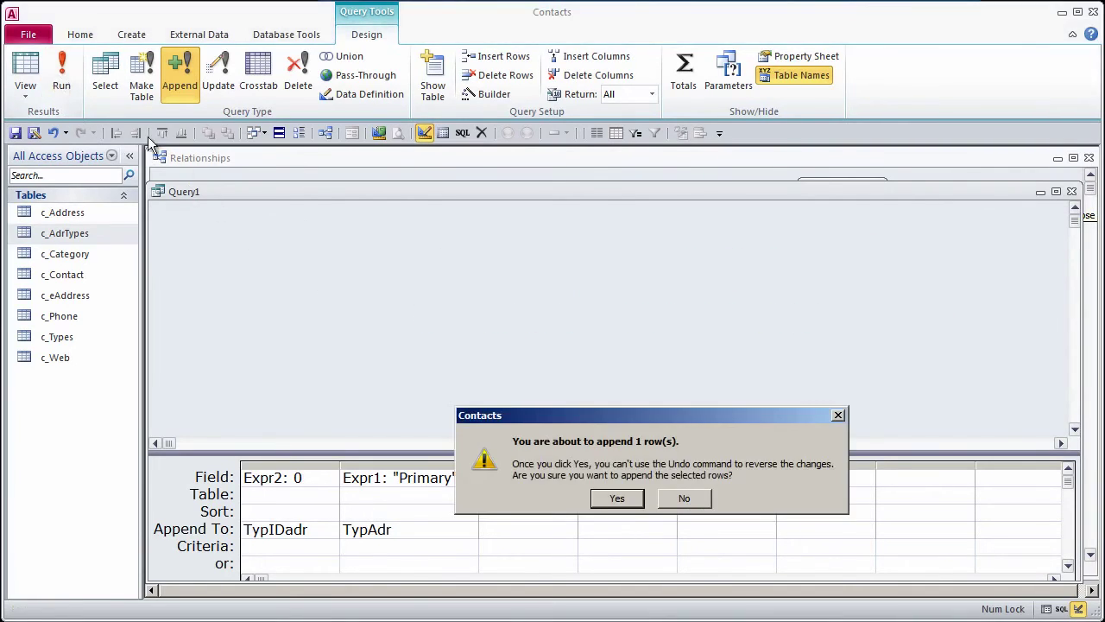
{"action": "left_click", "coordinate": [617, 499]}
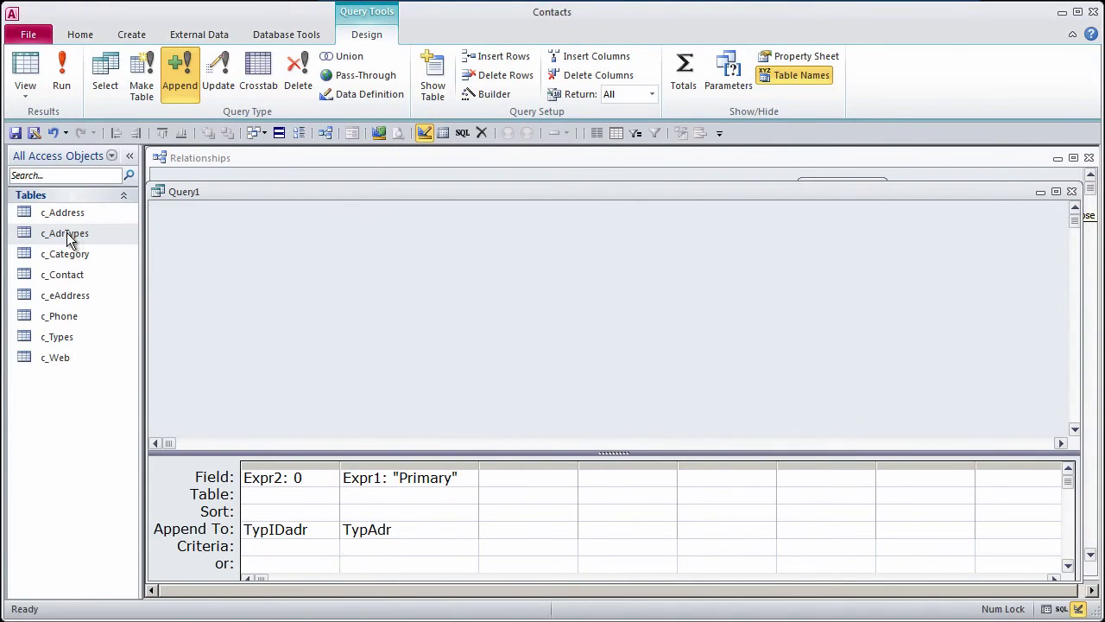
{"action": "double_click", "coordinate": [67, 233]}
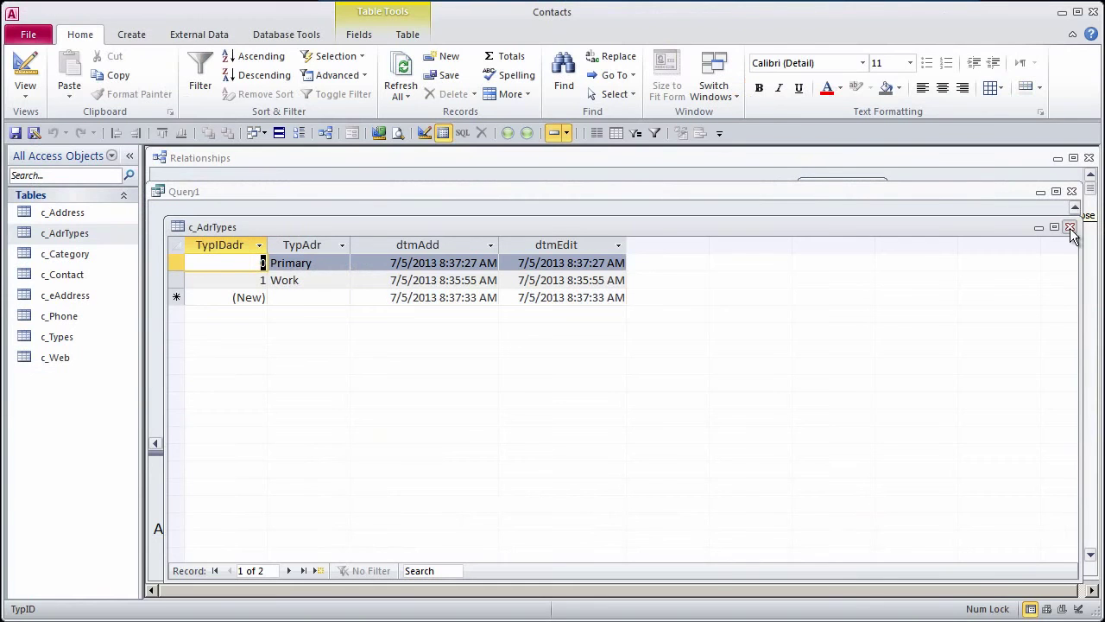
{"action": "left_click", "coordinate": [1067, 226]}
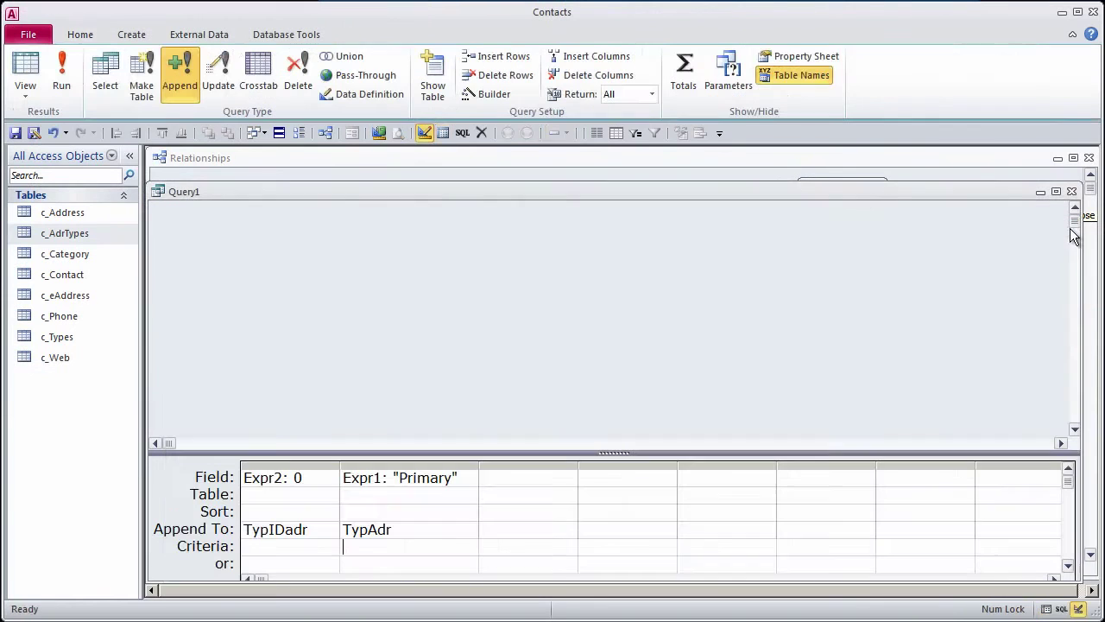
Delete the c_Types table and close Query1 without saving
{"action": "left_click", "coordinate": [69, 337]}
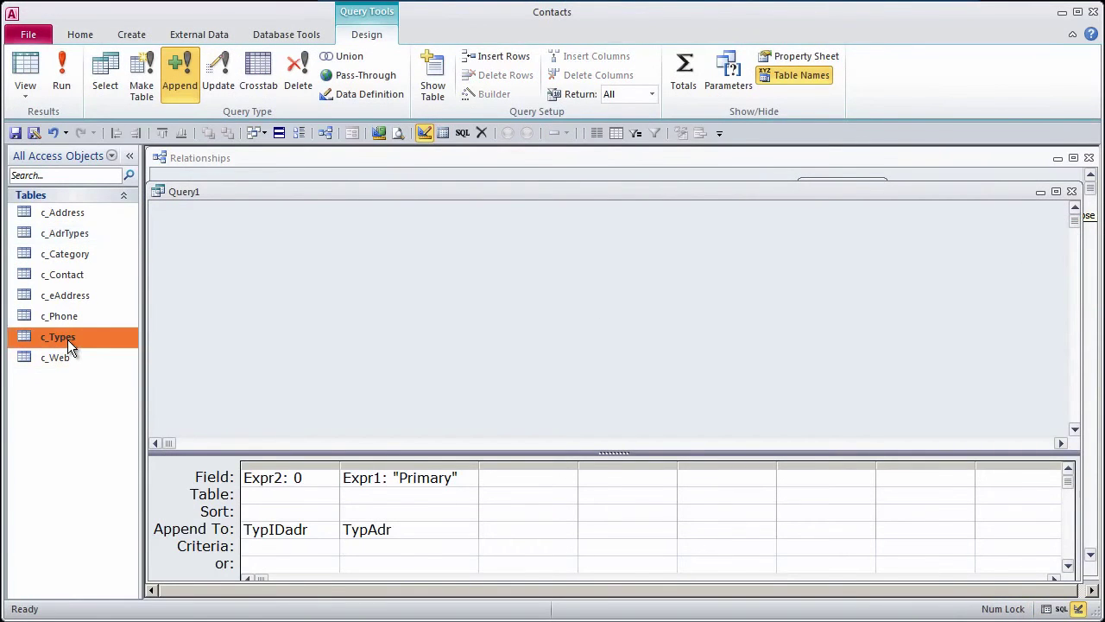
{"action": "key", "text": "Delete"}
{"action": "left_click", "coordinate": [584, 496]}
{"action": "left_click", "coordinate": [621, 497]}
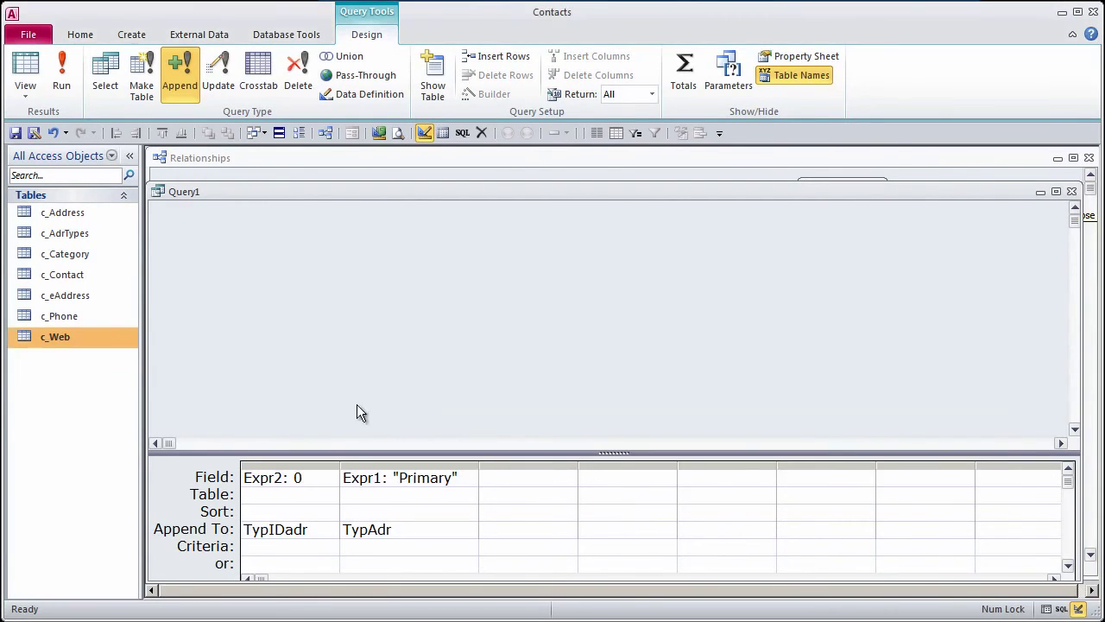
{"action": "left_click", "coordinate": [1072, 192]}
{"action": "left_click", "coordinate": [643, 488]}
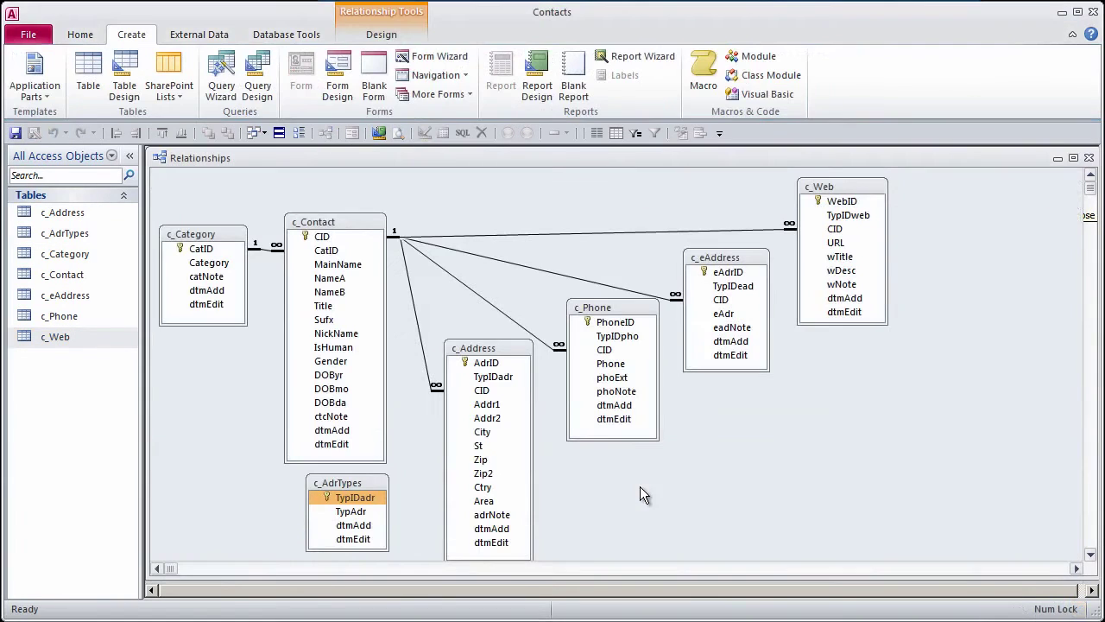
Copy c_AdrTypes as a new table named c_EadTypes, including structure and data
{"action": "left_click", "coordinate": [48, 170]}
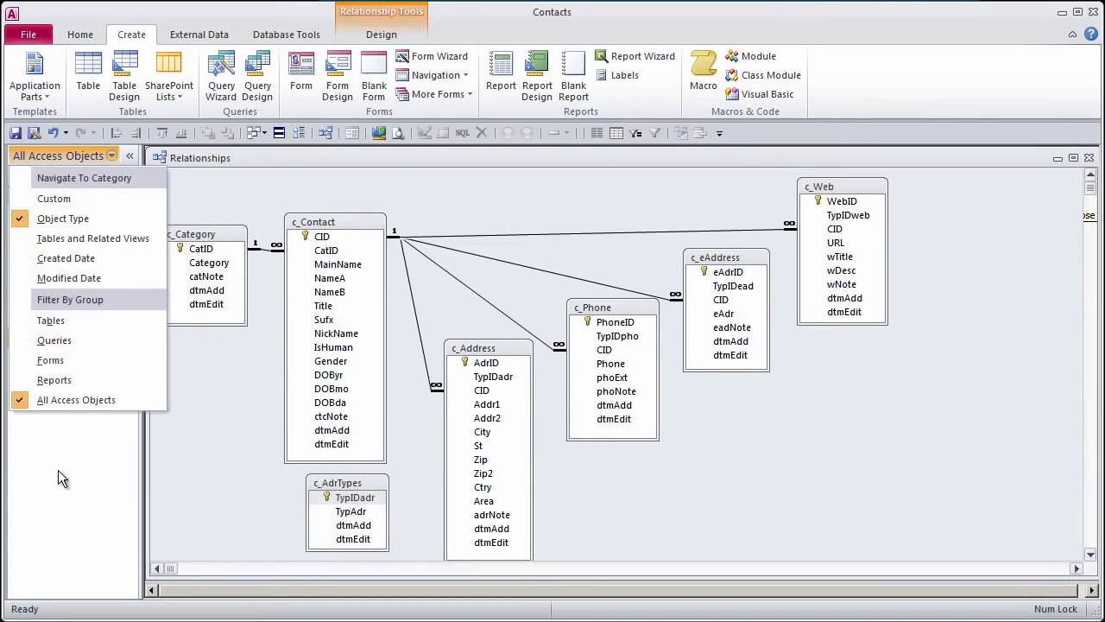
{"action": "left_click", "coordinate": [48, 157]}
{"action": "left_click", "coordinate": [75, 234]}
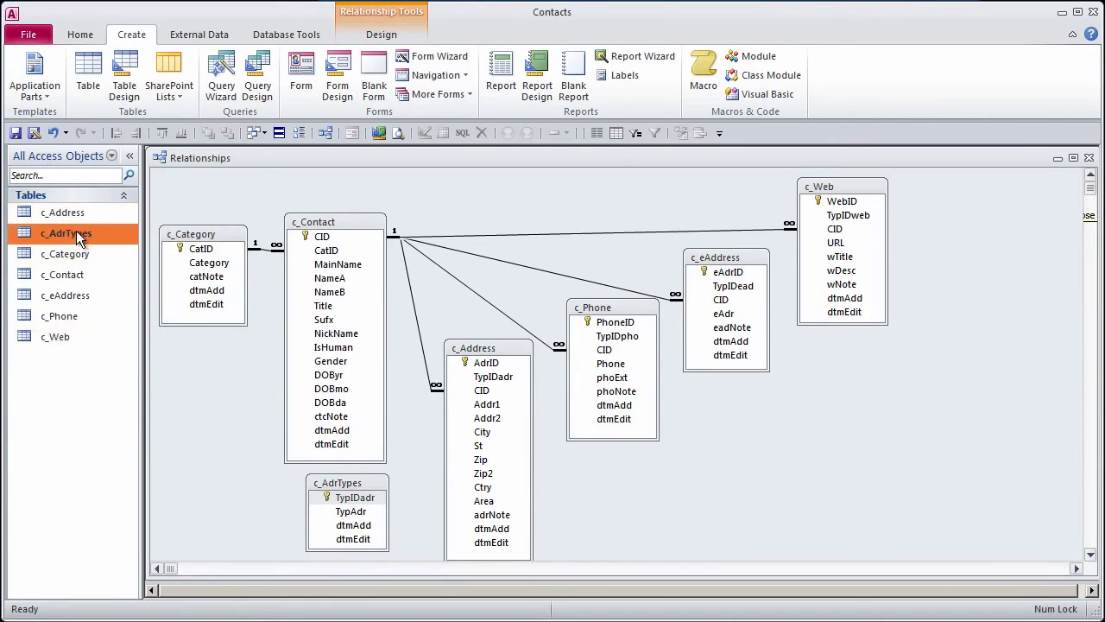
{"action": "key", "text": "ctrl+c"}
{"action": "key", "text": "ctrl+v"}
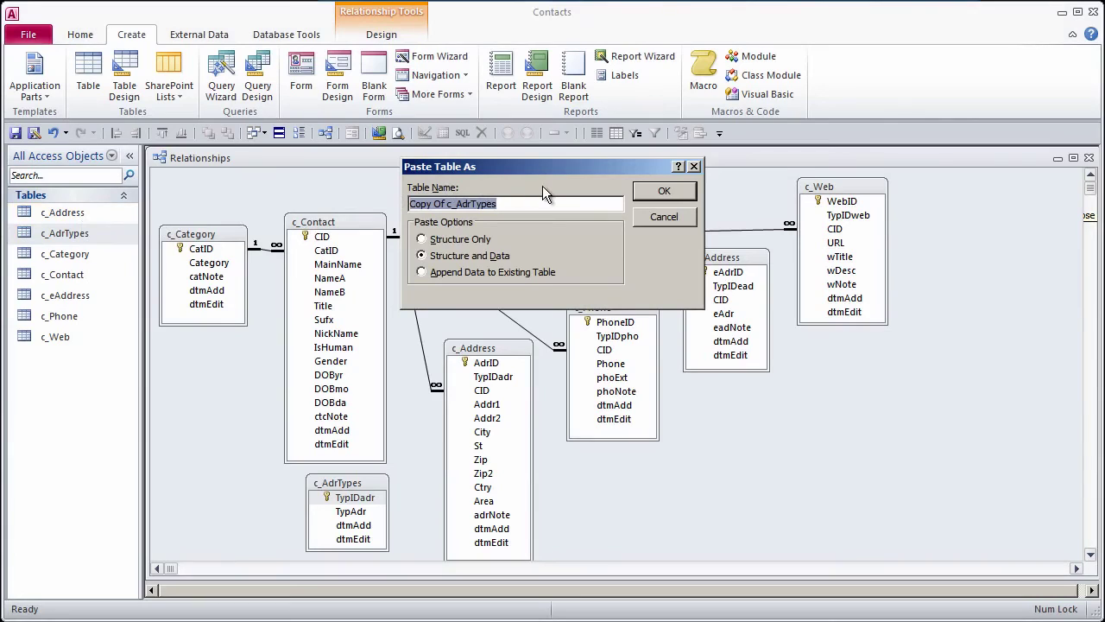
{"action": "left_click", "coordinate": [451, 204]}
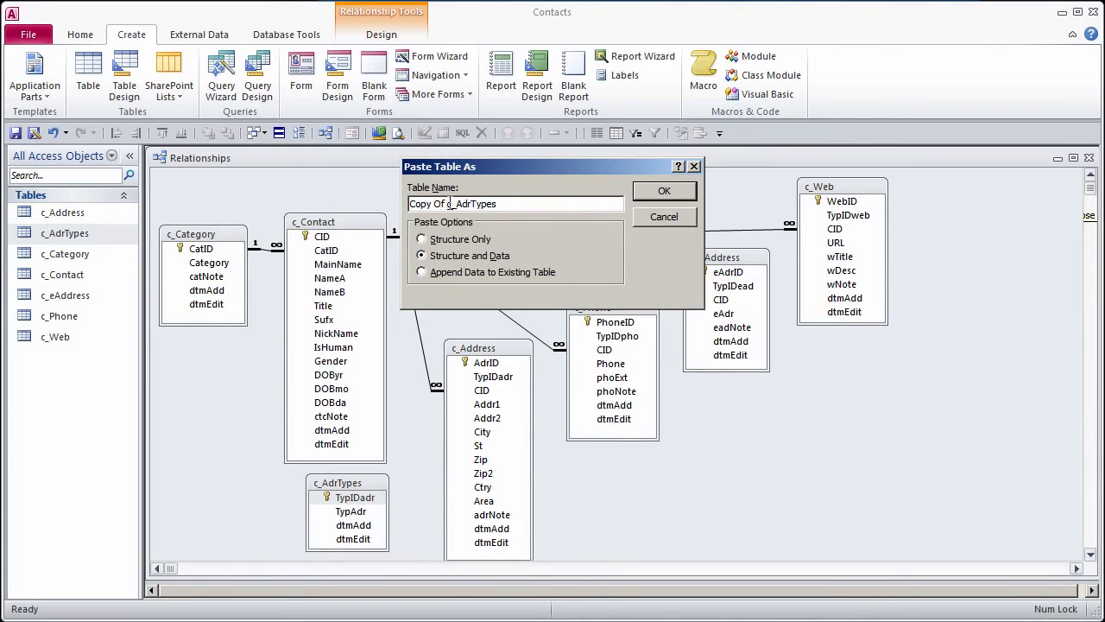
{"action": "left_click_drag", "start_coordinate": [447, 203], "coordinate": [383, 198]}
{"action": "key", "text": "Delete"}
{"action": "type", "text": "Ead"}
{"action": "key", "text": "Delete"}
{"action": "key", "text": "Delete"}
{"action": "key", "text": "Delete"}
{"action": "key", "text": "Delete"}
{"action": "left_click", "coordinate": [422, 240]}
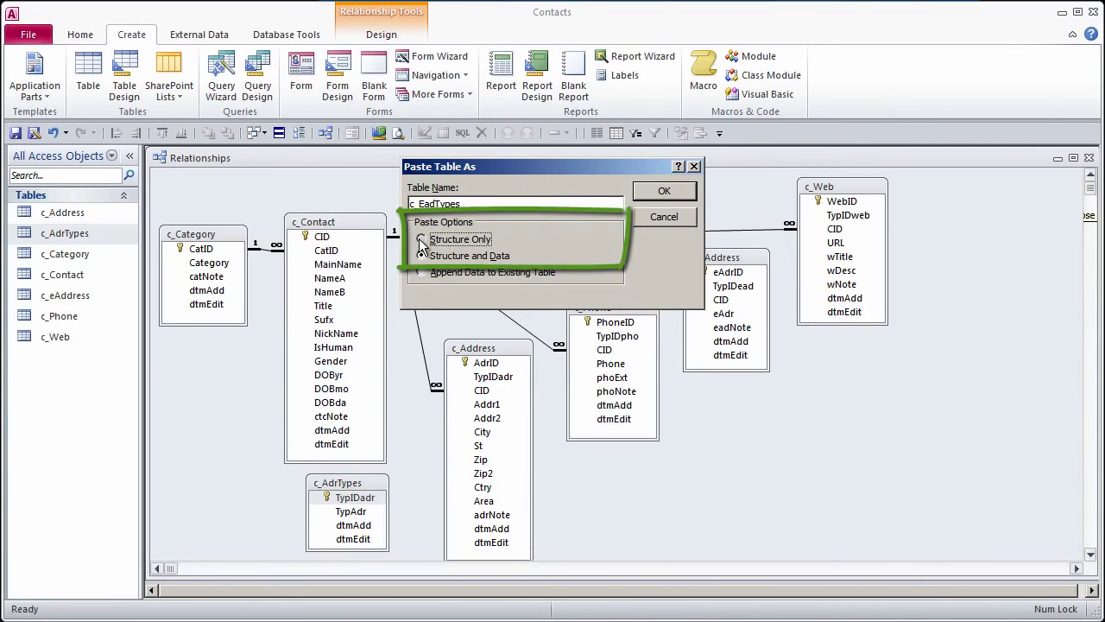
{"action": "left_click", "coordinate": [423, 255]}
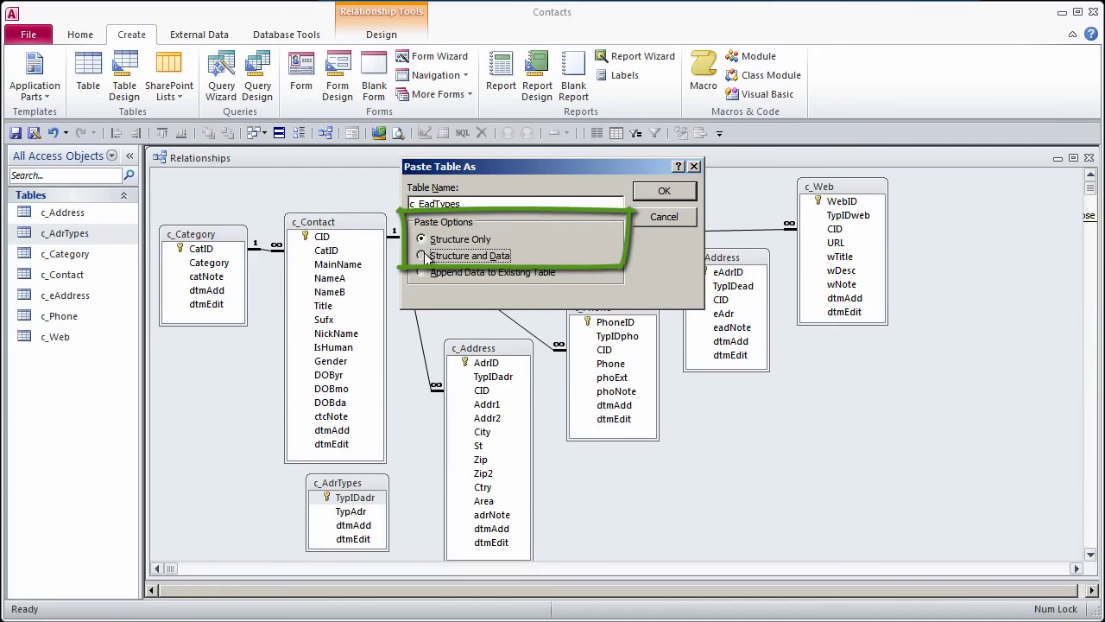
{"action": "left_click", "coordinate": [670, 191]}
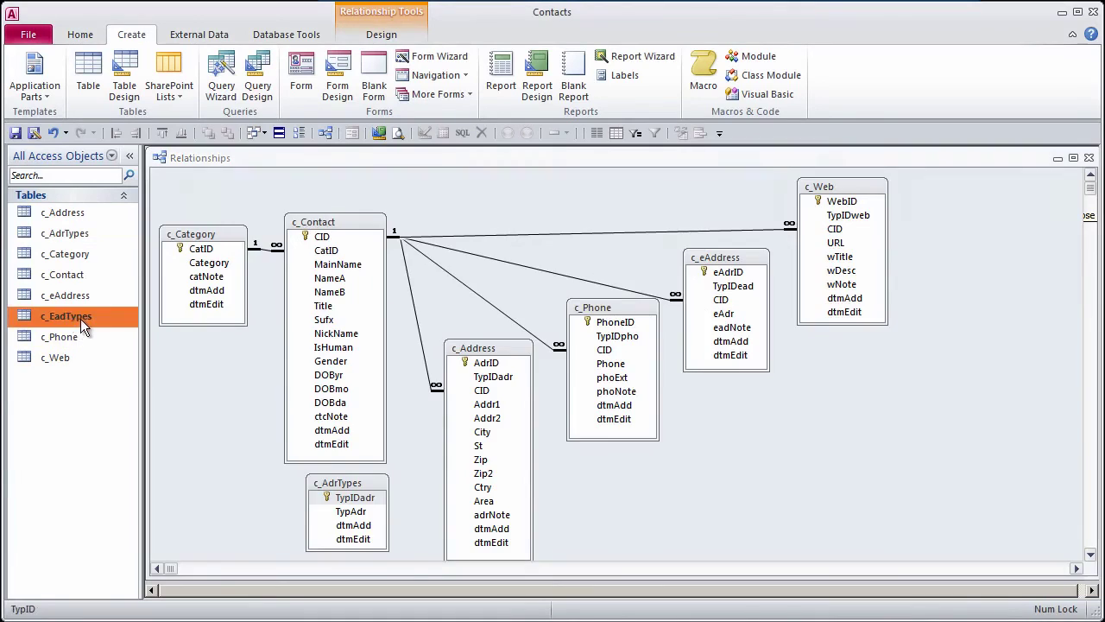
Add a Personal record to c_EadTypes and close the datasheet
{"action": "double_click", "coordinate": [74, 316]}
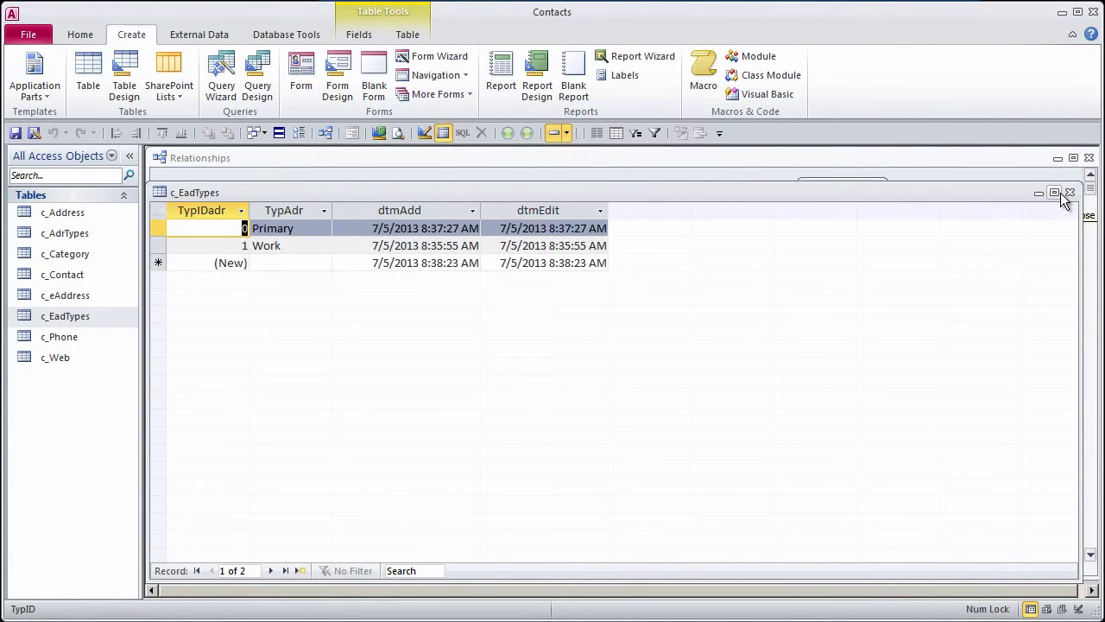
{"action": "left_click", "coordinate": [275, 262]}
{"action": "type", "text": "Per"}
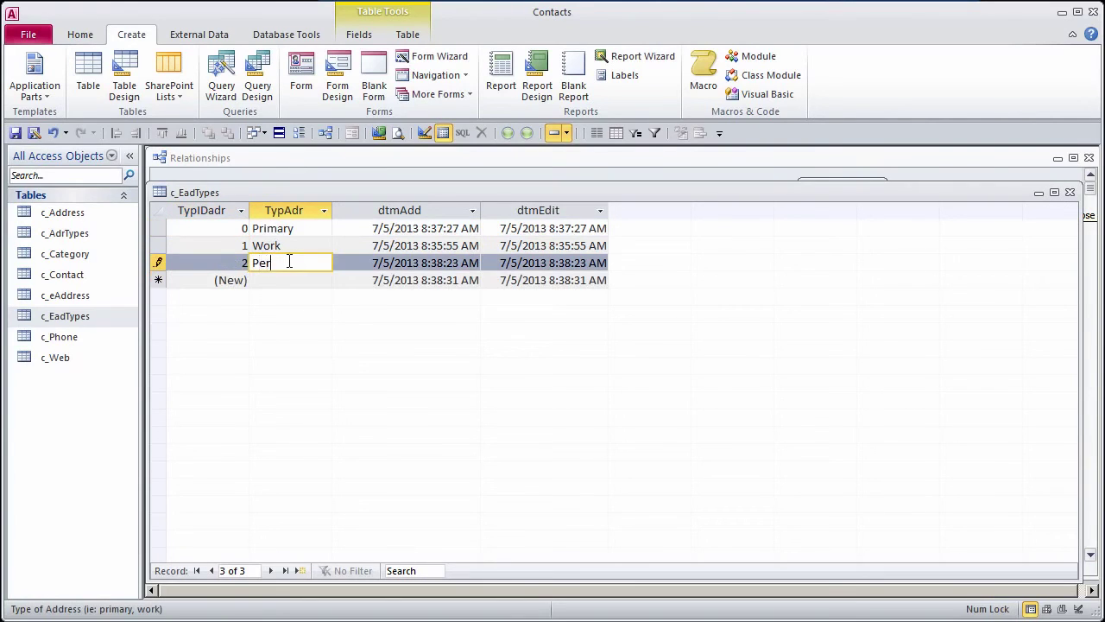
{"action": "type", "text": "sonal"}
{"action": "key", "text": "Down"}
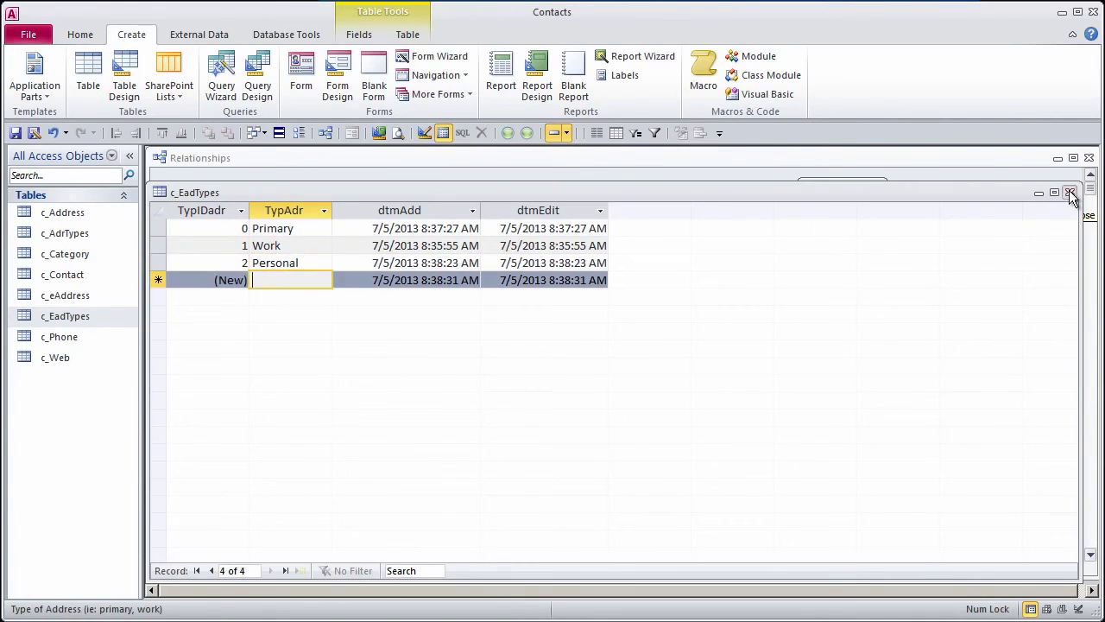
{"action": "left_click", "coordinate": [1071, 193]}
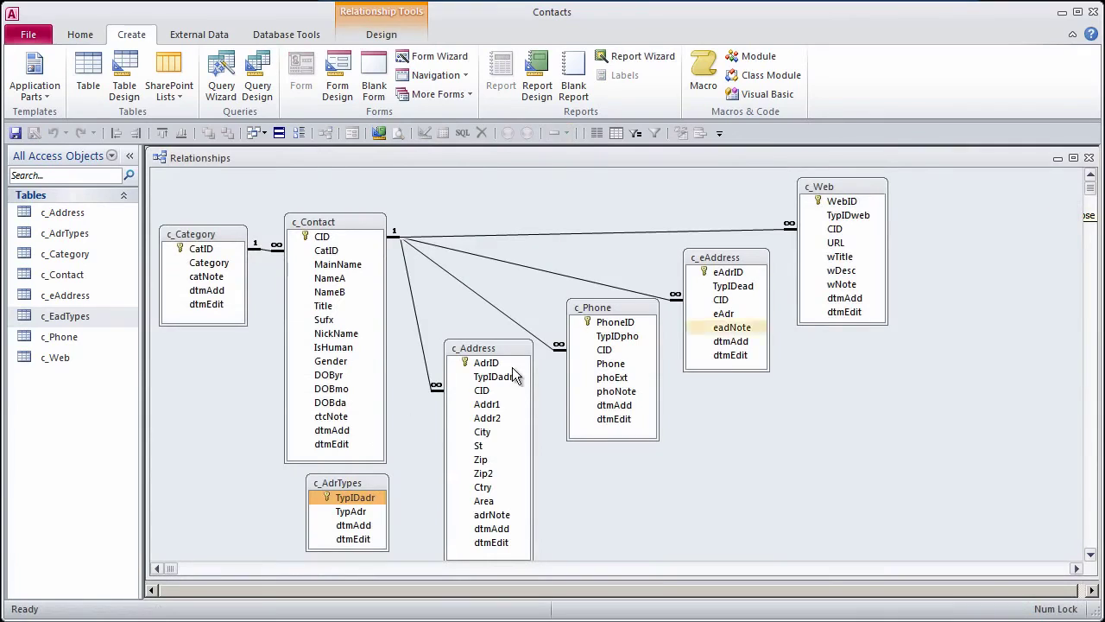
Paste a copy of c_EadTypes with its data as c_PhoneTypes
{"action": "left_click", "coordinate": [71, 318]}
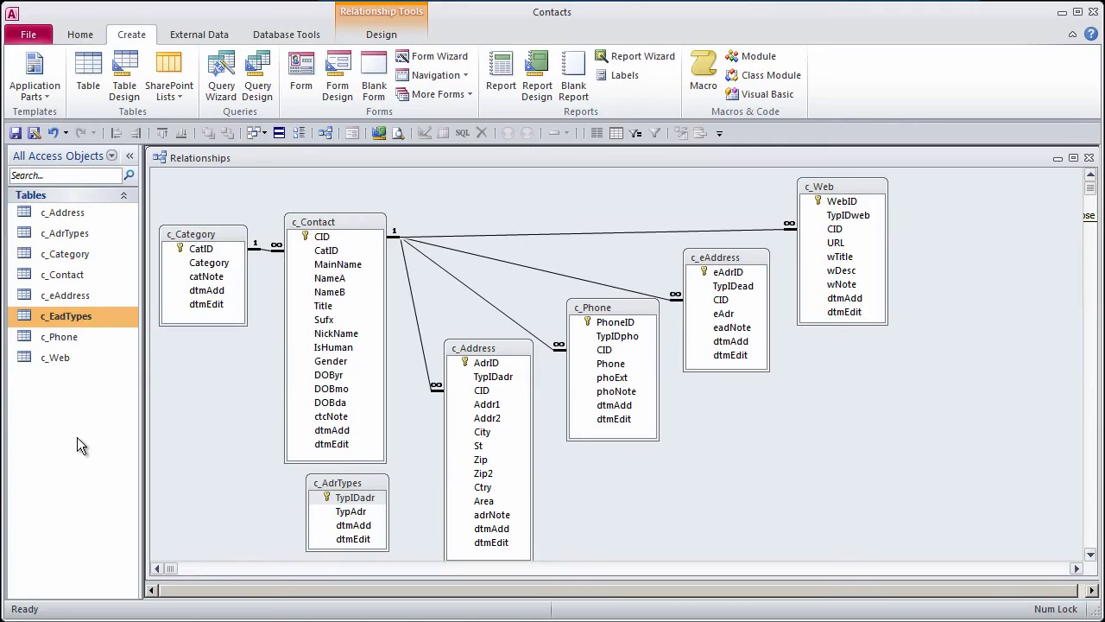
{"action": "key", "text": "ctrl+v"}
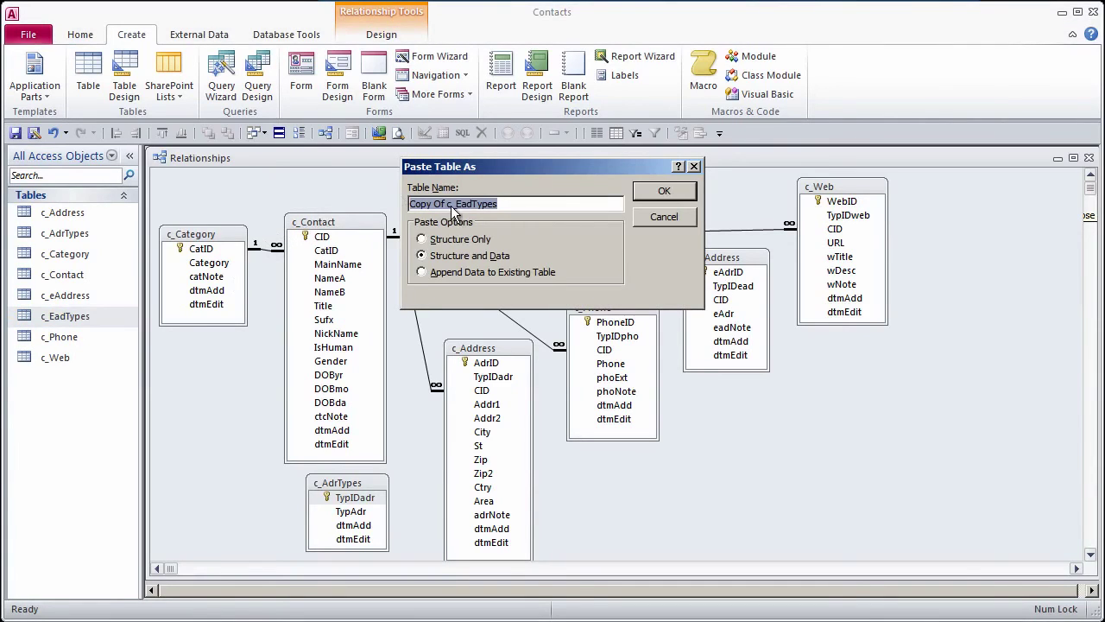
{"action": "left_click", "coordinate": [447, 203]}
{"action": "key", "text": "shift+Home"}
{"action": "key", "text": "BackSpace"}
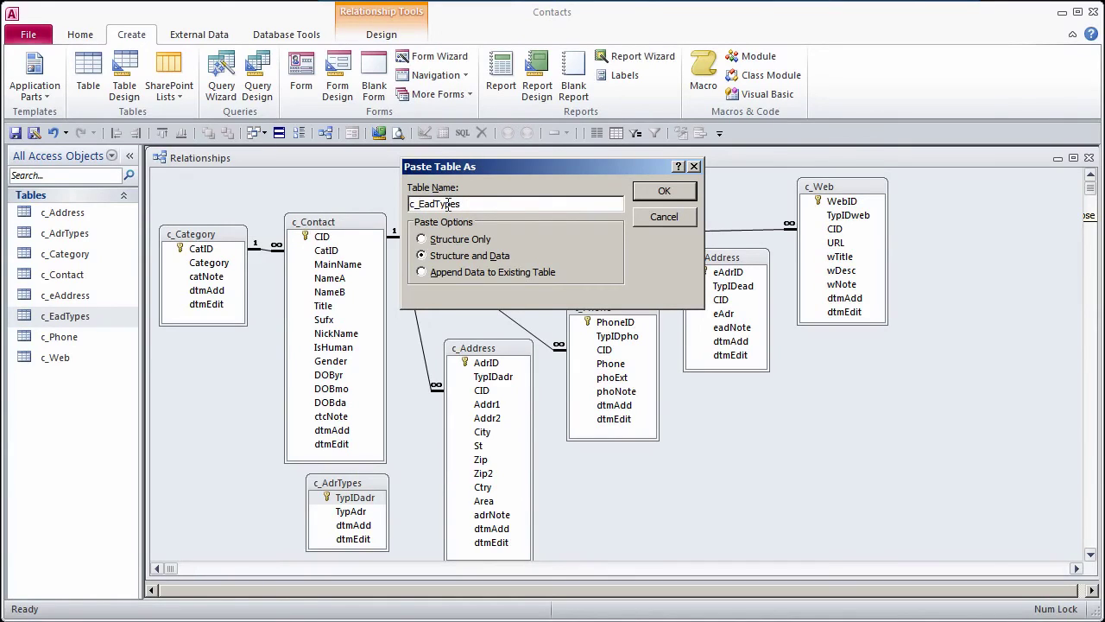
{"action": "type", "text": "Phone"}
{"action": "key", "text": "Delete"}
{"action": "key", "text": "Delete"}
{"action": "key", "text": "Delete"}
{"action": "left_click", "coordinate": [681, 188]}
Add Fax, Cell and Pager records to c_PhoneTypes
{"action": "double_click", "coordinate": [78, 358]}
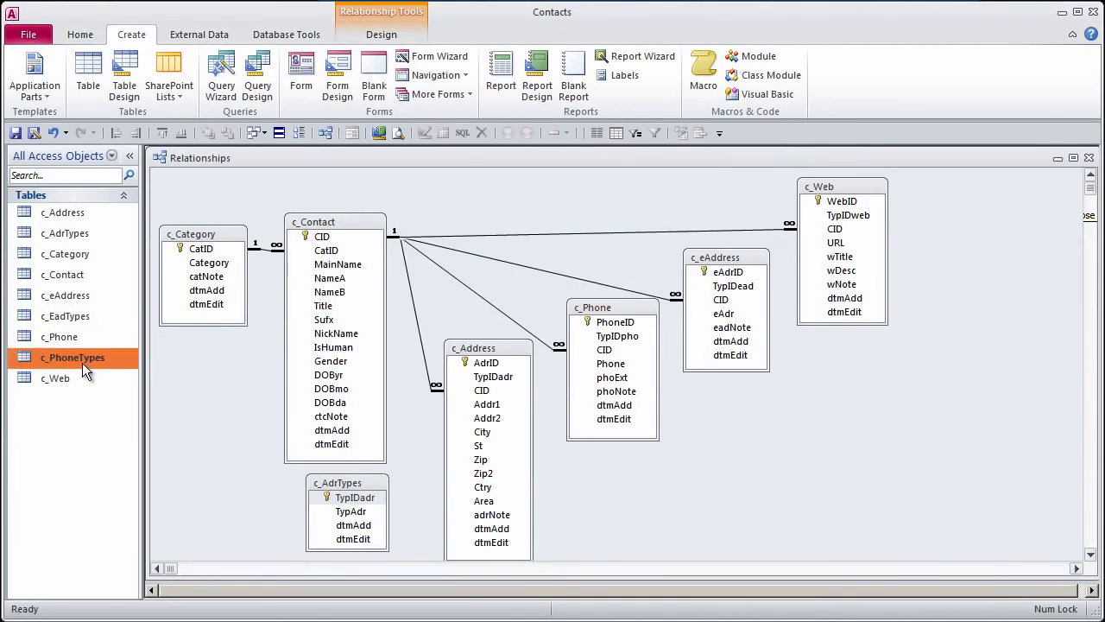
{"action": "left_click", "coordinate": [295, 263]}
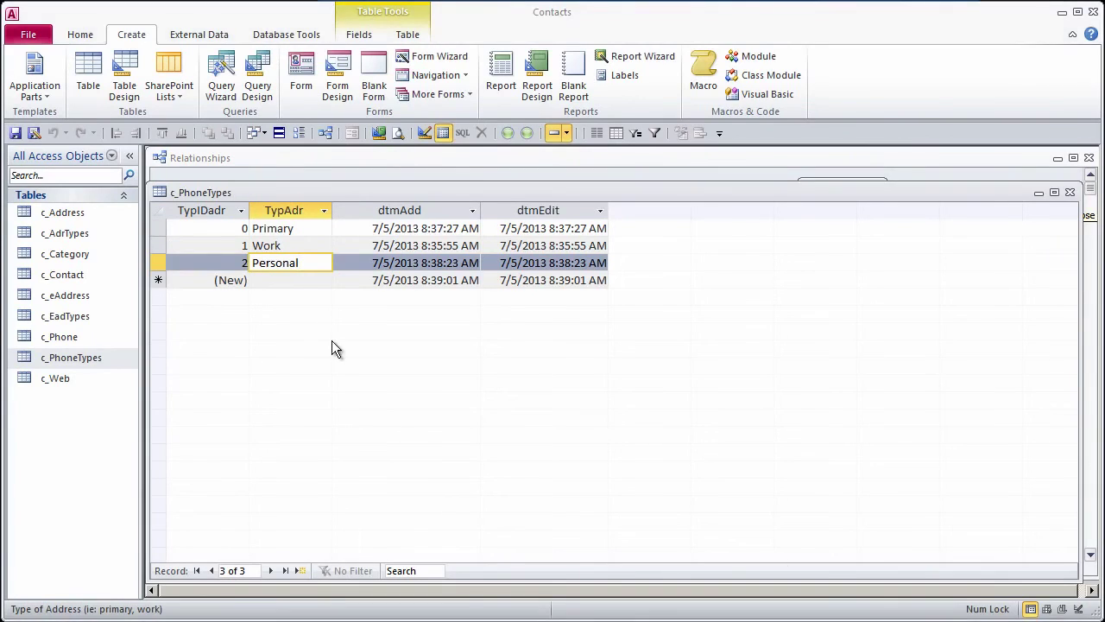
{"action": "left_click", "coordinate": [272, 281]}
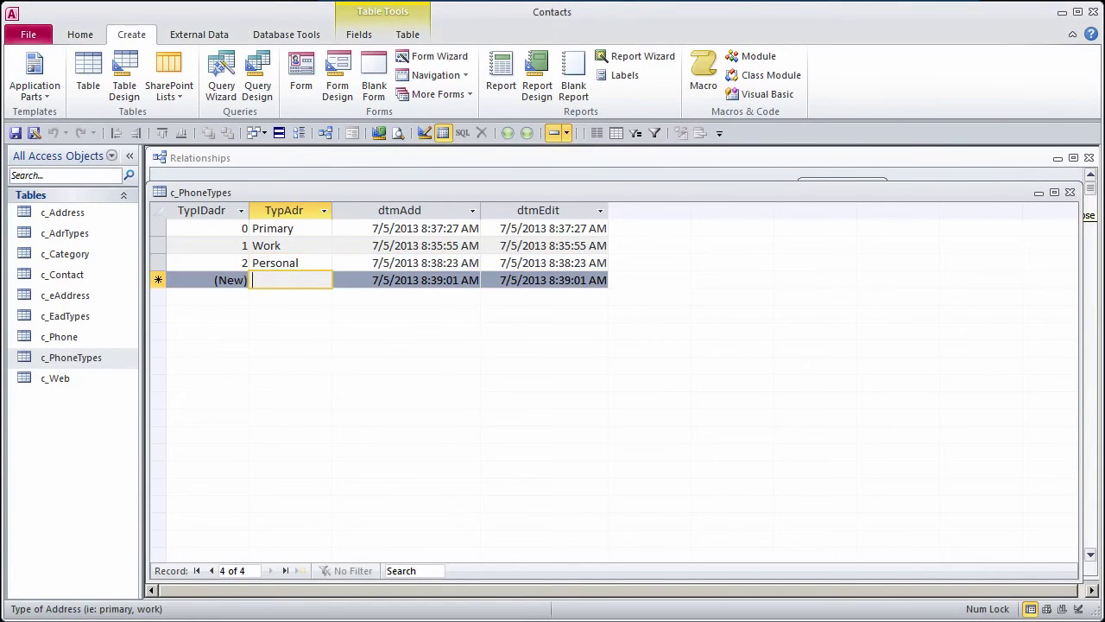
{"action": "type", "text": "Fax"}
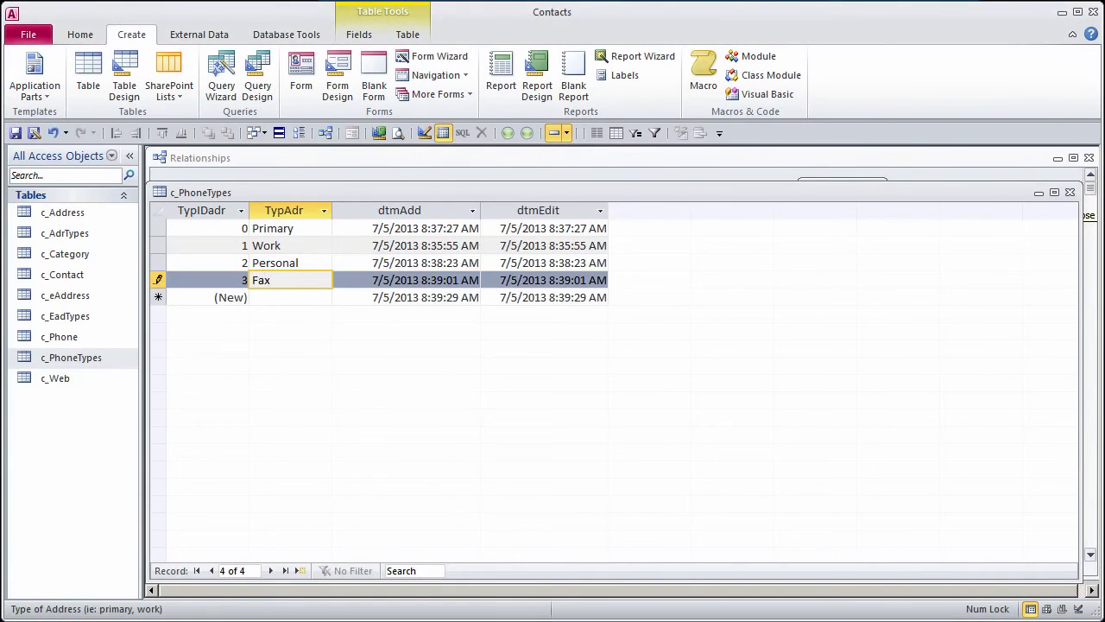
{"action": "left_click", "coordinate": [304, 296]}
{"action": "type", "text": "Ce"}
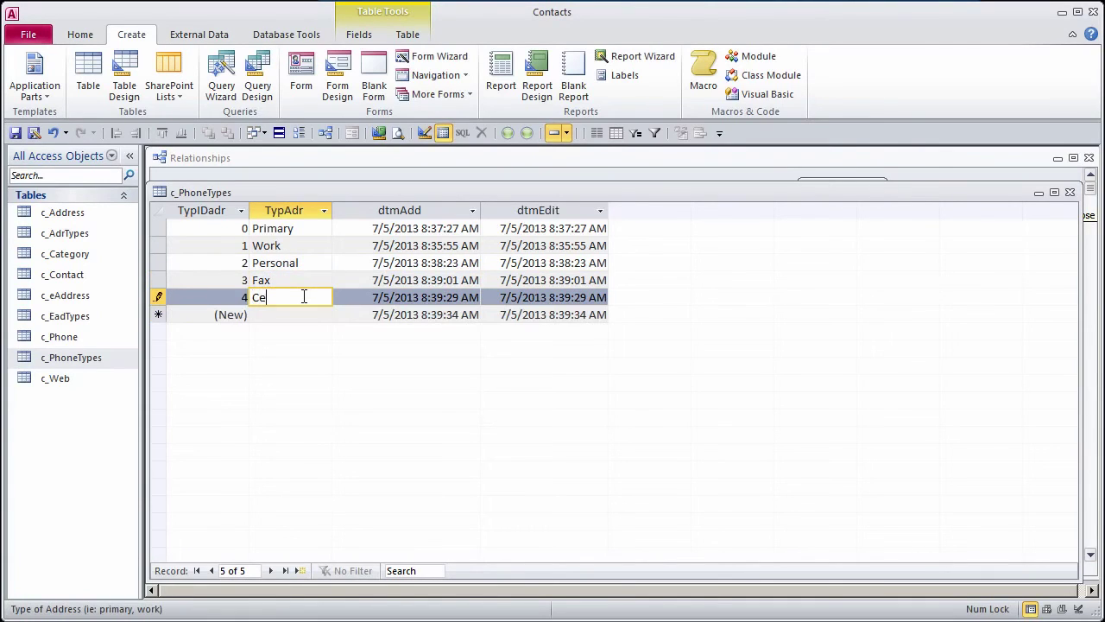
{"action": "type", "text": "ll"}
{"action": "key", "text": "Down"}
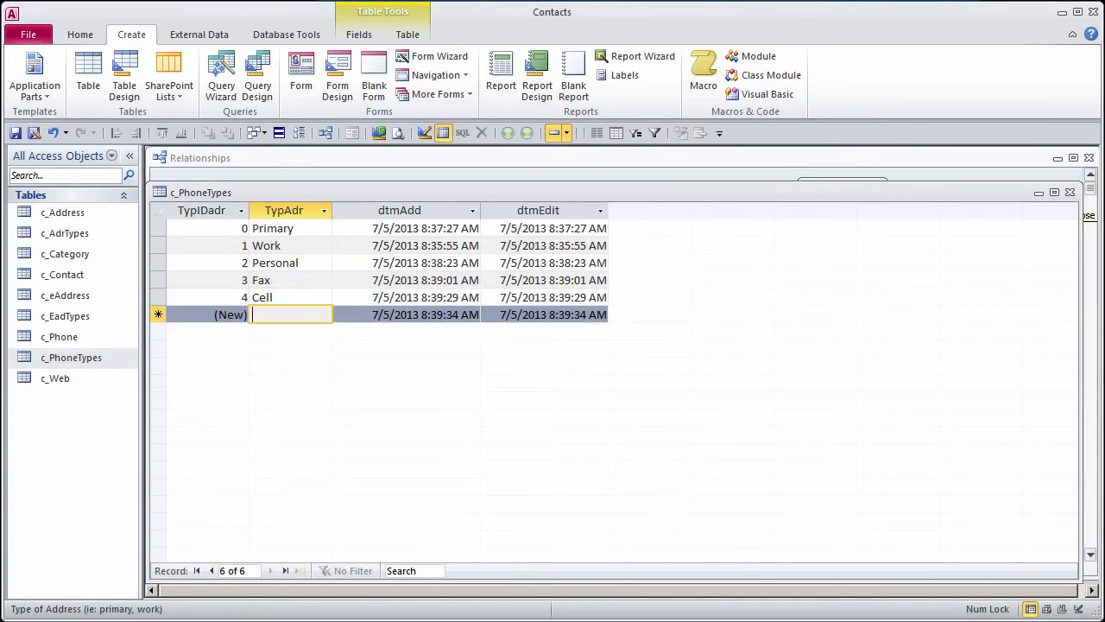
{"action": "type", "text": "Pager"}
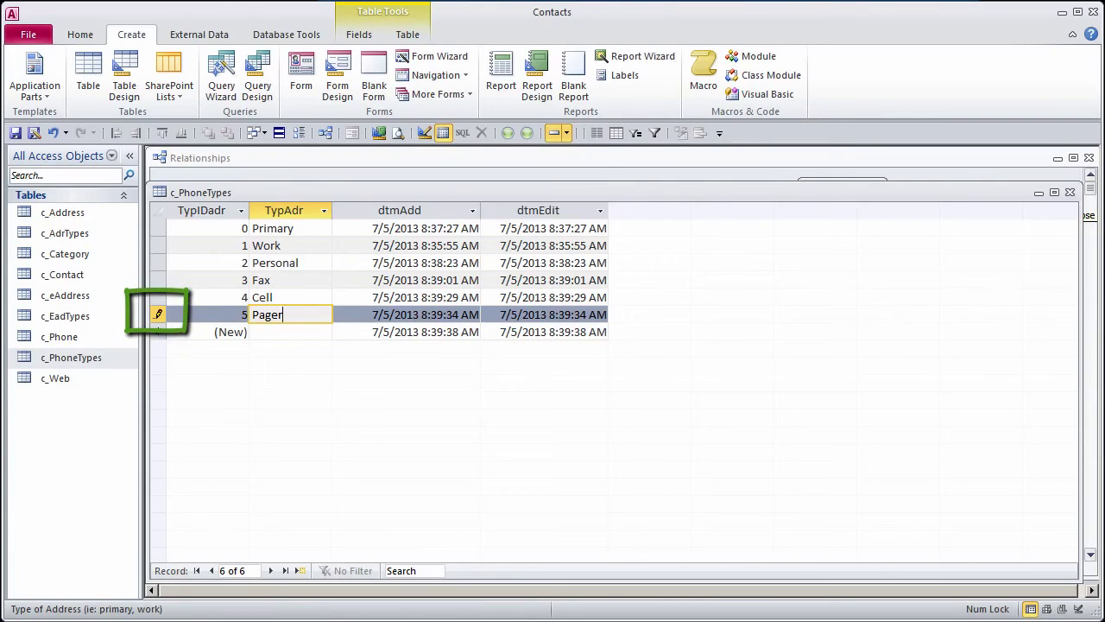
{"action": "left_click", "coordinate": [290, 333]}
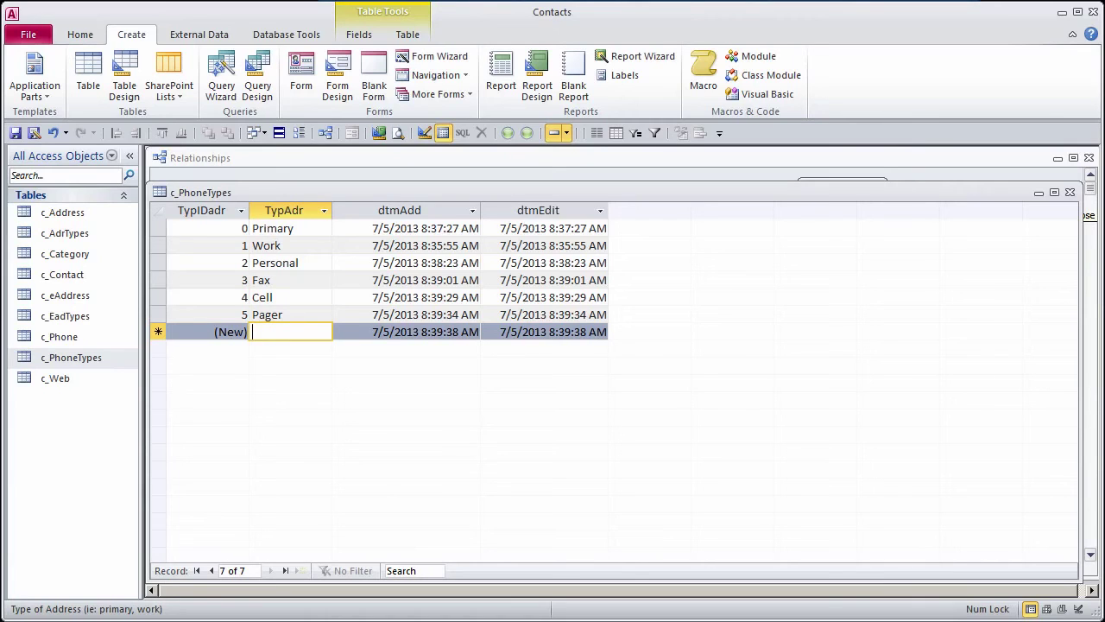
Close c_PhoneTypes and copy c_EadTypes with its data as c_WebTypes
{"action": "left_click", "coordinate": [1070, 193]}
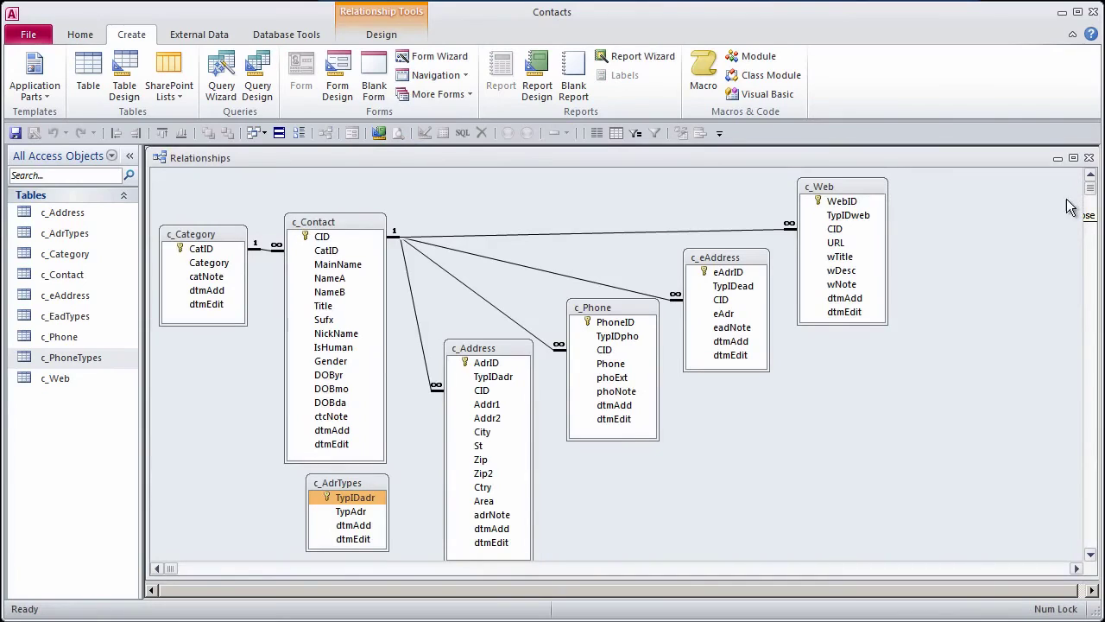
{"action": "left_click", "coordinate": [69, 316]}
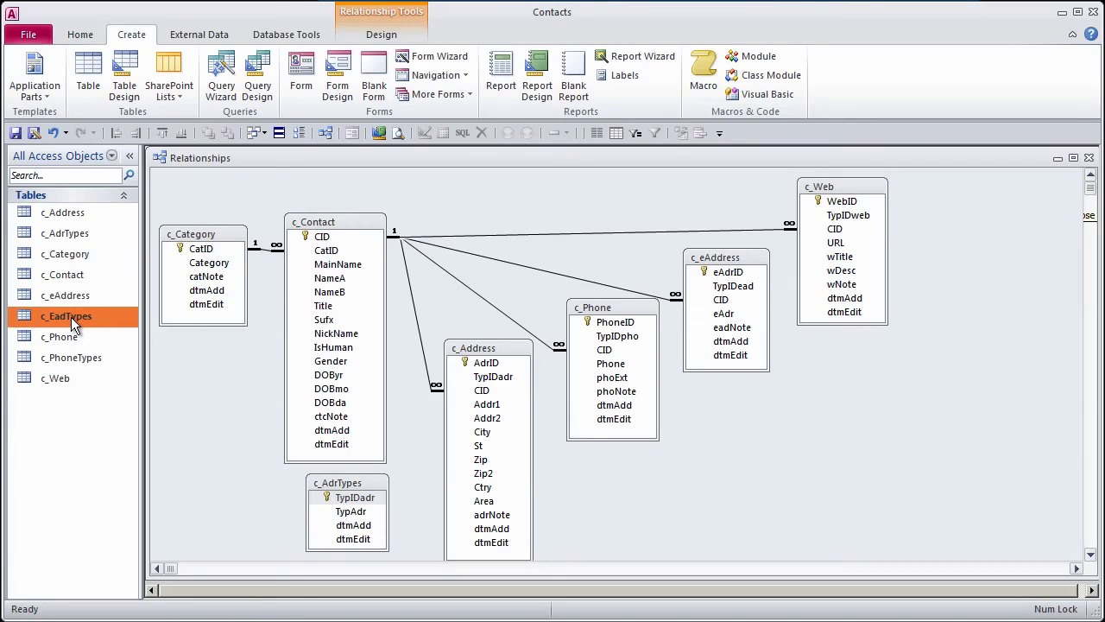
{"action": "key", "text": "ctrl+c"}
{"action": "key", "text": "ctrl+v"}
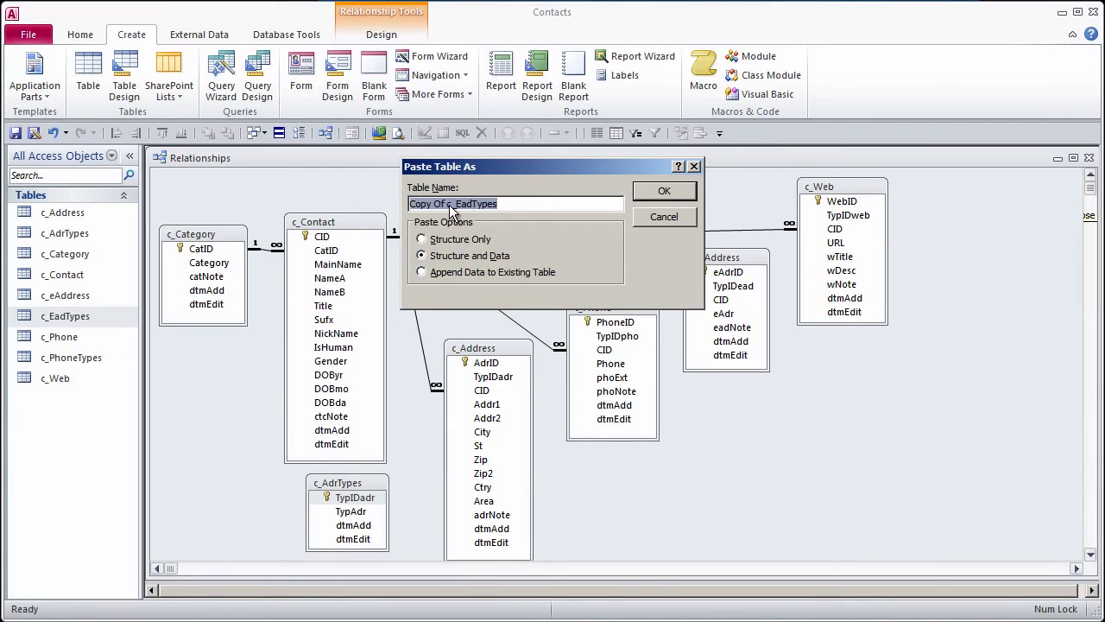
{"action": "left_click", "coordinate": [448, 203]}
{"action": "key", "text": "shift+Home"}
{"action": "key", "text": "BackSpace"}
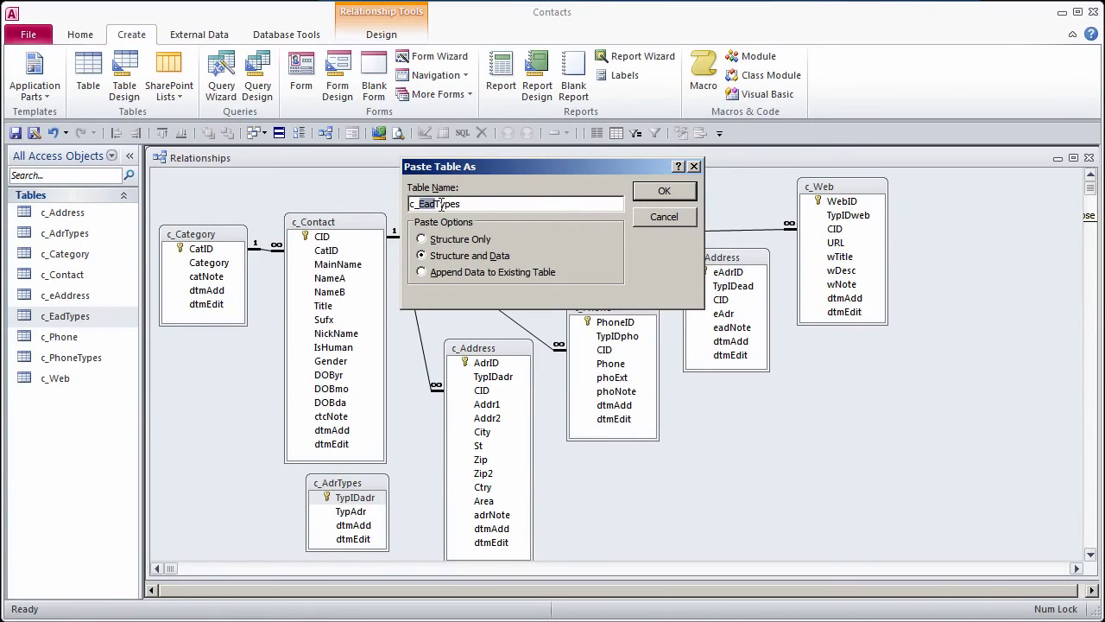
{"action": "type", "text": "Web"}
{"action": "left_click", "coordinate": [667, 192]}
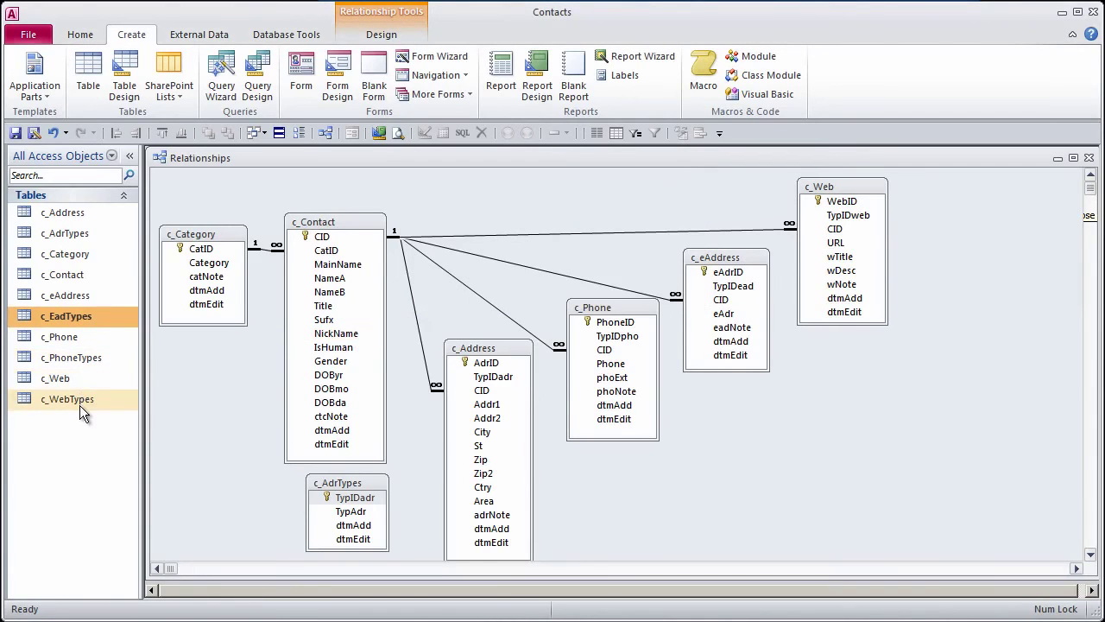
Add Blog and Pricing records to c_WebTypes
{"action": "double_click", "coordinate": [81, 404]}
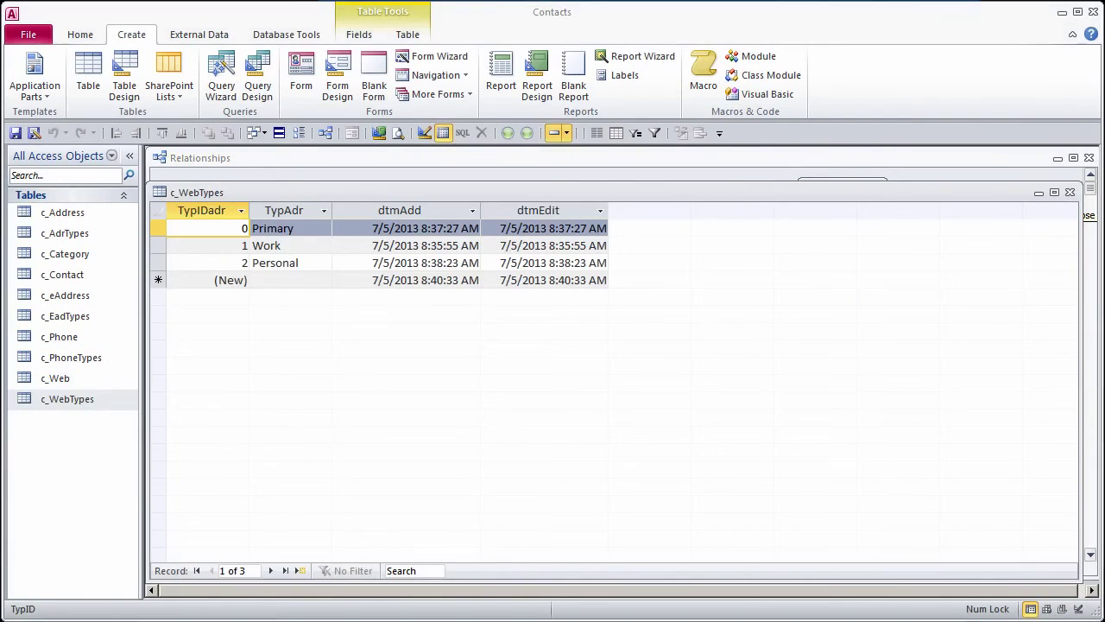
{"action": "left_click", "coordinate": [292, 279]}
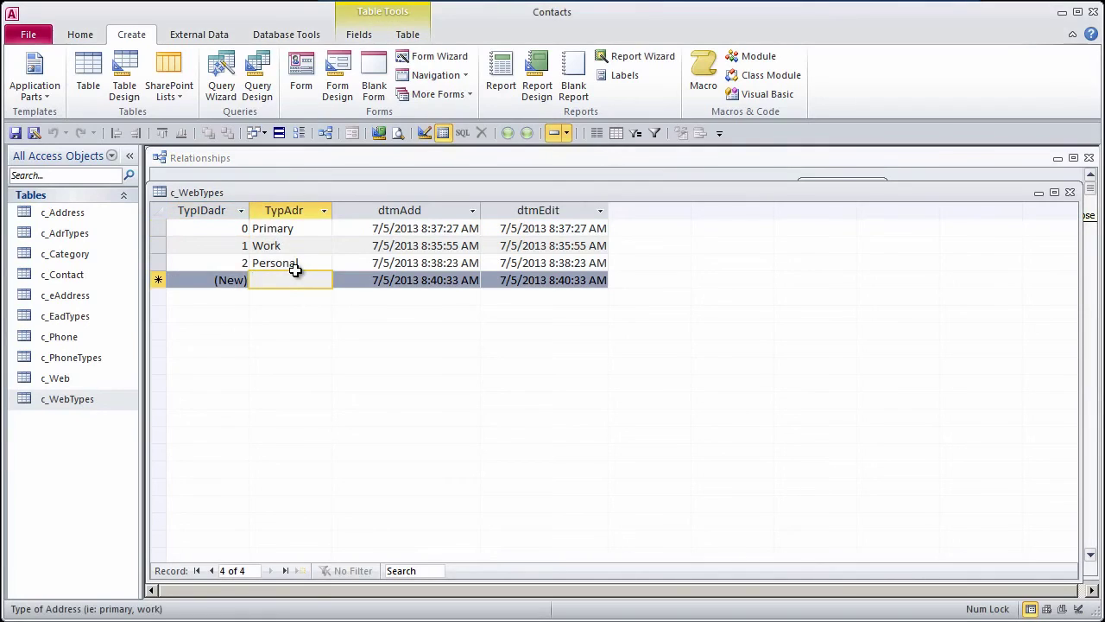
{"action": "type", "text": "Blog"}
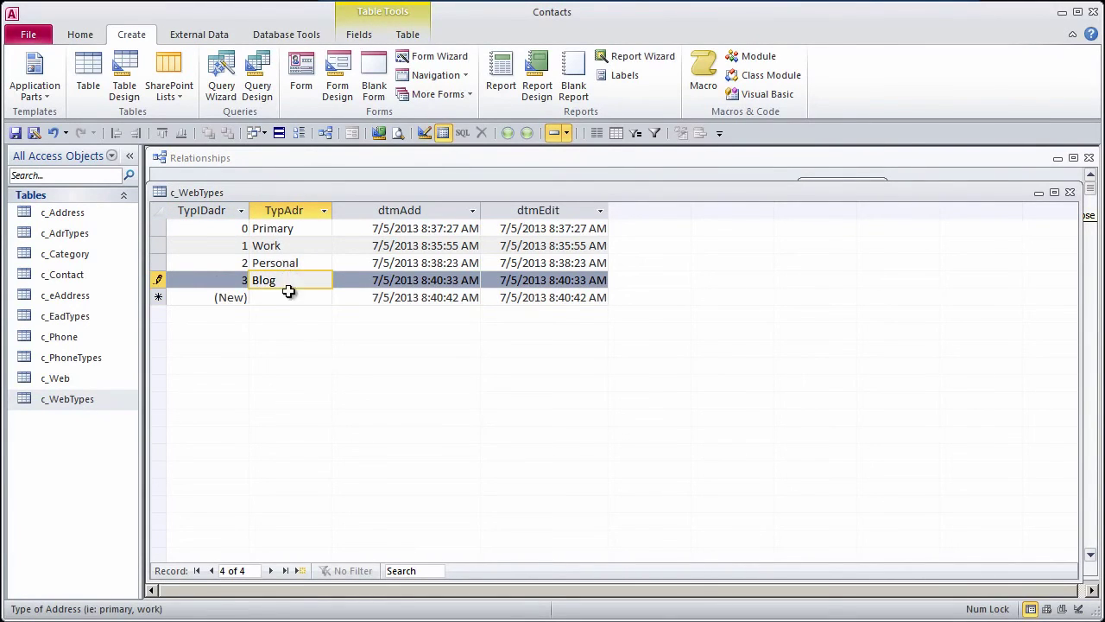
{"action": "key", "text": "Down"}
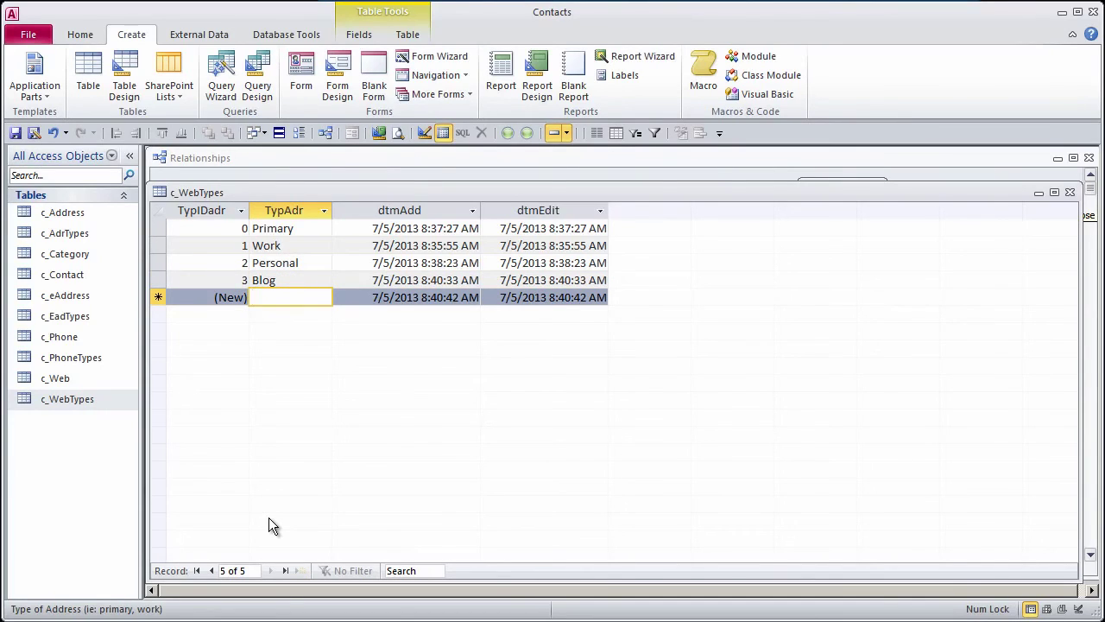
{"action": "type", "text": "Pricing"}
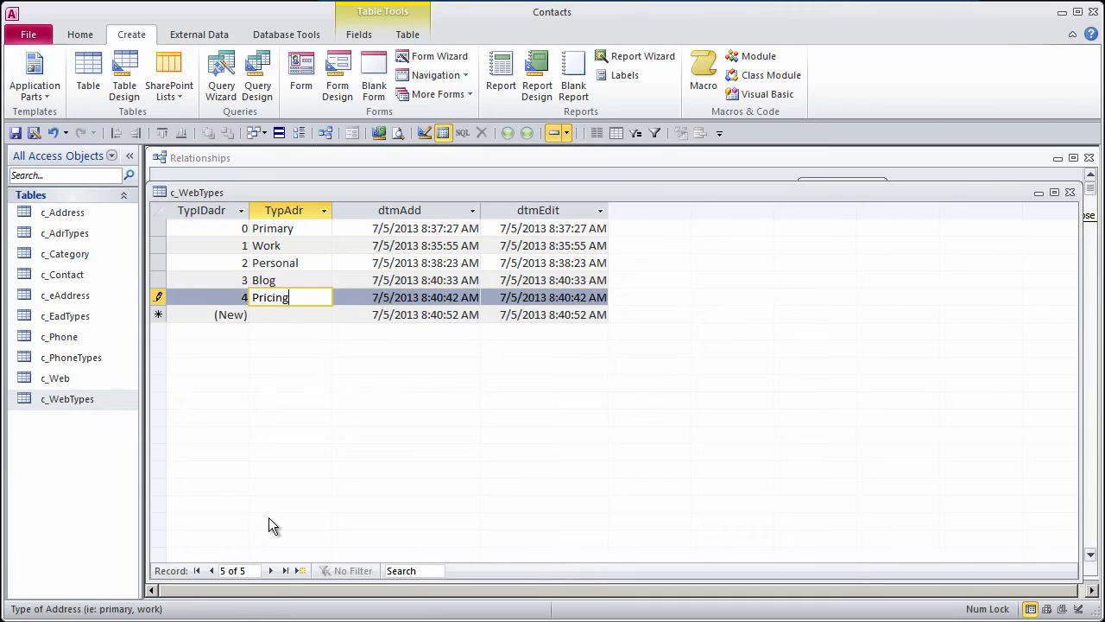
{"action": "key", "text": "Down"}
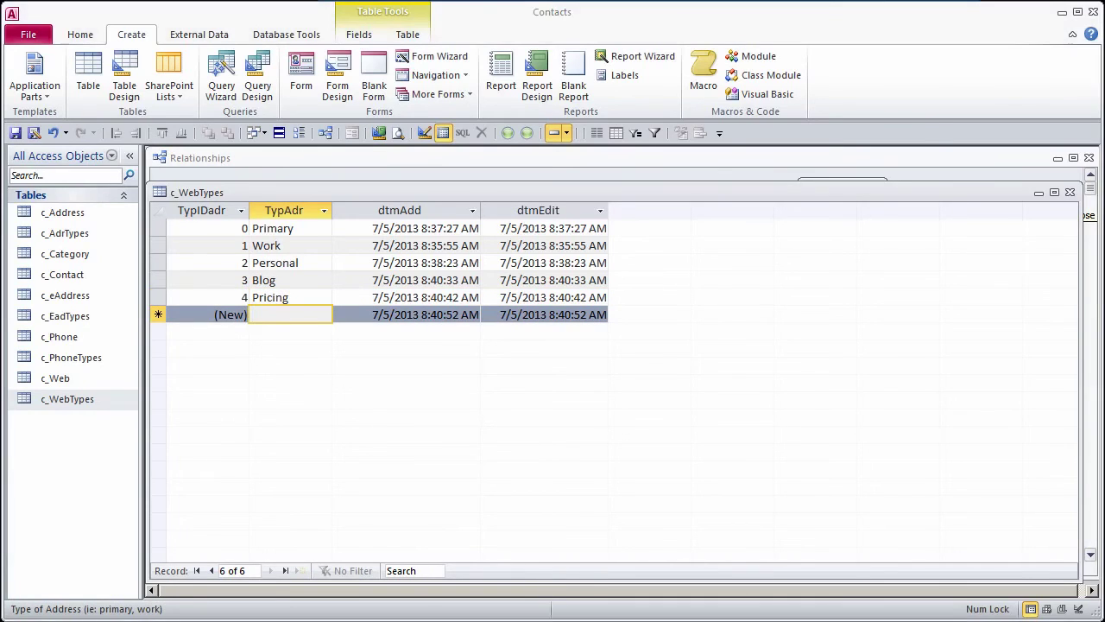
Close c_WebTypes, collapse the ribbon and maximize the Relationships window
{"action": "left_click", "coordinate": [1069, 194]}
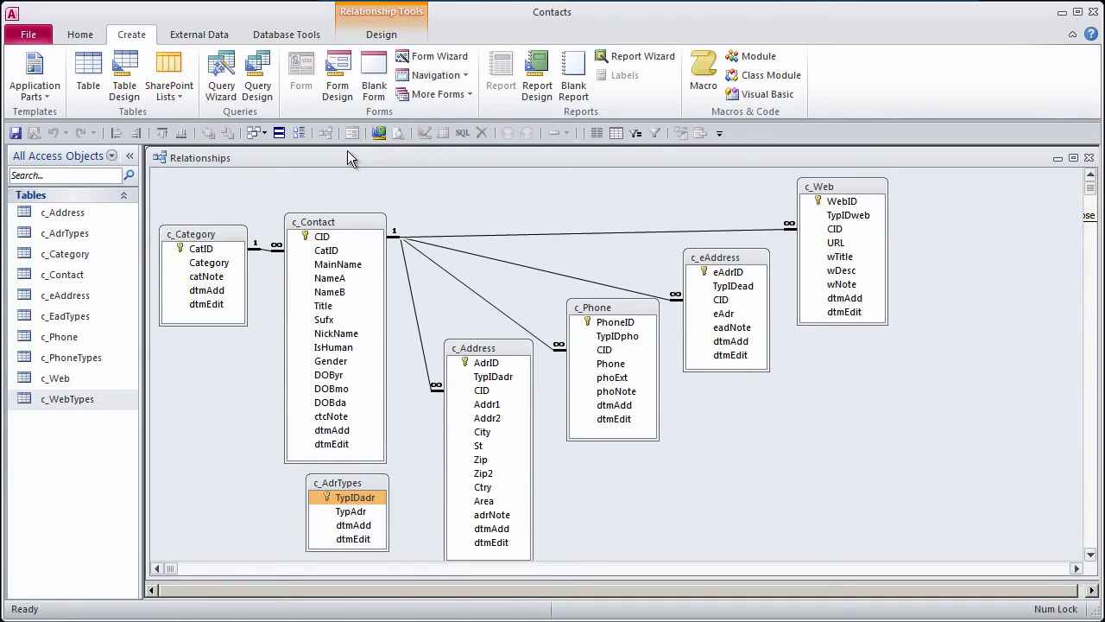
{"action": "double_click", "coordinate": [130, 34]}
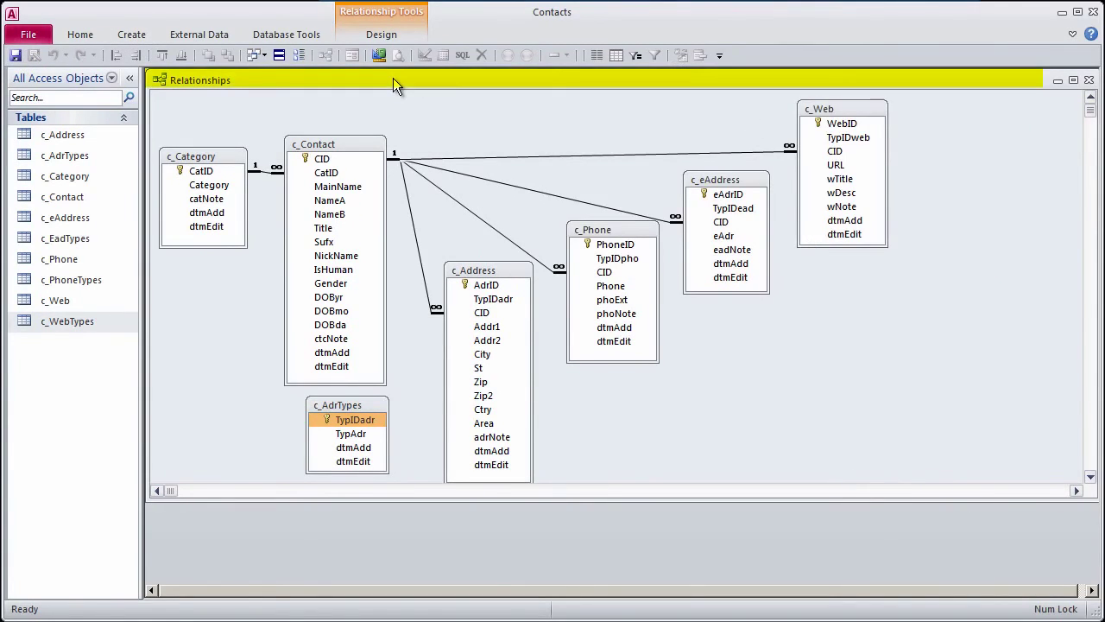
{"action": "double_click", "coordinate": [391, 78]}
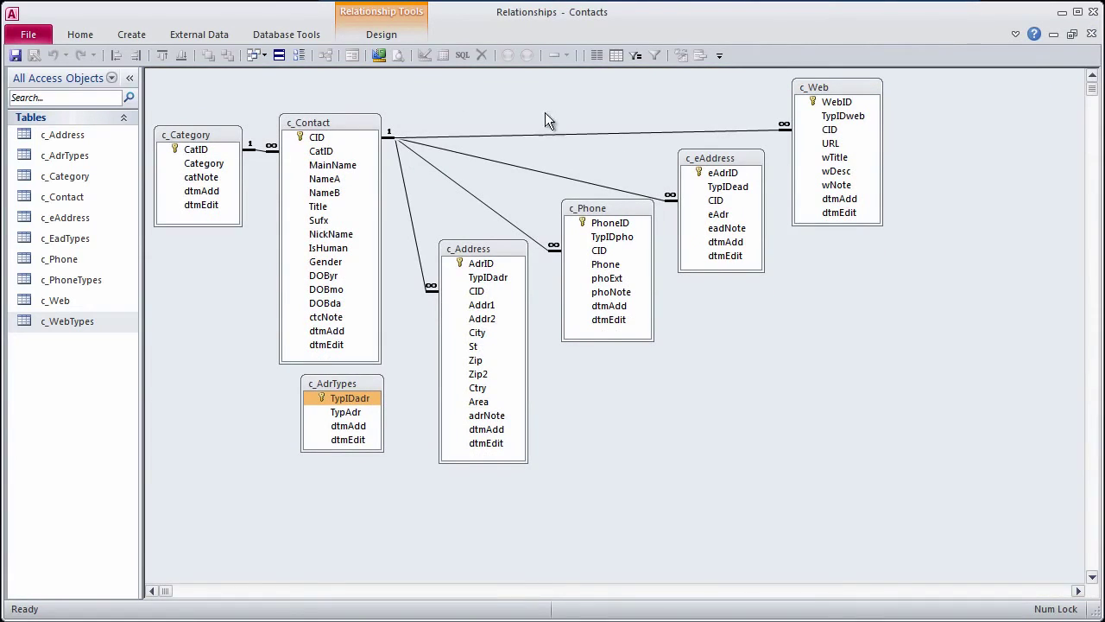
Move c_Web far right, c_eAddress and c_Phone right and down, and c_Address lower
{"action": "left_click_drag", "start_coordinate": [849, 88], "coordinate": [1029, 87]}
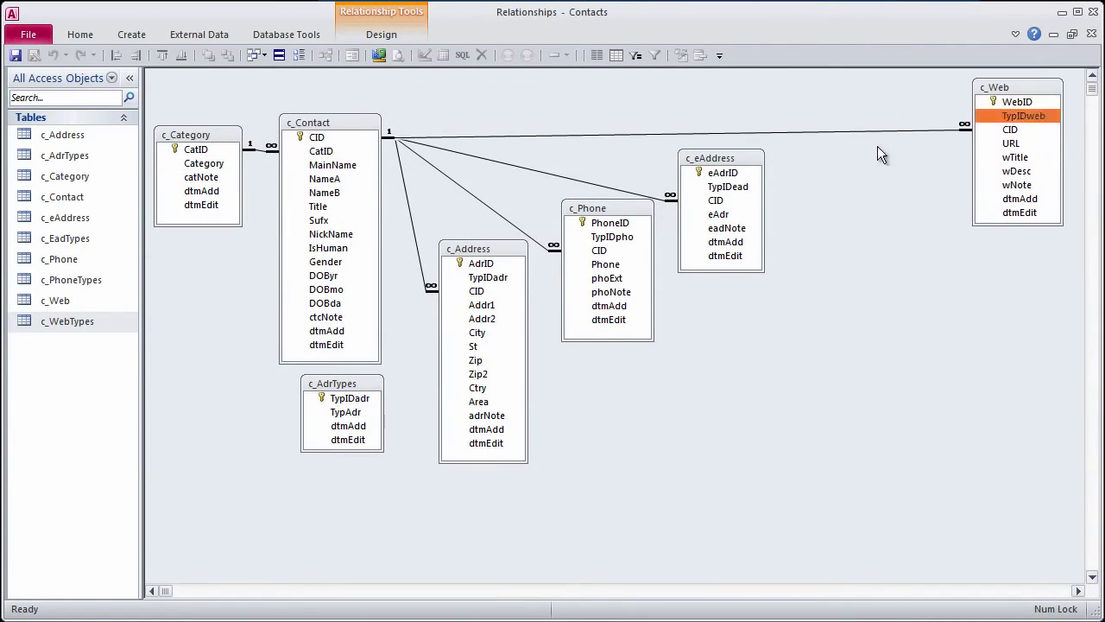
{"action": "left_click_drag", "start_coordinate": [716, 159], "coordinate": [791, 221]}
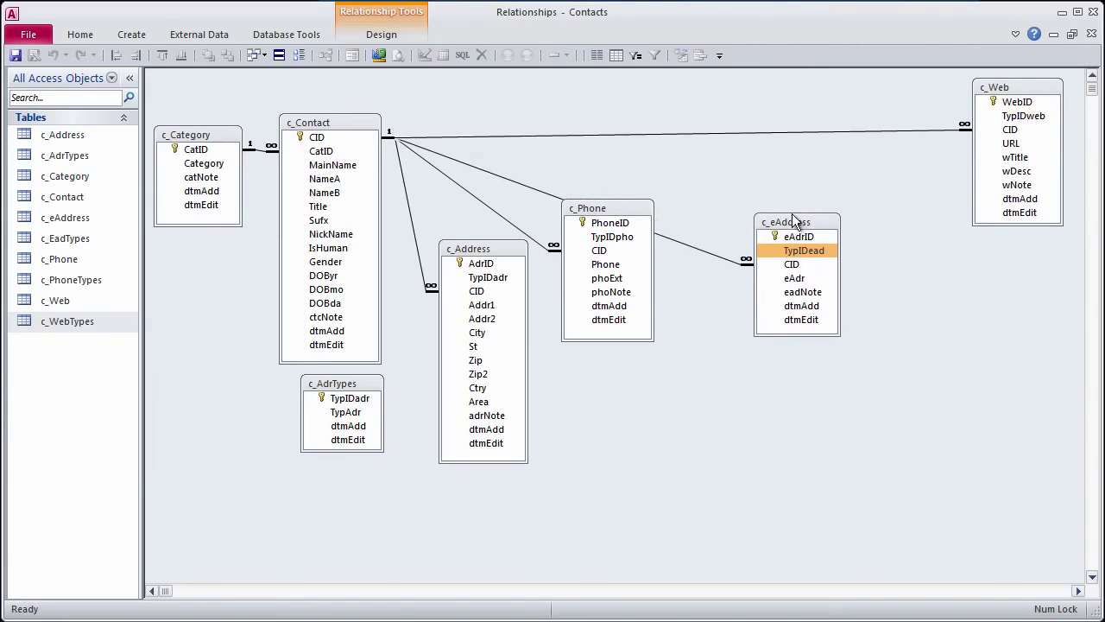
{"action": "left_click_drag", "start_coordinate": [619, 210], "coordinate": [667, 296]}
{"action": "left_click_drag", "start_coordinate": [501, 263], "coordinate": [503, 348]}
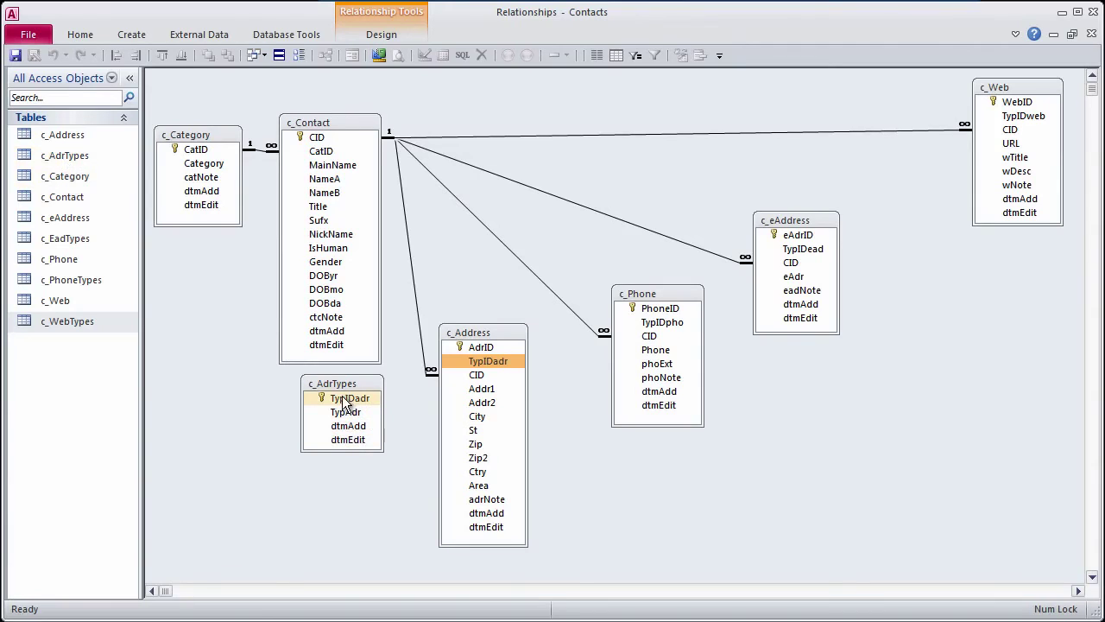
Link c_AdrTypes to c_Address on TypIDadr with referential integrity enforced
{"action": "left_click_drag", "start_coordinate": [348, 402], "coordinate": [488, 367]}
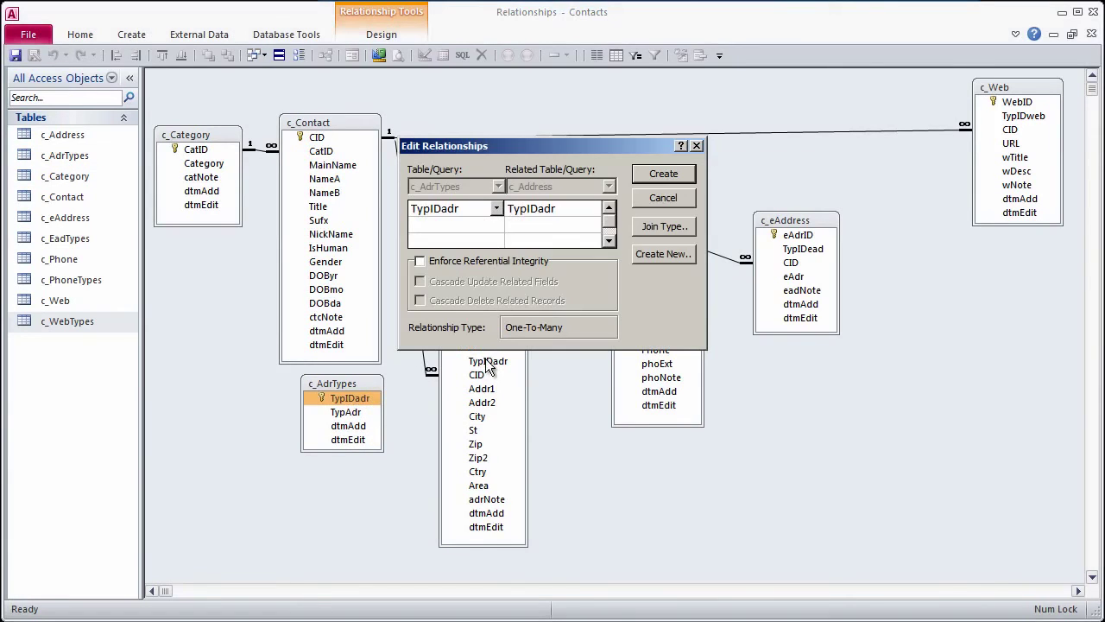
{"action": "left_click", "coordinate": [439, 259]}
{"action": "left_click", "coordinate": [662, 175]}
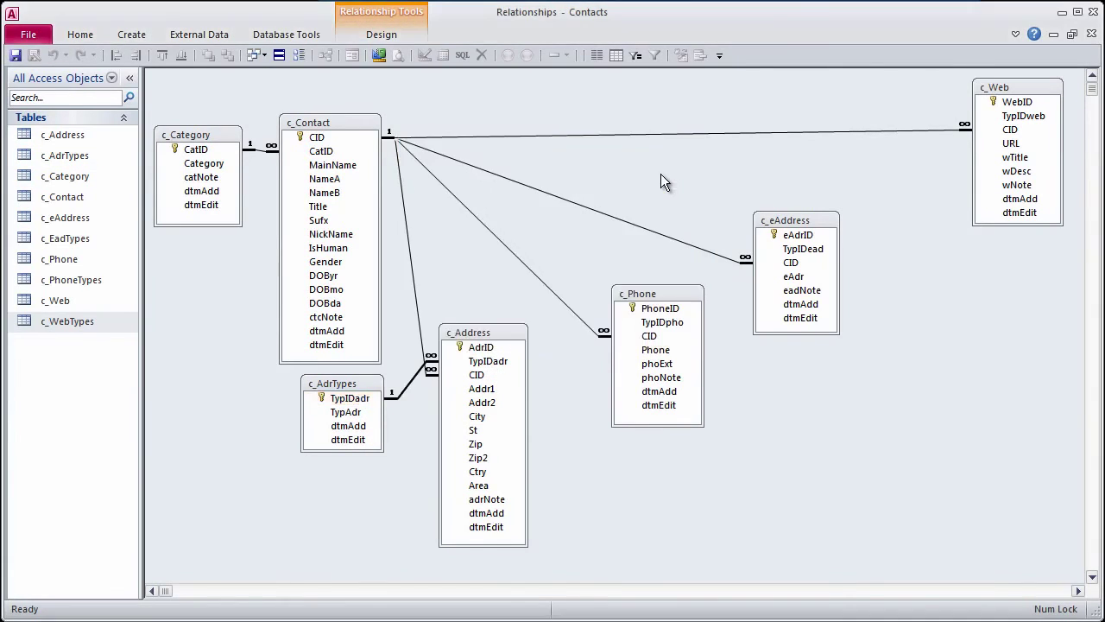
{"action": "left_click_drag", "start_coordinate": [493, 331], "coordinate": [496, 299]}
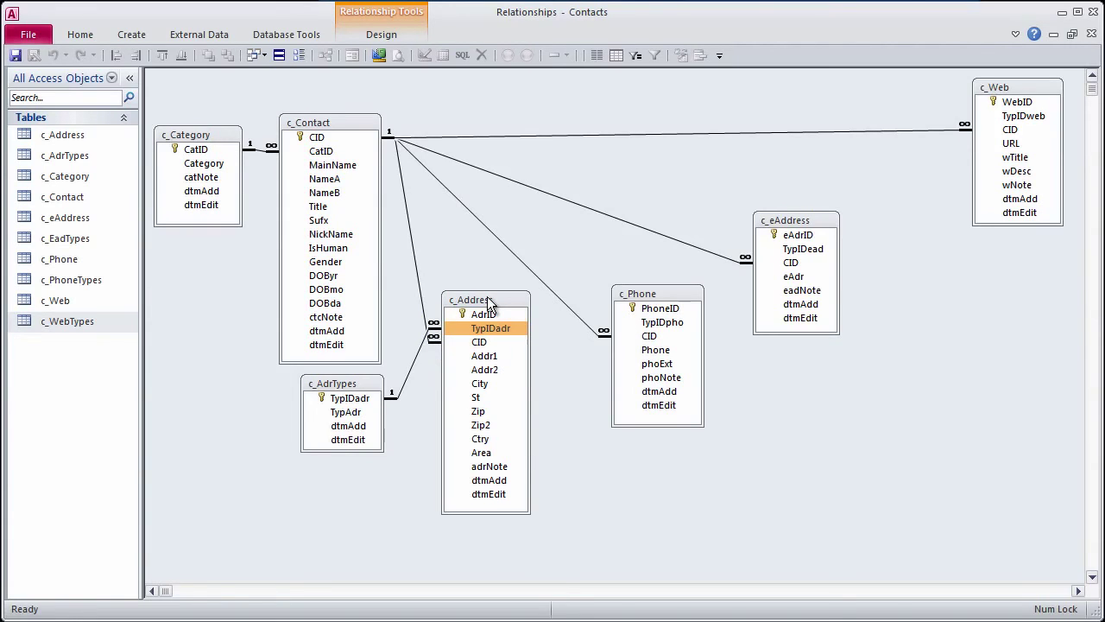
Move c_Address's CID field above TypIDadr in Design View and save
{"action": "right_click", "coordinate": [489, 300]}
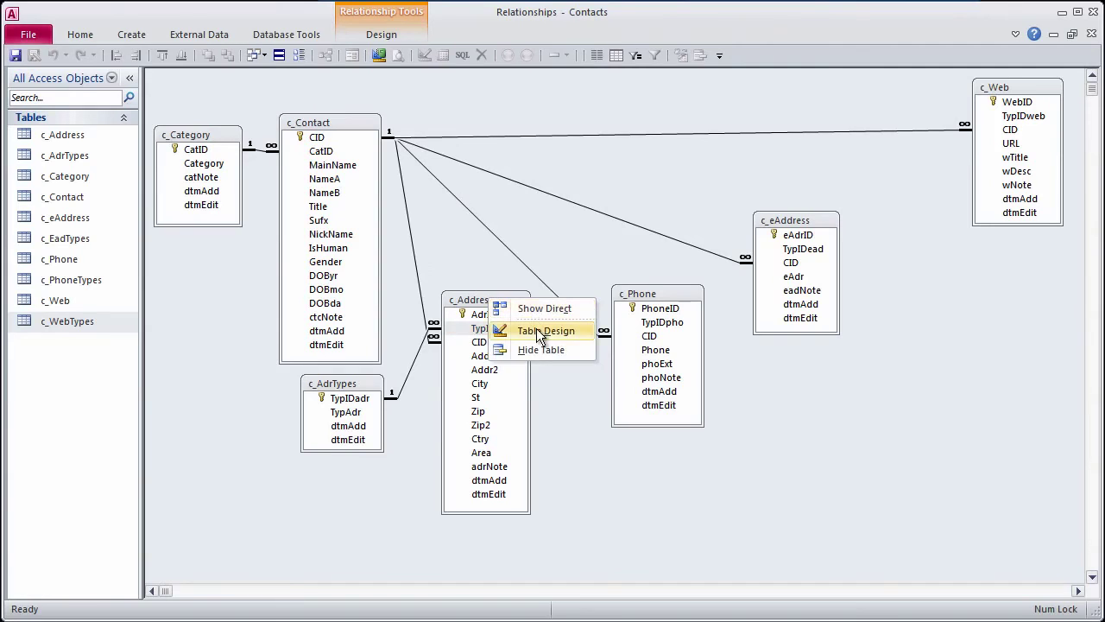
{"action": "left_click", "coordinate": [539, 330]}
{"action": "left_click", "coordinate": [156, 125]}
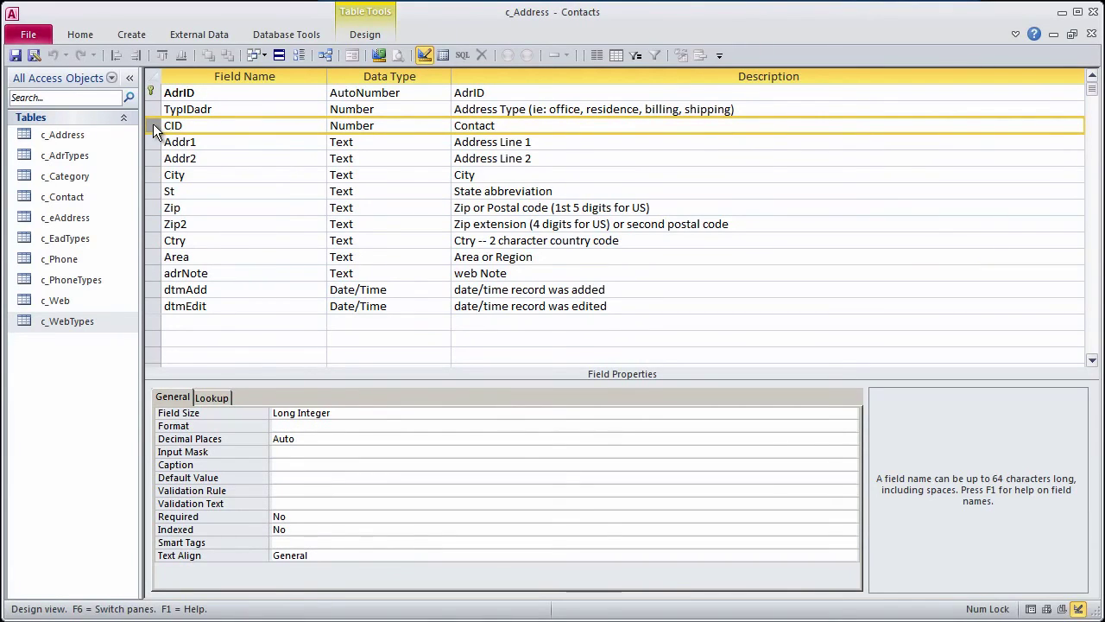
{"action": "left_click_drag", "start_coordinate": [155, 125], "coordinate": [156, 105]}
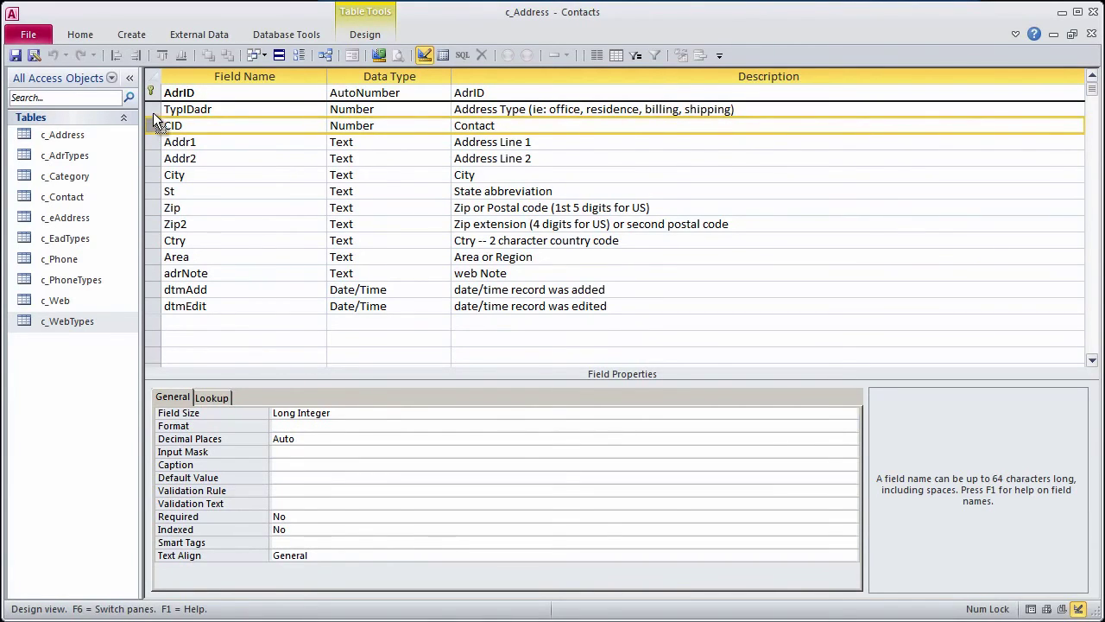
{"action": "left_click", "coordinate": [1091, 34]}
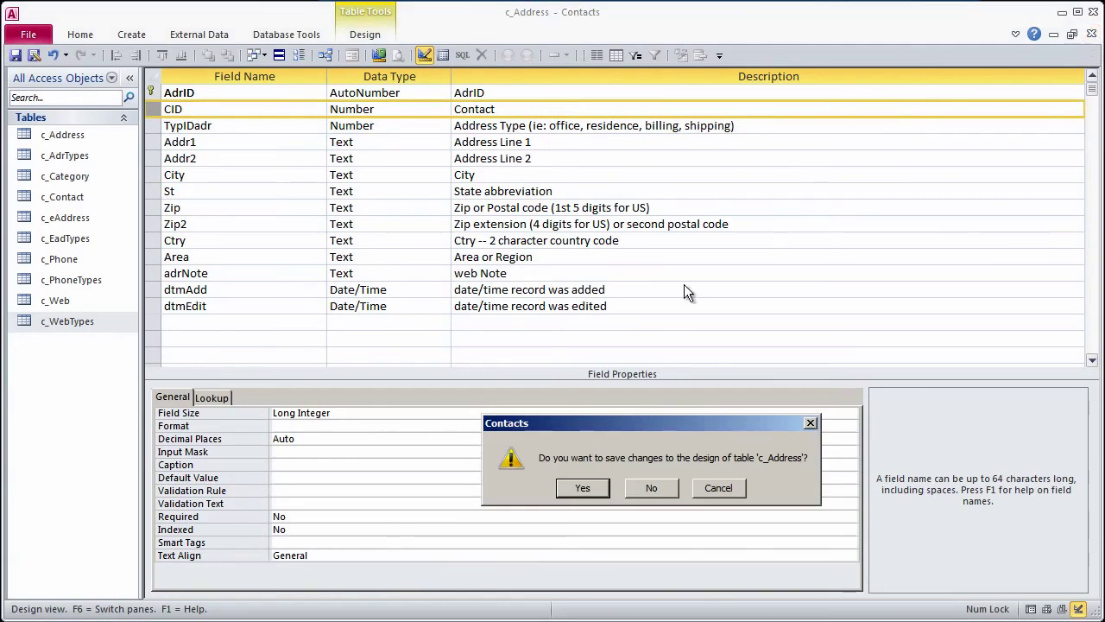
{"action": "left_click", "coordinate": [578, 483]}
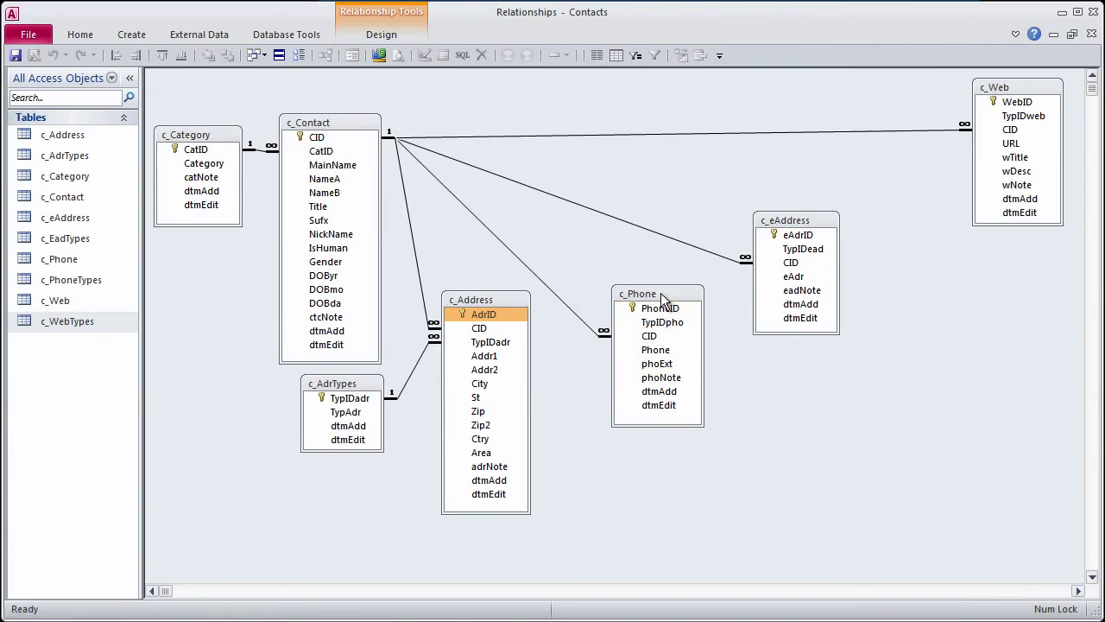
Add c_PhoneTypes to the diagram beside c_Phone and resize its box
{"action": "left_click_drag", "start_coordinate": [662, 298], "coordinate": [666, 275]}
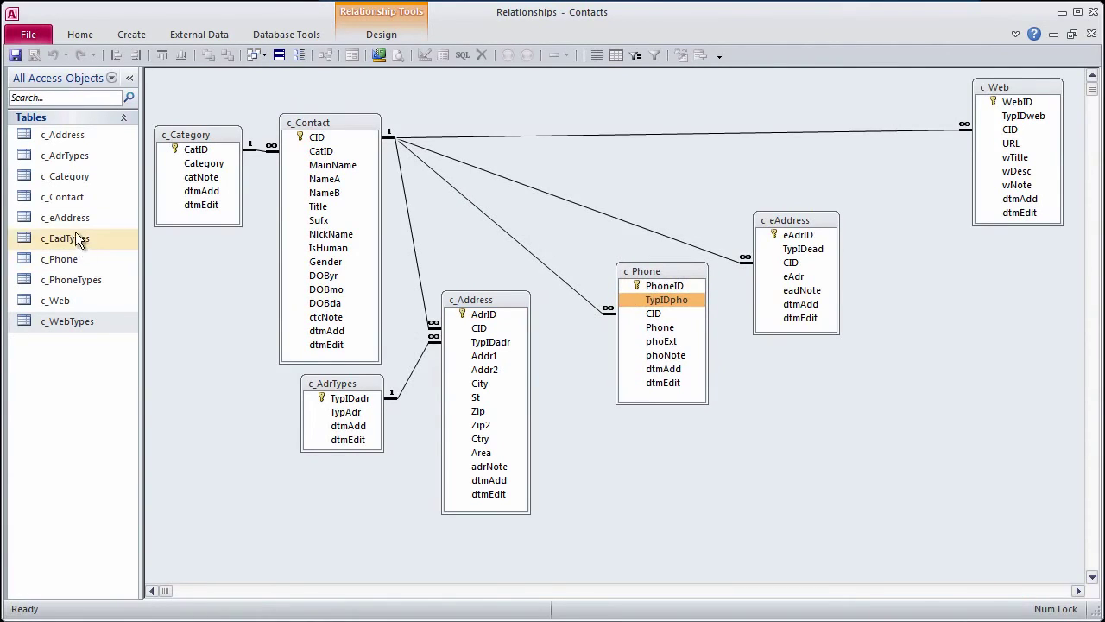
{"action": "left_click_drag", "start_coordinate": [65, 279], "coordinate": [565, 337]}
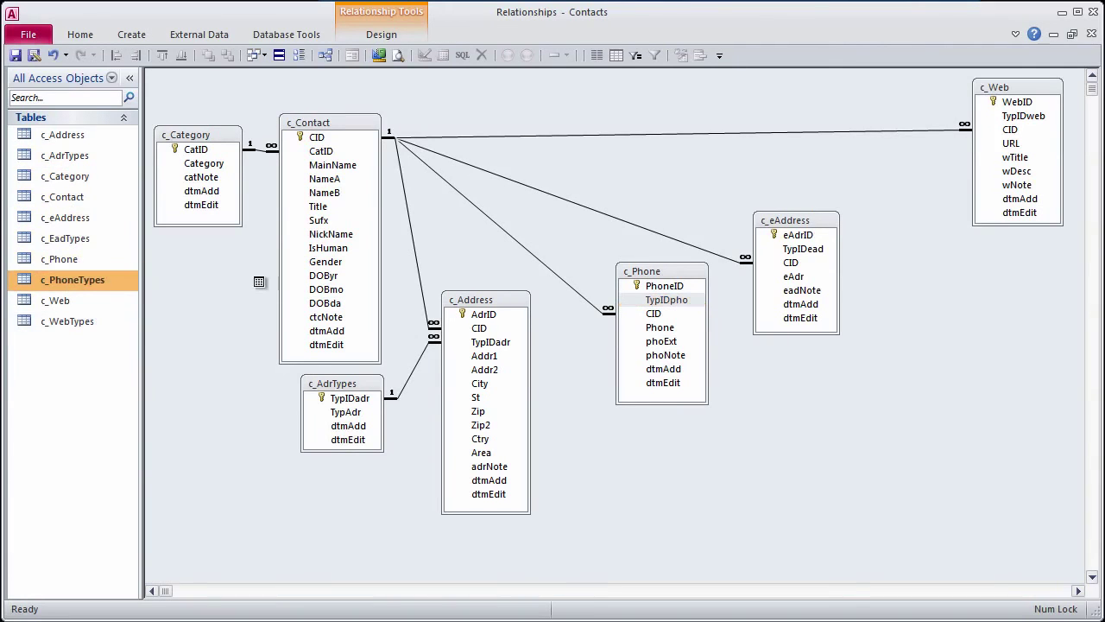
{"action": "left_click_drag", "start_coordinate": [684, 275], "coordinate": [705, 281]}
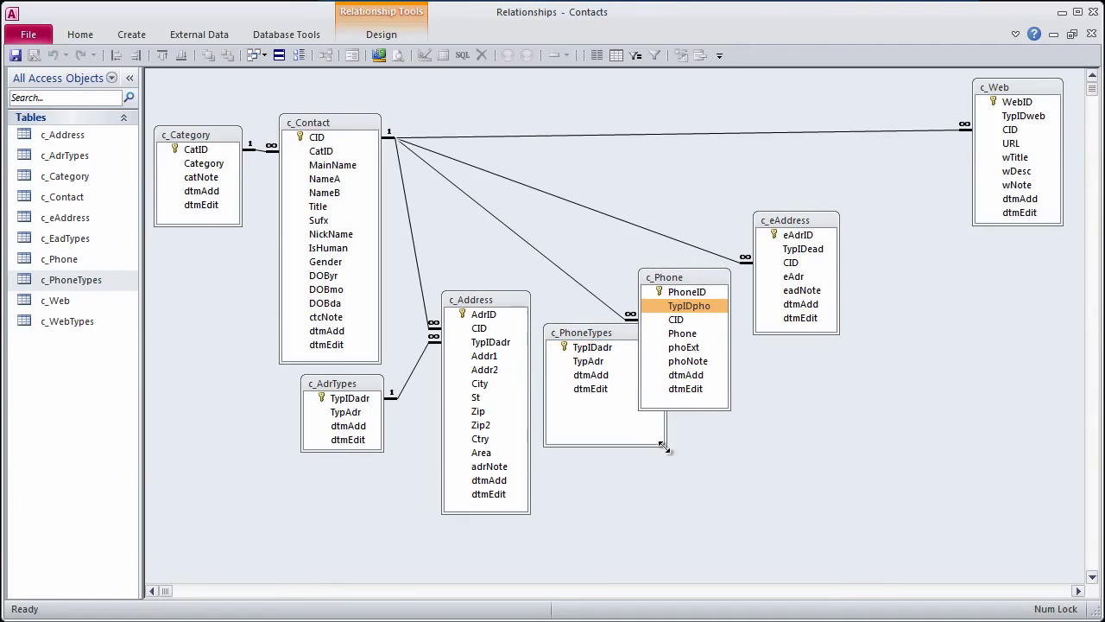
{"action": "left_click_drag", "start_coordinate": [665, 441], "coordinate": [622, 397]}
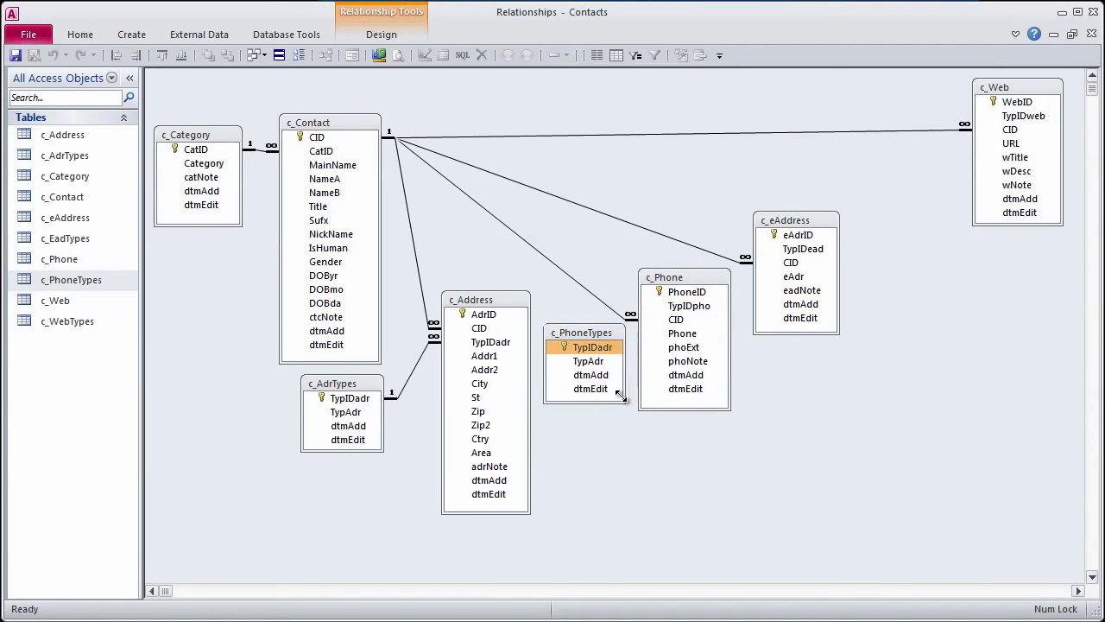
Remove the duplicate c_eAddress box and add a resized c_EadTypes to the diagram
{"action": "left_click_drag", "start_coordinate": [801, 221], "coordinate": [868, 238]}
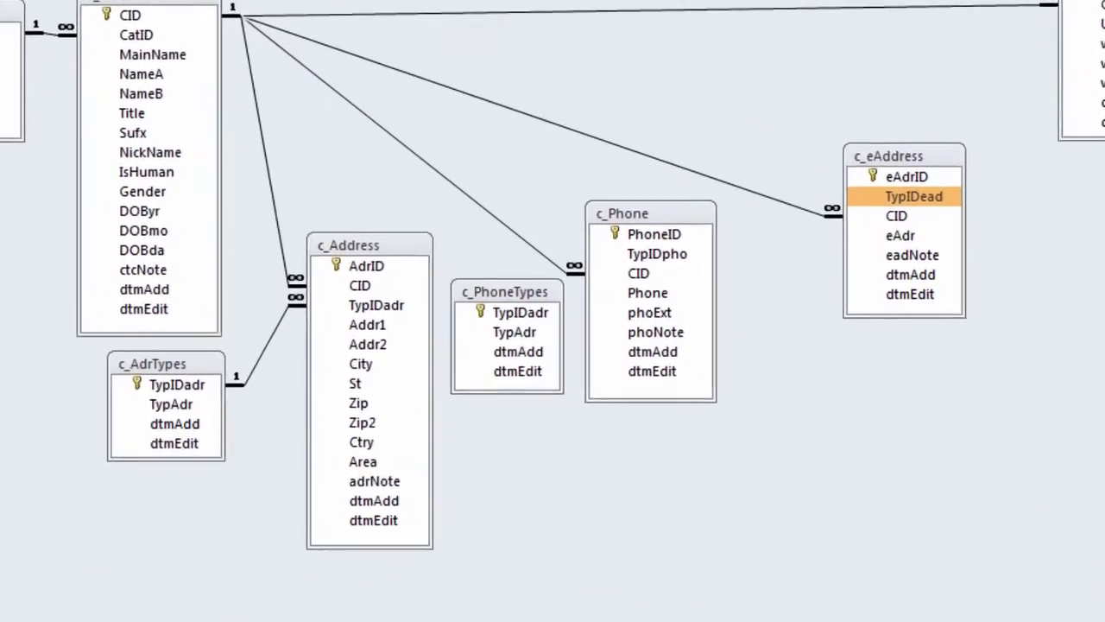
{"action": "left_click_drag", "start_coordinate": [693, 178], "coordinate": [768, 182]}
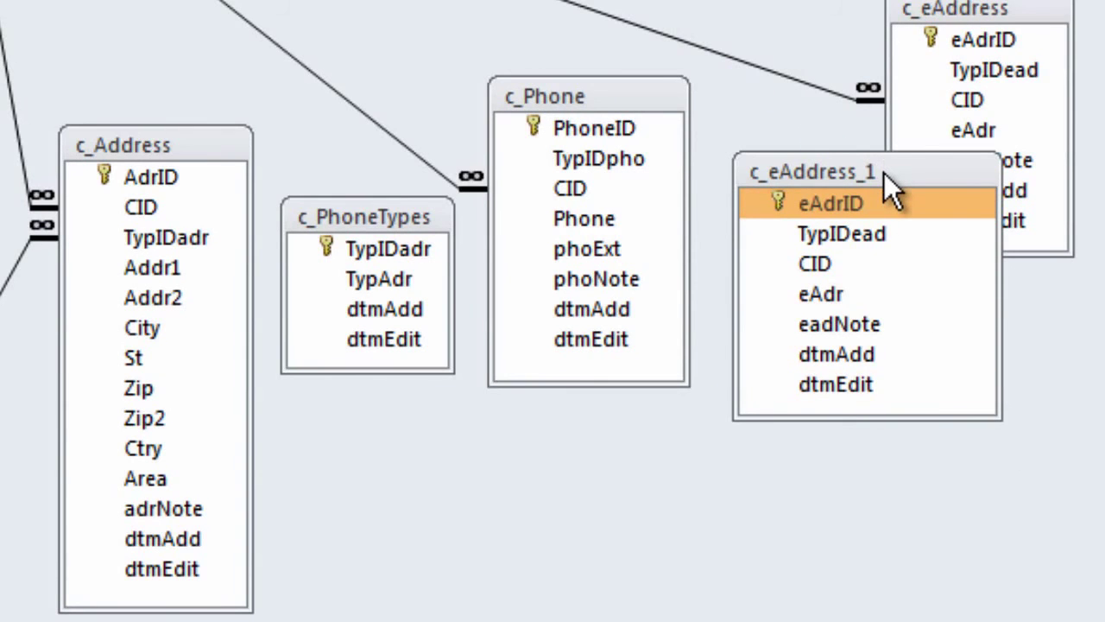
{"action": "key", "text": "Delete"}
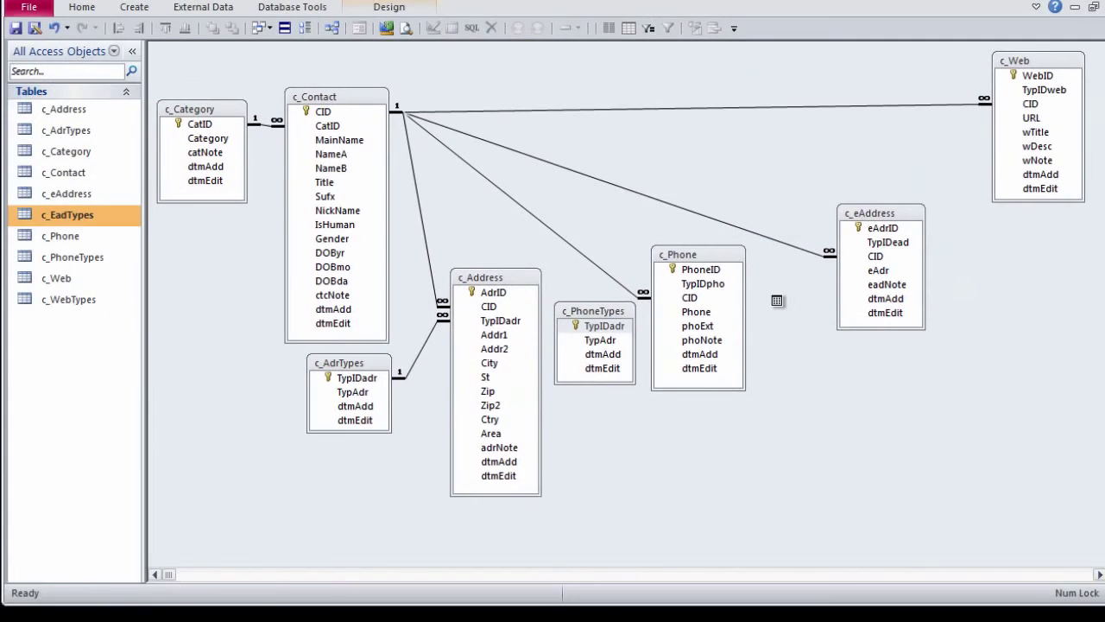
{"action": "left_click_drag", "start_coordinate": [778, 279], "coordinate": [777, 297]}
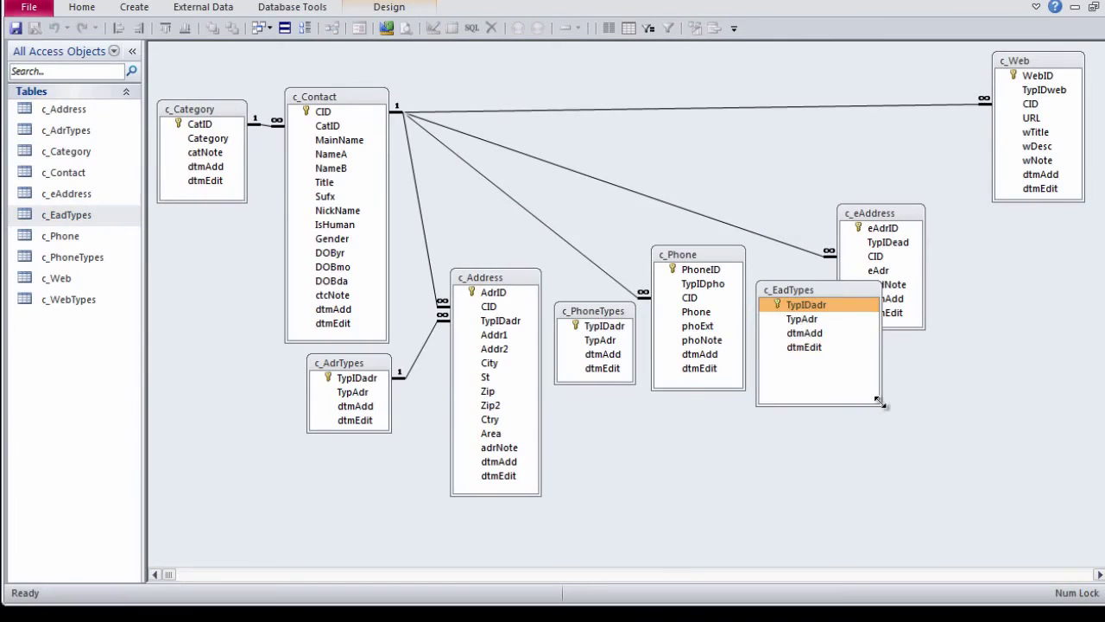
{"action": "left_click_drag", "start_coordinate": [879, 401], "coordinate": [832, 366]}
Add c_WebTypes near c_Web and shrink its box to fit
{"action": "left_click_drag", "start_coordinate": [874, 218], "coordinate": [898, 227]}
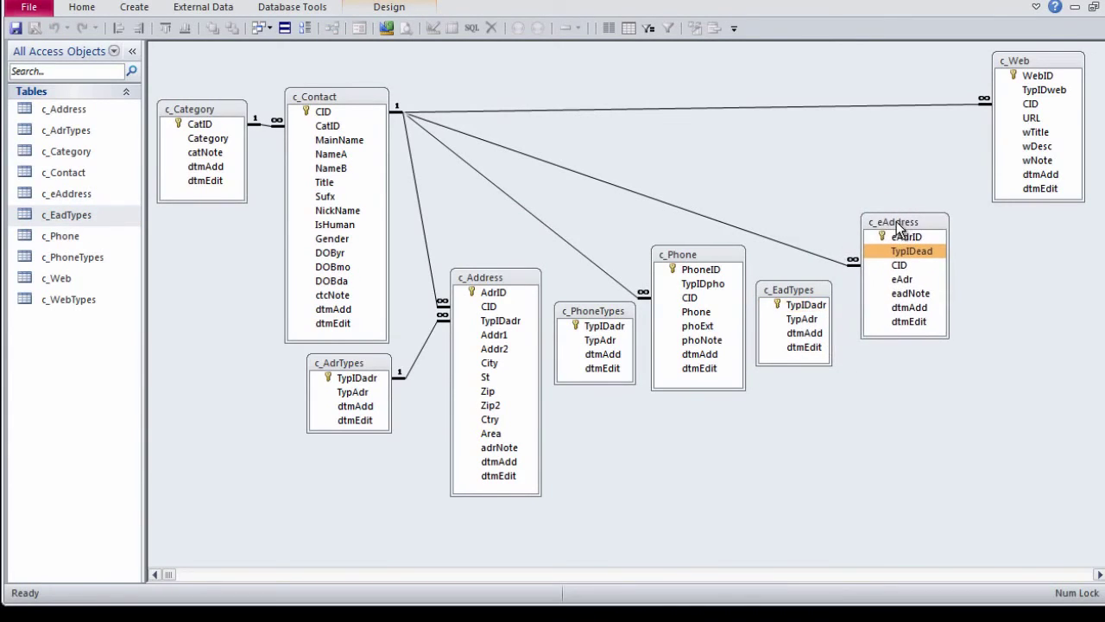
{"action": "left_click", "coordinate": [88, 300]}
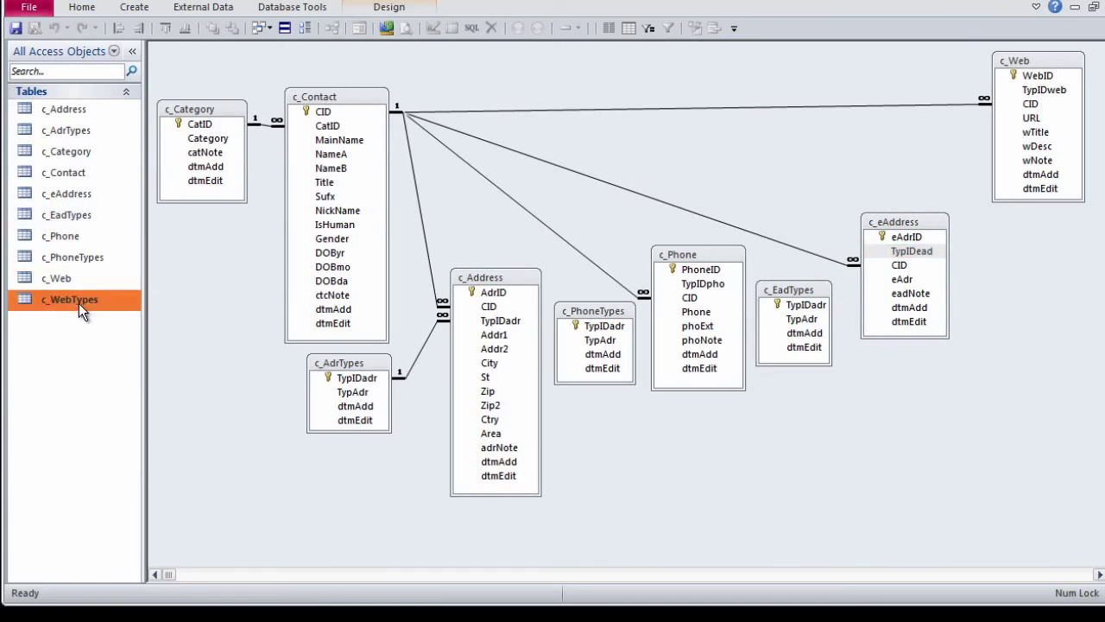
{"action": "left_click_drag", "start_coordinate": [88, 301], "coordinate": [915, 139]}
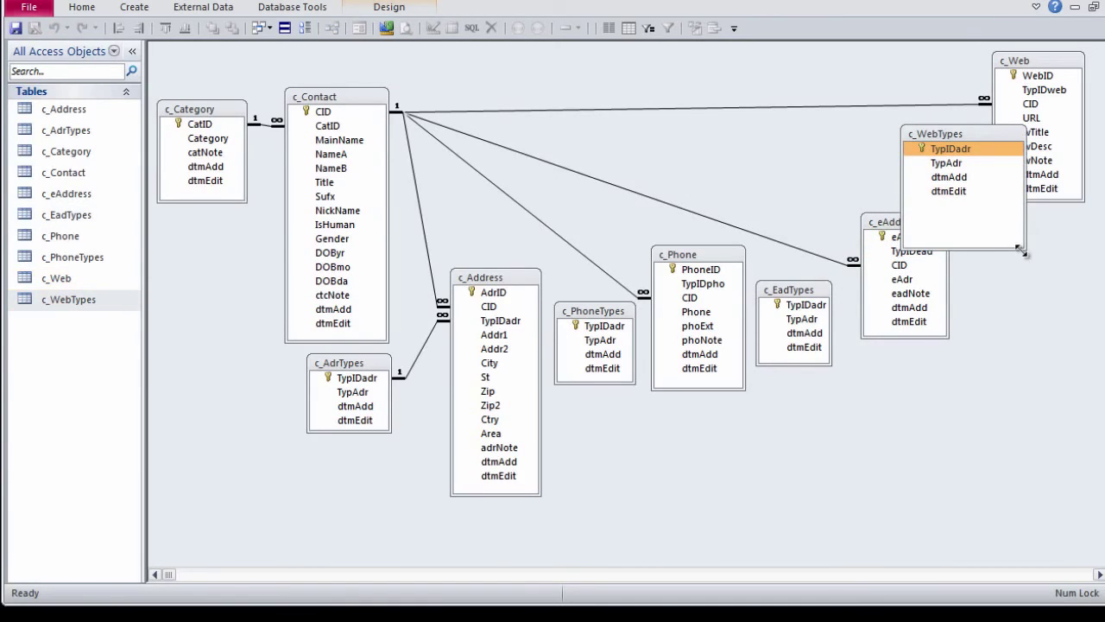
{"action": "left_click_drag", "start_coordinate": [1024, 249], "coordinate": [989, 205]}
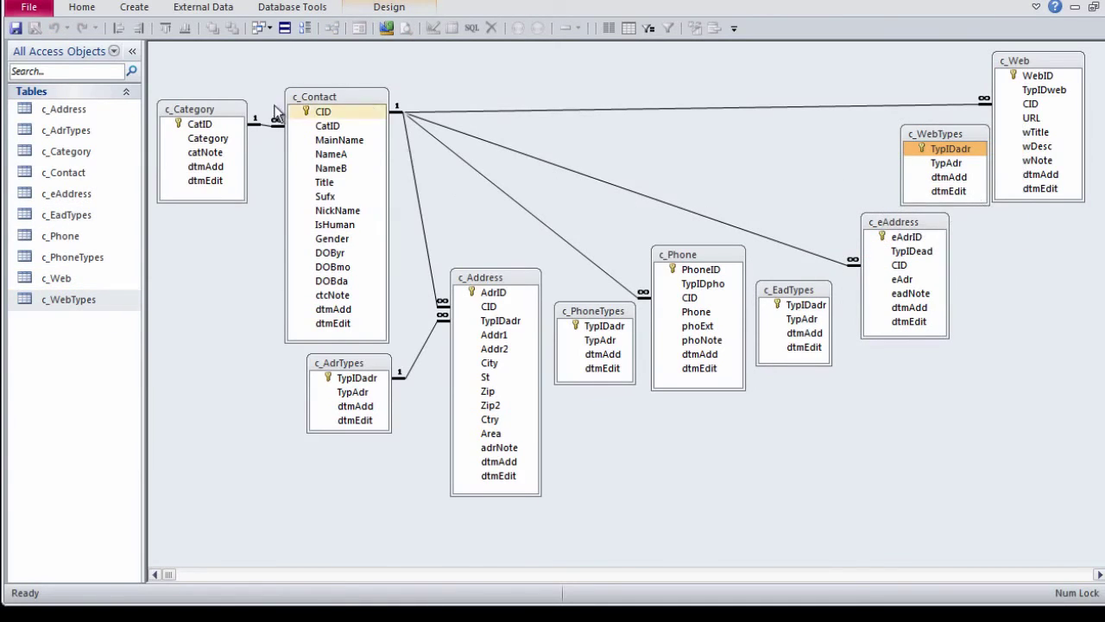
Rearrange c_Category, c_Contact, c_AdrTypes, c_Address and c_PhoneTypes into a tidier layout
{"action": "left_click_drag", "start_coordinate": [196, 112], "coordinate": [193, 70]}
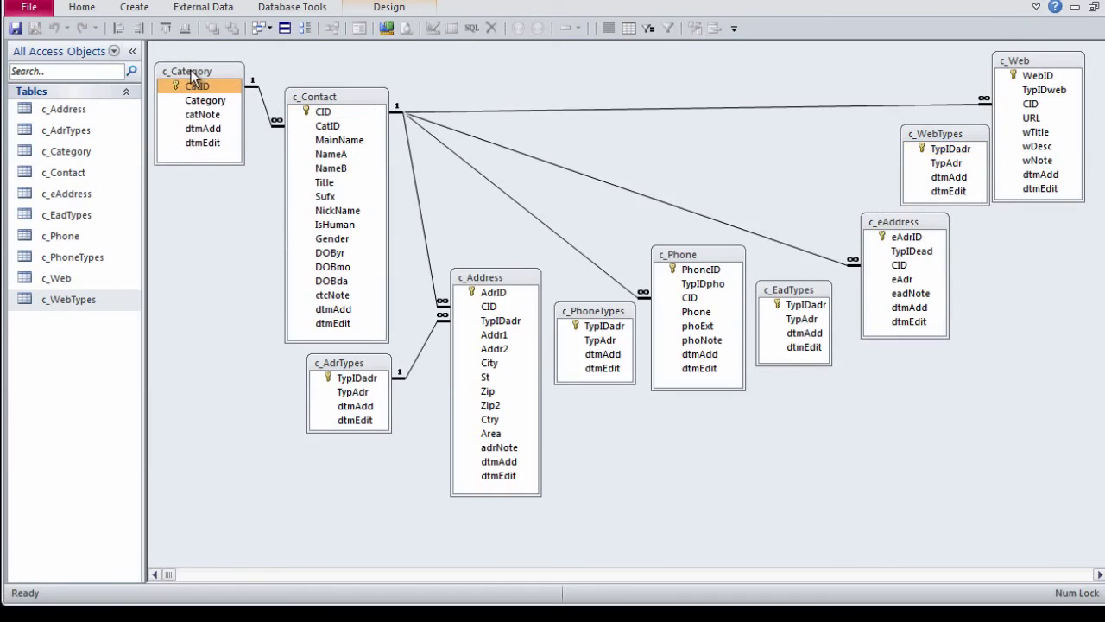
{"action": "left_click", "coordinate": [354, 92]}
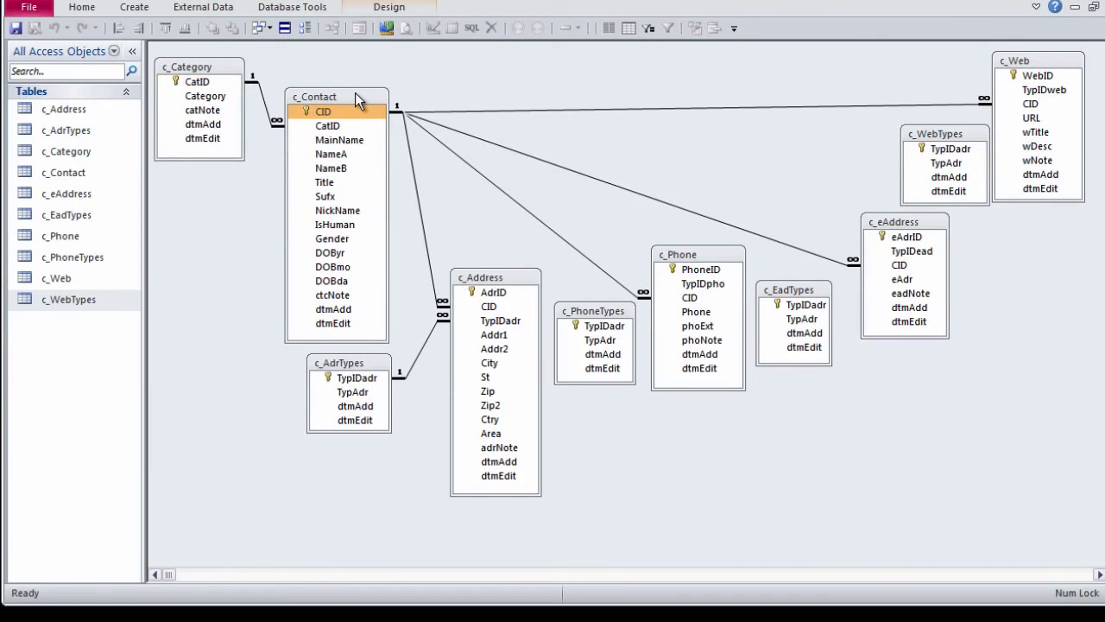
{"action": "left_click_drag", "start_coordinate": [355, 94], "coordinate": [241, 195]}
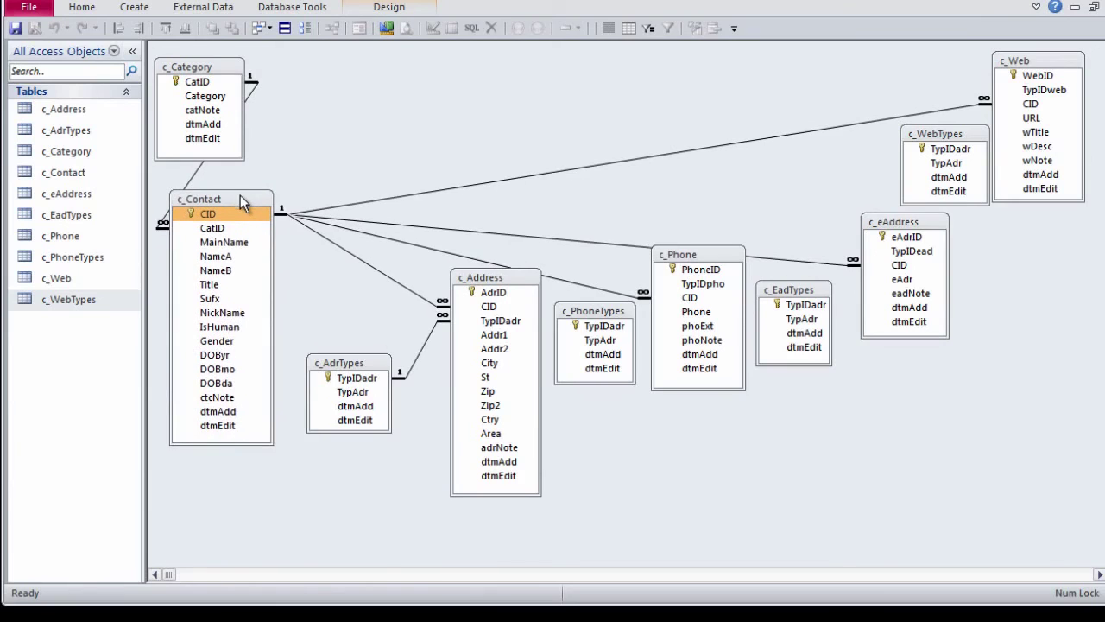
{"action": "left_click_drag", "start_coordinate": [241, 195], "coordinate": [251, 187]}
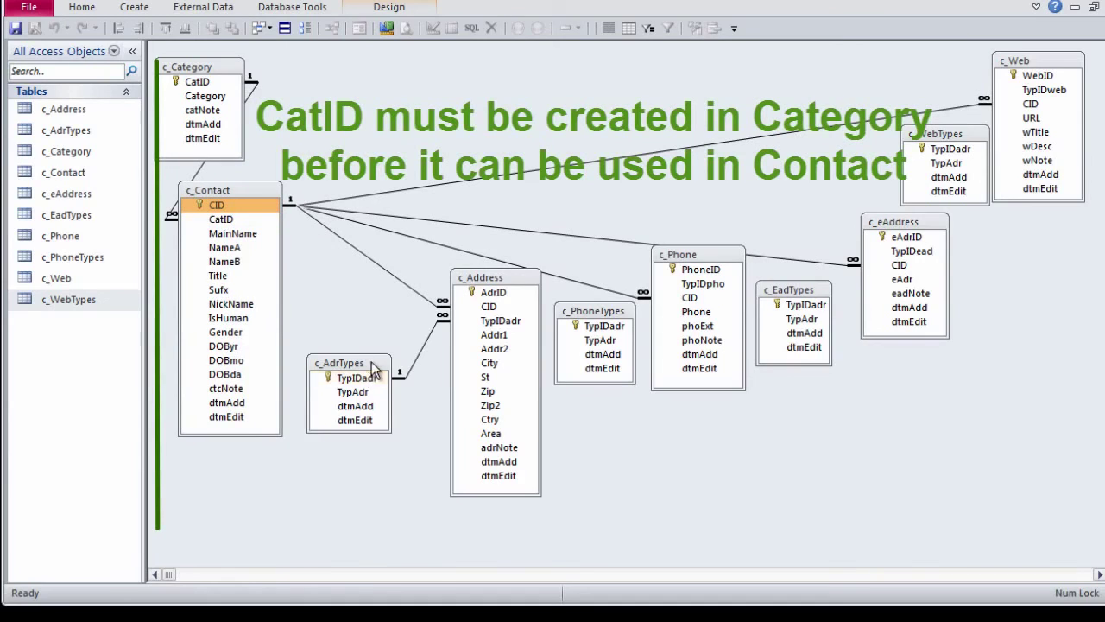
{"action": "left_click_drag", "start_coordinate": [375, 367], "coordinate": [246, 477]}
{"action": "left_click", "coordinate": [517, 293]}
{"action": "left_click_drag", "start_coordinate": [494, 279], "coordinate": [373, 312]}
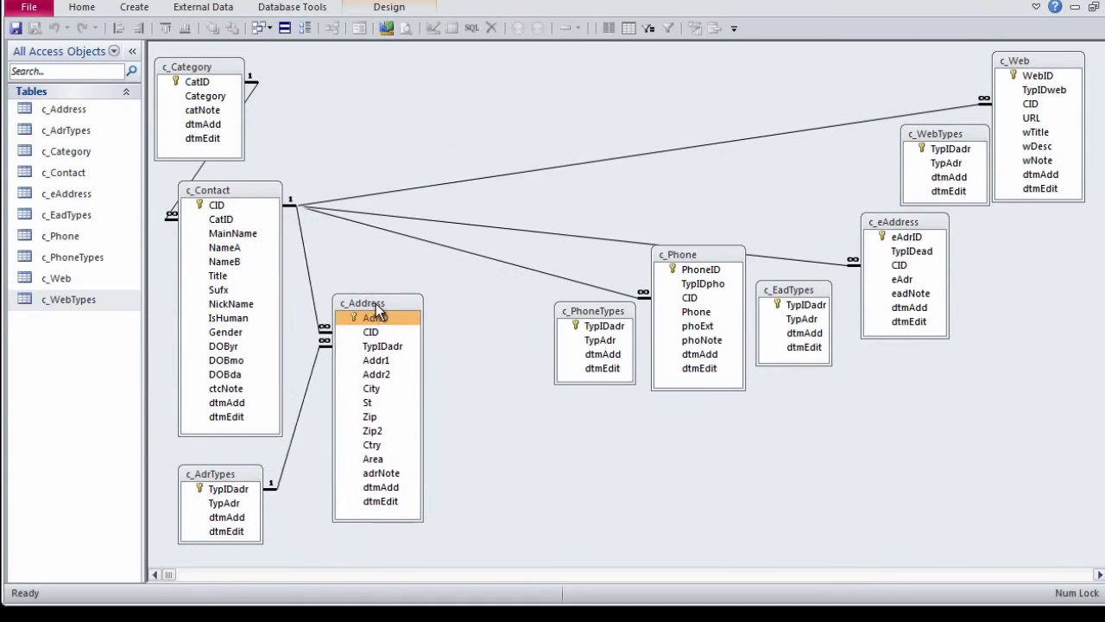
{"action": "left_click_drag", "start_coordinate": [591, 316], "coordinate": [543, 321]}
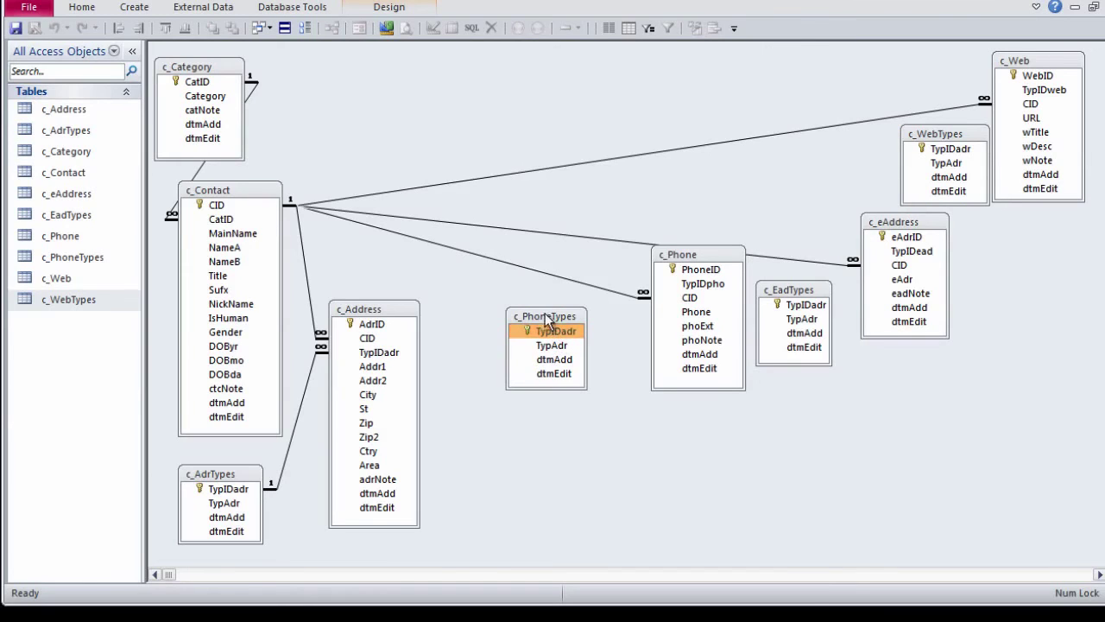
Rename the c_PhoneTypes key to TypIDpho, describe it as Phone, and save
{"action": "right_click", "coordinate": [541, 335]}
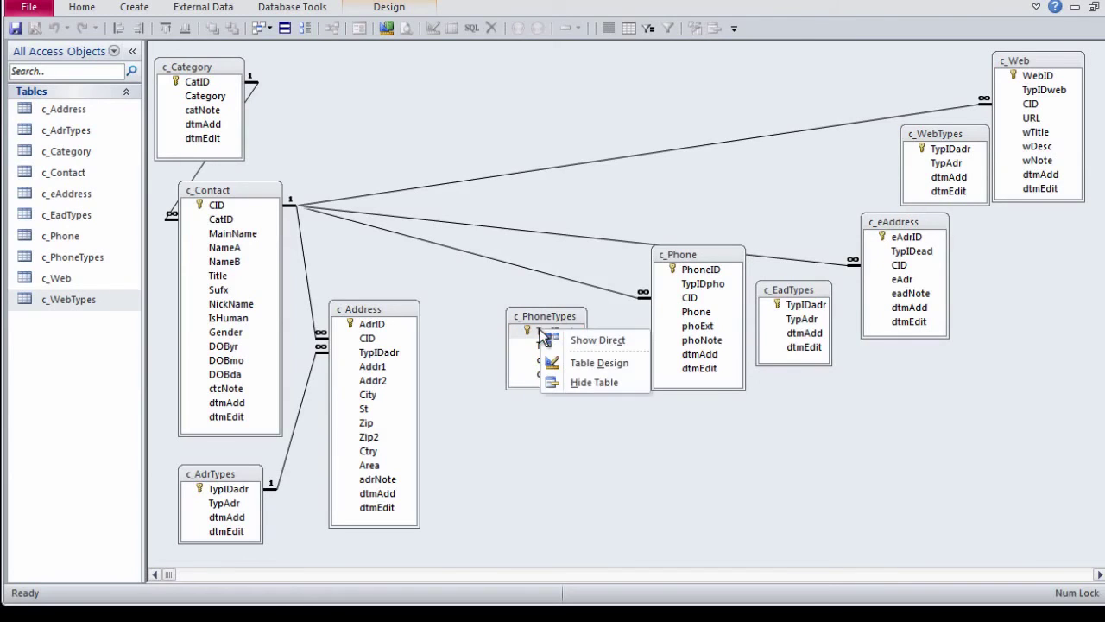
{"action": "left_click", "coordinate": [605, 364]}
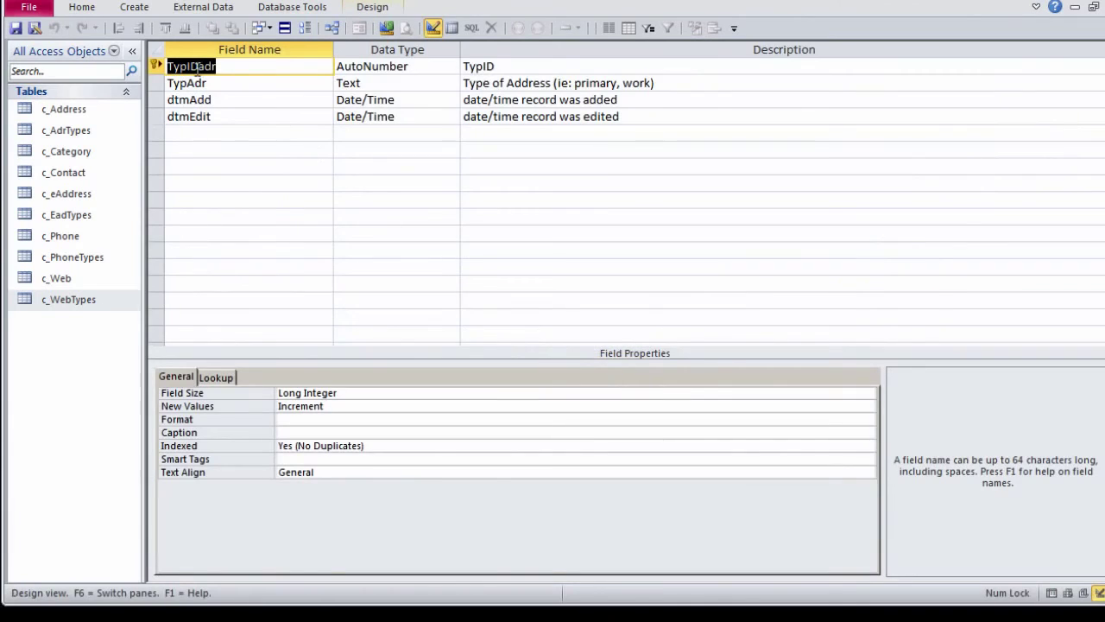
{"action": "left_click_drag", "start_coordinate": [198, 66], "coordinate": [290, 63]}
{"action": "type", "text": "pho"}
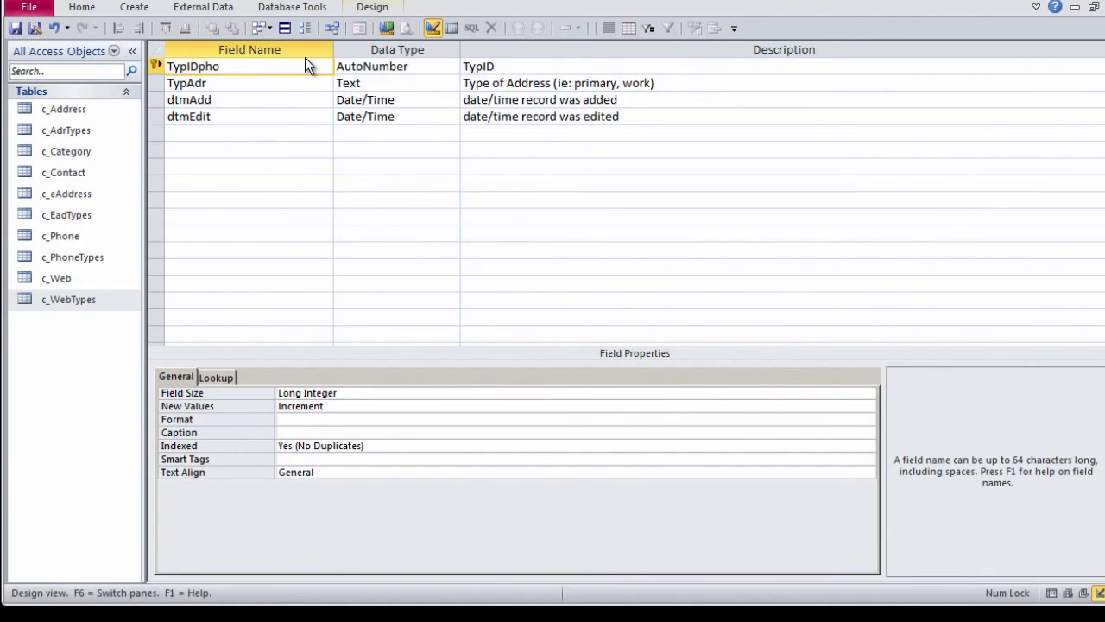
{"action": "double_click", "coordinate": [526, 82]}
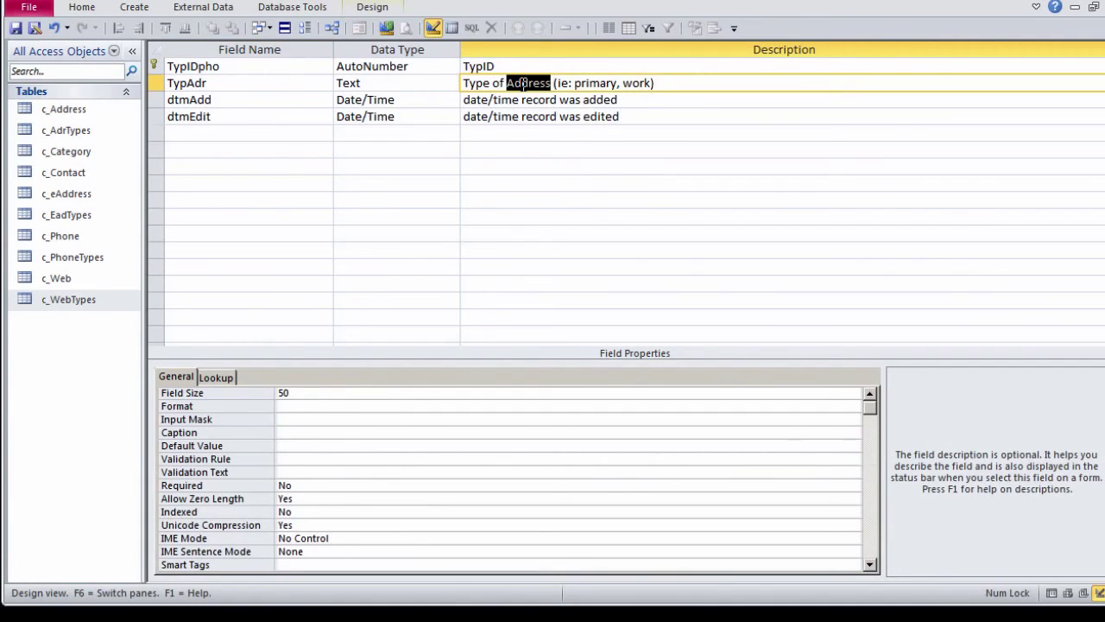
{"action": "type", "text": "Phone"}
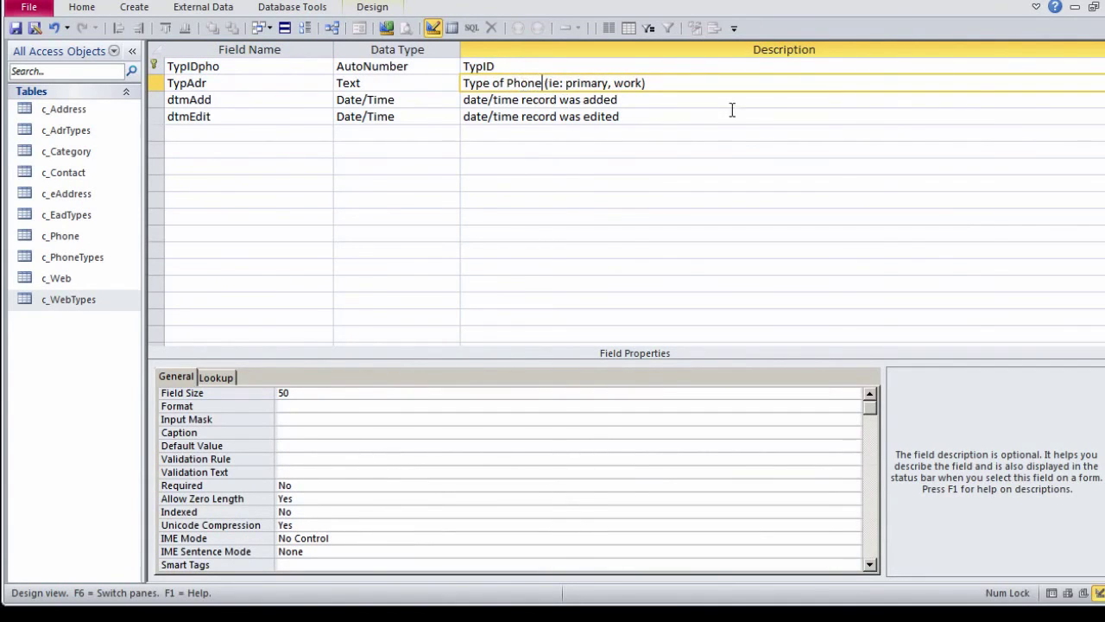
{"action": "key", "text": "ctrl+w"}
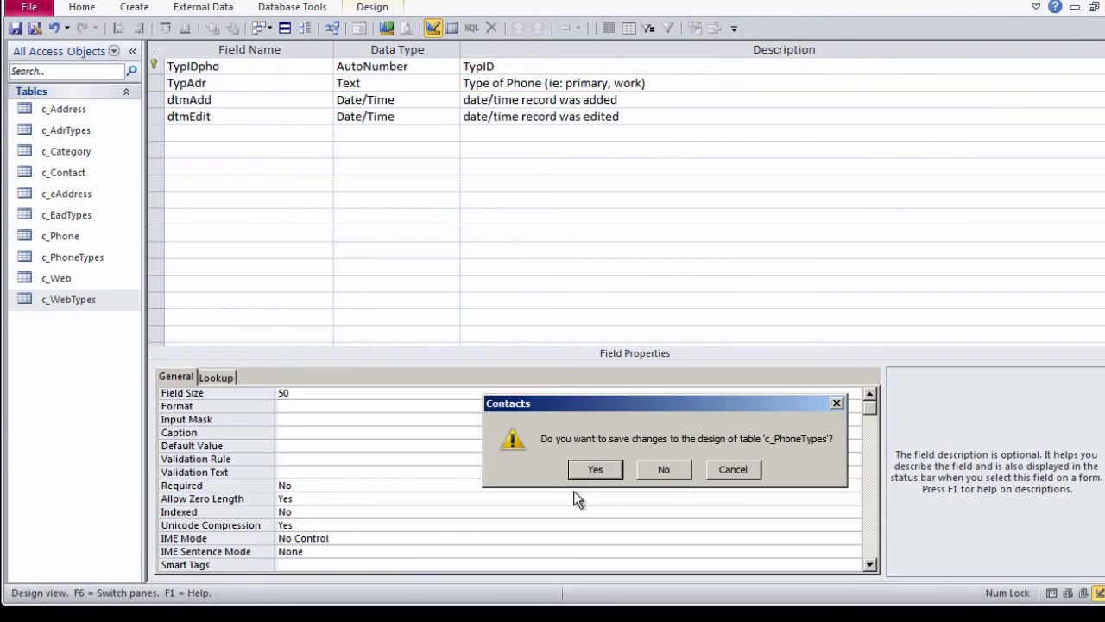
{"action": "left_click", "coordinate": [595, 471]}
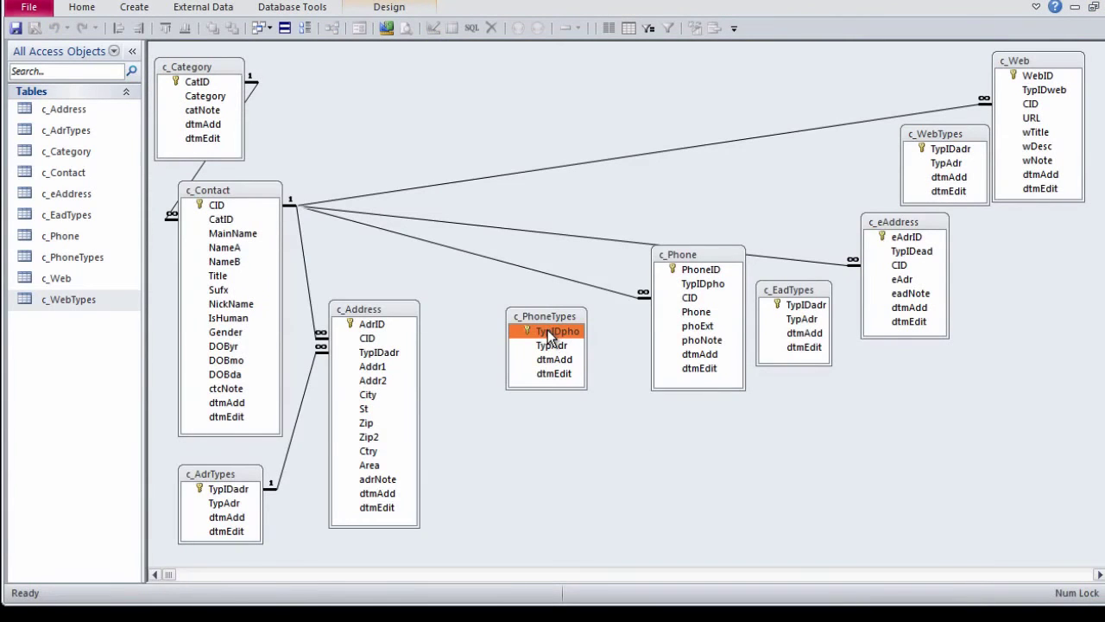
Link c_PhoneTypes to c_Phone one-to-many with referential integrity enforced
{"action": "left_click_drag", "start_coordinate": [549, 332], "coordinate": [696, 285]}
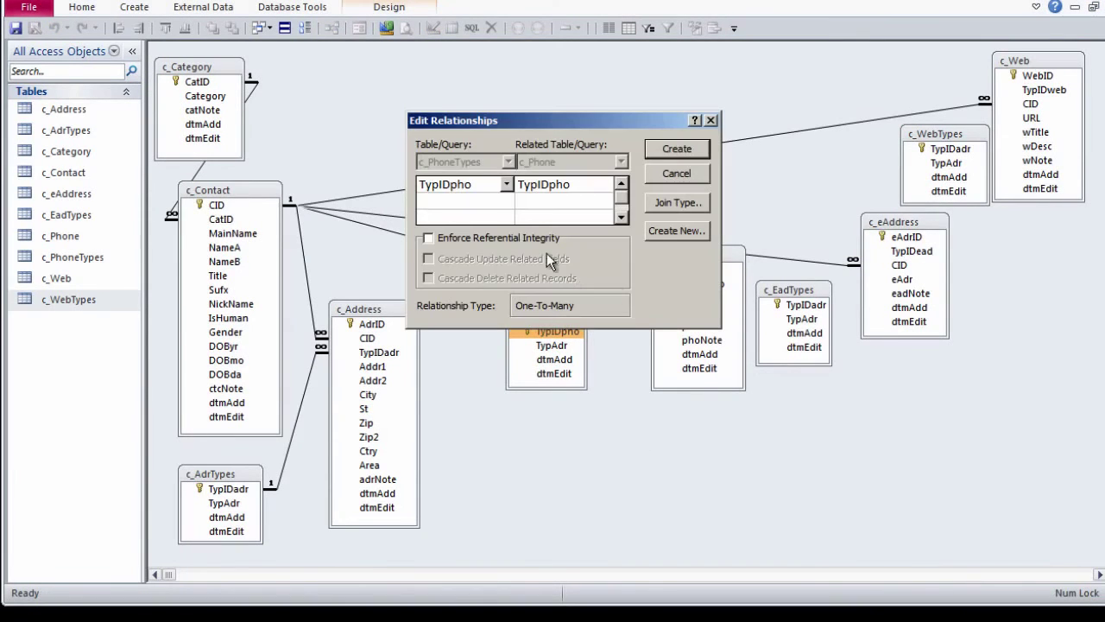
{"action": "left_click", "coordinate": [474, 238]}
{"action": "left_click", "coordinate": [677, 149]}
{"action": "left_click_drag", "start_coordinate": [528, 329], "coordinate": [477, 331]}
{"action": "left_click_drag", "start_coordinate": [712, 256], "coordinate": [651, 304]}
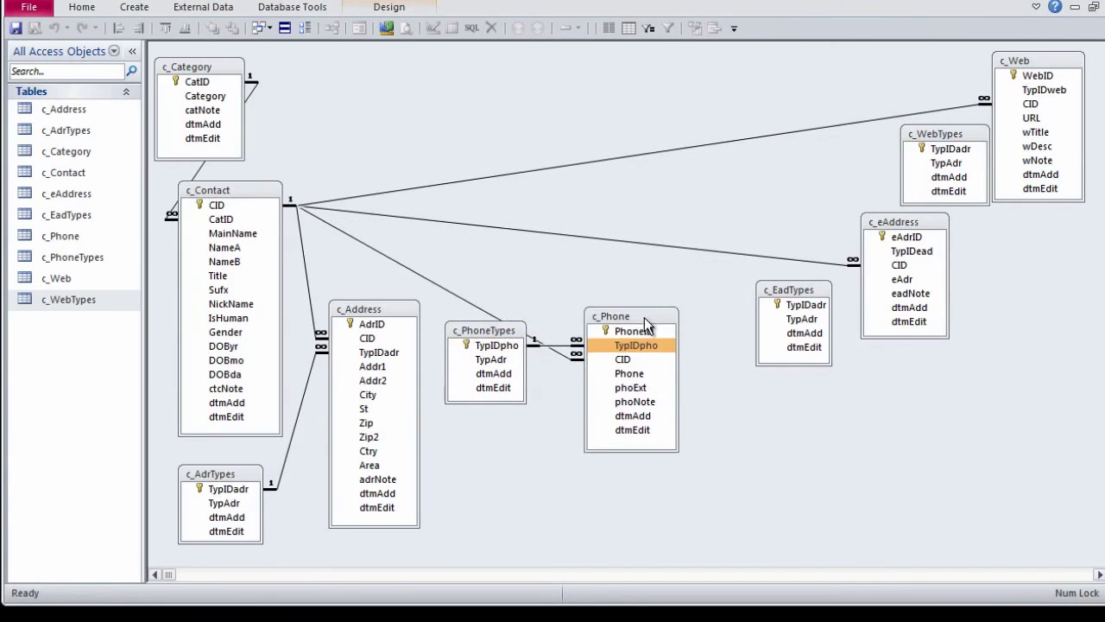
Move c_Phone's CID field above TypIDpho and save the design
{"action": "right_click", "coordinate": [649, 313]}
{"action": "left_click", "coordinate": [682, 339]}
{"action": "left_click", "coordinate": [158, 100]}
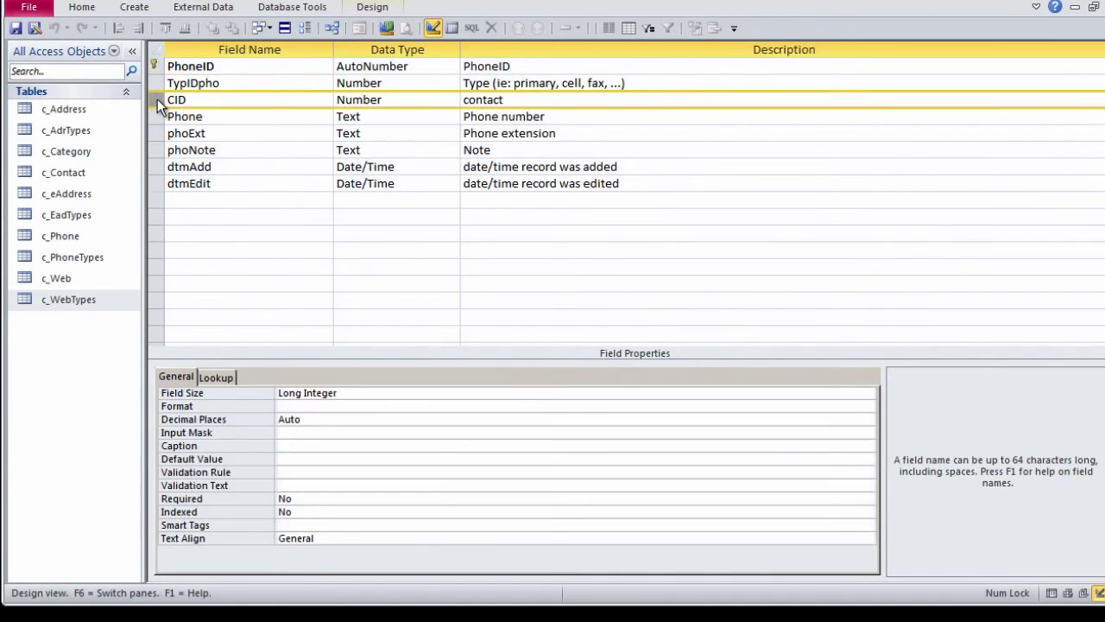
{"action": "left_click_drag", "start_coordinate": [158, 99], "coordinate": [247, 79]}
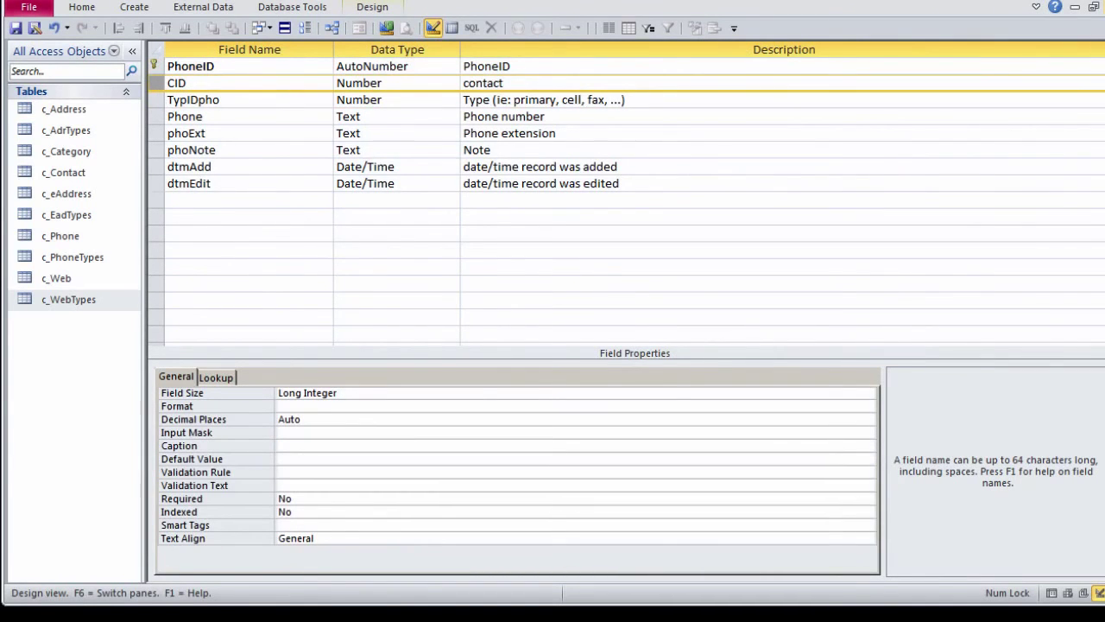
{"action": "key", "text": "ctrl+w"}
{"action": "left_click", "coordinate": [595, 470]}
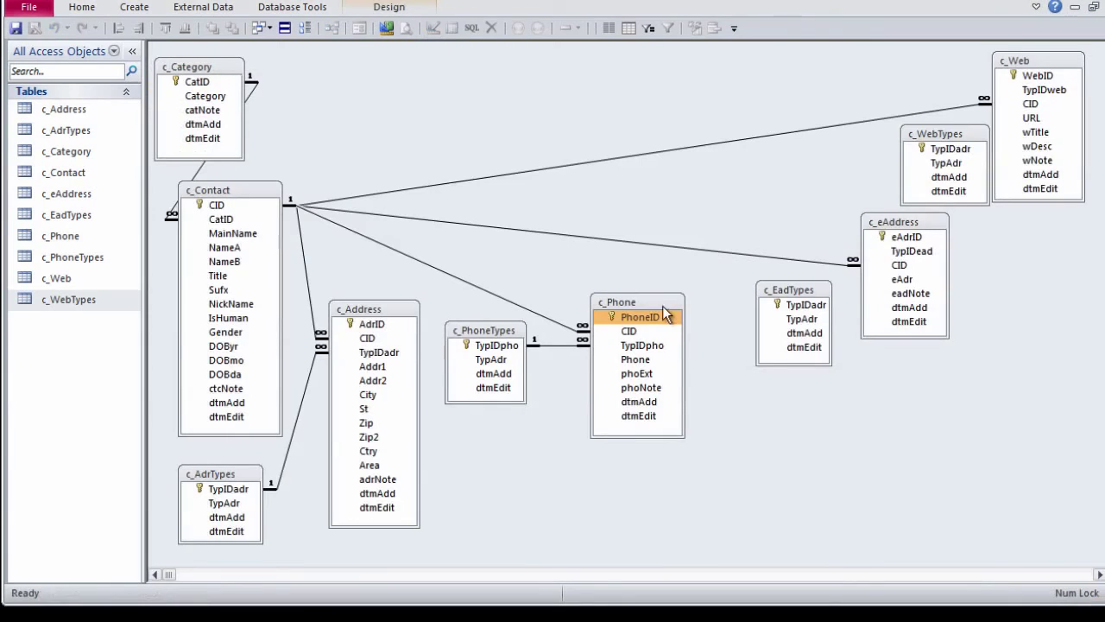
{"action": "left_click_drag", "start_coordinate": [632, 303], "coordinate": [608, 292]}
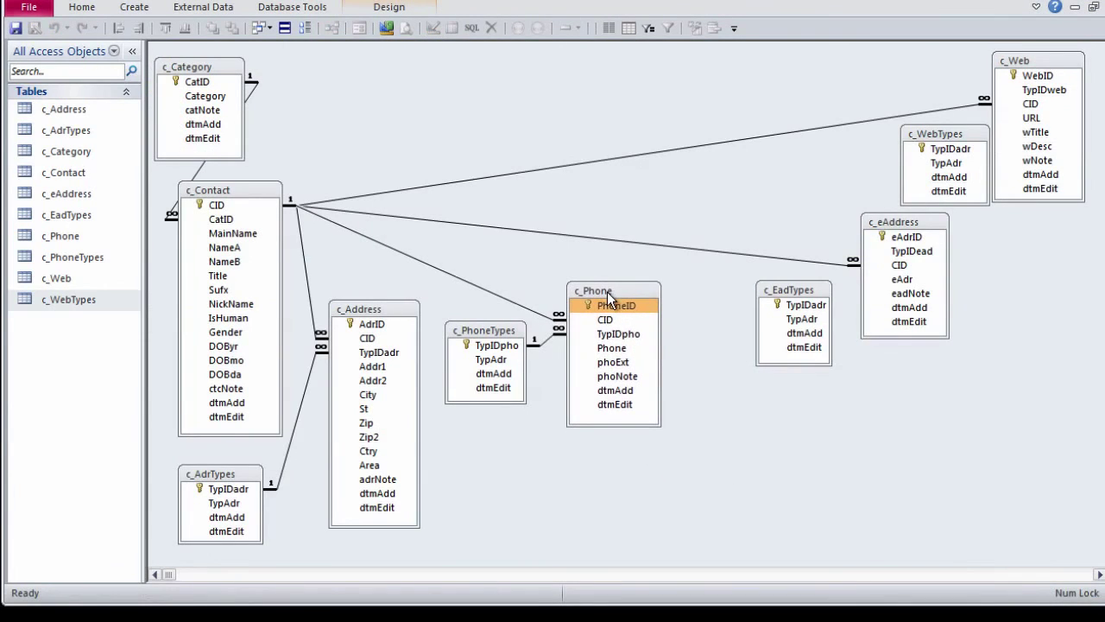
Link c_EadTypes to c_eAddress on TypIDead with referential integrity enforced
{"action": "left_click", "coordinate": [804, 304]}
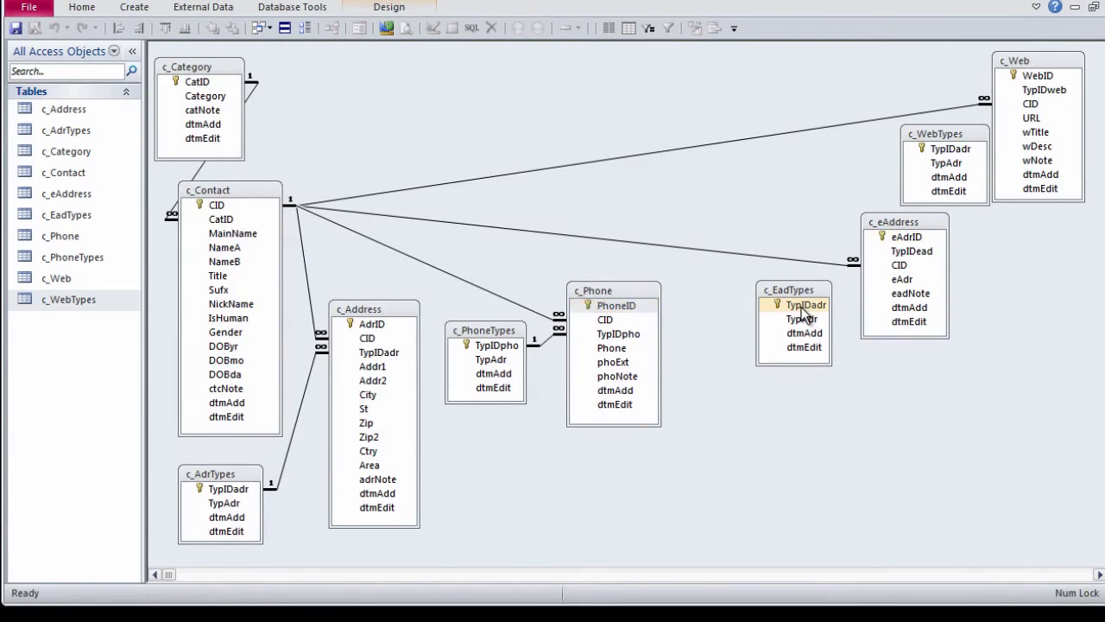
{"action": "mouse_move", "coordinate": [803, 308]}
{"action": "left_mouse_down"}
{"action": "mouse_move", "coordinate": [899, 239]}
{"action": "mouse_move", "coordinate": [900, 266]}
{"action": "mouse_move", "coordinate": [907, 252]}
{"action": "left_mouse_up"}
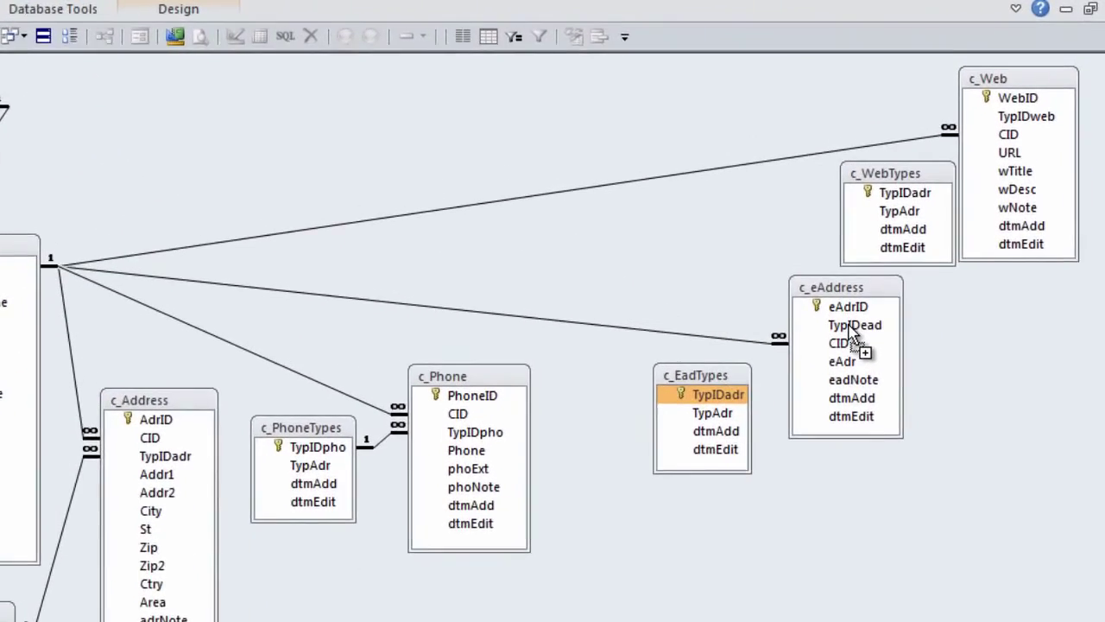
{"action": "left_click_drag", "start_coordinate": [852, 328], "coordinate": [853, 330]}
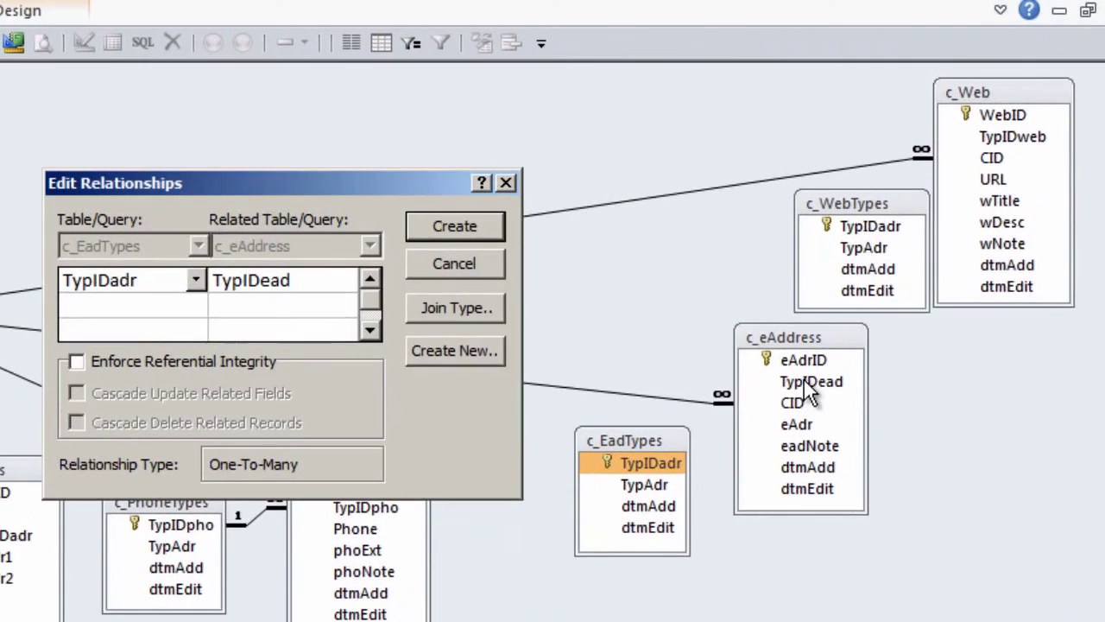
{"action": "left_click", "coordinate": [76, 362]}
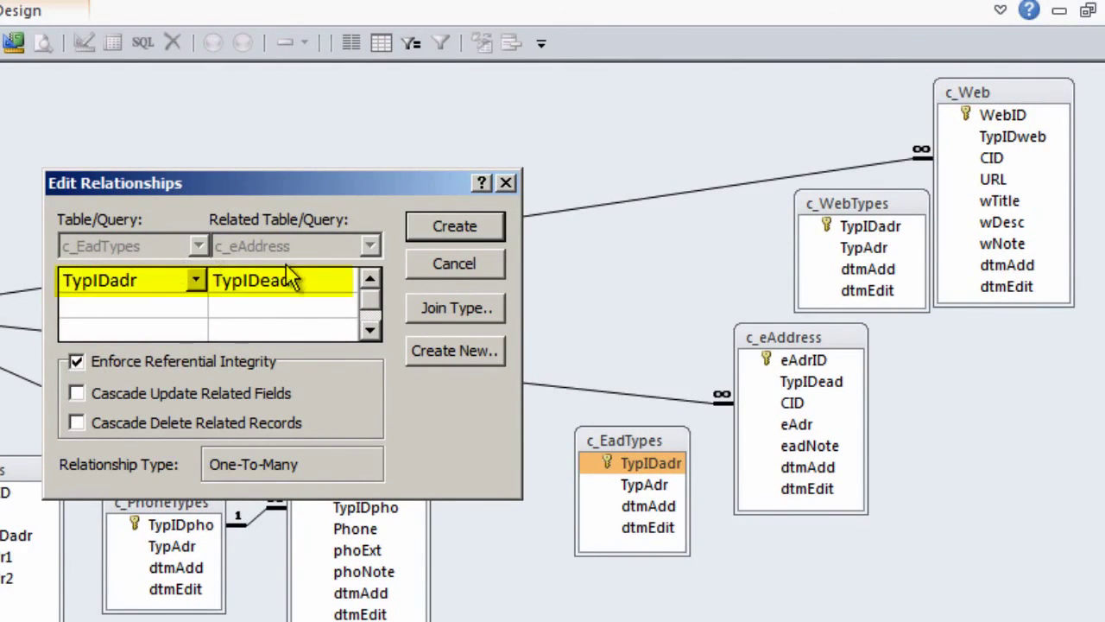
{"action": "left_click", "coordinate": [454, 225]}
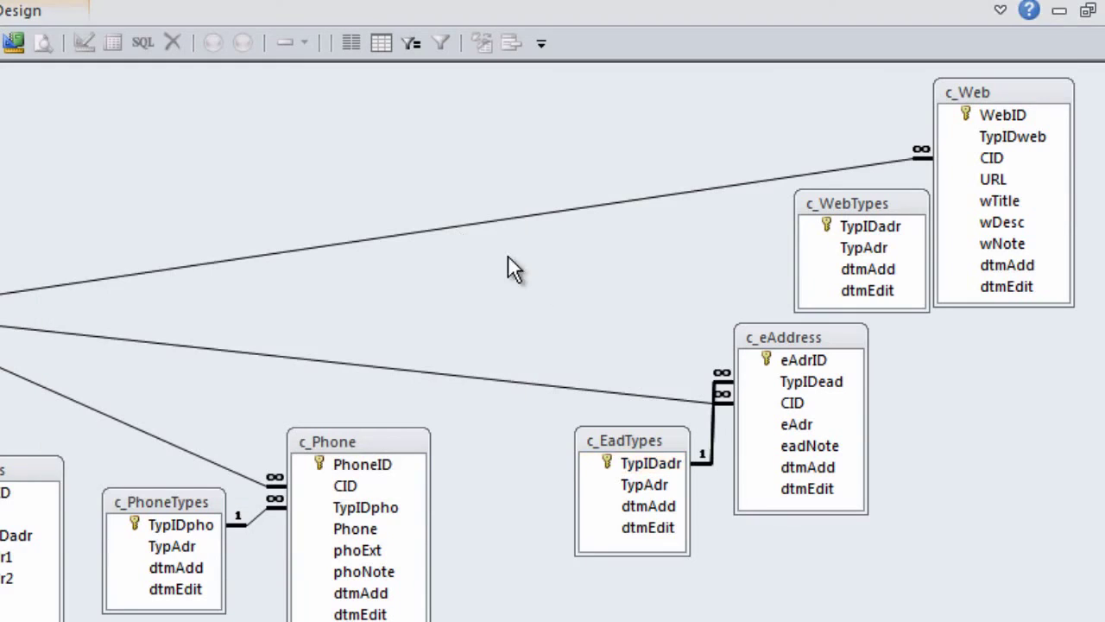
{"action": "left_click_drag", "start_coordinate": [618, 440], "coordinate": [586, 435]}
Rename the c_EadTypes key to TypIDead and describe the type as 'Type of Email Address'
{"action": "right_click", "coordinate": [587, 435]}
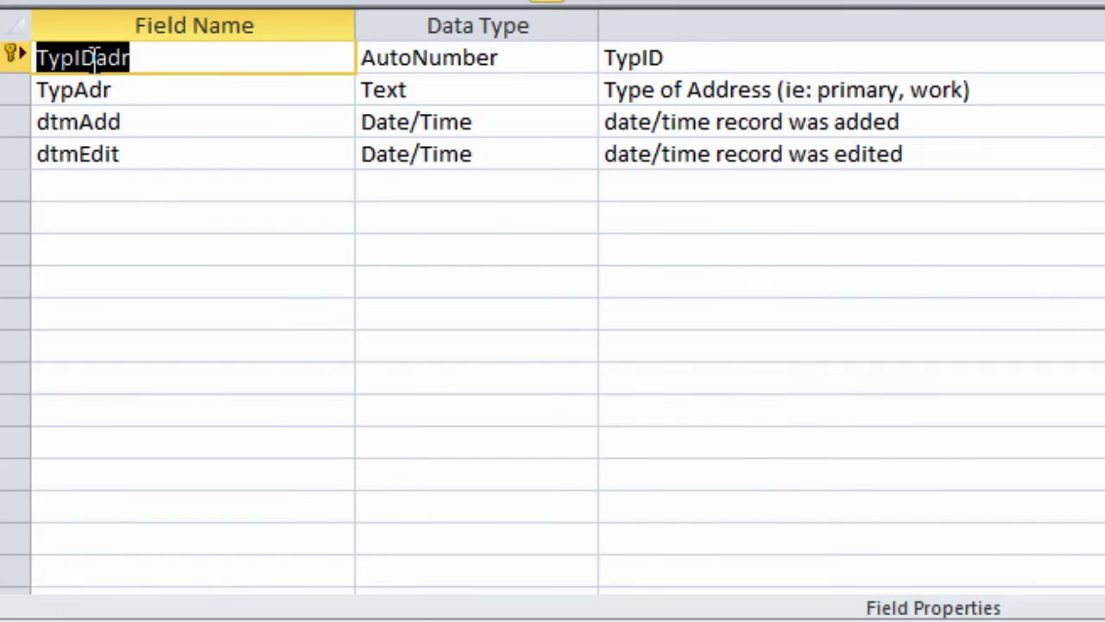
{"action": "left_click_drag", "start_coordinate": [95, 57], "coordinate": [256, 42]}
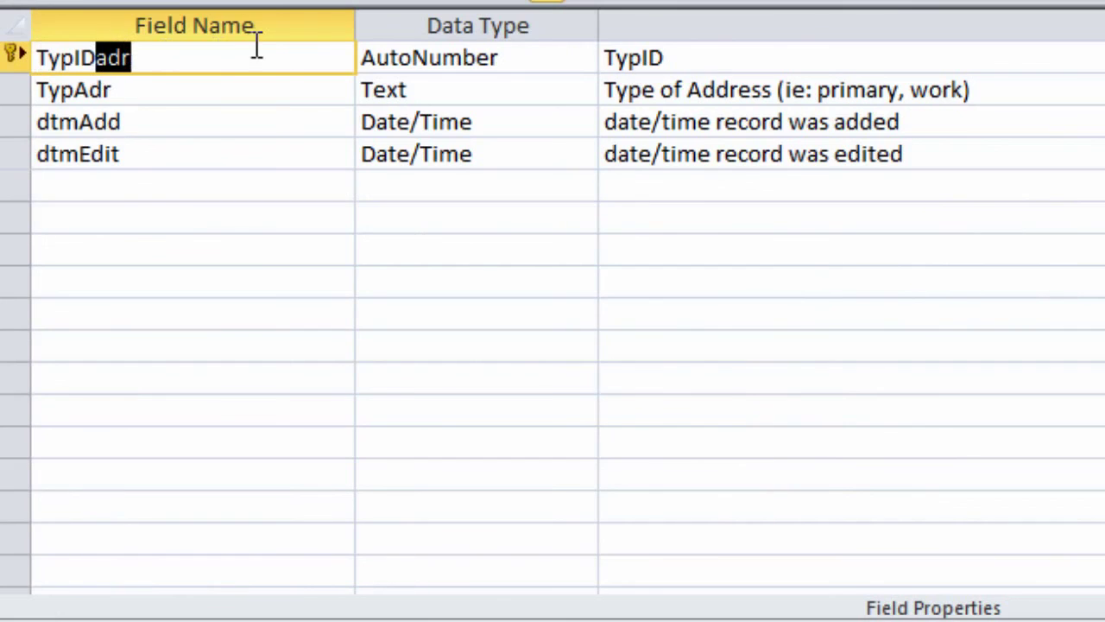
{"action": "type", "text": "ead"}
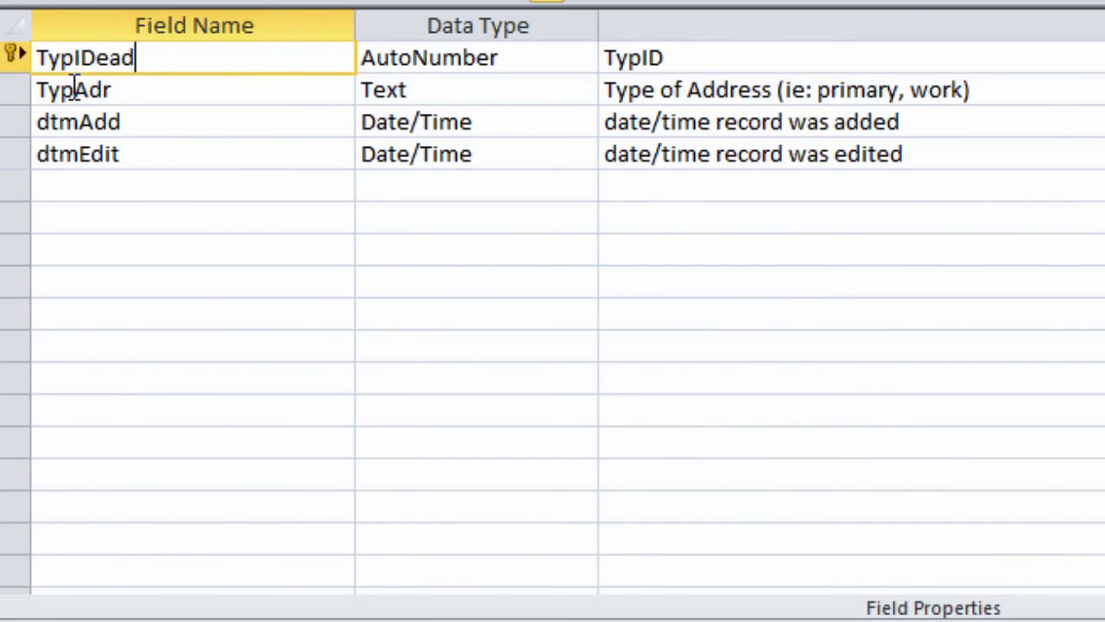
{"action": "key", "text": "F2"}
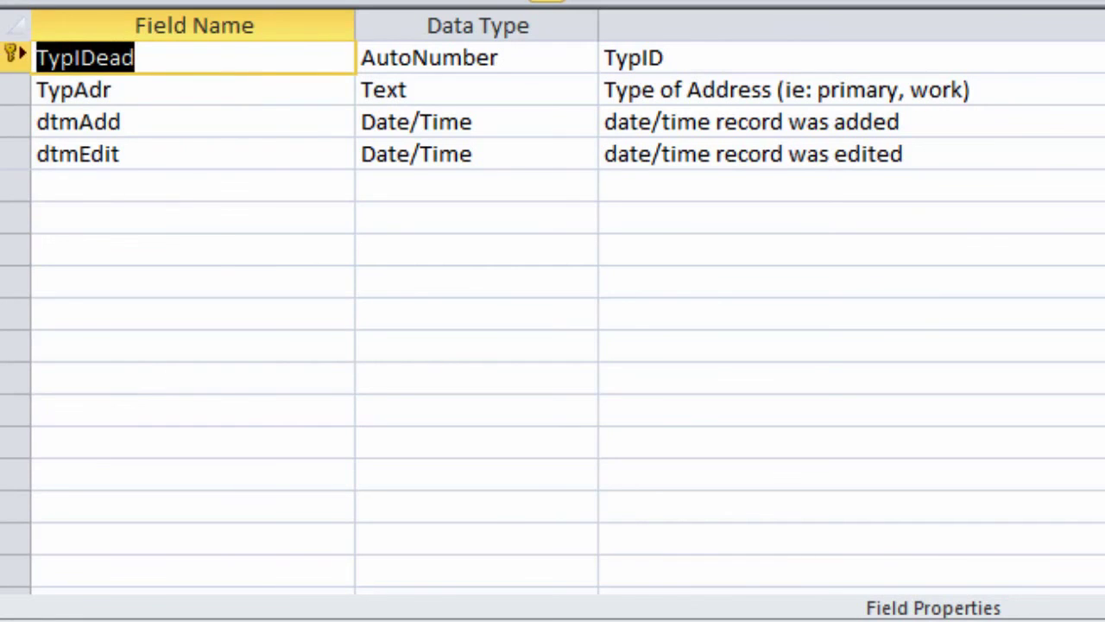
{"action": "key", "text": "Tab"}
{"action": "key", "text": "Tab"}
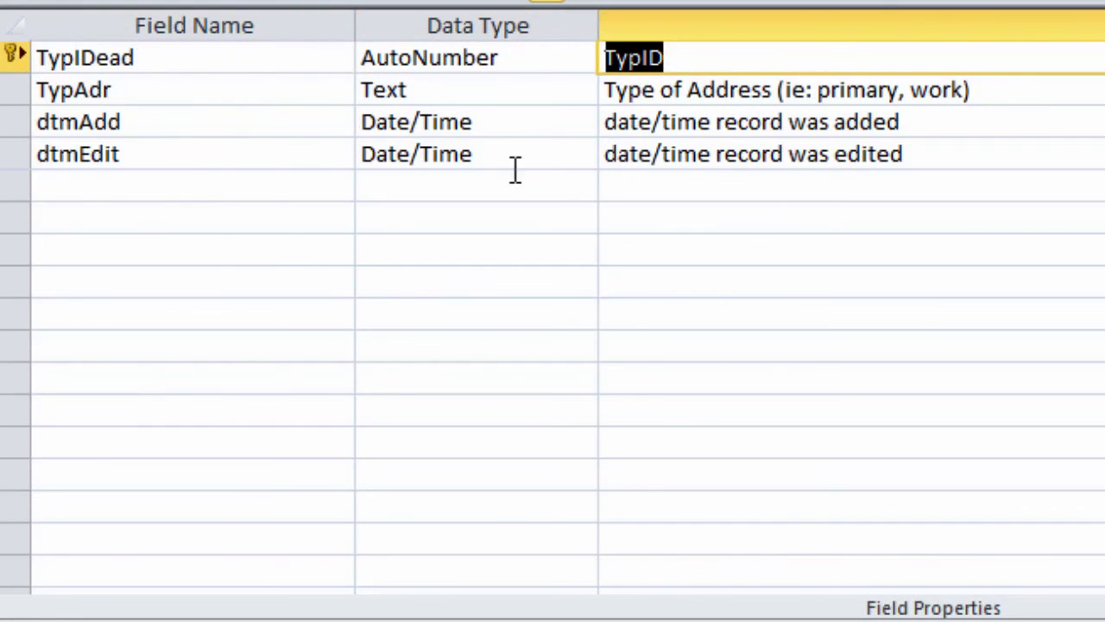
{"action": "type", "text": "TypIDead"}
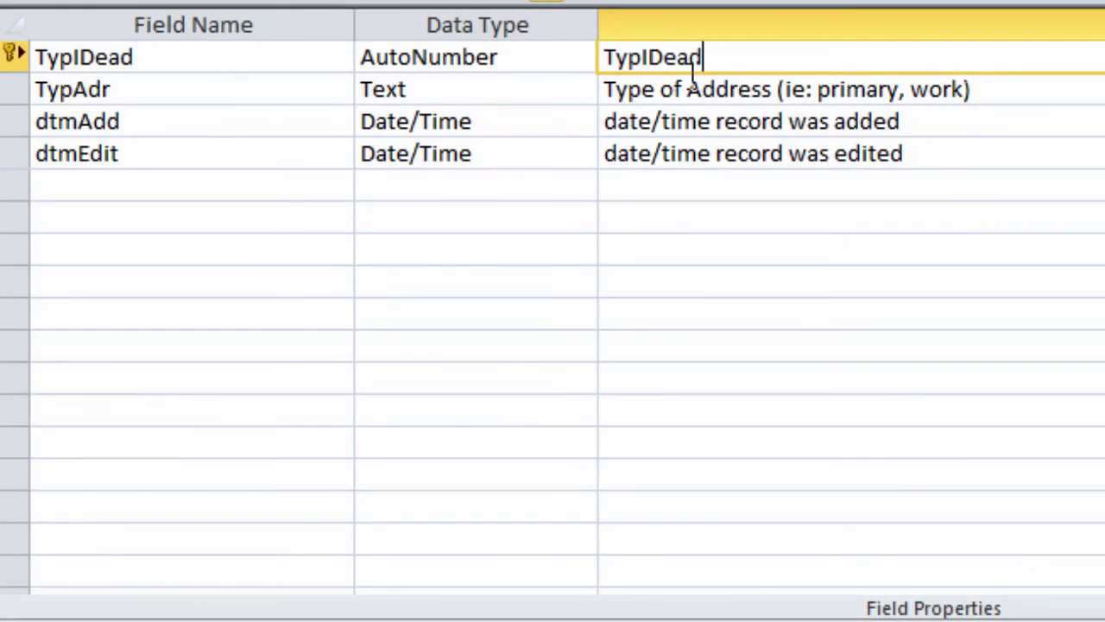
{"action": "left_click", "coordinate": [685, 89]}
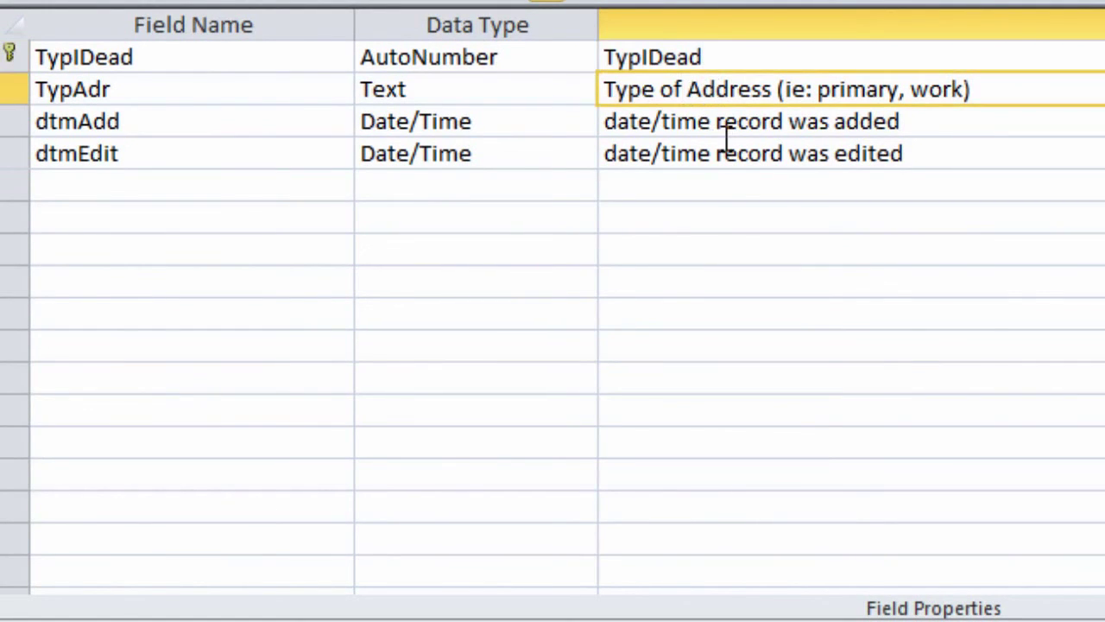
{"action": "type", "text": "Email"}
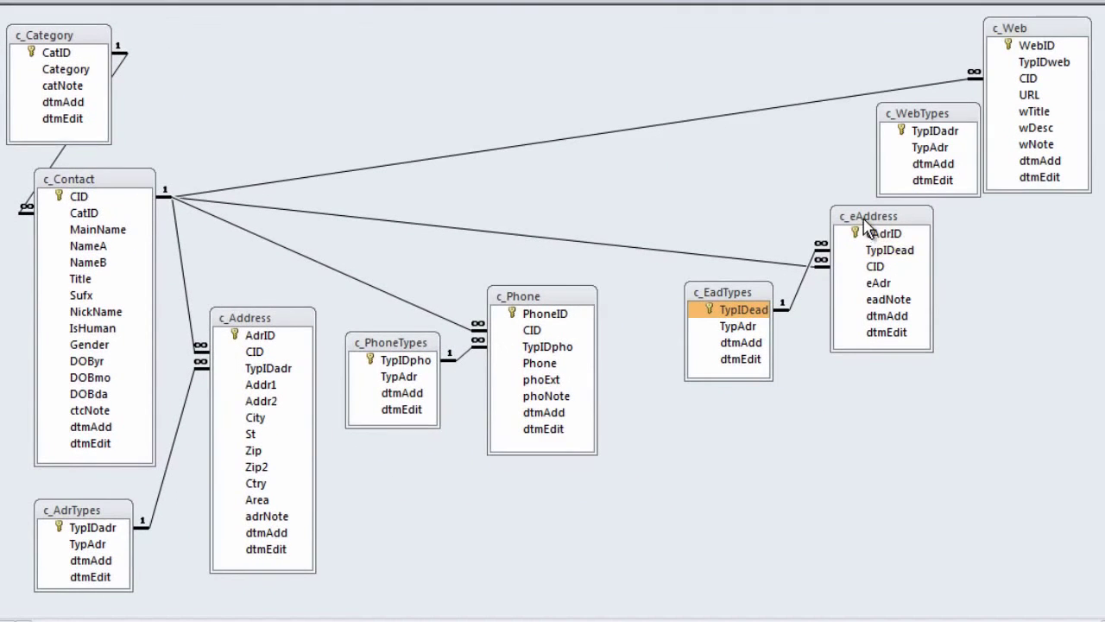
Move CID above TypIDead in c_eAddress, save, and place c_eAddress beside c_EadTypes
{"action": "right_click", "coordinate": [867, 221]}
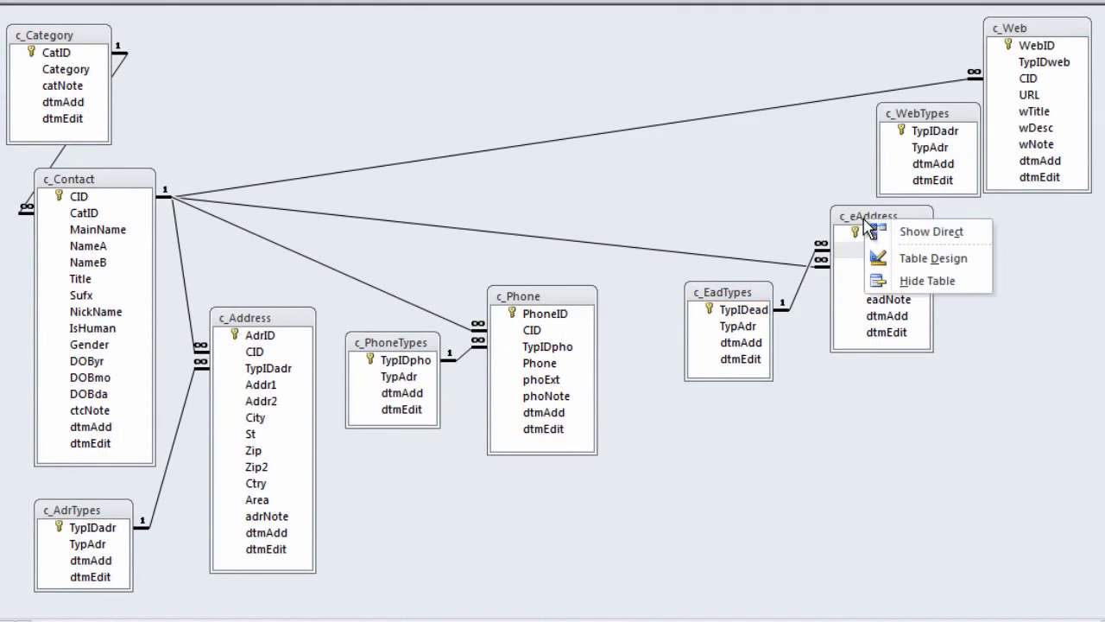
{"action": "left_click", "coordinate": [920, 261]}
{"action": "left_click", "coordinate": [7, 72]}
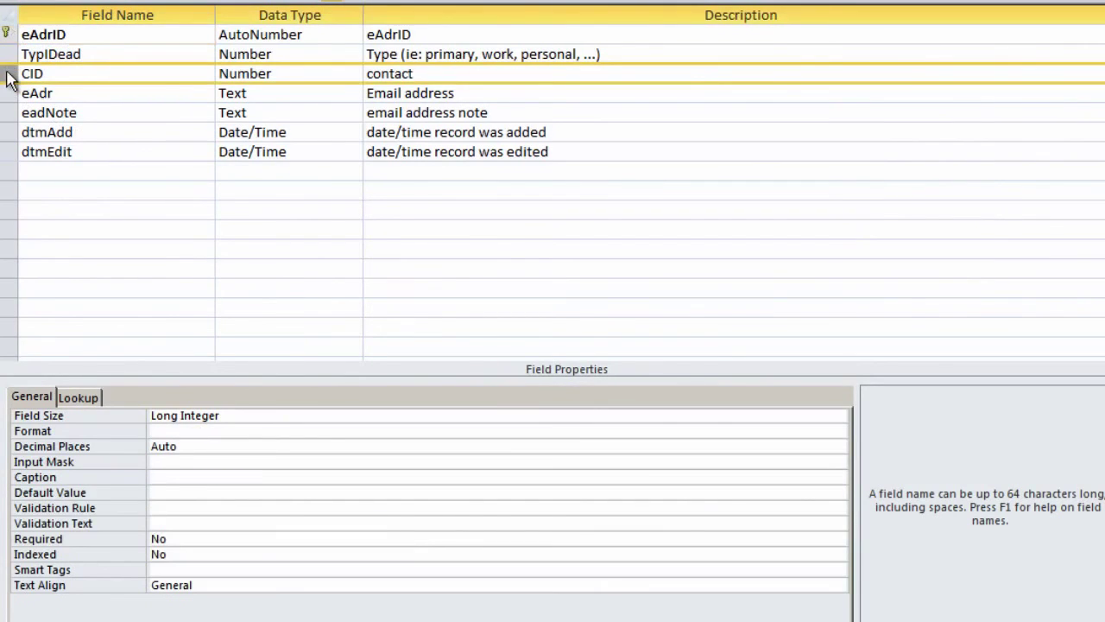
{"action": "left_click_drag", "start_coordinate": [10, 77], "coordinate": [12, 45]}
{"action": "key", "text": "ctrl+w"}
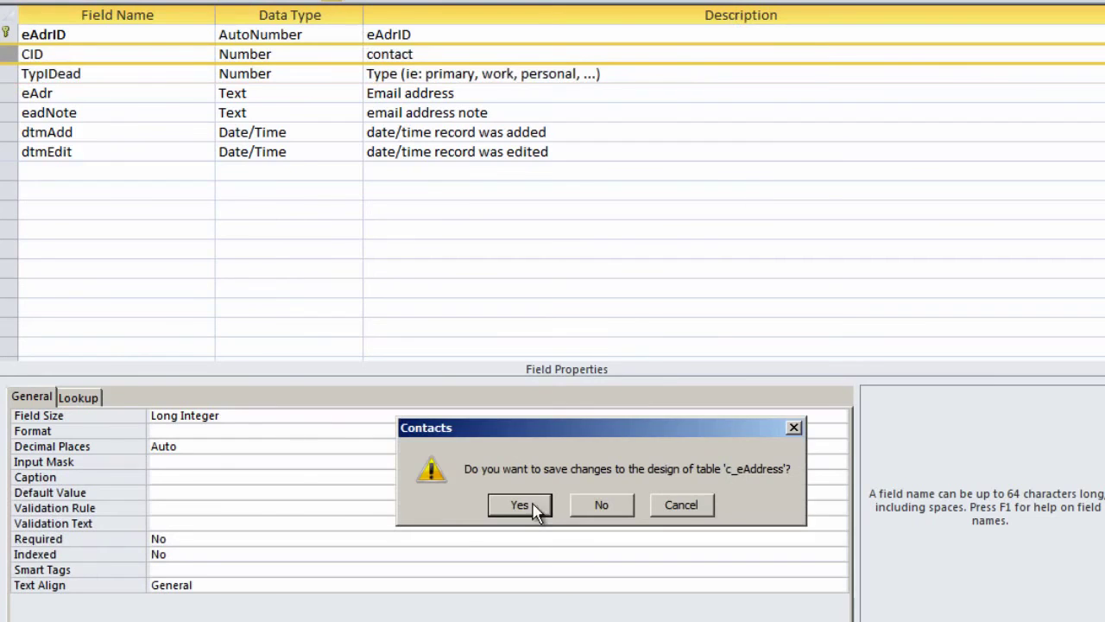
{"action": "left_click", "coordinate": [529, 509]}
{"action": "left_click_drag", "start_coordinate": [725, 301], "coordinate": [663, 352]}
{"action": "left_click_drag", "start_coordinate": [883, 215], "coordinate": [838, 295]}
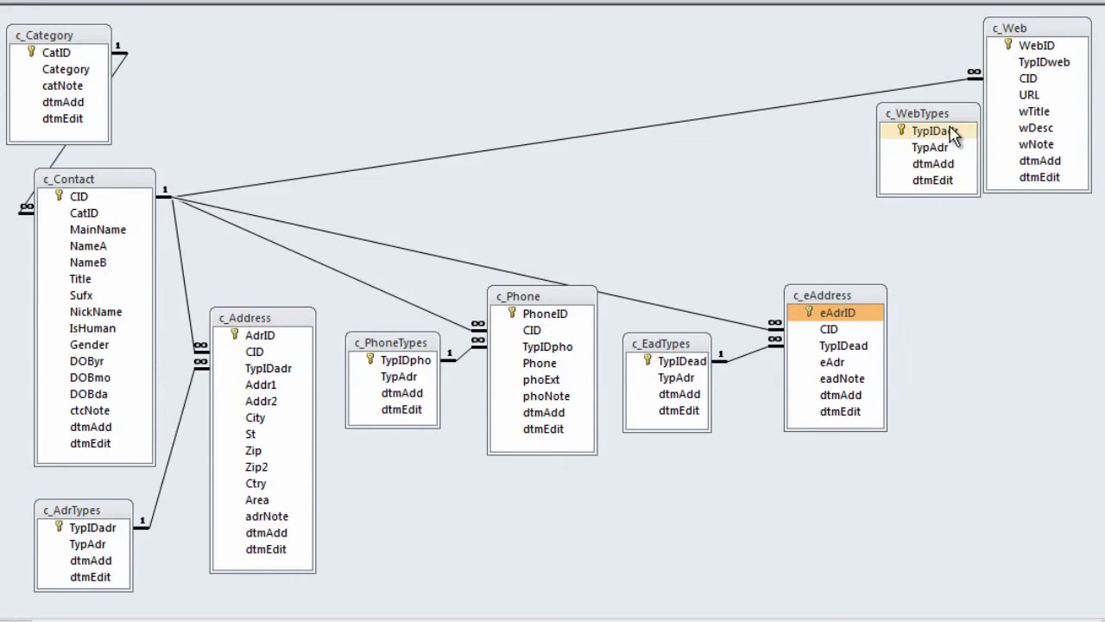
In c_WebTypes design, rename the key field TypIDadr to TypIDweb and paste its description
{"action": "left_click_drag", "start_coordinate": [942, 120], "coordinate": [882, 134]}
{"action": "right_click", "coordinate": [883, 134]}
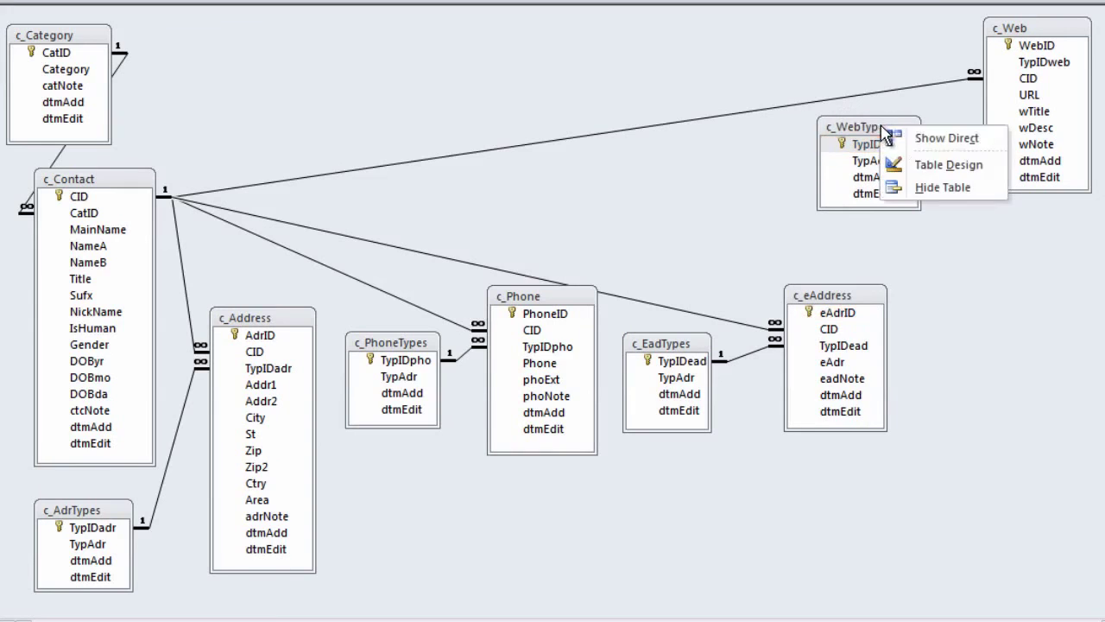
{"action": "left_click", "coordinate": [898, 163]}
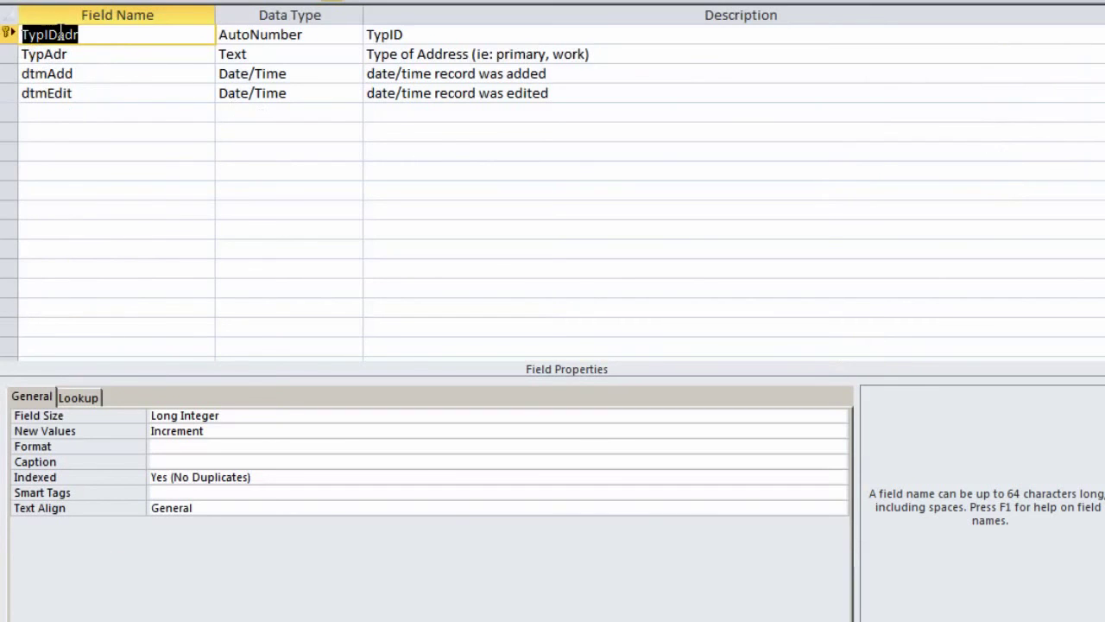
{"action": "left_click_drag", "start_coordinate": [57, 35], "coordinate": [234, 33]}
{"action": "type", "text": "web"}
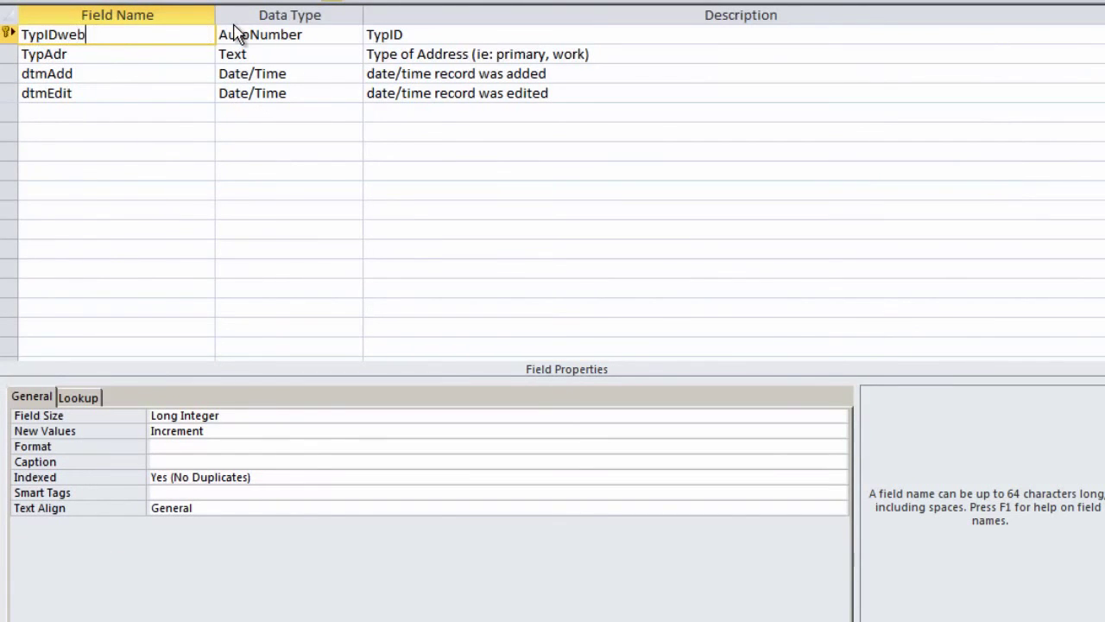
{"action": "key", "text": "F2"}
{"action": "key", "text": "Tab"}
{"action": "key", "text": "Tab"}
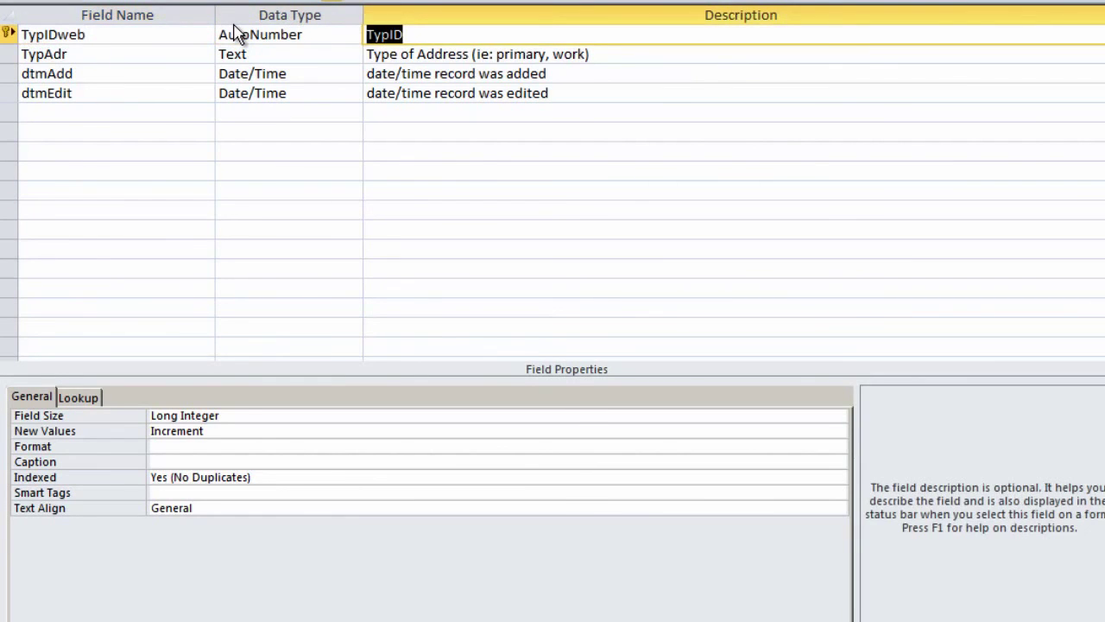
{"action": "key", "text": "ctrl+v"}
Reword the description to 'Web Page' with 'blog, personal' in place of 'work'
{"action": "double_click", "coordinate": [435, 53]}
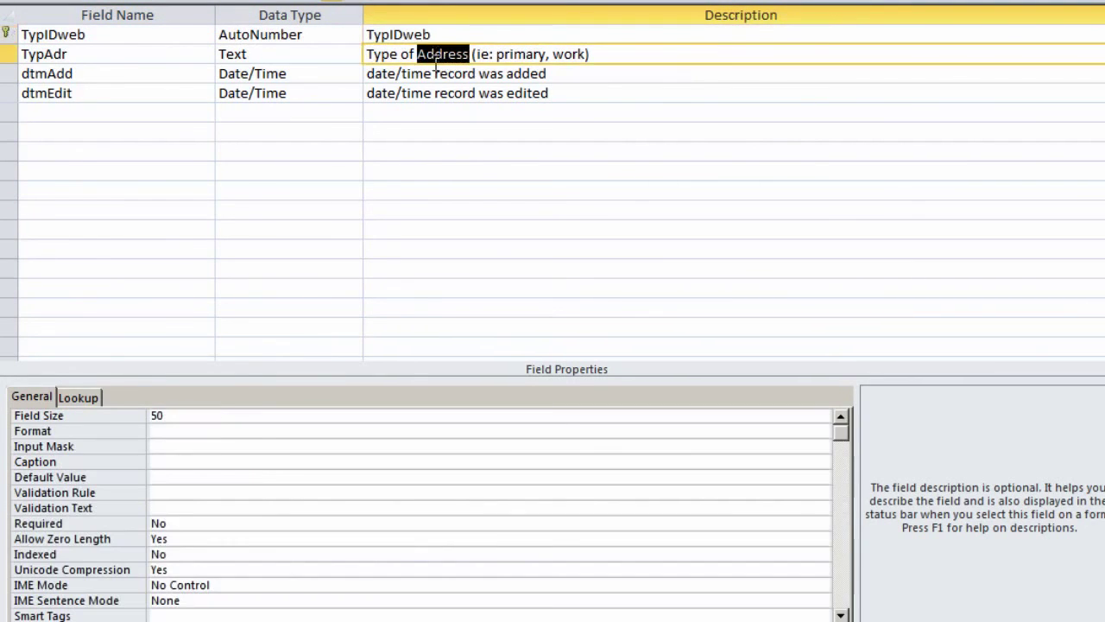
{"action": "type", "text": "Web Page"}
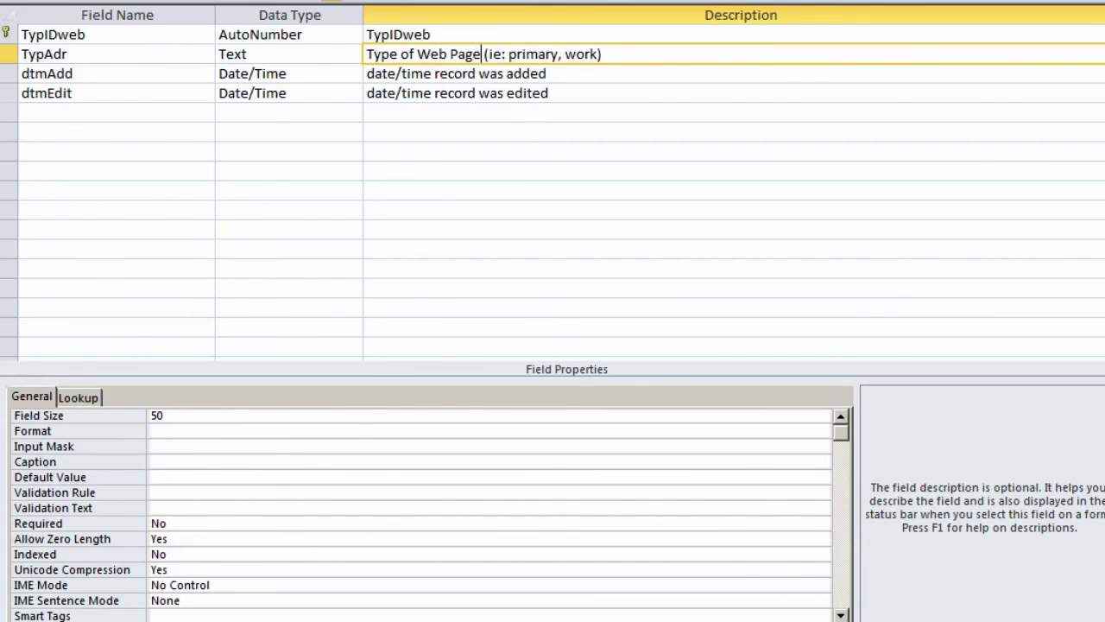
{"action": "double_click", "coordinate": [583, 54]}
{"action": "type", "text": "blog, persona;"}
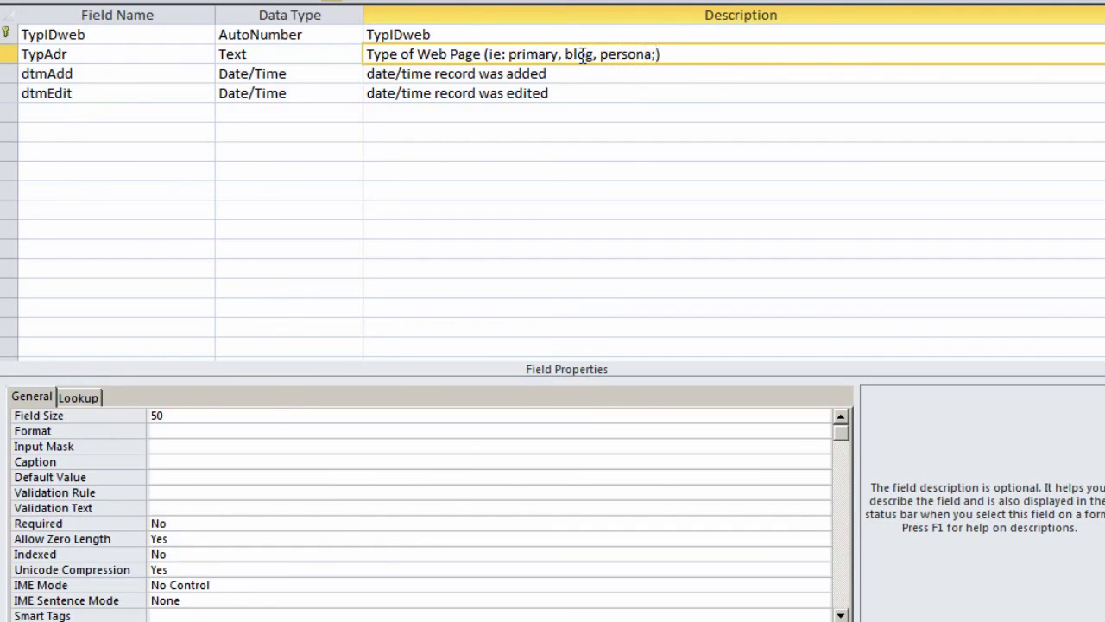
{"action": "key", "text": "BackSpace"}
{"action": "type", "text": "l"}
Rename the TypAdr field to TypWeb and save the c_WebTypes table
{"action": "left_click_drag", "start_coordinate": [44, 53], "coordinate": [167, 57]}
{"action": "type", "text": "Web"}
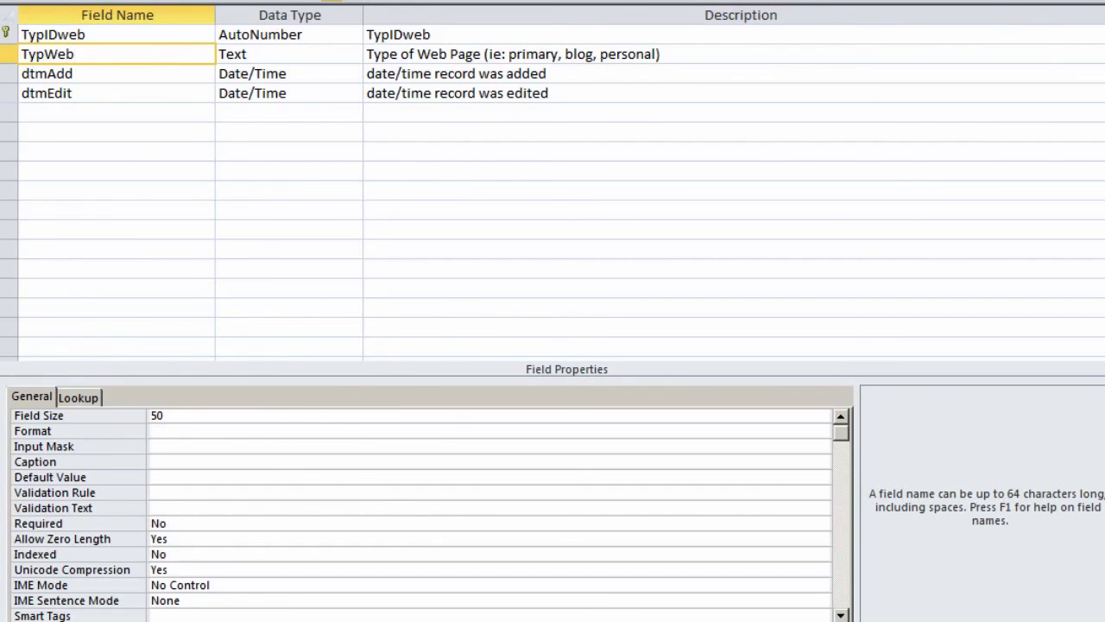
{"action": "left_click", "coordinate": [1028, 2]}
{"action": "left_click", "coordinate": [527, 508]}
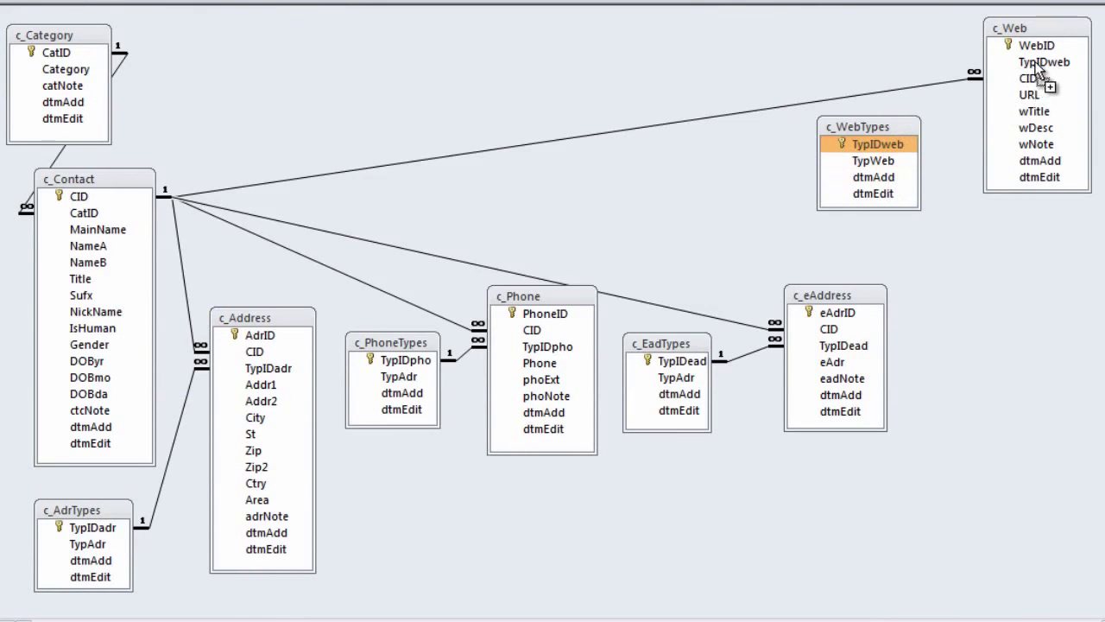
Link c_WebTypes.TypIDweb to c_Web.TypIDweb with enforced referential integrity
{"action": "left_click_drag", "start_coordinate": [889, 151], "coordinate": [1040, 65]}
{"action": "left_click", "coordinate": [359, 242]}
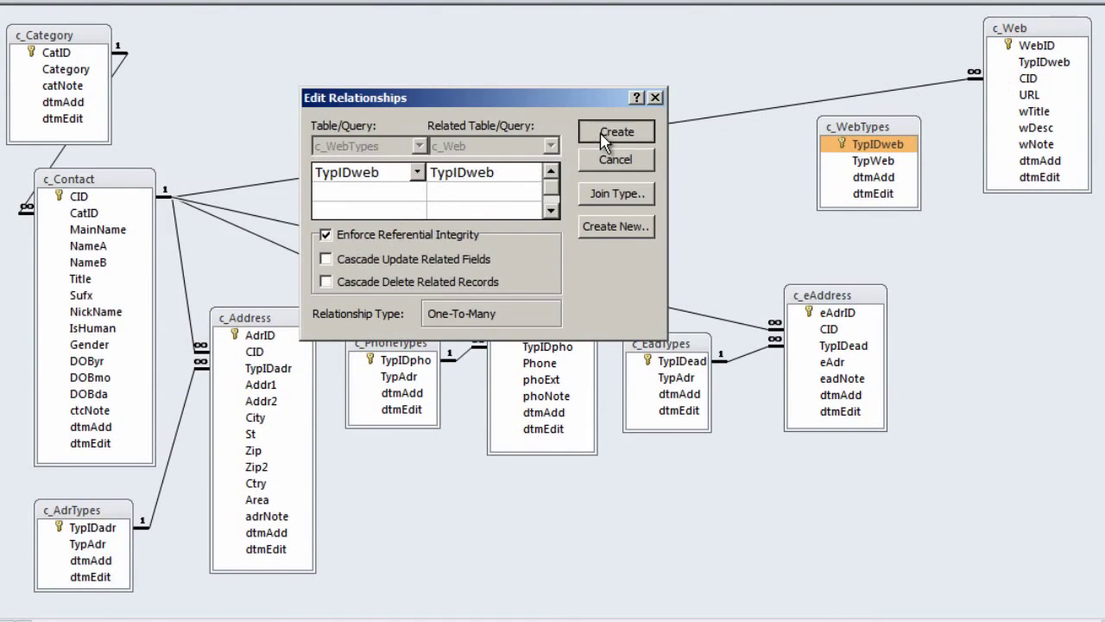
{"action": "left_click", "coordinate": [604, 136]}
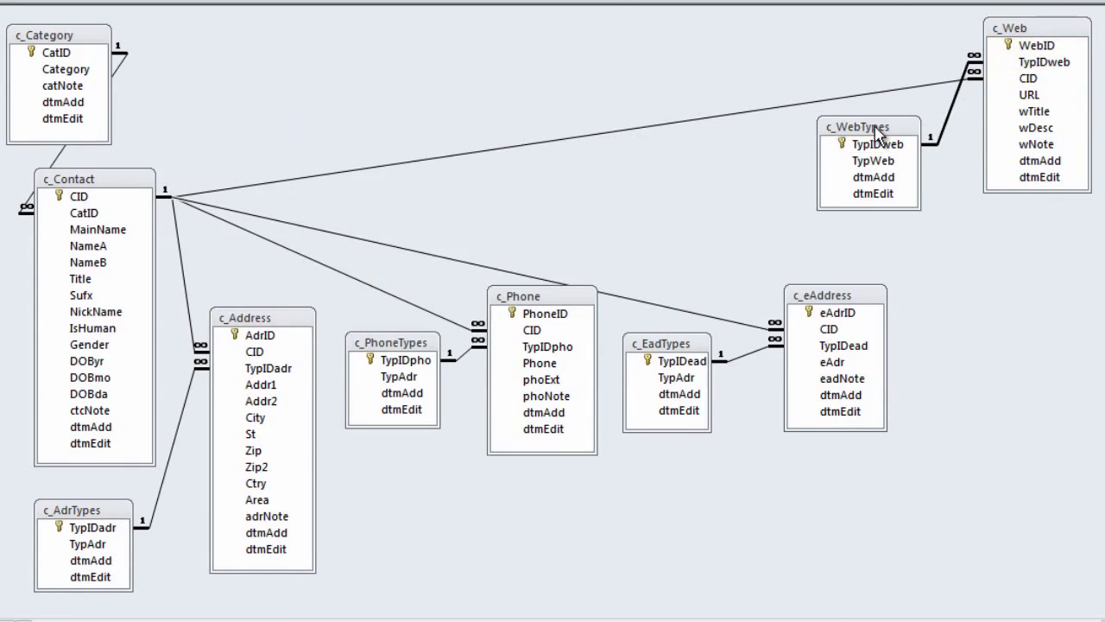
Rearrange c_WebTypes, c_Web, c_Phone and c_PhoneTypes into tidy positions in the diagram
{"action": "left_click_drag", "start_coordinate": [875, 130], "coordinate": [751, 153]}
{"action": "left_click_drag", "start_coordinate": [1042, 27], "coordinate": [971, 171]}
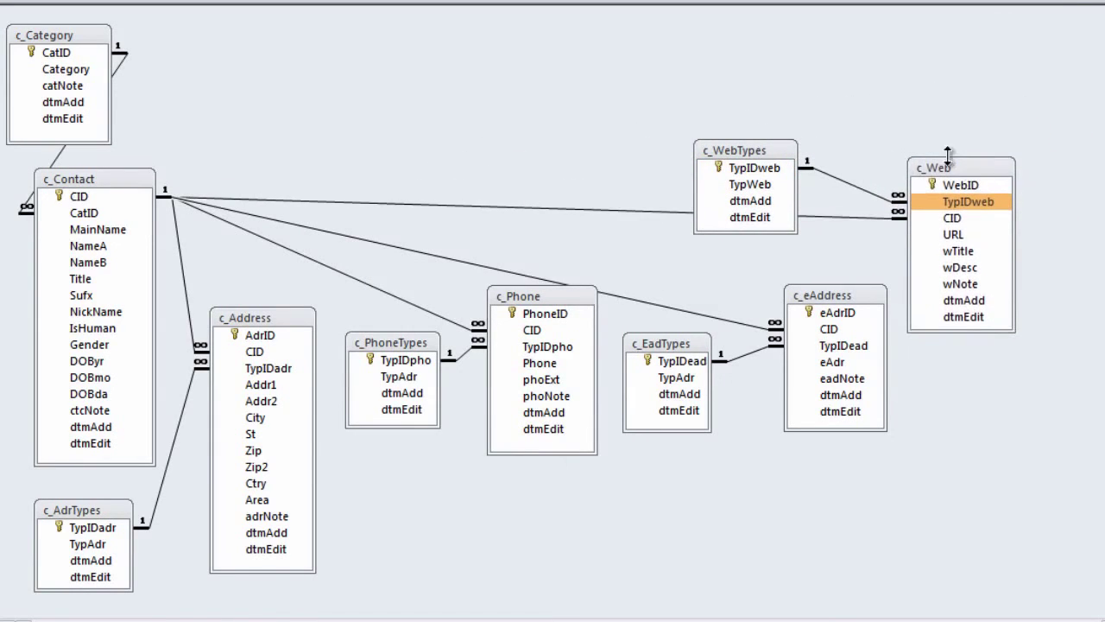
{"action": "mouse_move", "coordinate": [765, 154]}
{"action": "left_mouse_down"}
{"action": "mouse_move", "coordinate": [788, 79]}
{"action": "mouse_move", "coordinate": [826, 115]}
{"action": "left_mouse_up"}
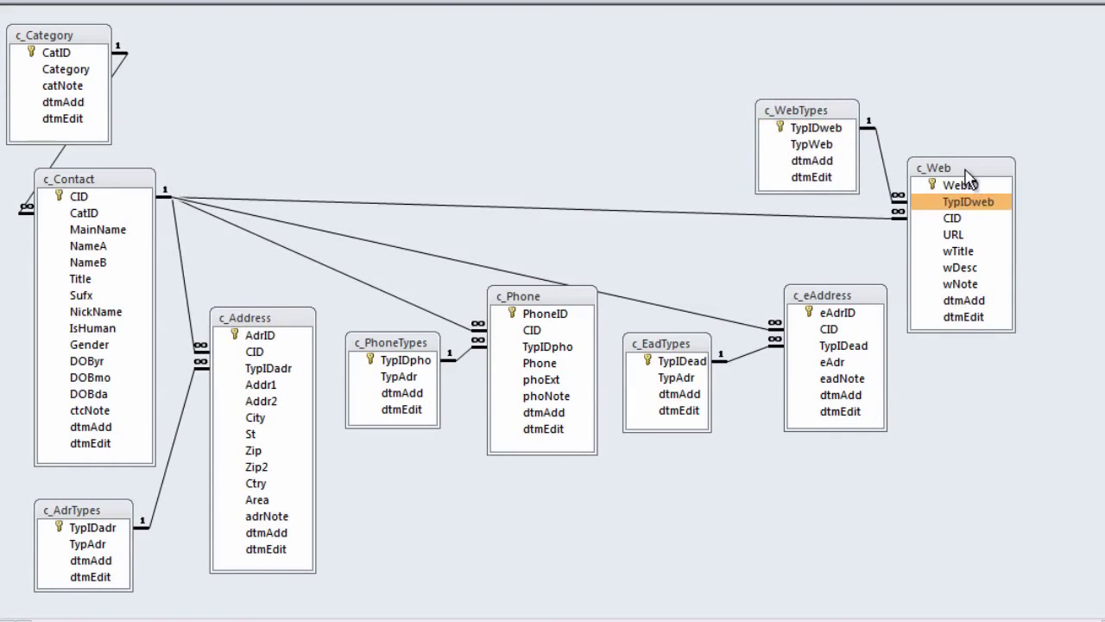
{"action": "left_click_drag", "start_coordinate": [985, 169], "coordinate": [993, 207]}
{"action": "left_click", "coordinate": [835, 123]}
{"action": "left_click_drag", "start_coordinate": [835, 123], "coordinate": [848, 149]}
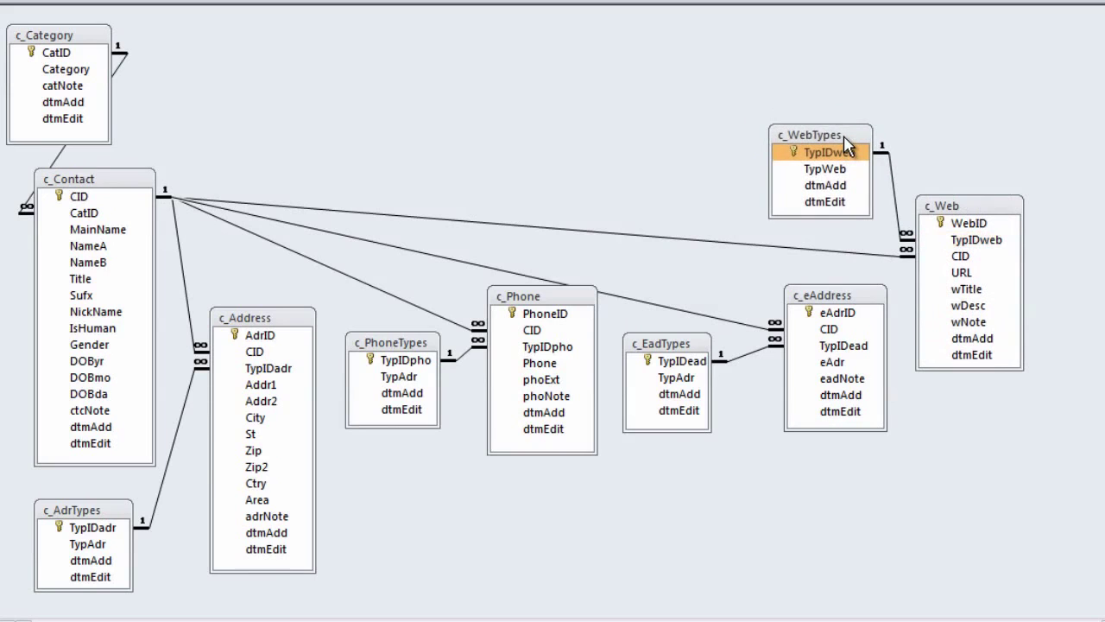
{"action": "left_click_drag", "start_coordinate": [542, 304], "coordinate": [538, 340]}
{"action": "left_click_drag", "start_coordinate": [395, 345], "coordinate": [393, 385]}
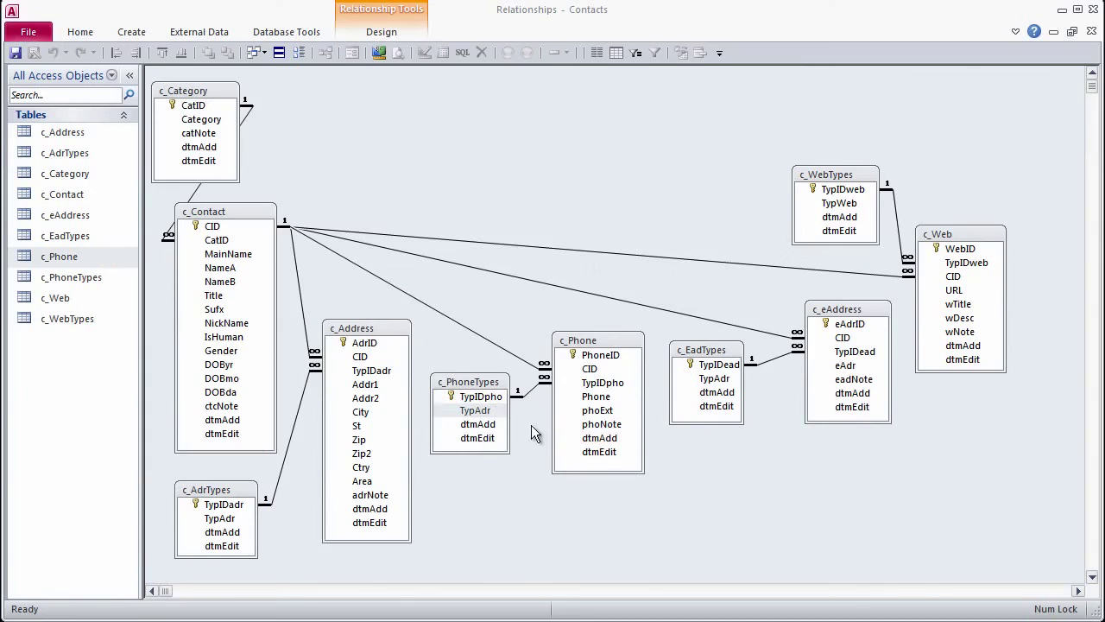
Rename TypAdr to TypPho in c_PhoneTypes and save the table
{"action": "right_click", "coordinate": [486, 381]}
{"action": "left_click", "coordinate": [522, 409]}
{"action": "left_click_drag", "start_coordinate": [182, 107], "coordinate": [294, 96]}
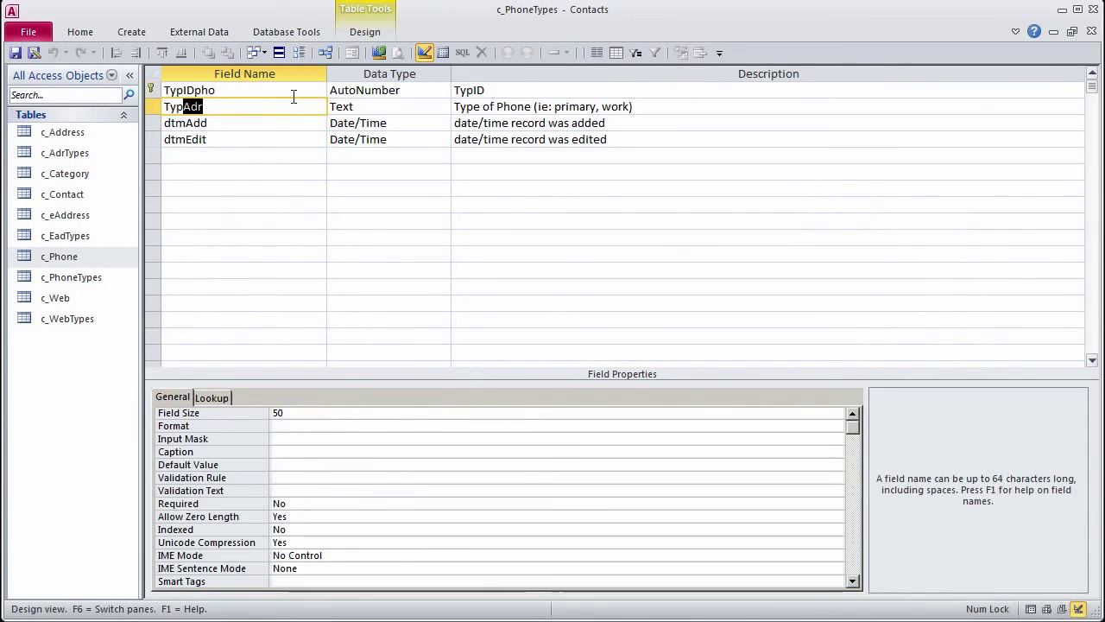
{"action": "type", "text": "Pho"}
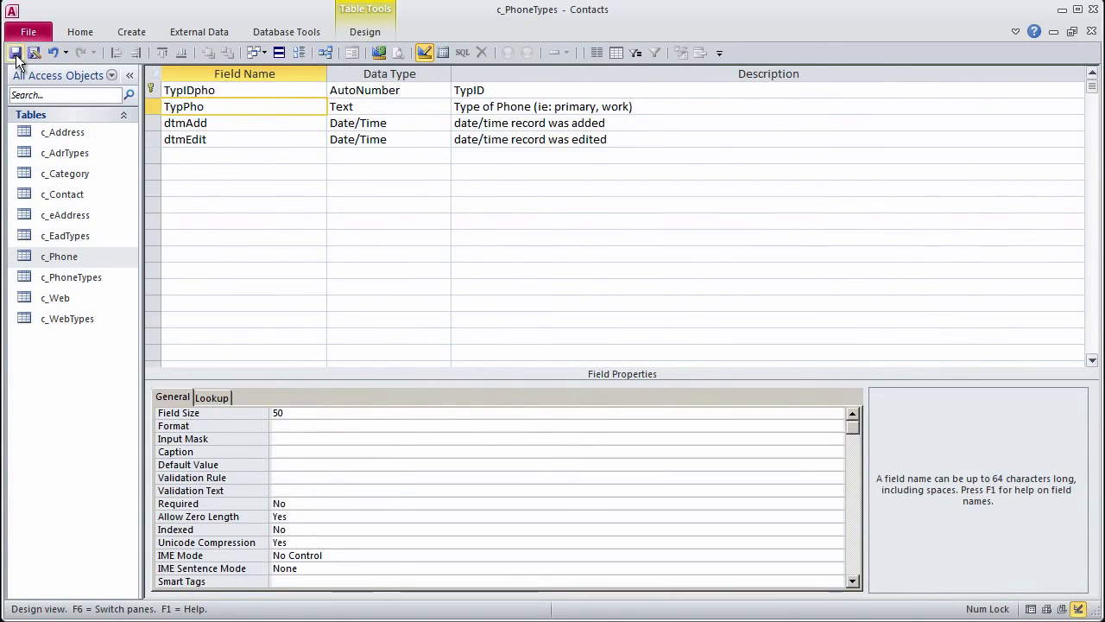
{"action": "key", "text": "ctrl+s"}
{"action": "left_click", "coordinate": [1090, 32]}
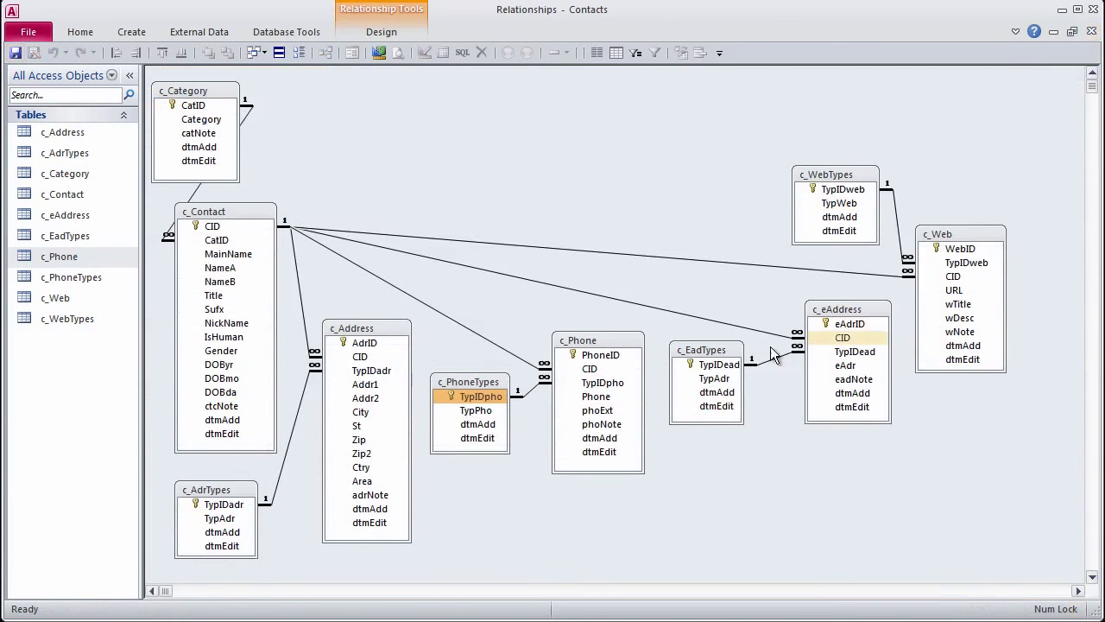
Rename TypAdr to TypEad in c_EadTypes and save the table
{"action": "right_click", "coordinate": [718, 350]}
{"action": "left_click", "coordinate": [758, 380]}
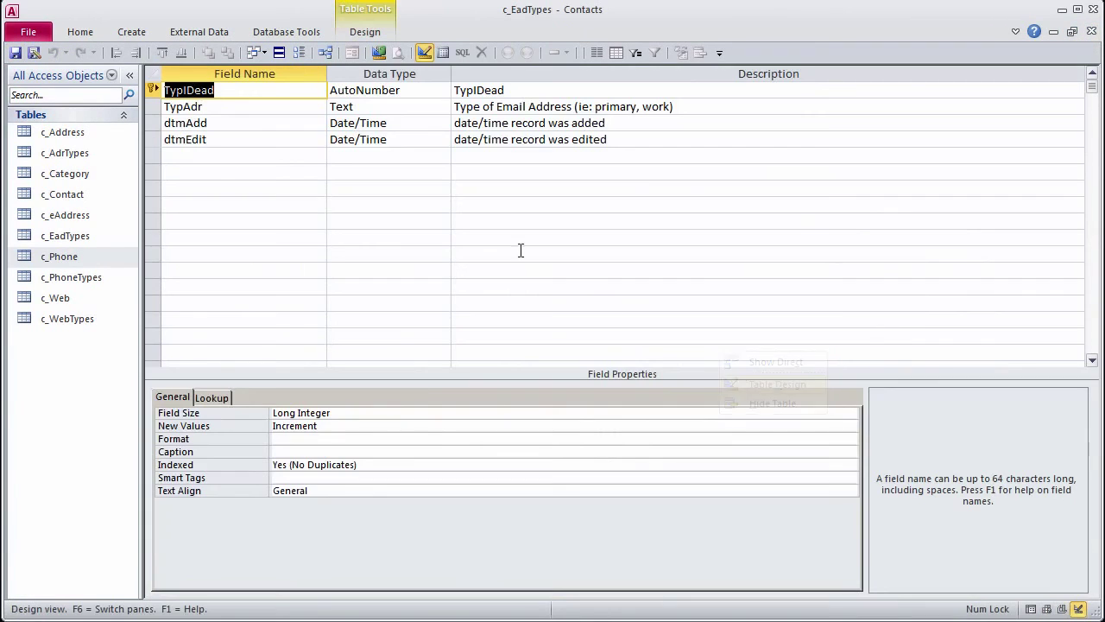
{"action": "left_click_drag", "start_coordinate": [187, 109], "coordinate": [306, 82]}
{"action": "key", "text": "BackSpace"}
{"action": "type", "text": "Ead"}
{"action": "left_click", "coordinate": [15, 53]}
{"action": "left_click", "coordinate": [1091, 33]}
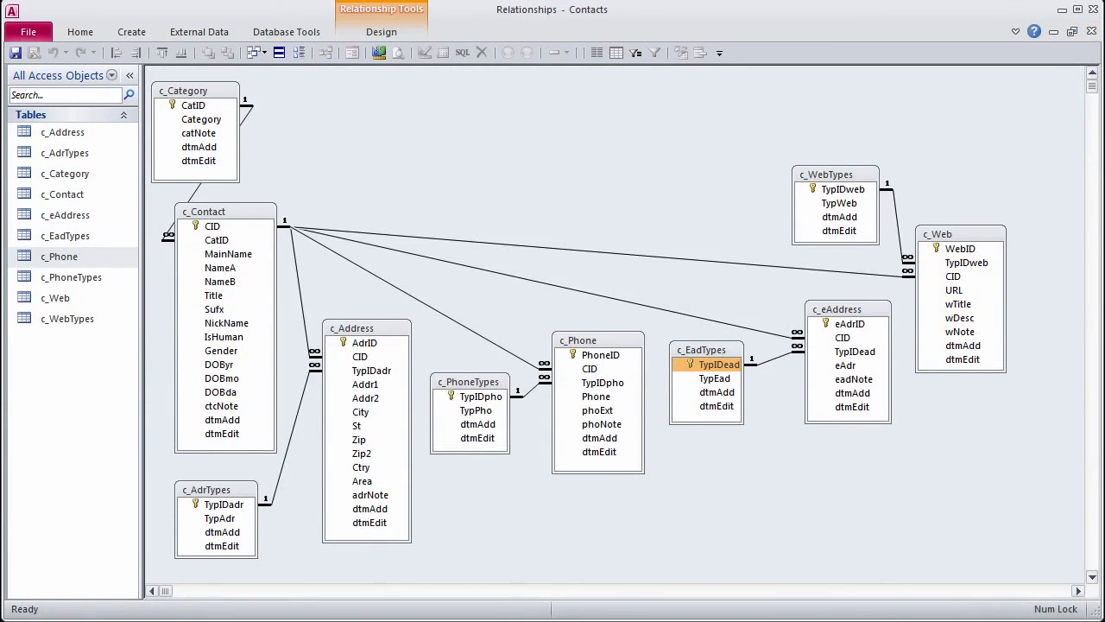